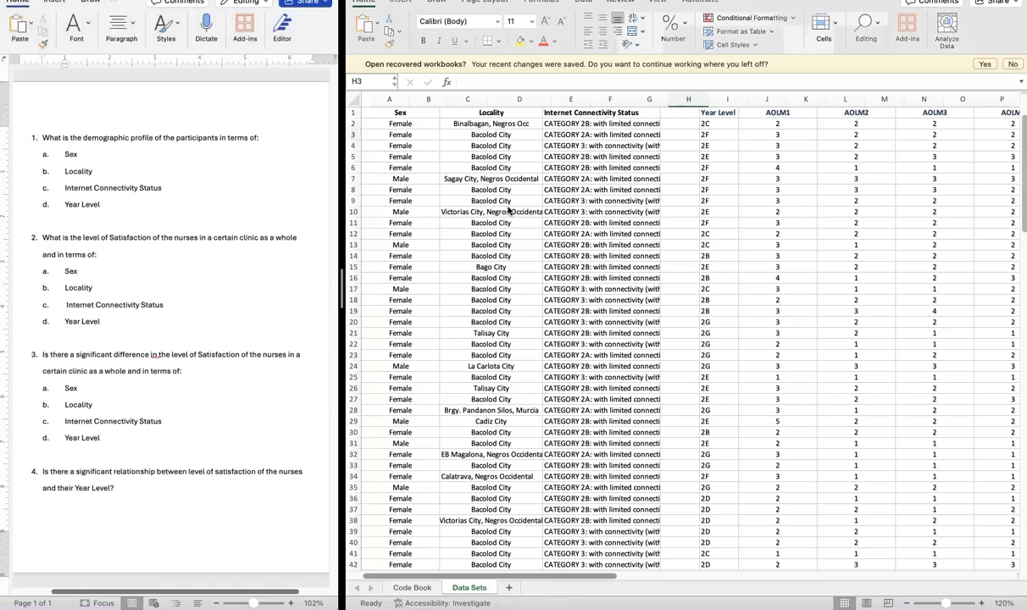
scroll(268, 236, right, 1)
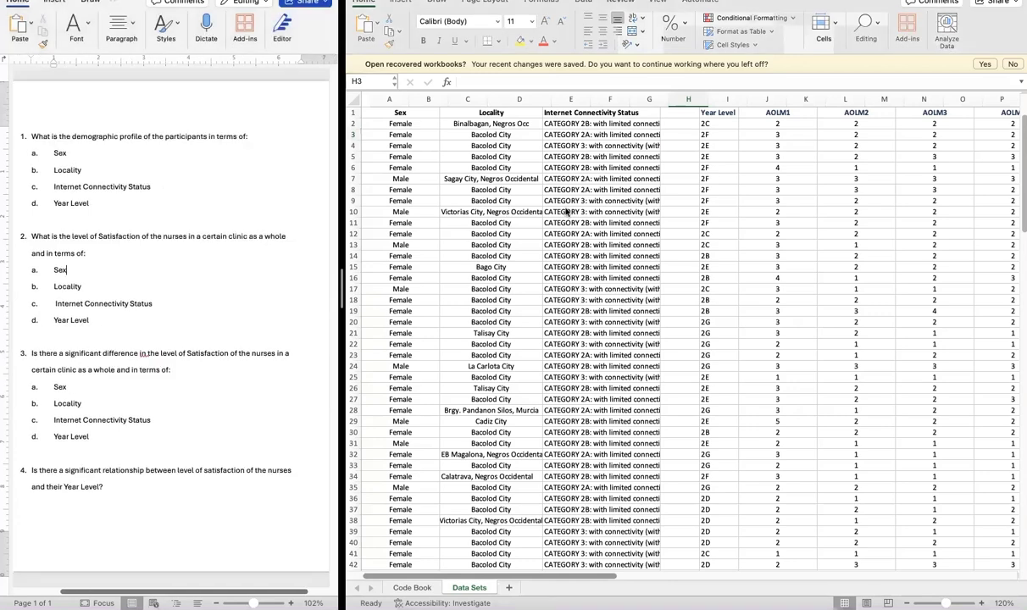
click(566, 211)
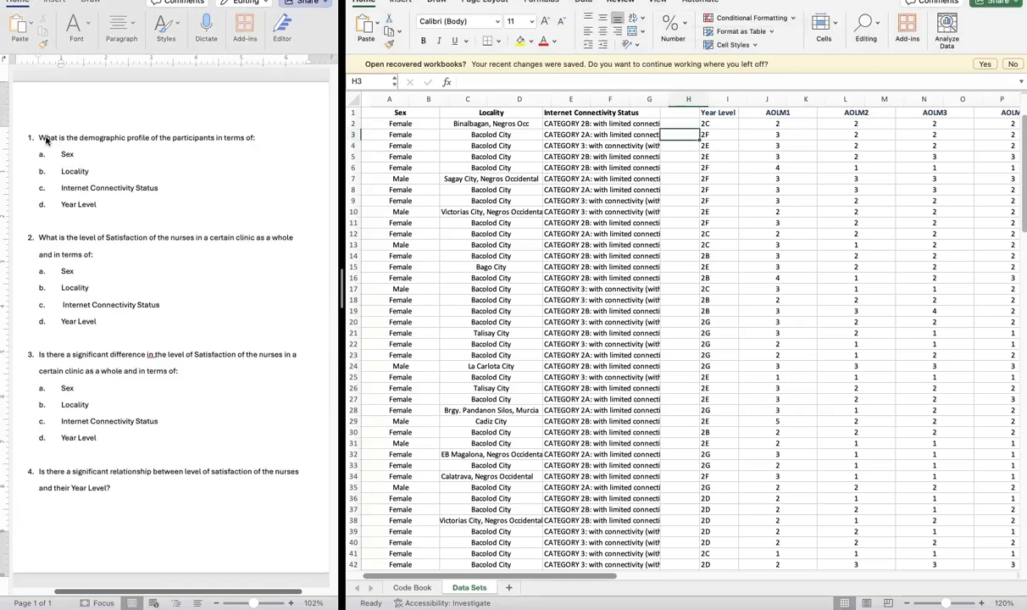
drag(43, 137, 105, 202)
click(106, 204)
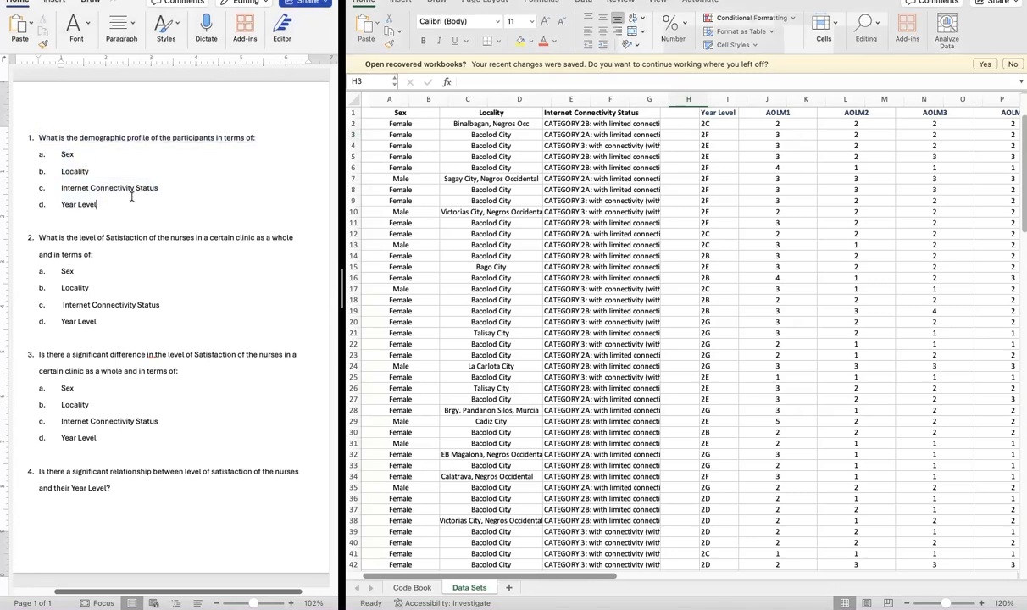
Step: Copy the Sex, Locality and Internet Connectivity Status data from row 2 down and paste it into jamovi starting at column A
click(410, 124)
drag(410, 124, 688, 124)
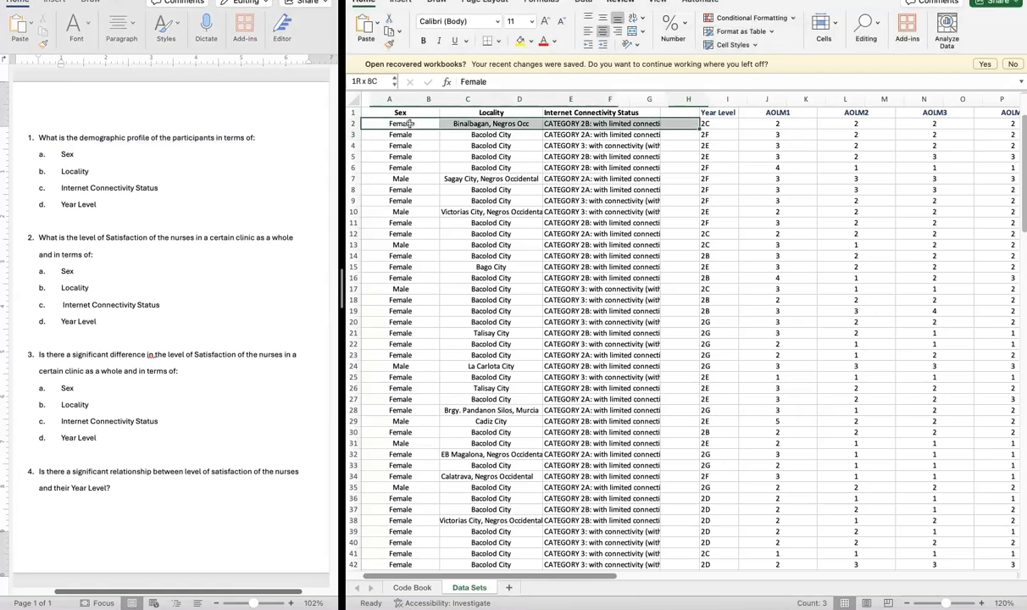
click(411, 124)
key(shift+Right)
key(shift+Right)
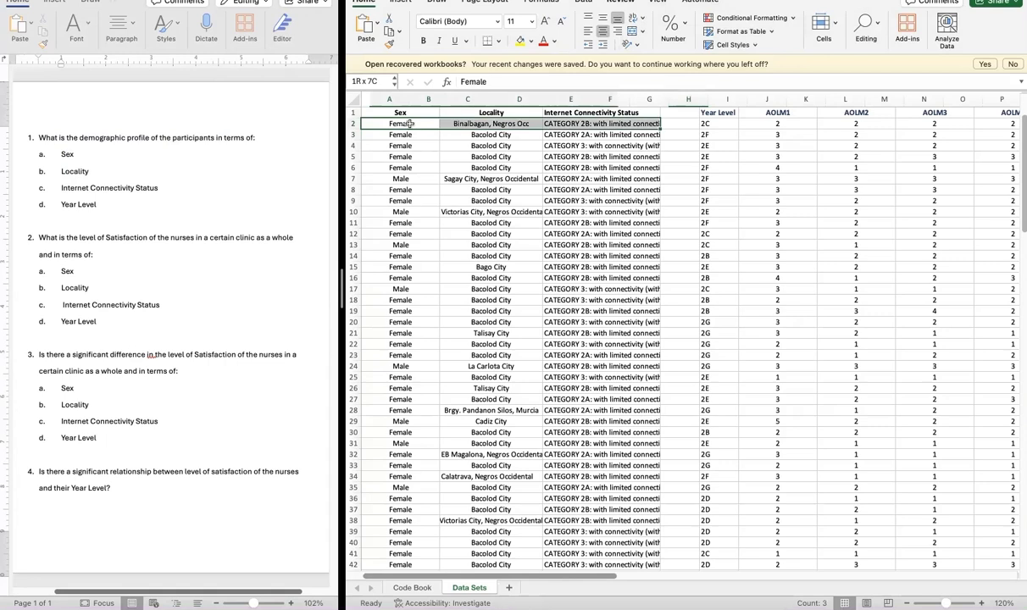
key(ctrl+shift+Down)
key(super+c)
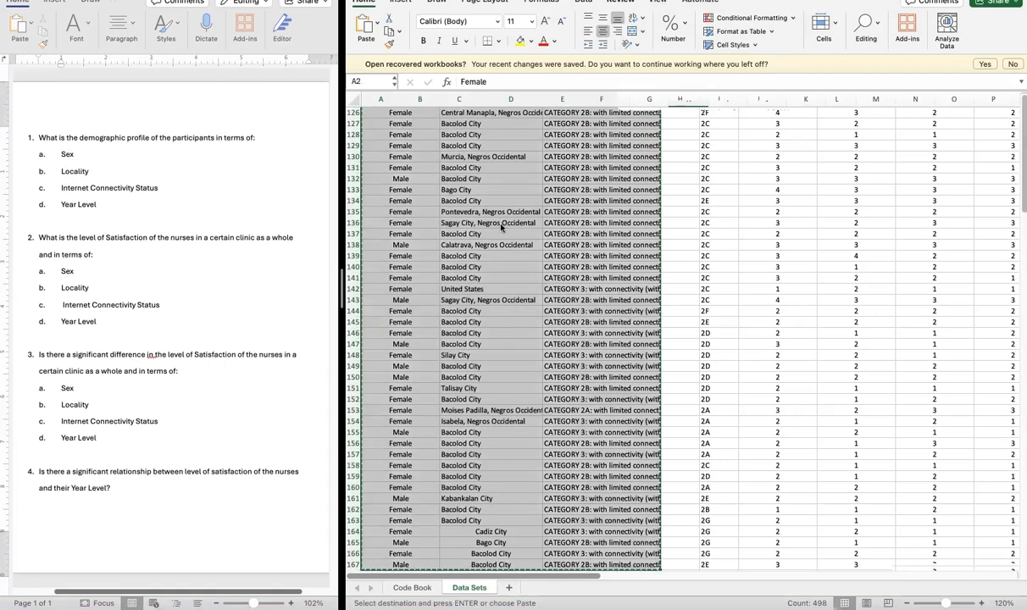
scroll(501, 226, up, 20)
key(ctrl+Left)
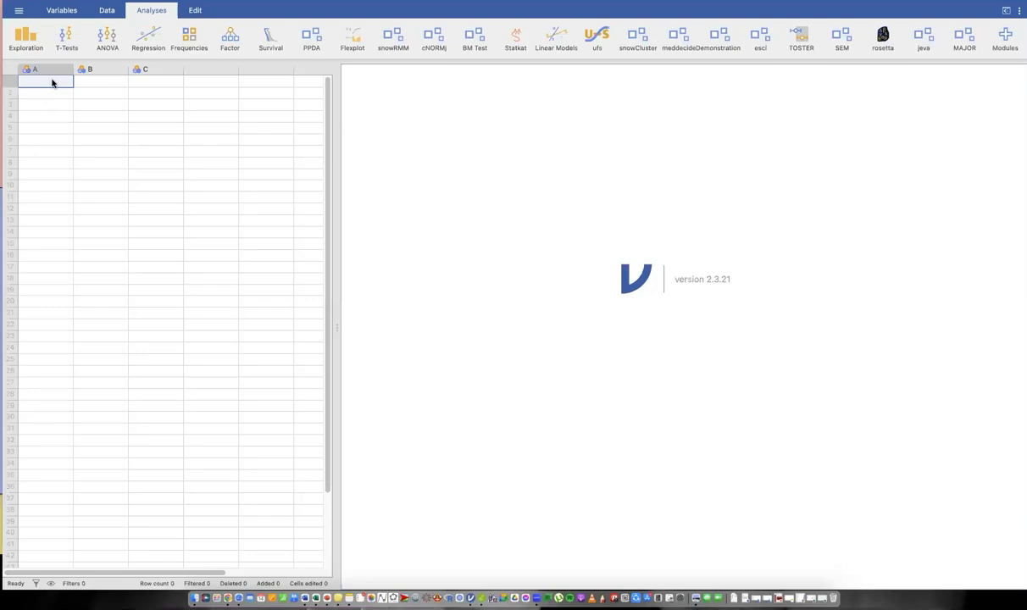
key(super+v)
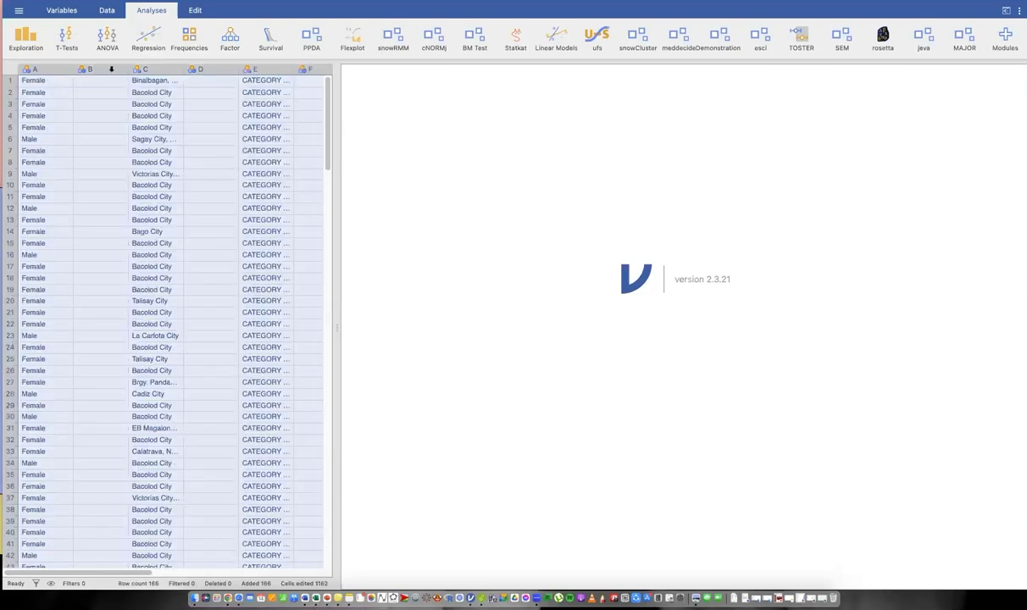
Step: Delete the empty columns B and D from the jamovi data sheet
click(104, 69)
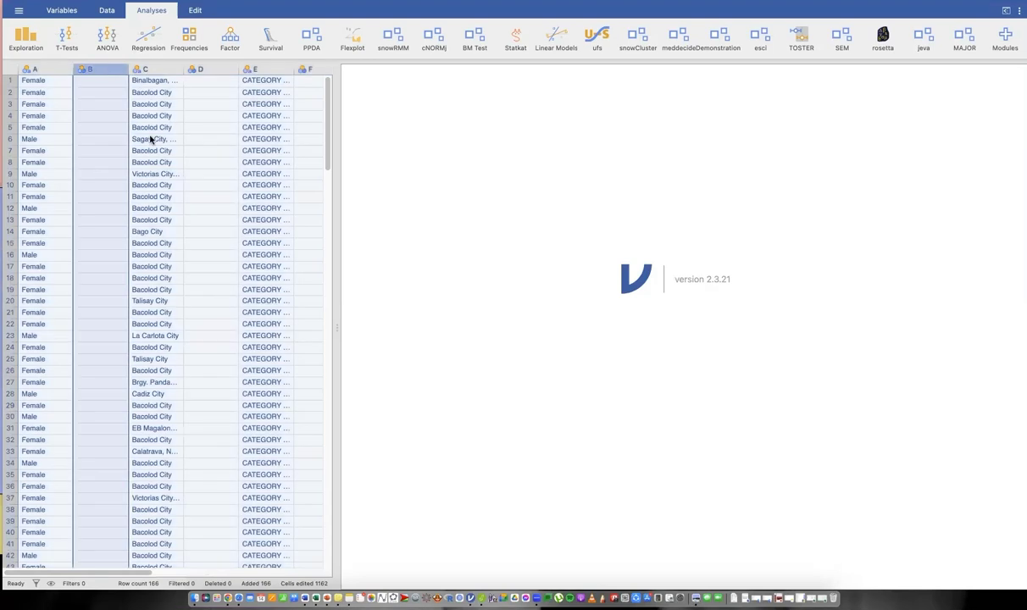
key(Delete)
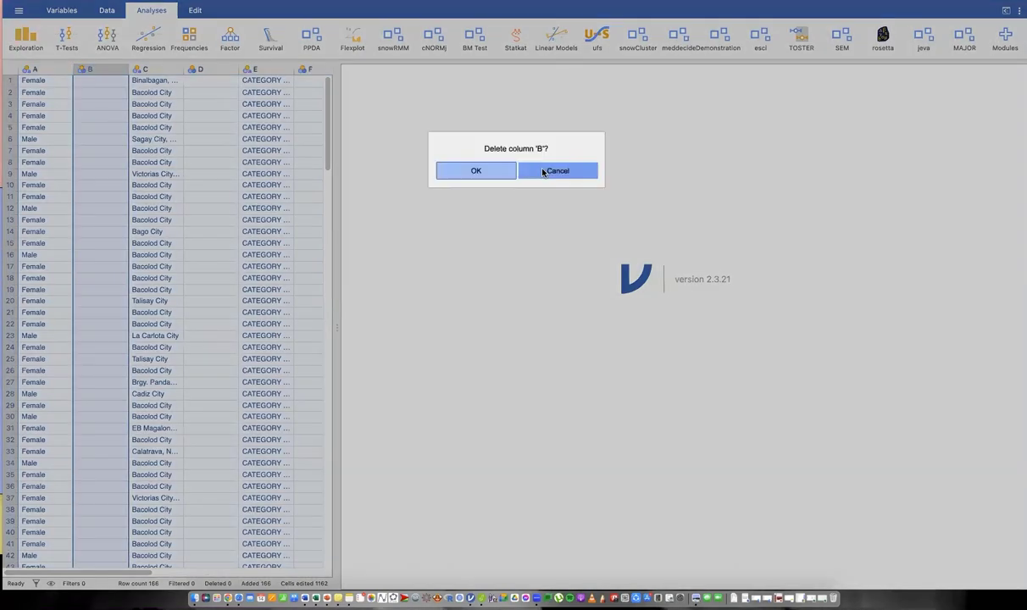
key(Return)
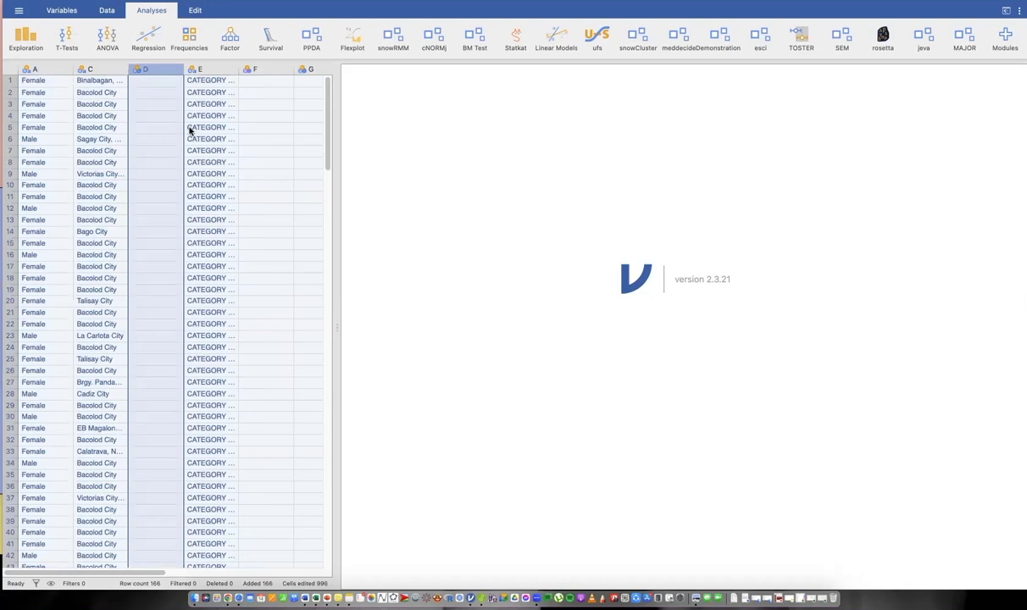
right_click(152, 69)
click(195, 134)
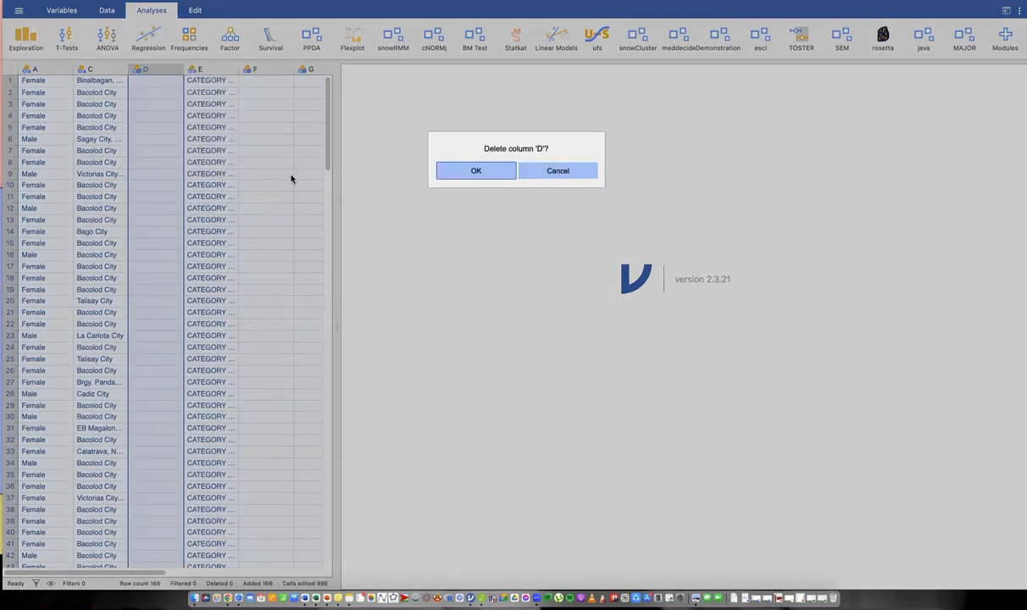
key(Return)
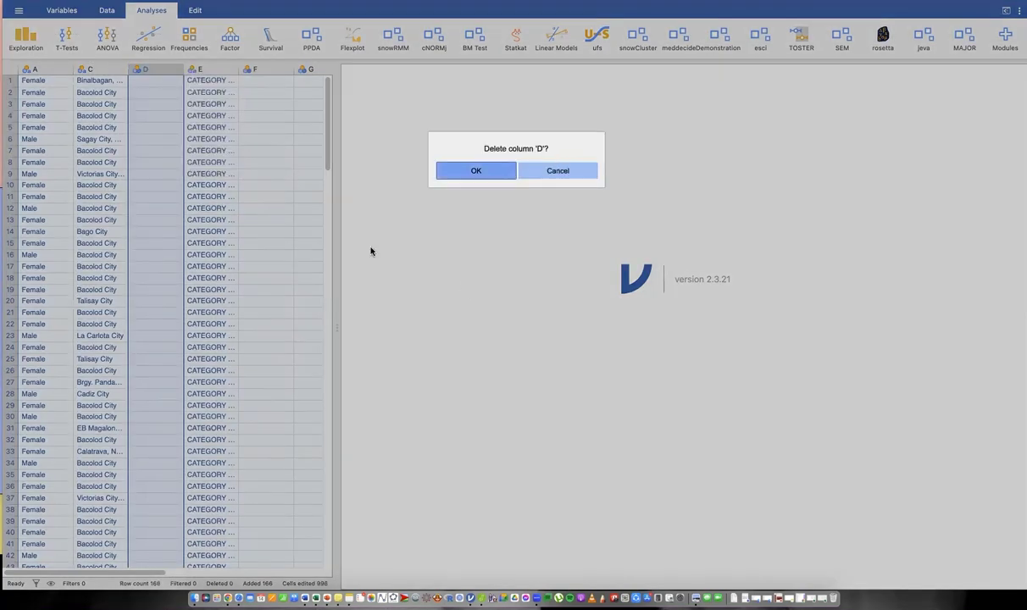
Step: Switch to Excel and examine which variables sit in merged columns, comparing Sex, Year Level and AOLM1
key(ctrl+Right)
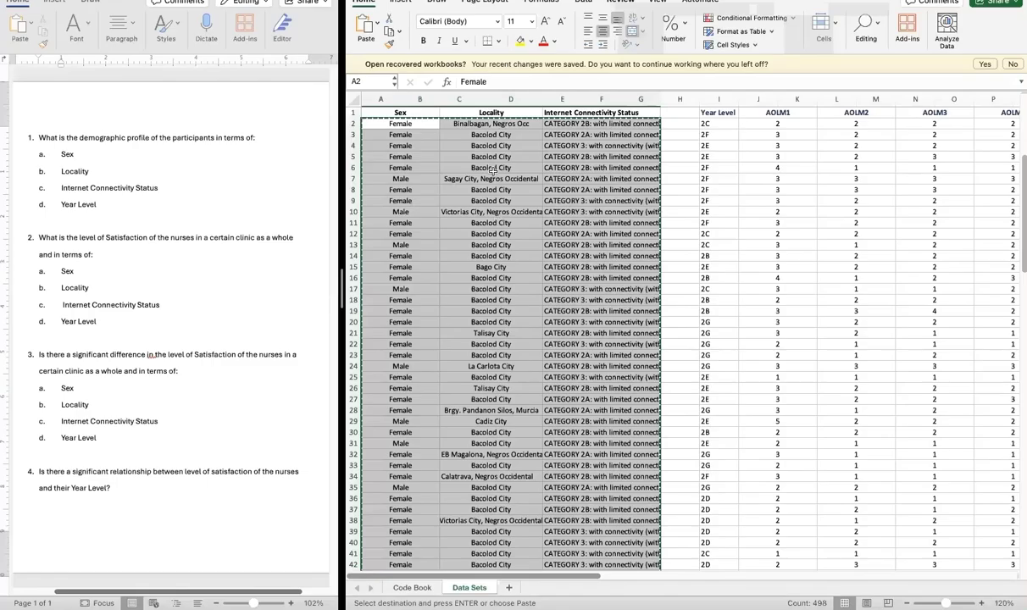
click(419, 99)
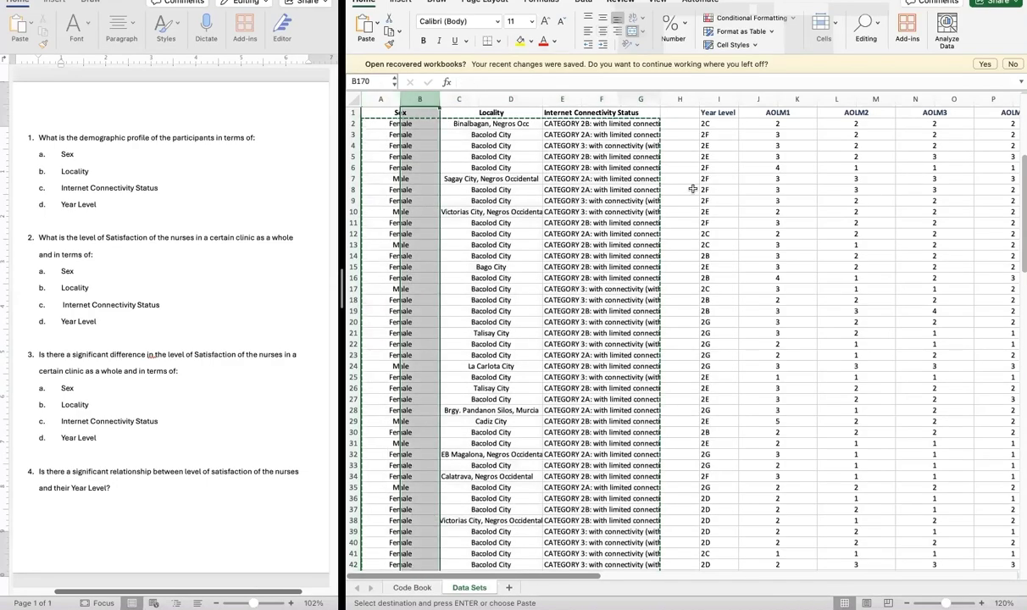
scroll(536, 195, right, 3)
scroll(560, 99, right, 2)
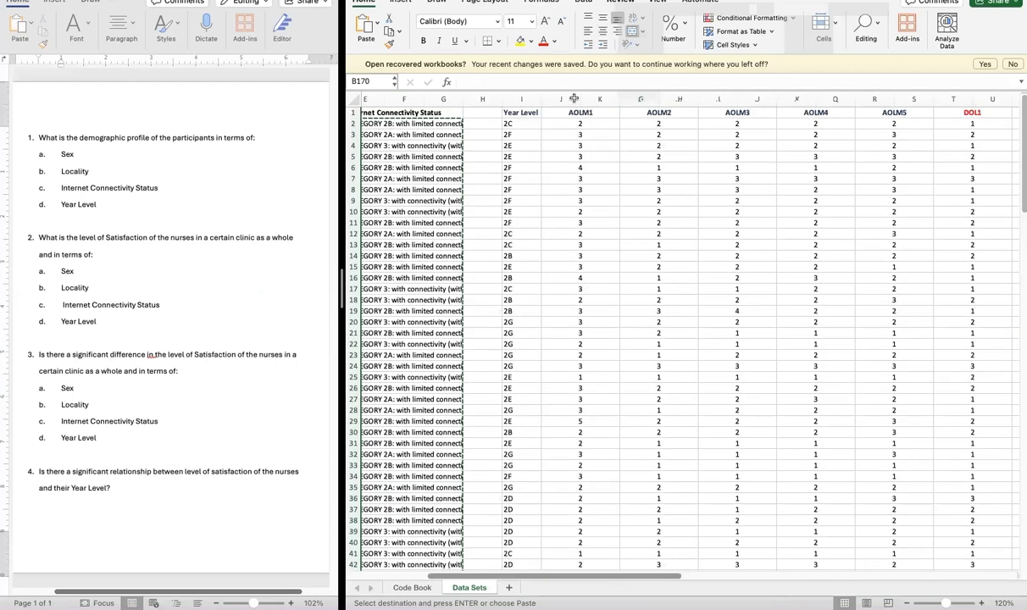
drag(545, 95, 596, 112)
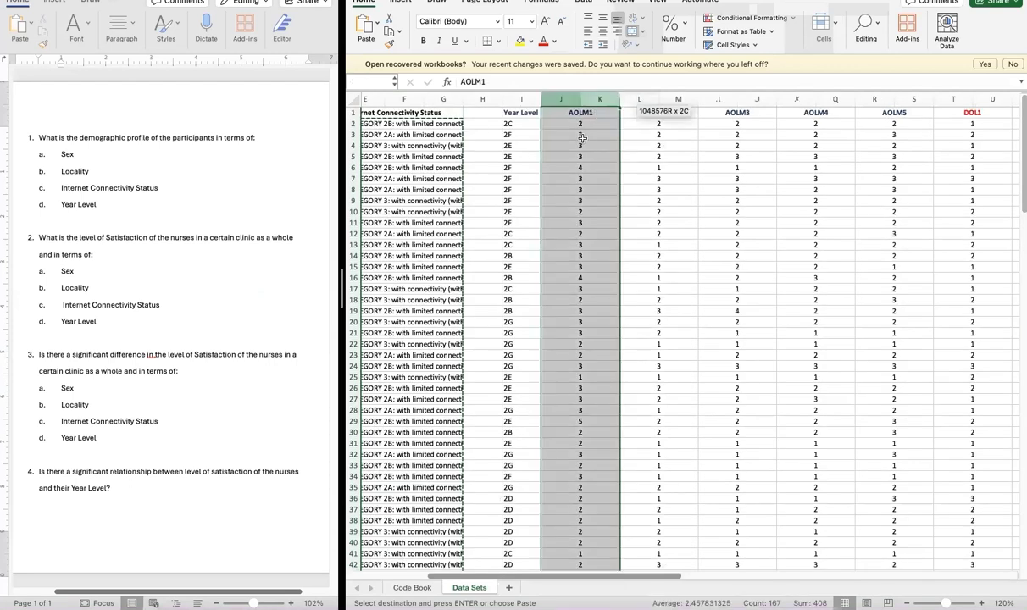
click(600, 139)
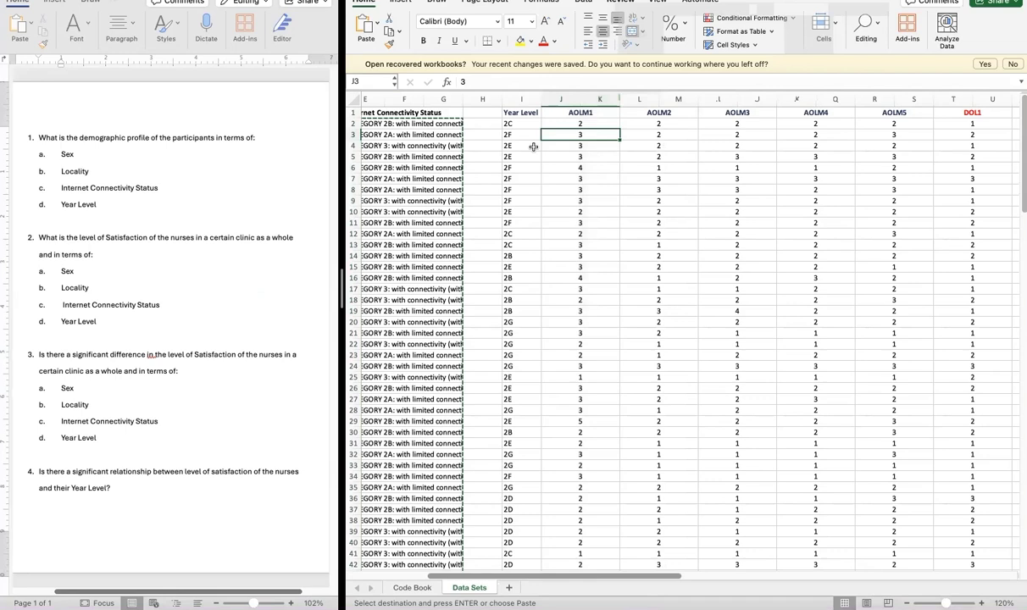
scroll(533, 146, left, 5)
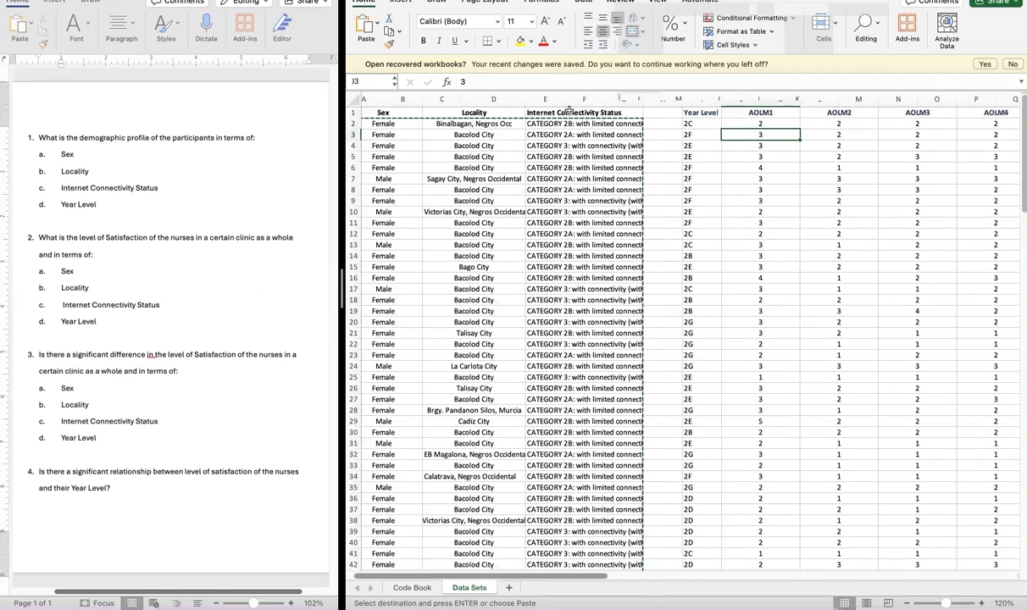
scroll(550, 100, right, 4)
click(549, 100)
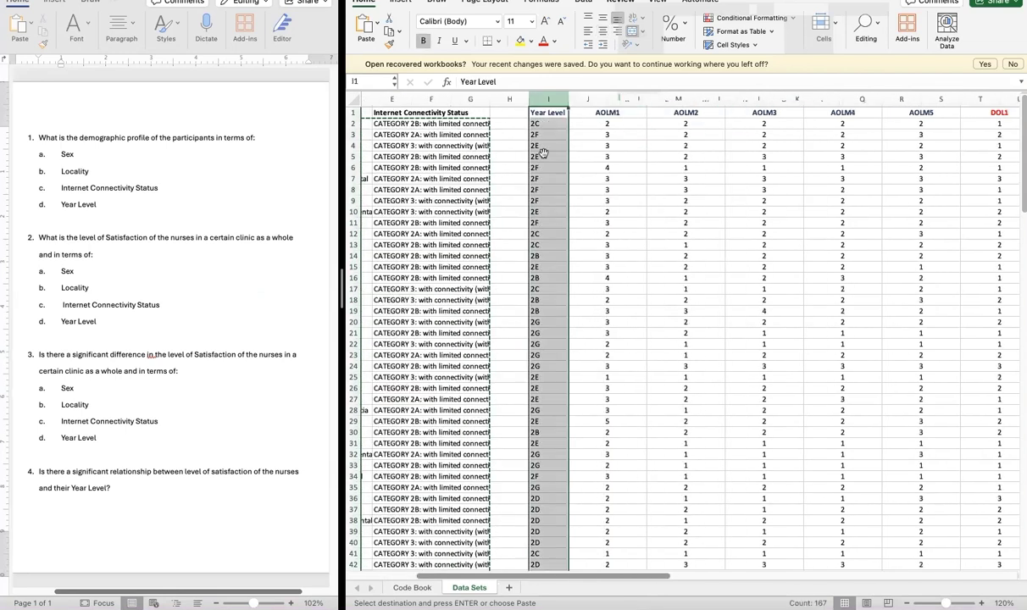
click(549, 167)
click(545, 100)
scroll(536, 147, right, 1)
click(529, 100)
scroll(525, 106, right, 1)
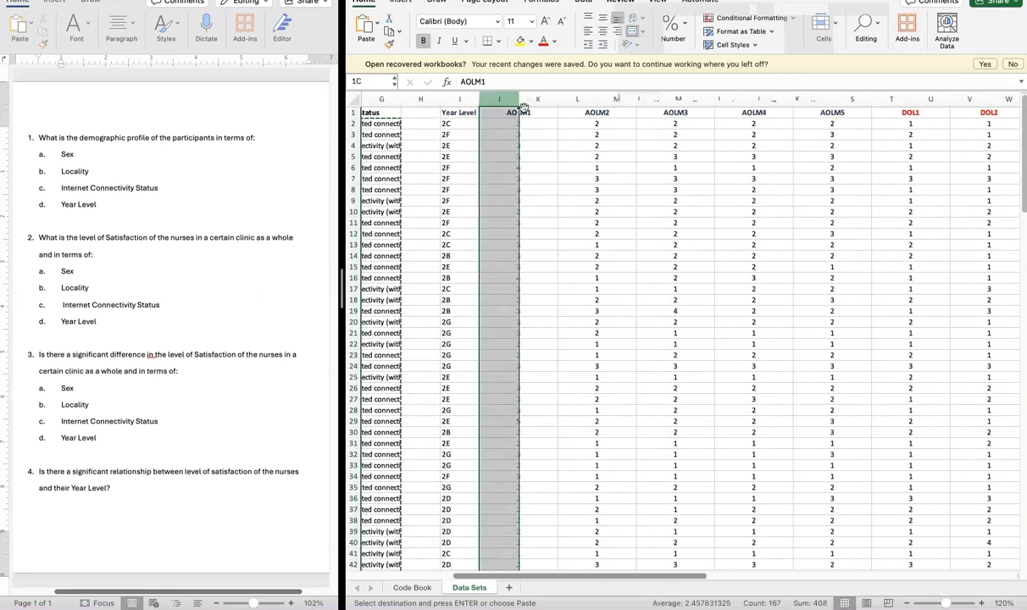
drag(516, 119, 516, 146)
click(519, 201)
click(521, 376)
scroll(759, 117, left, 4)
click(760, 120)
scroll(703, 112, left, 2)
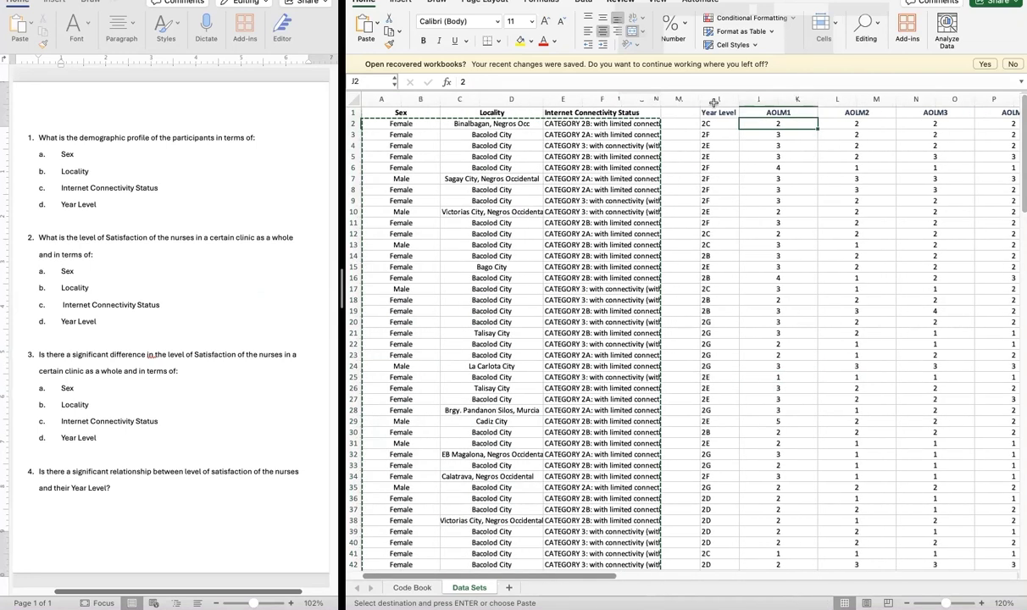
click(719, 100)
click(563, 245)
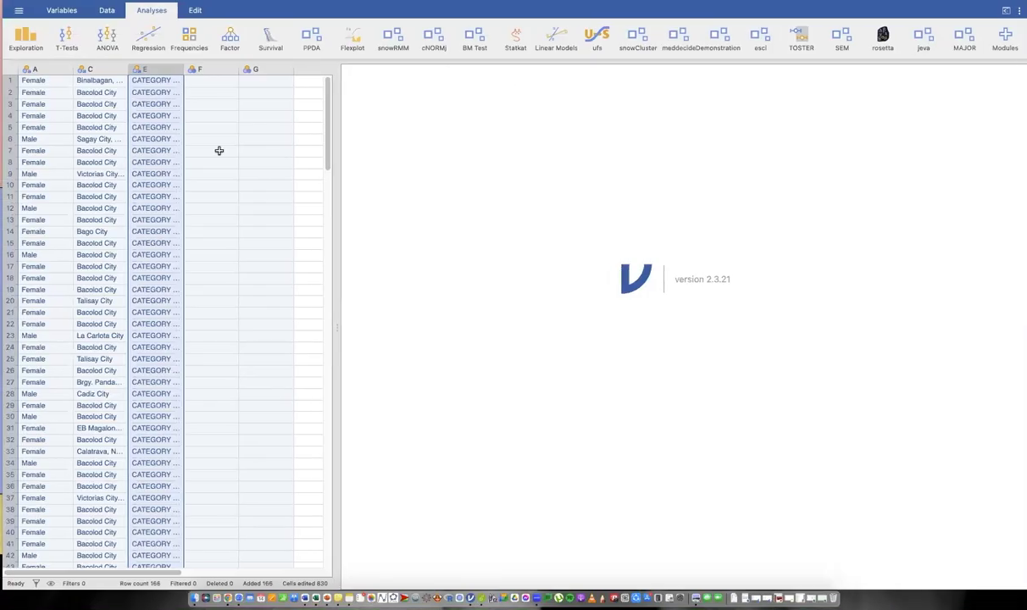
Step: Copy the Year Level data from I2 down in Excel and paste it into column F in jamovi
key(ctrl+Right)
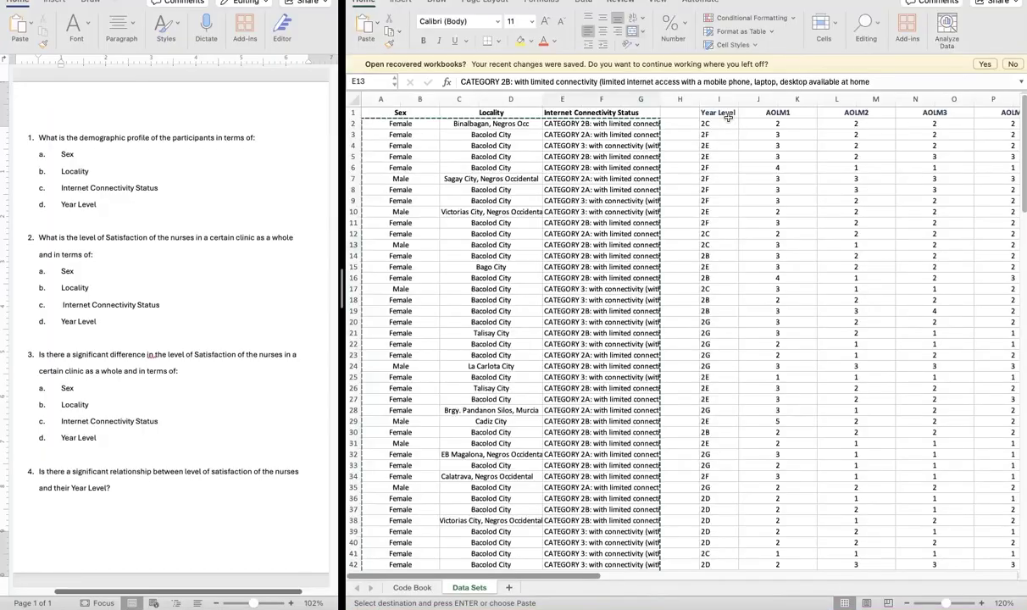
click(727, 115)
click(728, 128)
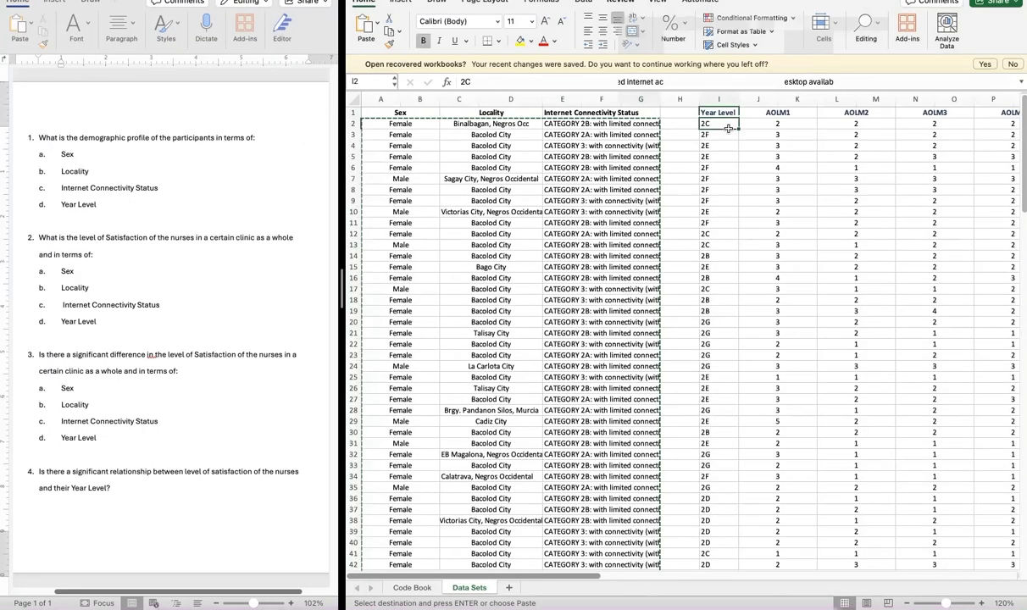
key(super+shift+Down)
key(super+c)
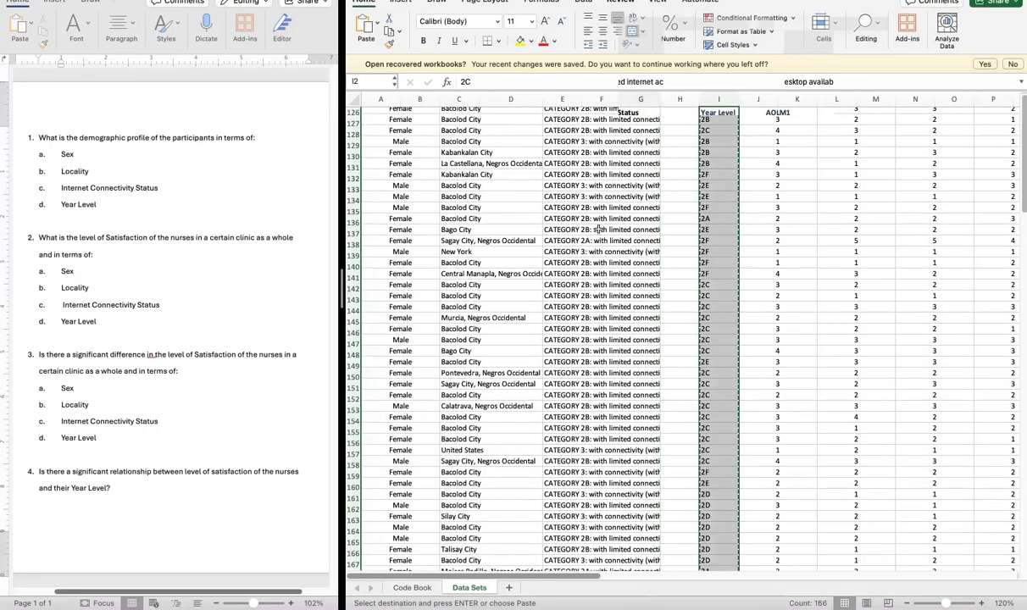
key(super+Tab)
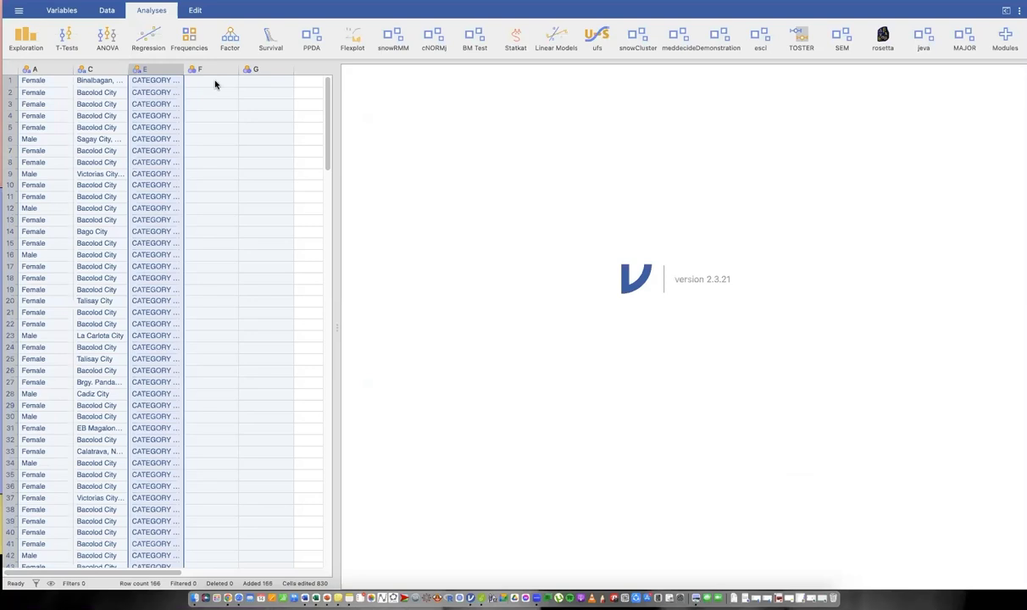
click(216, 85)
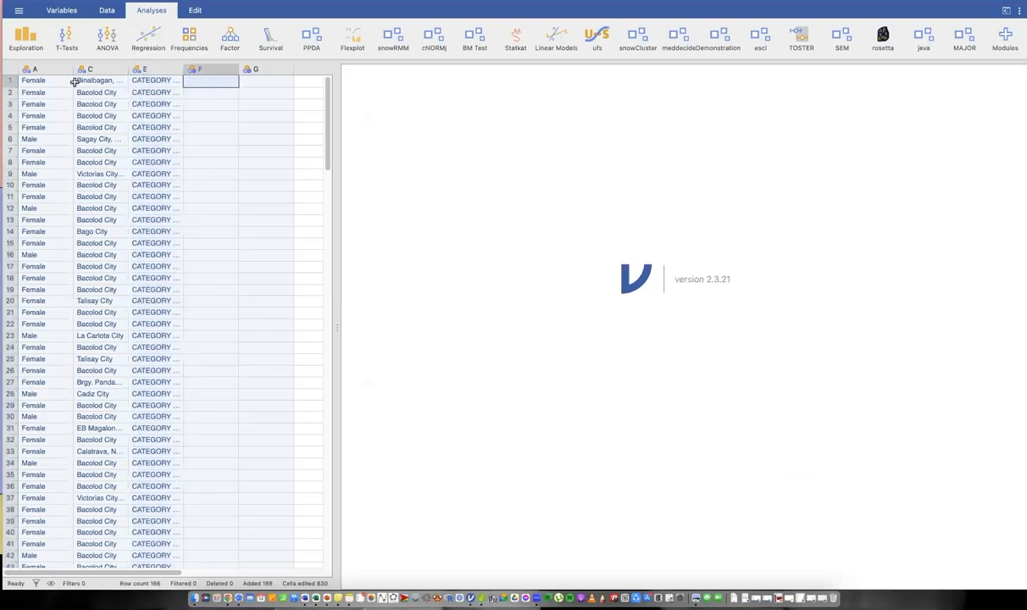
key(super+v)
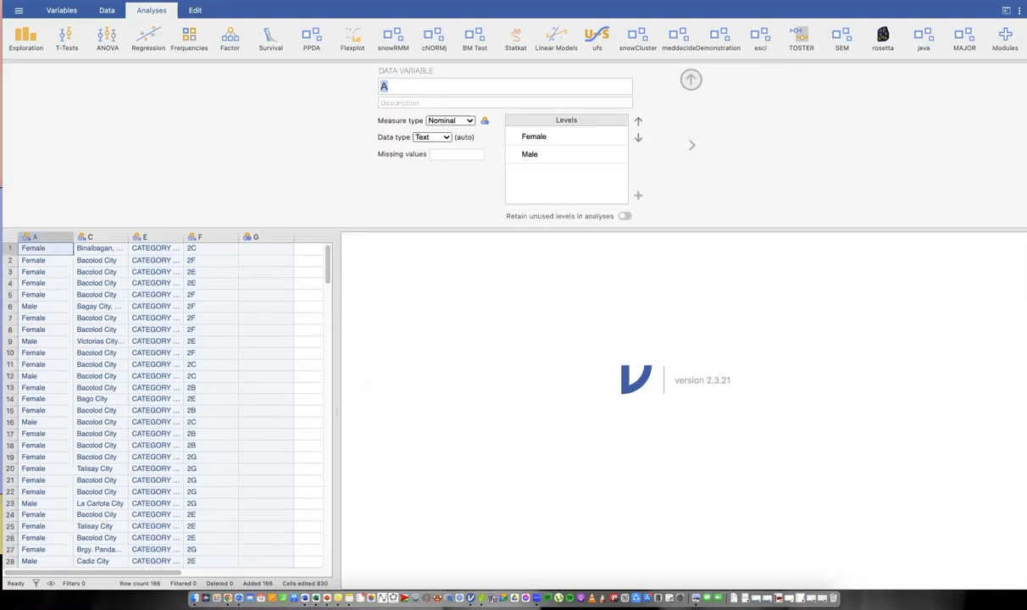
Step: Rename variable A as Sex and variable C as Locale
text(Sex)
key(Return)
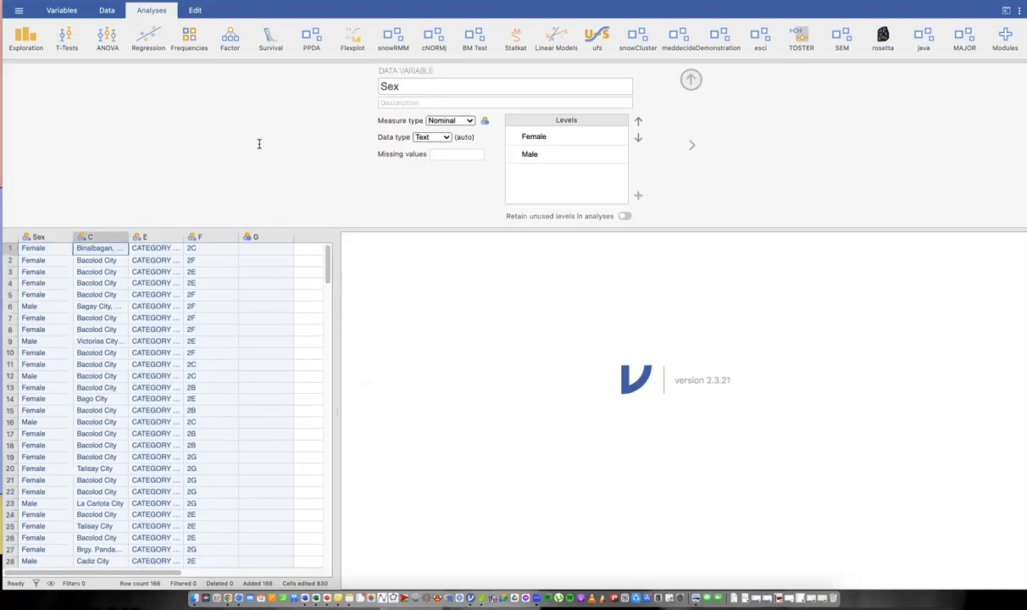
click(465, 88)
text(L)
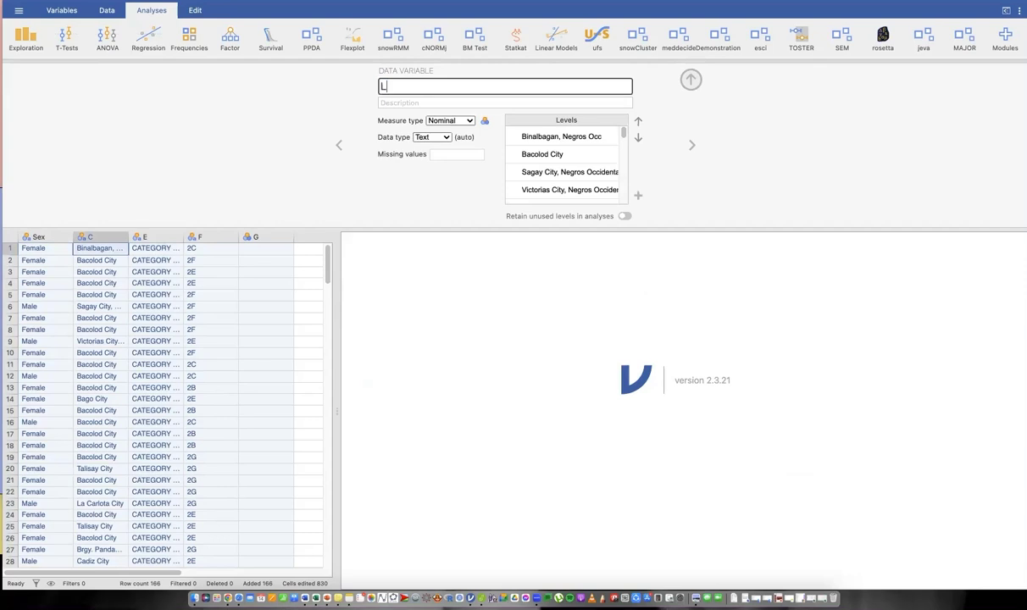
text(ocale)
key(Tab)
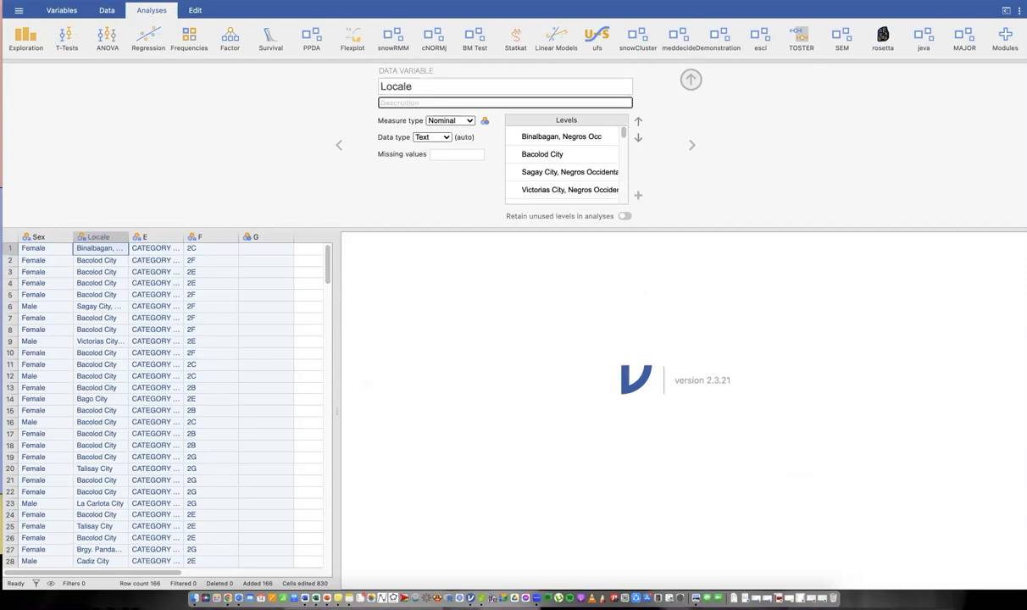
Step: Rename variable E as Internet Category and variable F as Year Level
click(444, 88)
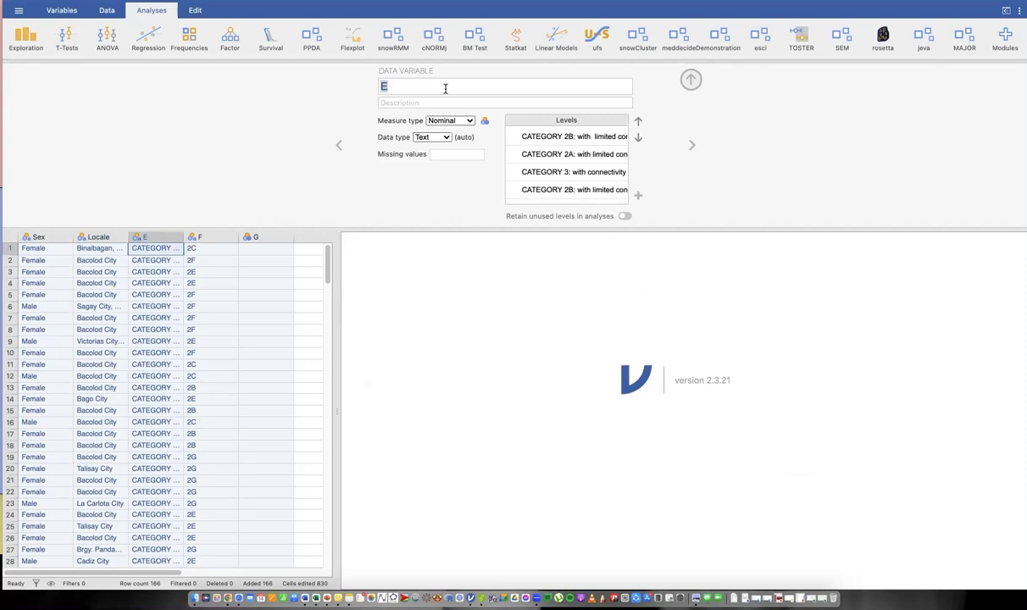
text(In)
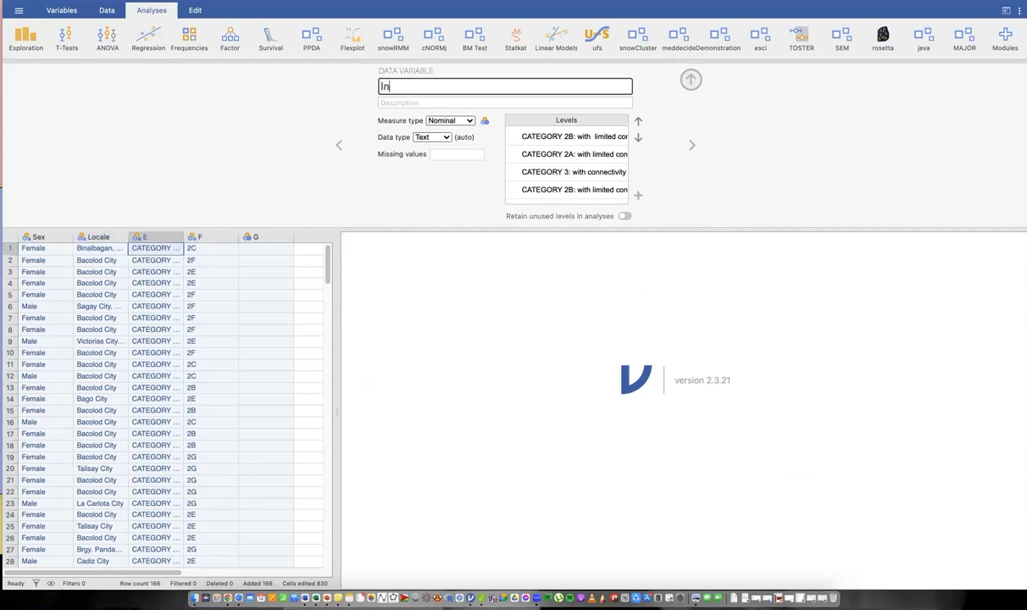
text(ternet Category)
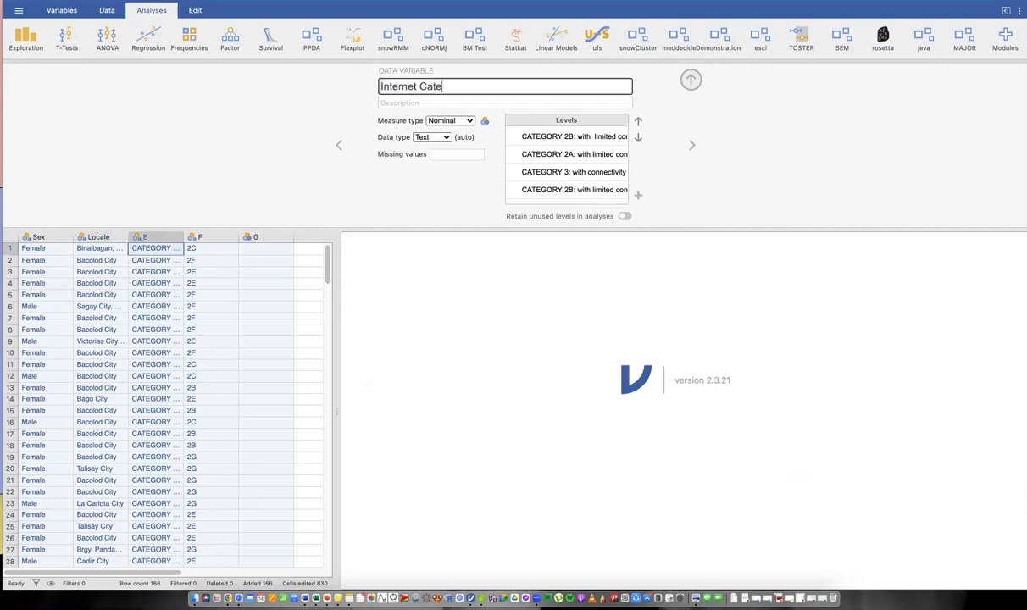
key(Return)
click(213, 246)
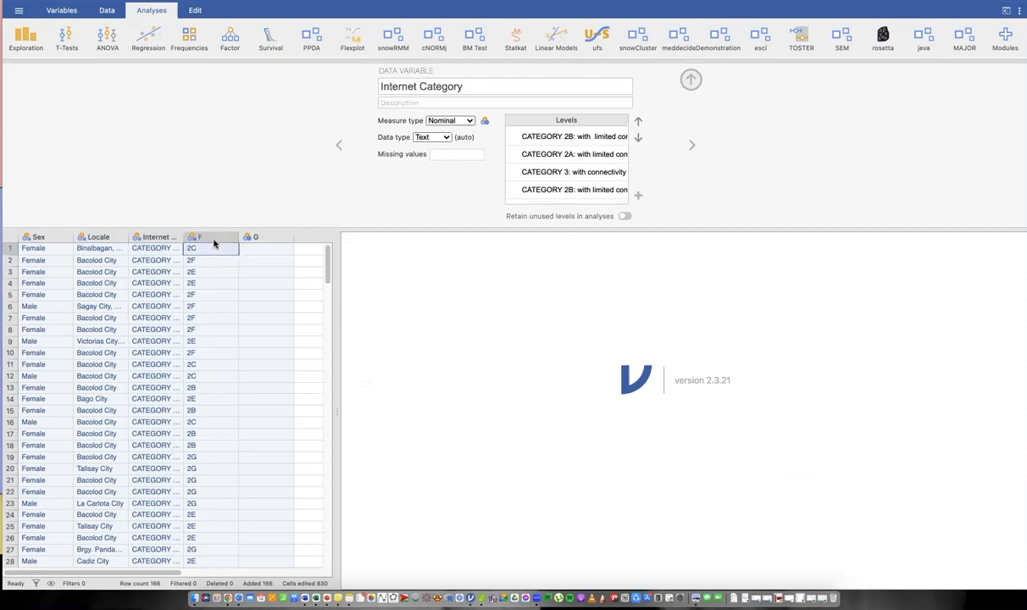
click(418, 86)
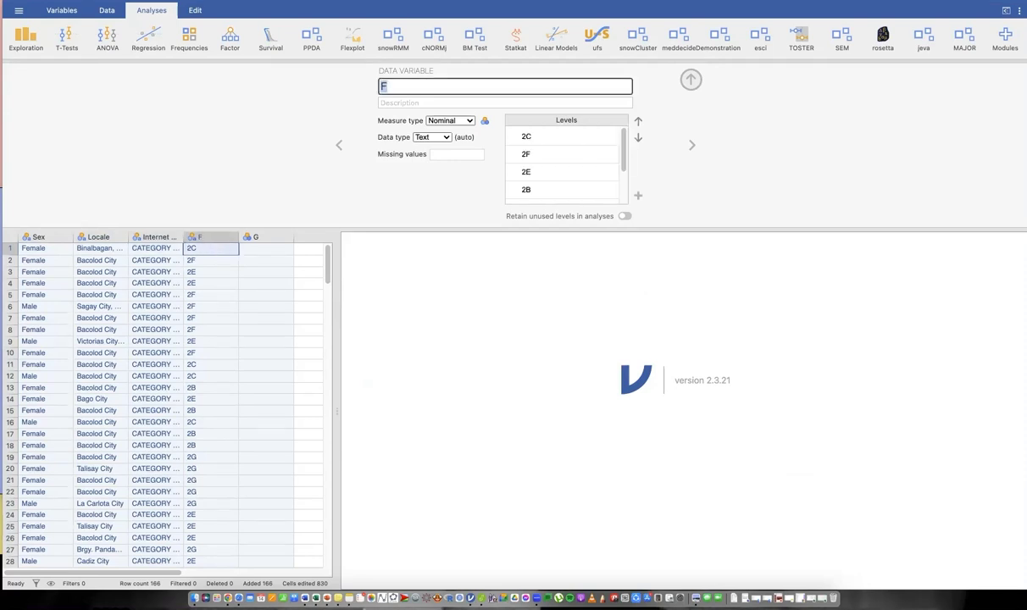
text(Year Level)
key(Return)
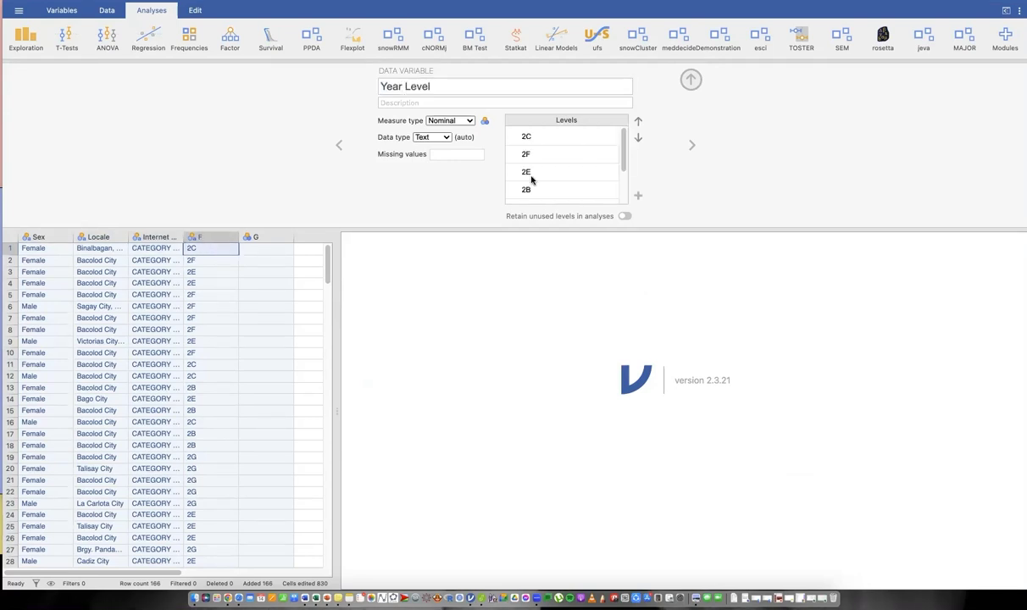
Step: Relabel the Year Level levels 2A as 1 and 2B as 2
scroll(534, 177, down, 3)
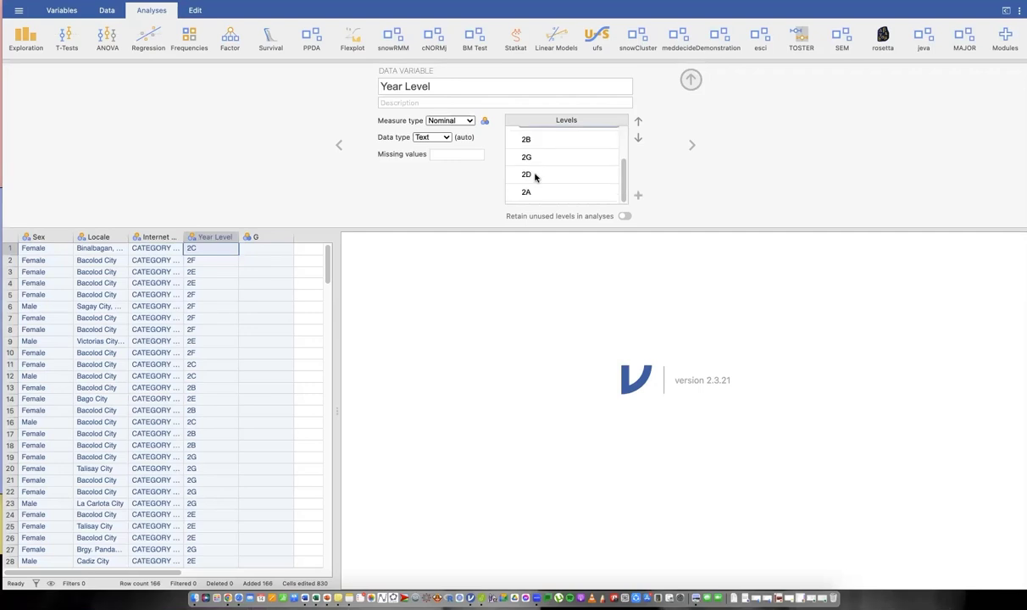
scroll(529, 169, up, 2)
scroll(527, 169, up, 1)
click(527, 171)
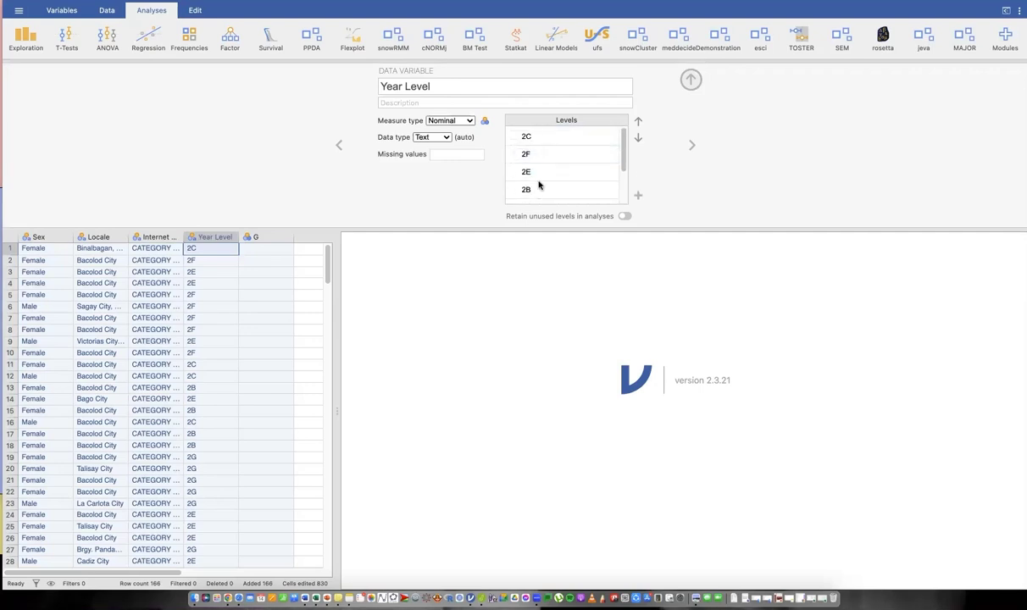
scroll(538, 185, down, 3)
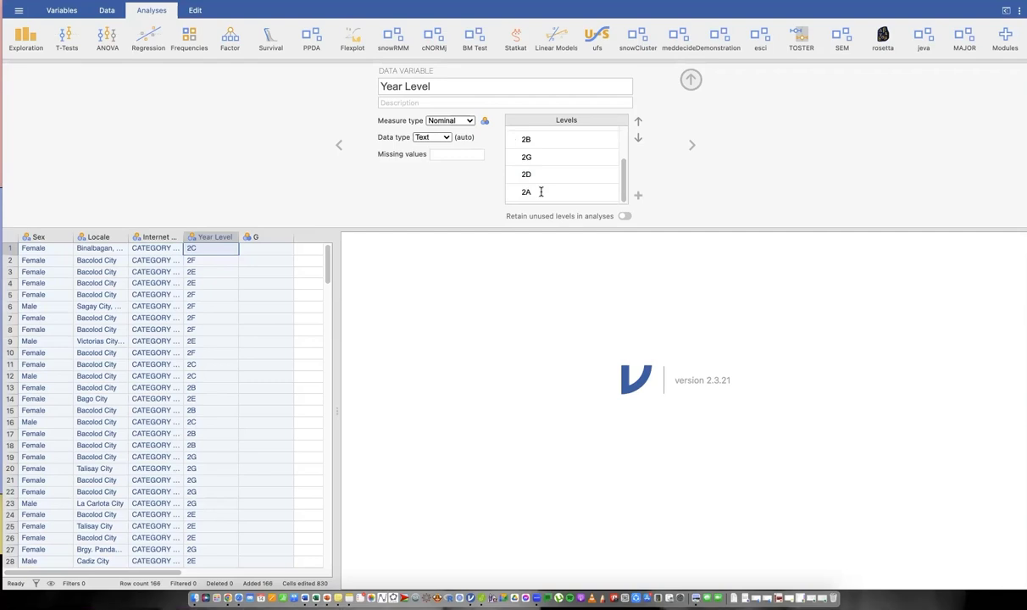
click(551, 191)
text(1)
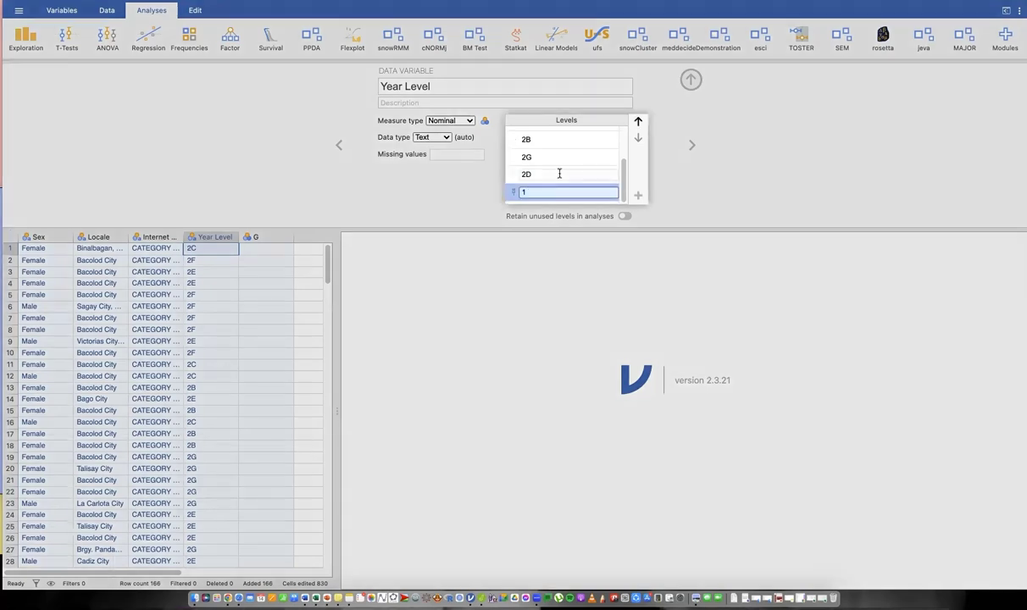
key(Return)
click(542, 143)
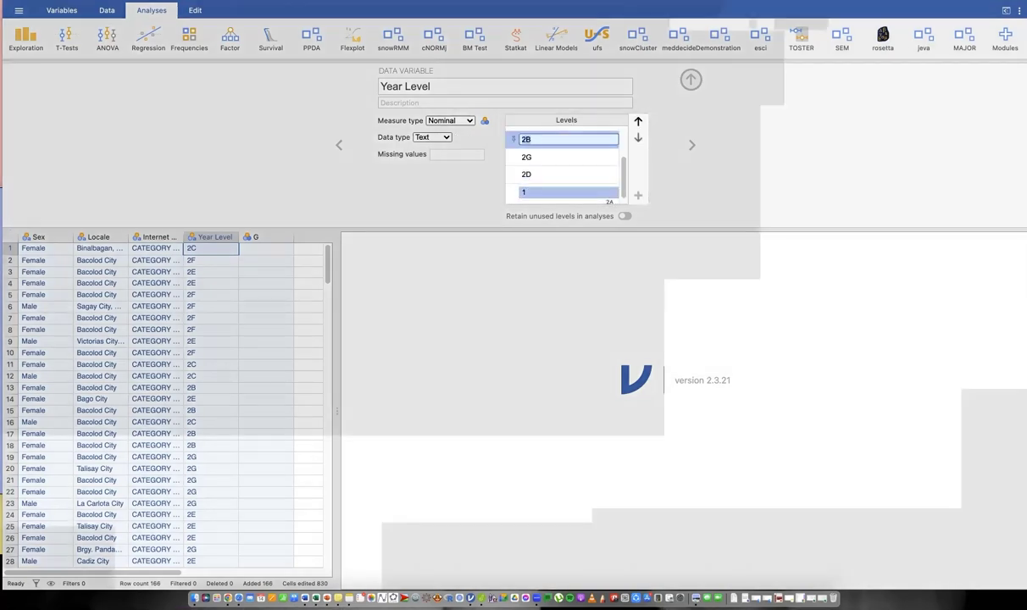
text(2)
key(Return)
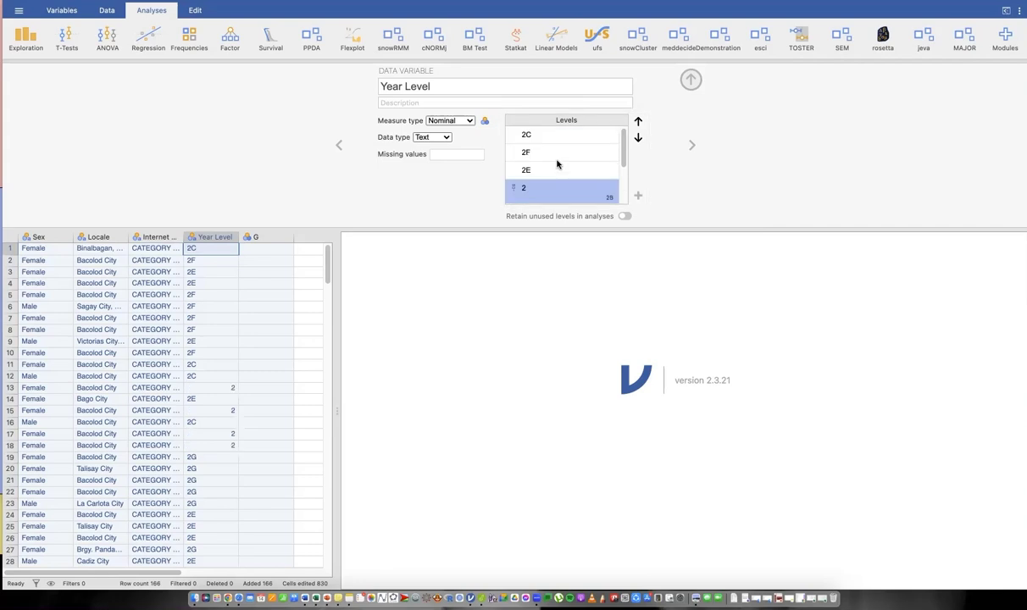
Step: Relabel the Year Level levels 2C as 3 and 2D as 4
scroll(542, 139, up, 1)
click(543, 138)
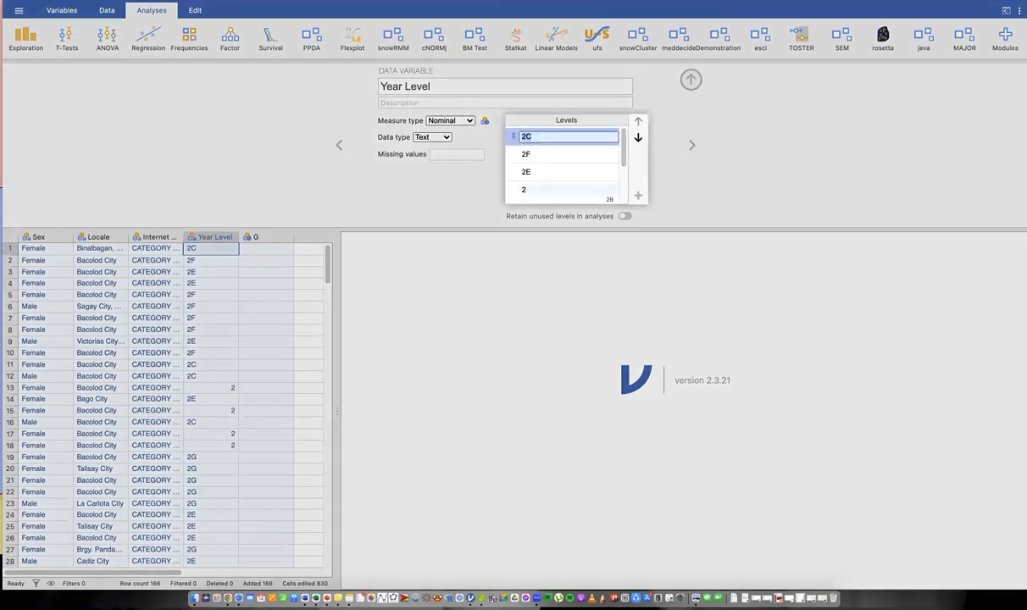
text(3)
key(Return)
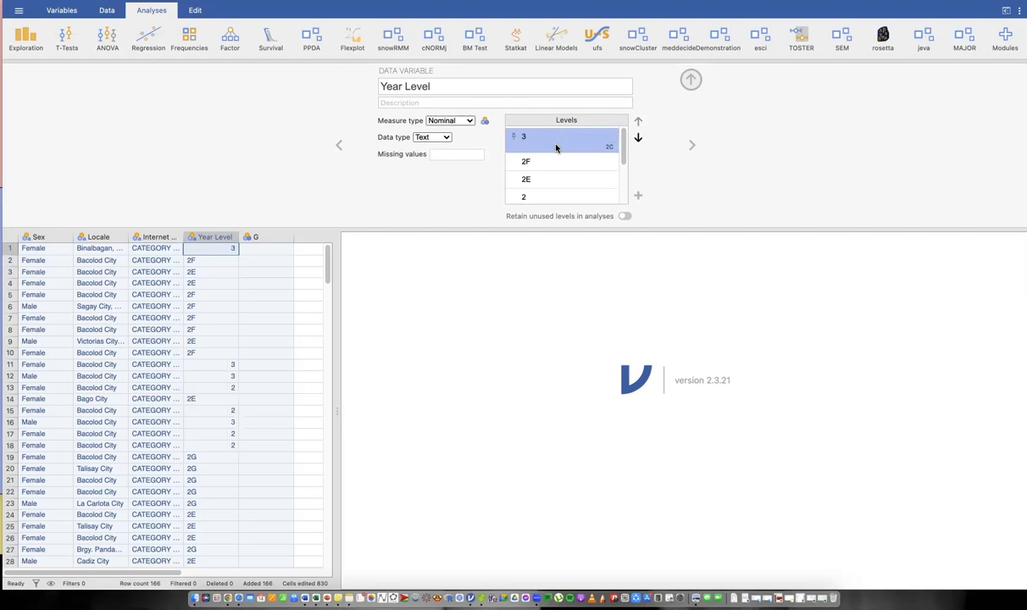
scroll(556, 149, down, 3)
click(542, 171)
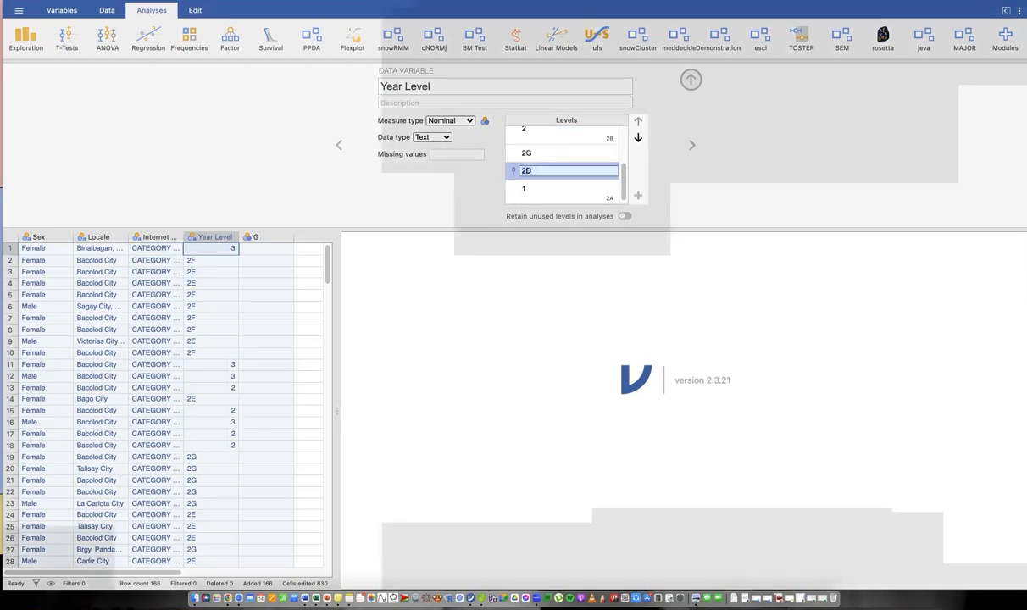
text(4)
key(Return)
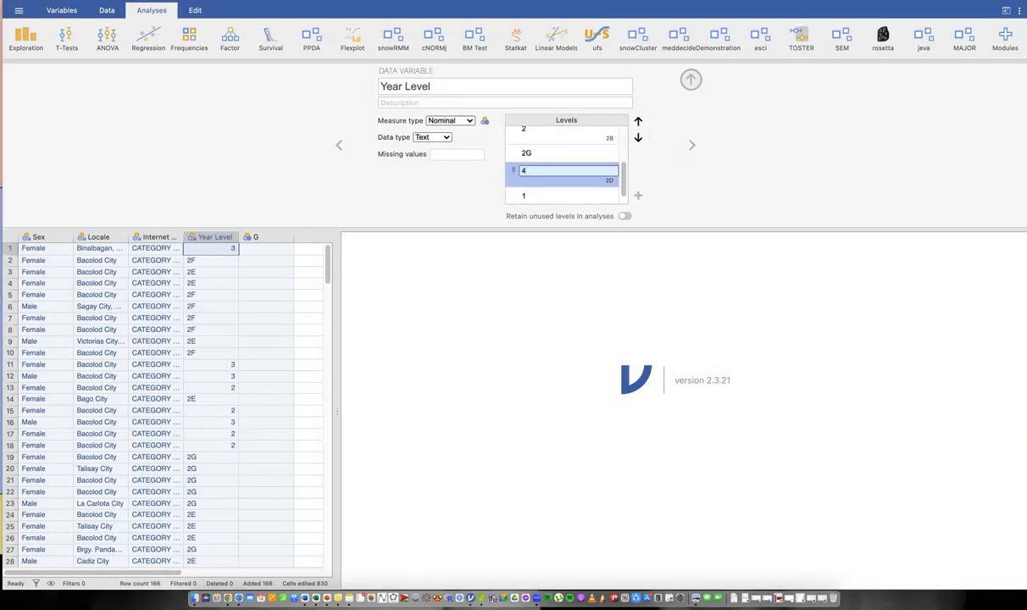
Step: Relabel the remaining Year Level levels: 2E as 5, 2F as 6 and 2G as 7
scroll(549, 173, up, 3)
click(549, 173)
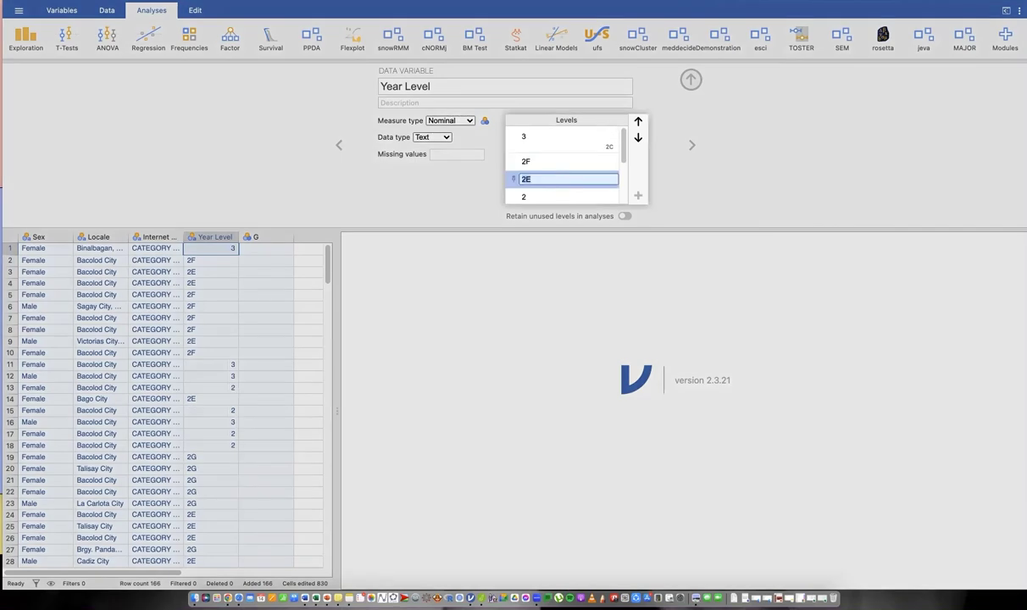
text(5)
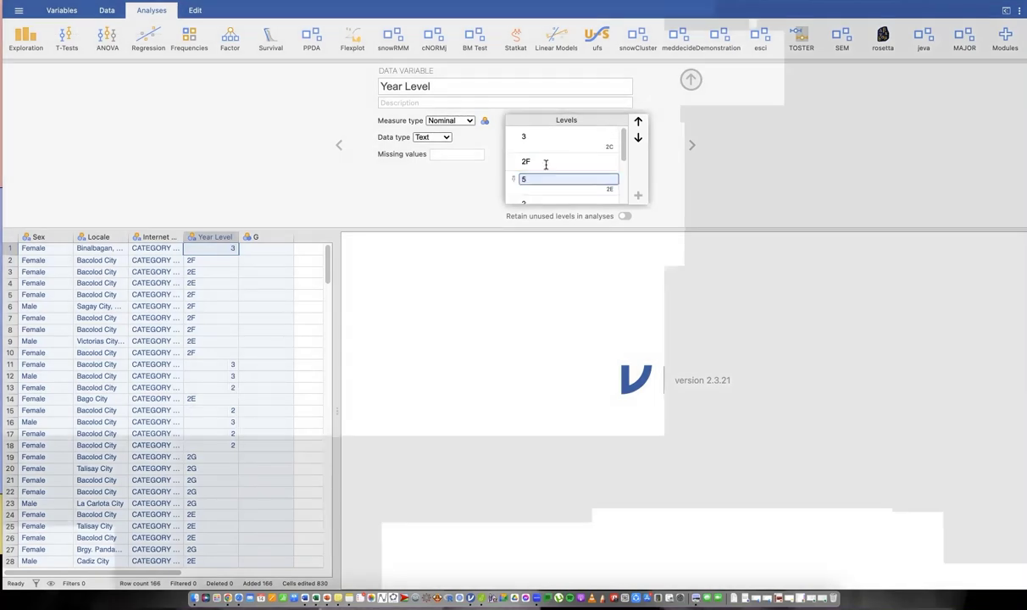
click(546, 163)
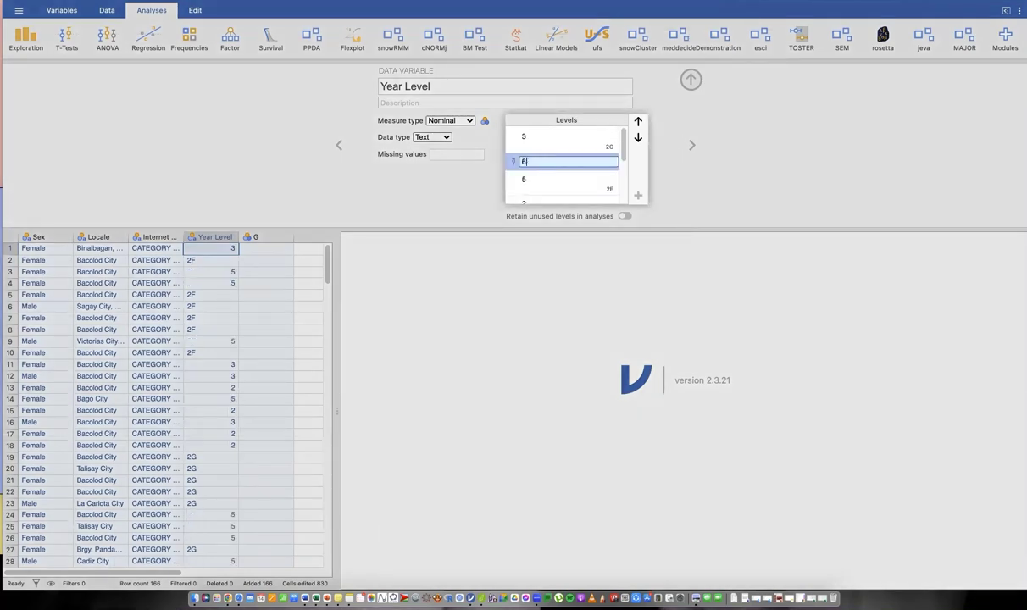
key(Return)
scroll(554, 158, down, 2)
scroll(548, 158, down, 1)
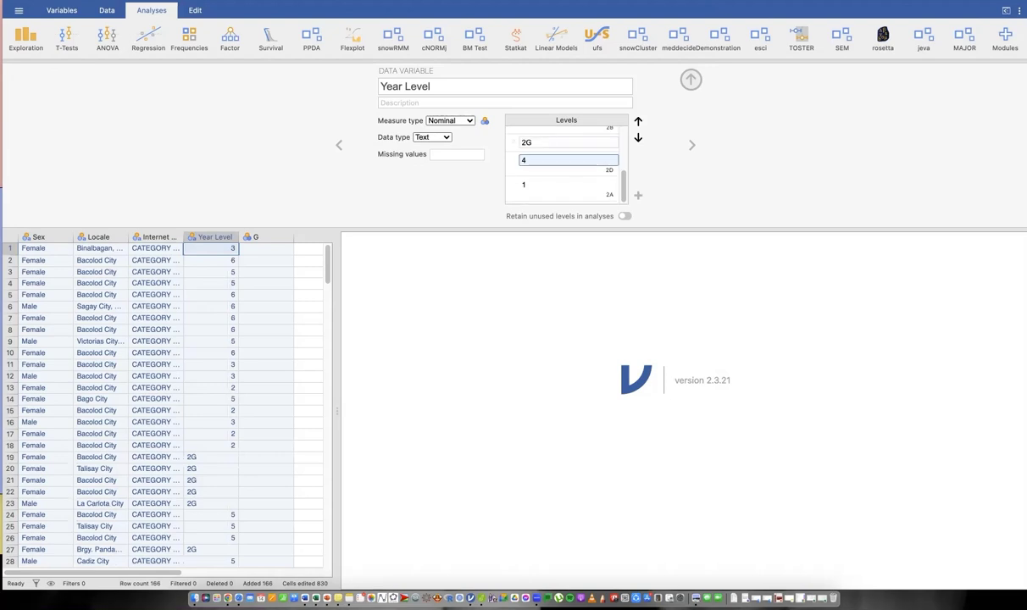
click(549, 141)
text(7)
key(Return)
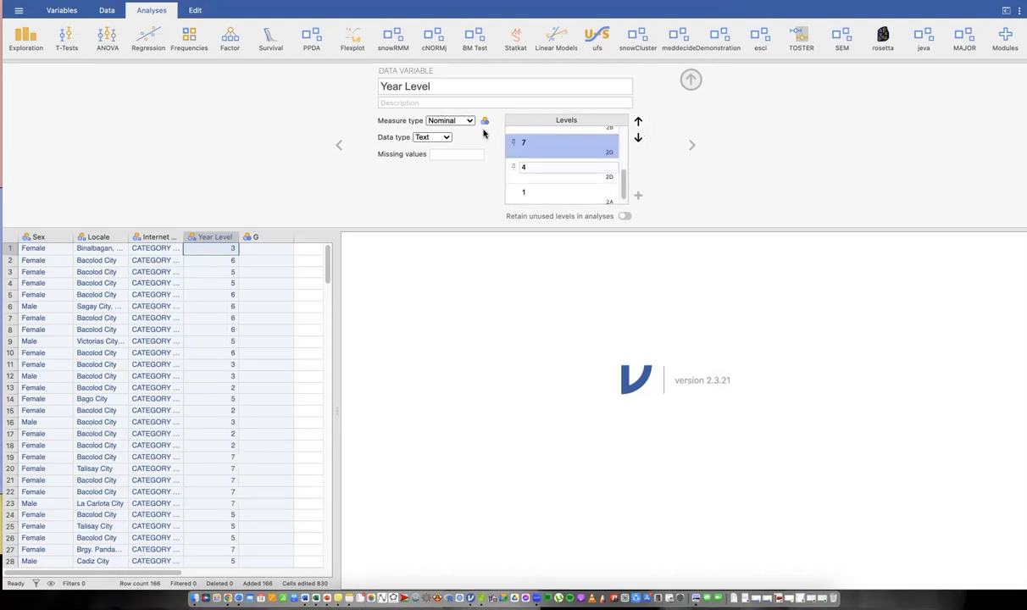
Step: Change the measure type of Year Level to Ordinal and close the variable setup
click(450, 120)
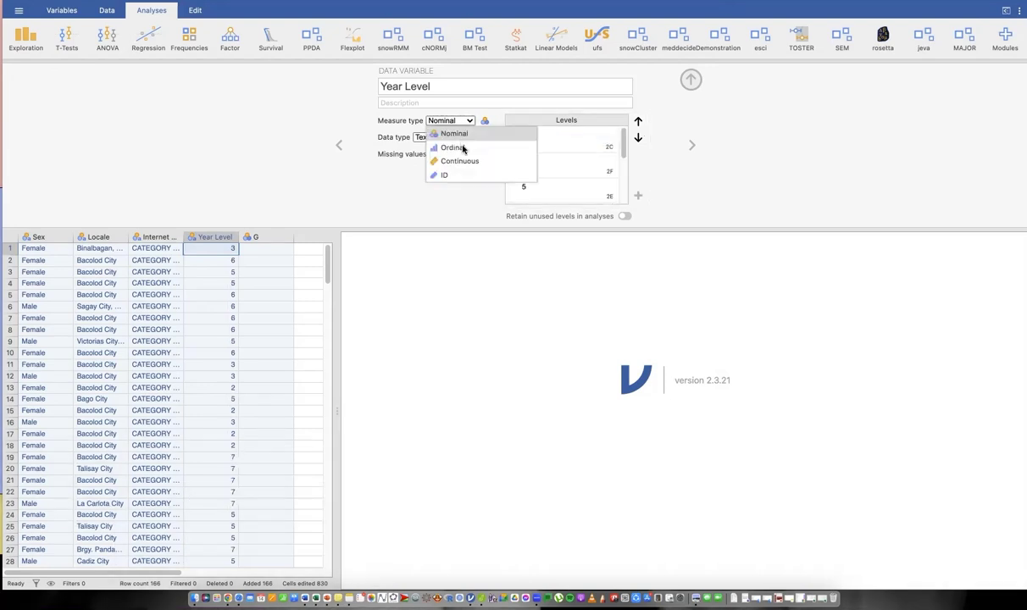
click(462, 144)
click(566, 156)
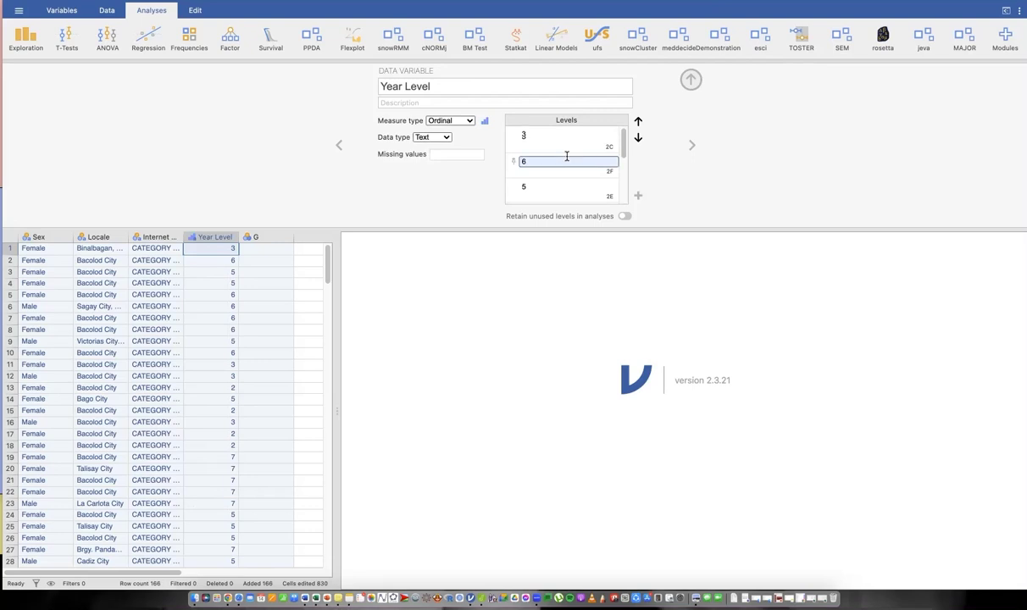
key(Return)
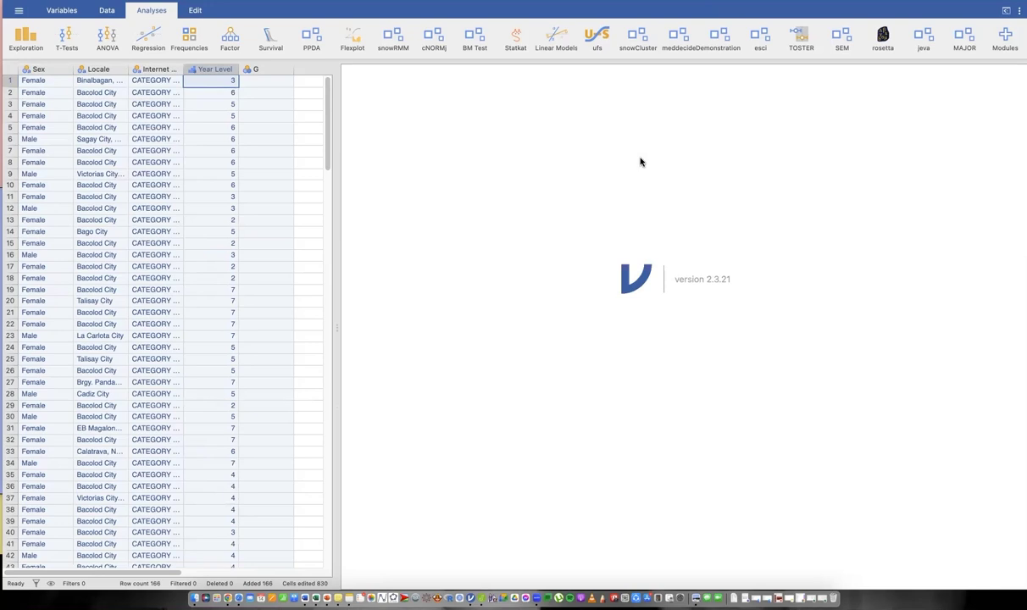
Step: Open the setup of the Sex variable and review its Female and Male levels
double_click(38, 68)
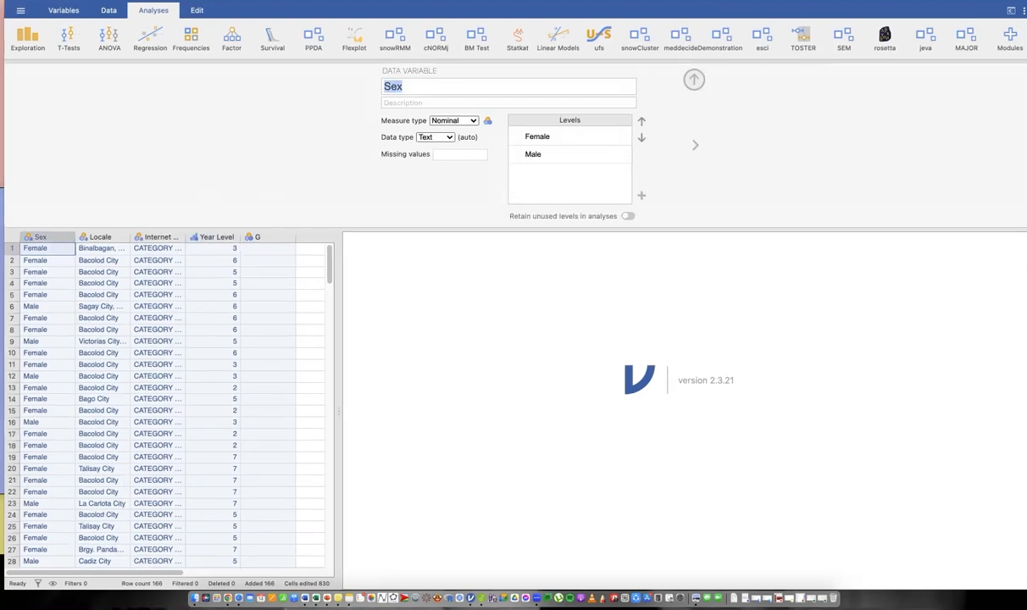
click(559, 123)
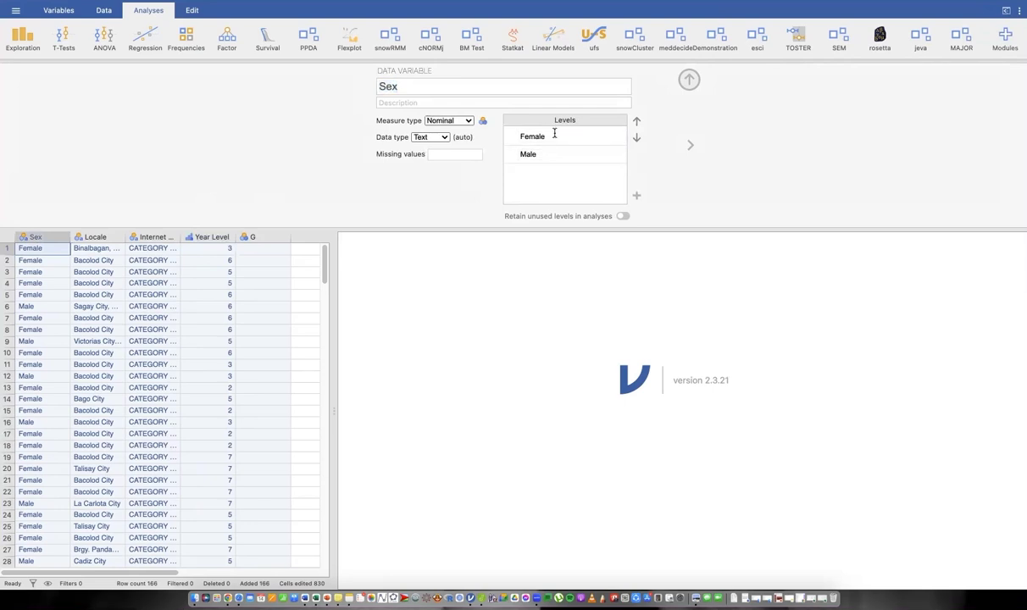
click(558, 180)
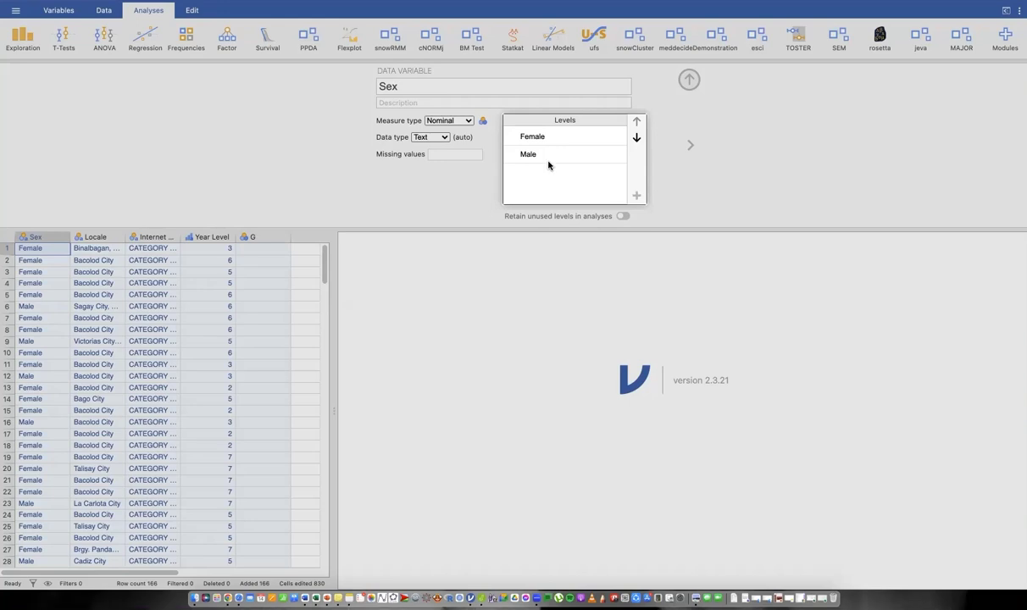
click(537, 137)
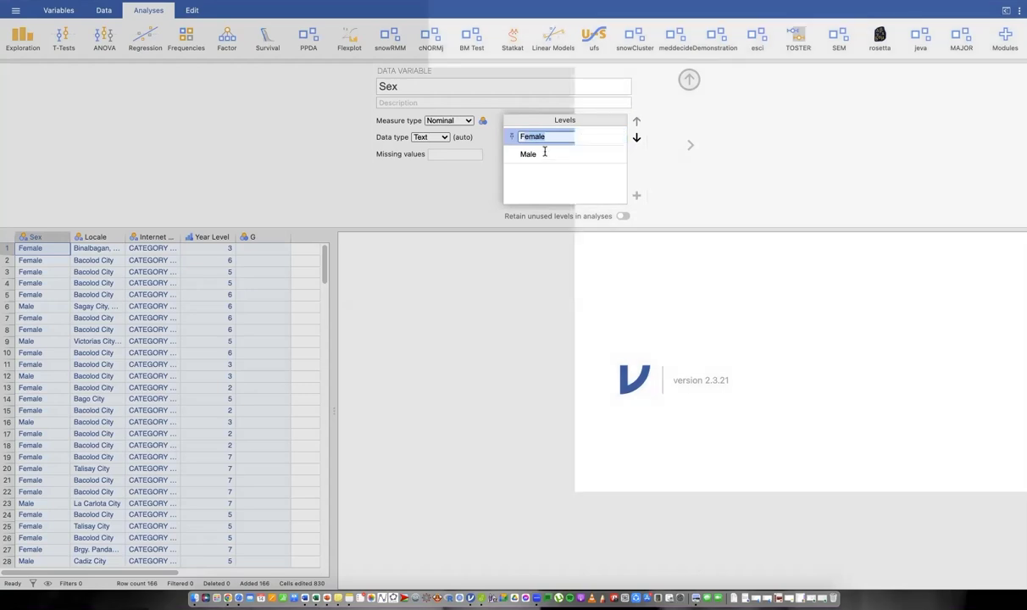
click(544, 154)
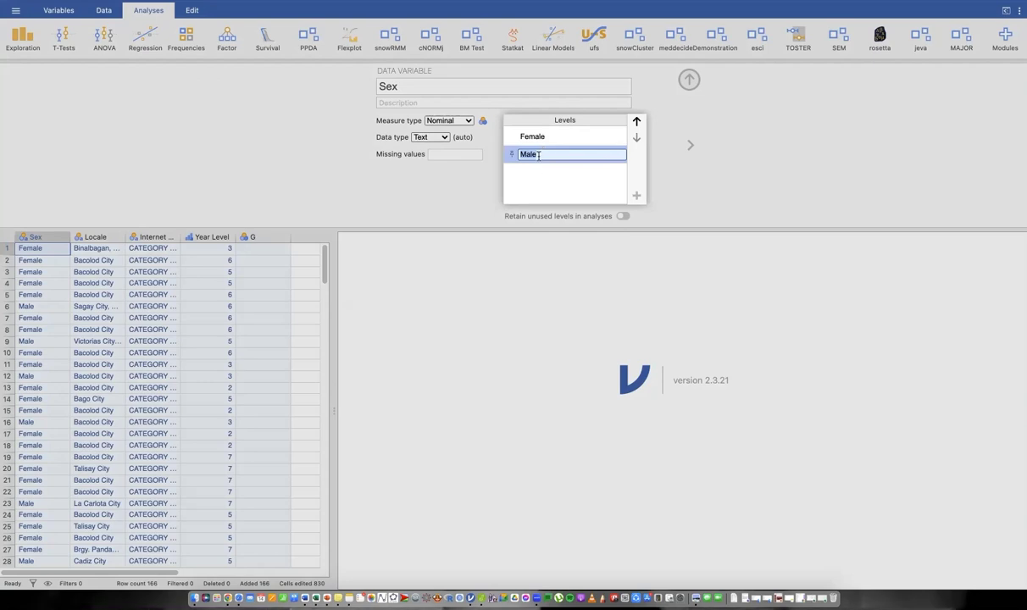
click(538, 156)
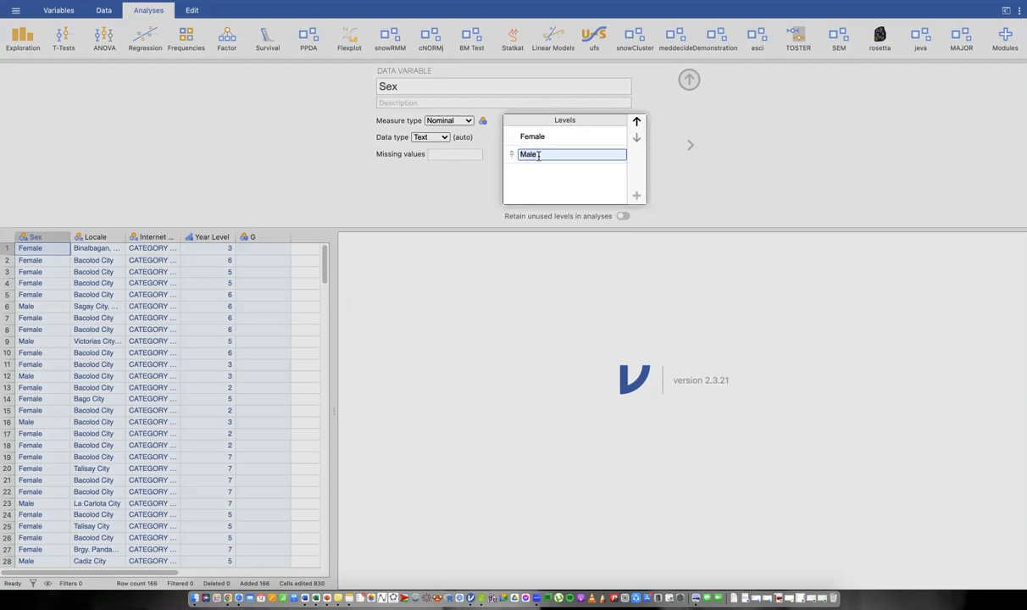
click(444, 192)
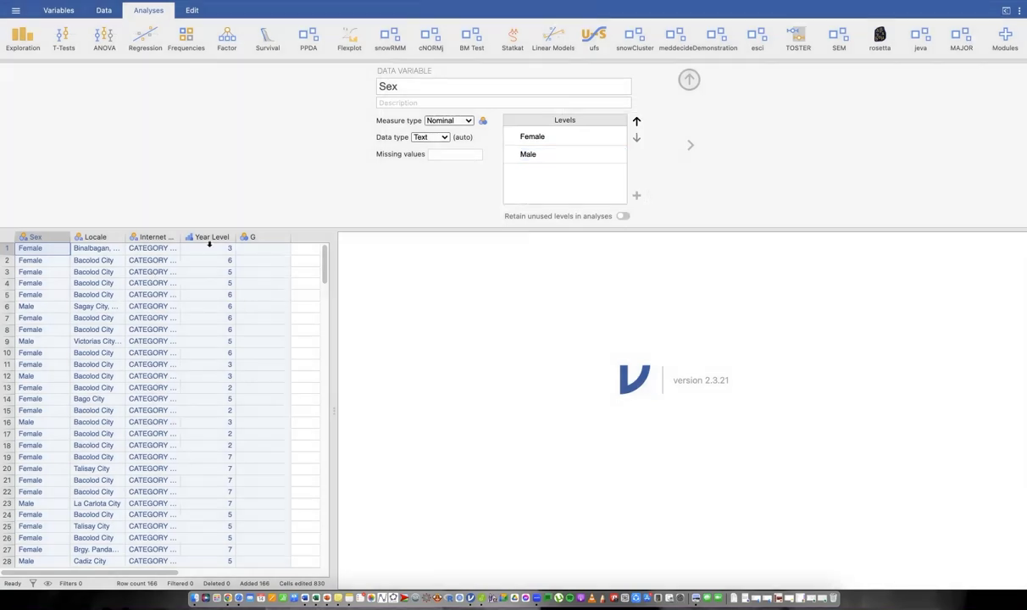
Step: Reopen the Year Level variable setup and move level 1 (2A) to the start of the level order
click(214, 237)
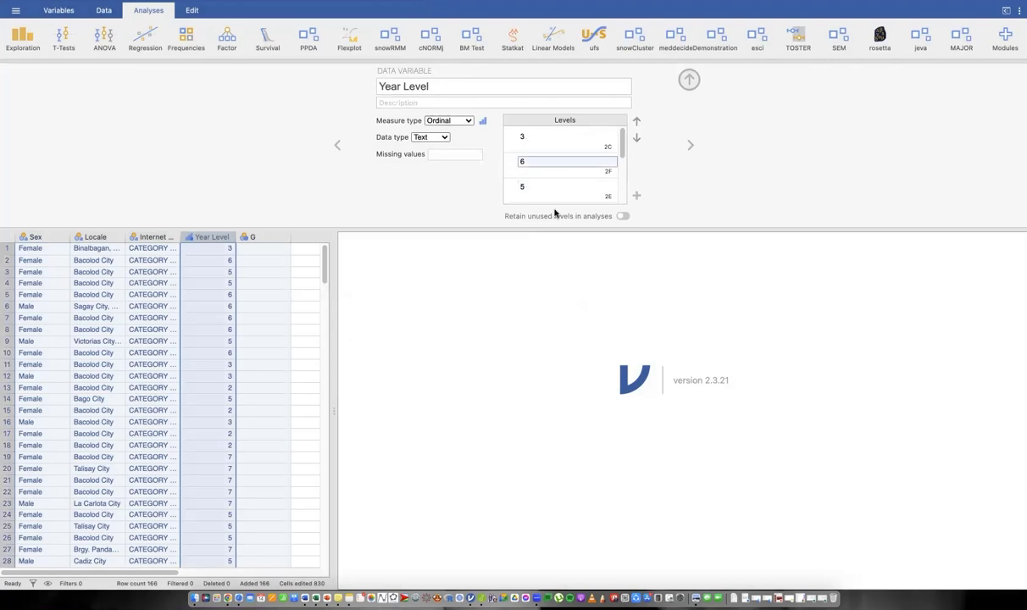
scroll(523, 182, down, 3)
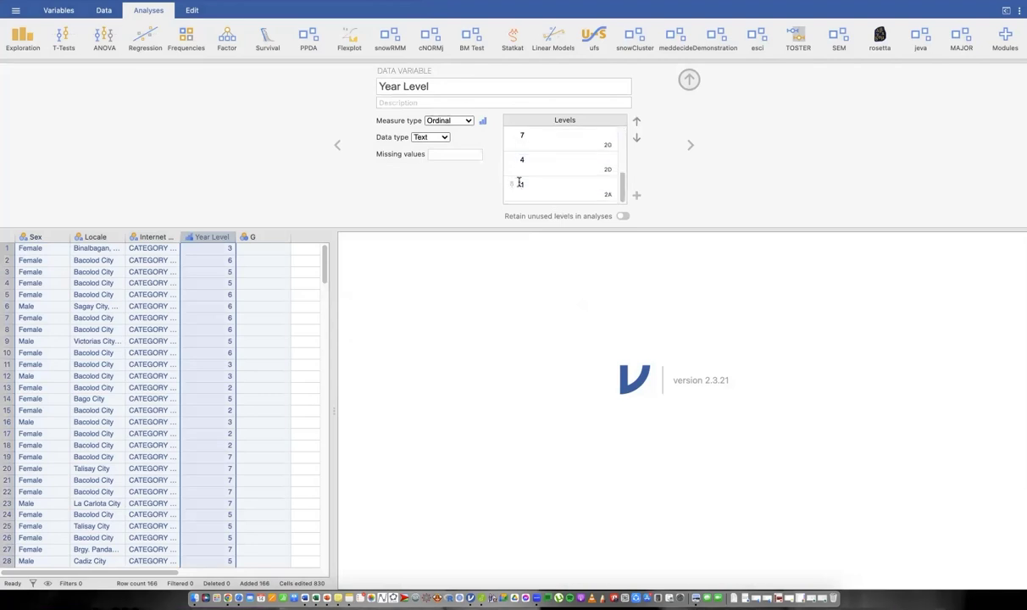
click(542, 184)
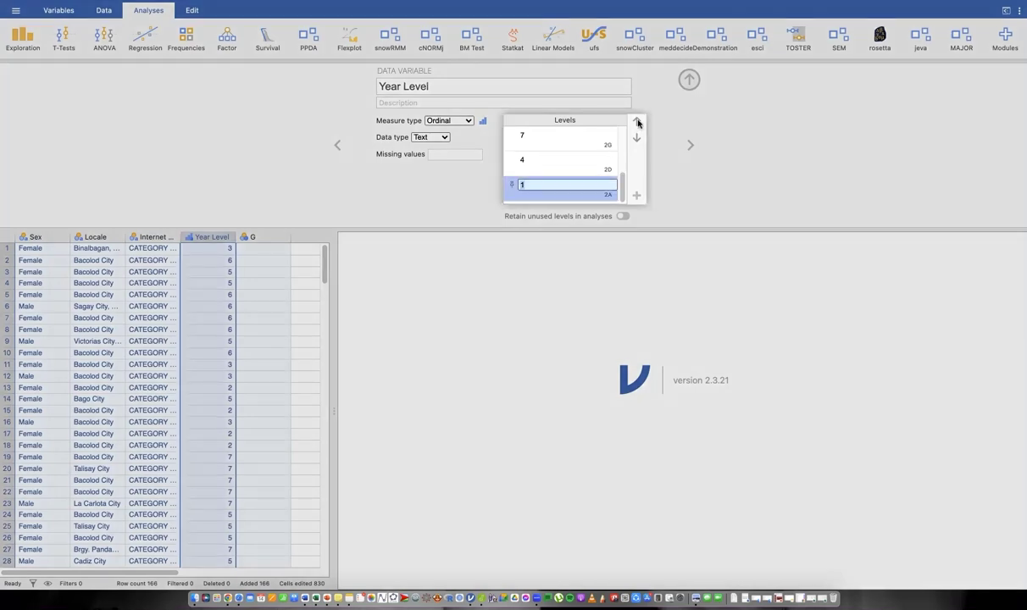
click(637, 122)
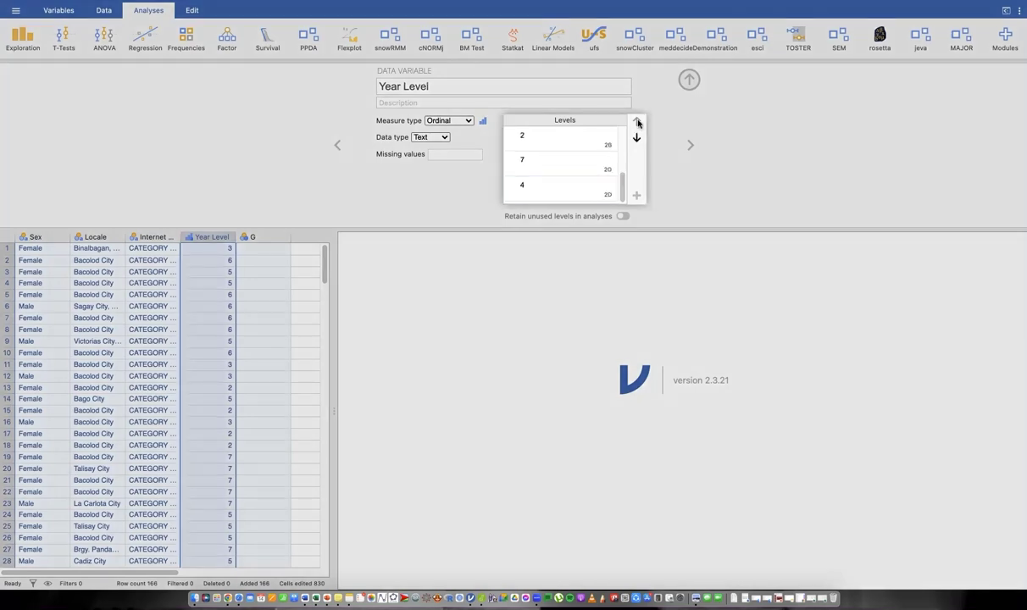
scroll(573, 161, up, 3)
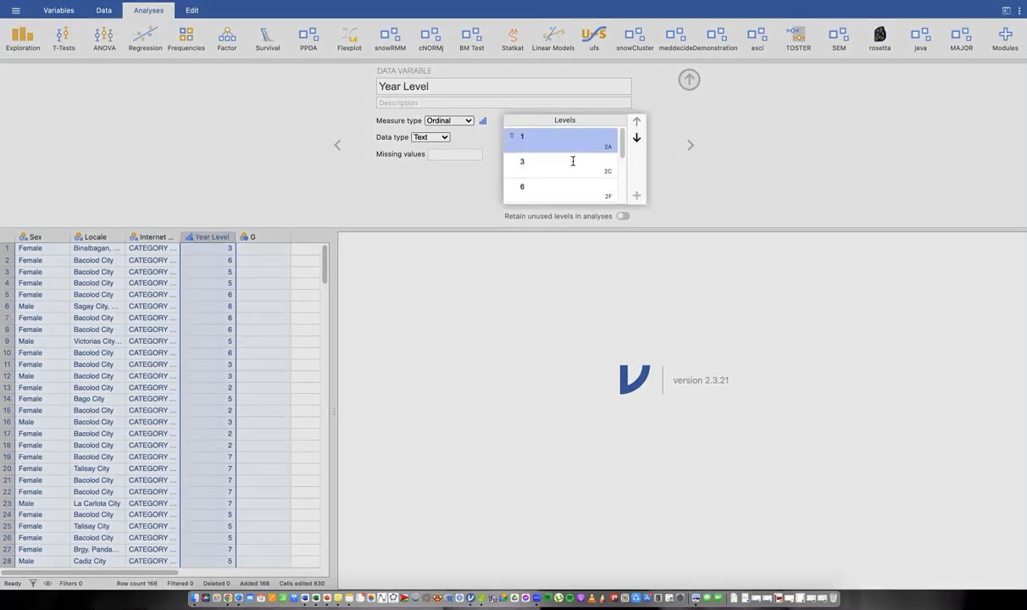
Step: Move Year Level's level 2 (2B) up the order to sit between levels 1 and 3
click(573, 161)
scroll(573, 161, down, 1)
scroll(565, 181, down, 1)
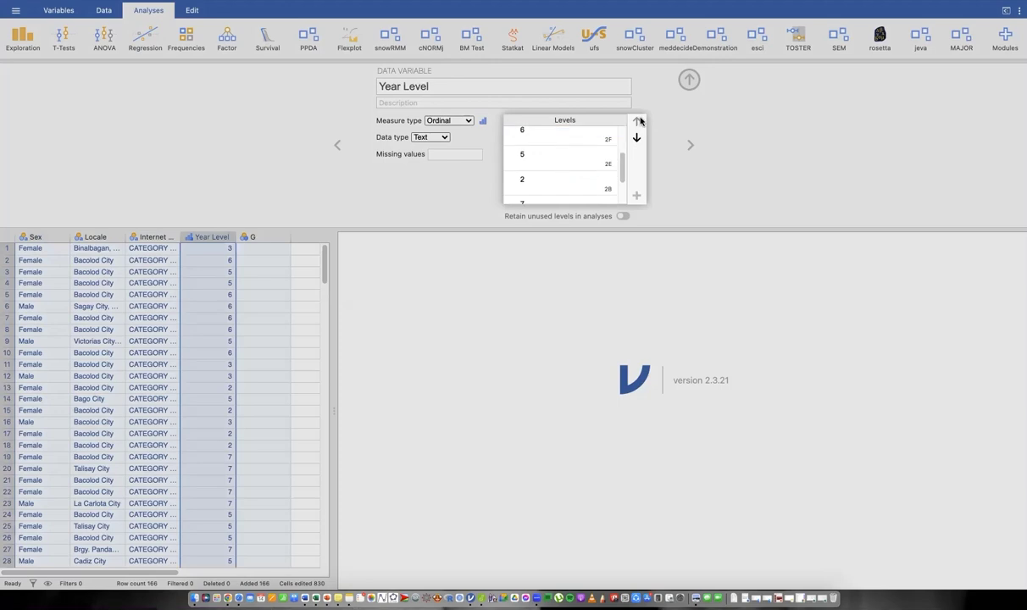
click(640, 121)
click(640, 122)
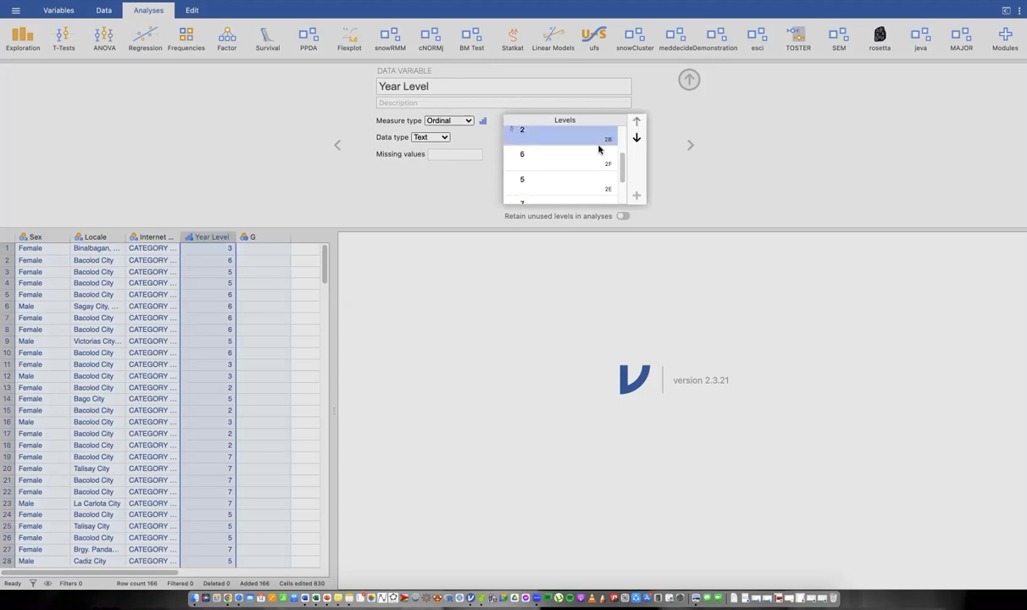
scroll(621, 136, up, 2)
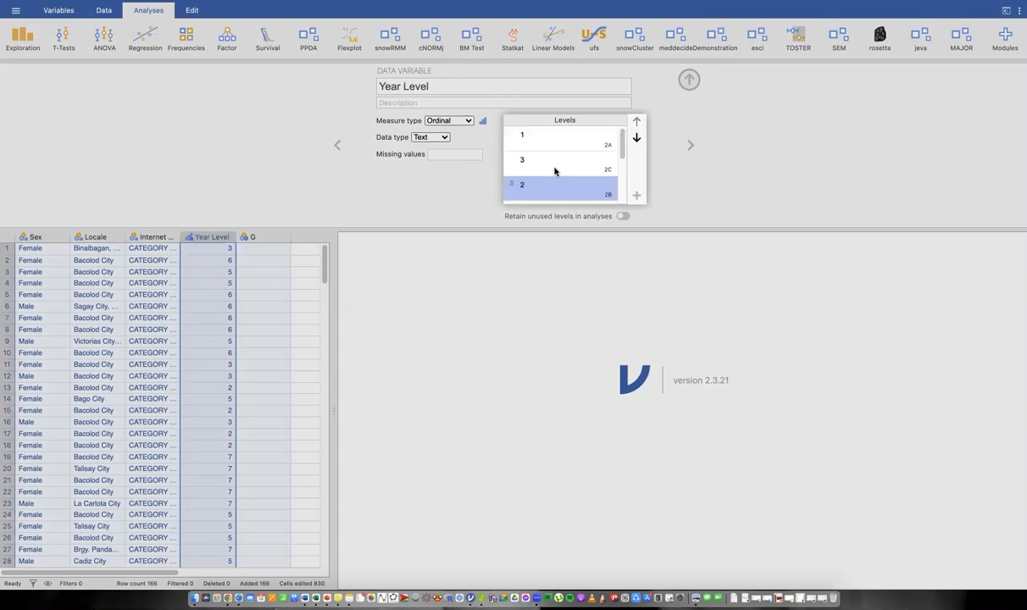
scroll(556, 169, down, 2)
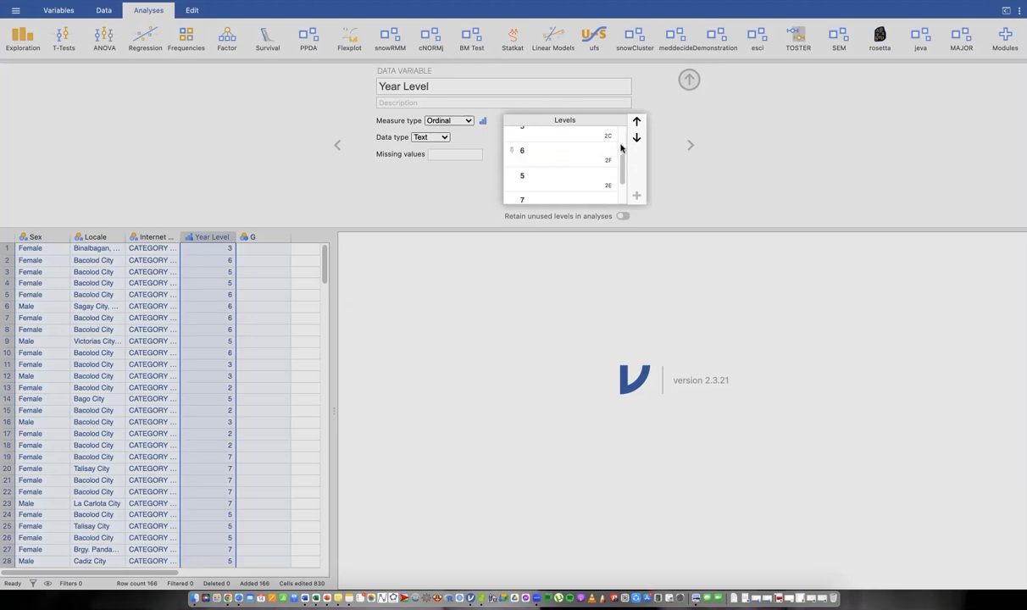
Step: Move Year Level's level 4 (2D) up the order to directly after level 3
scroll(621, 149, down, 1)
click(636, 122)
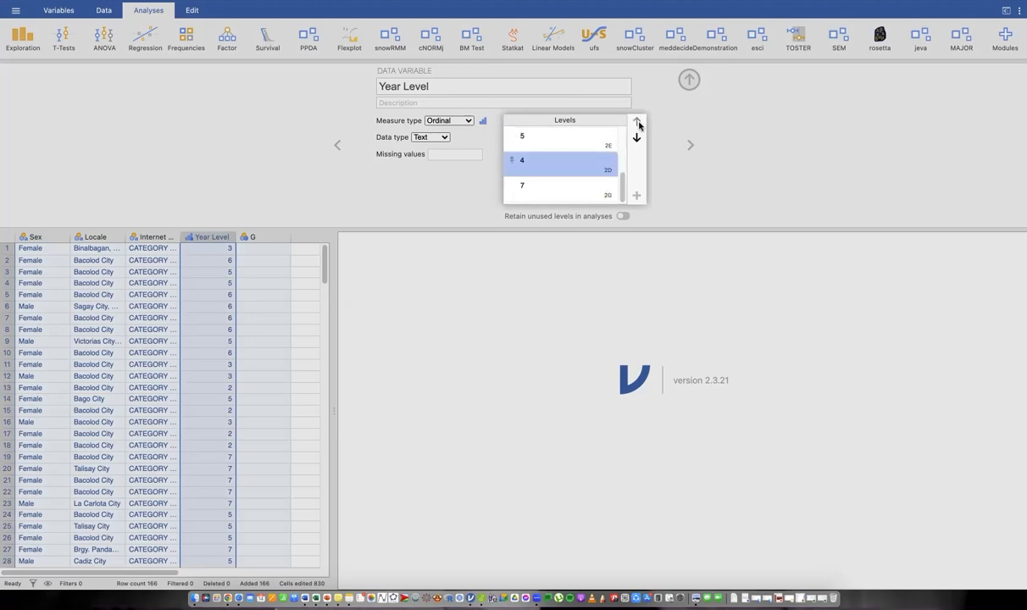
scroll(580, 155, up, 2)
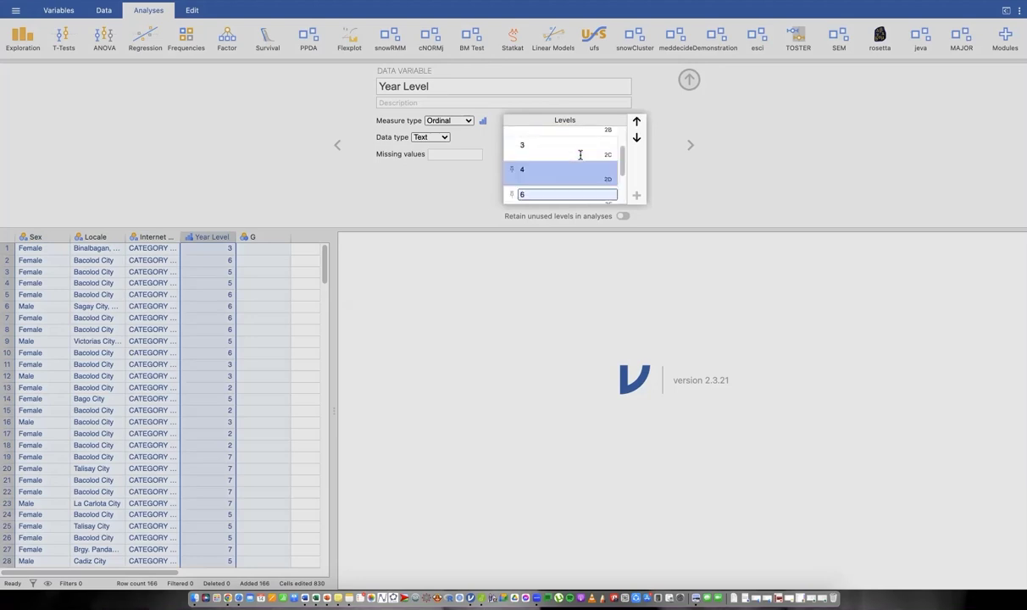
Step: Move Year Level's level 5 (2E) ahead of level 6 and check the order of all levels
scroll(626, 140, down, 2)
click(636, 121)
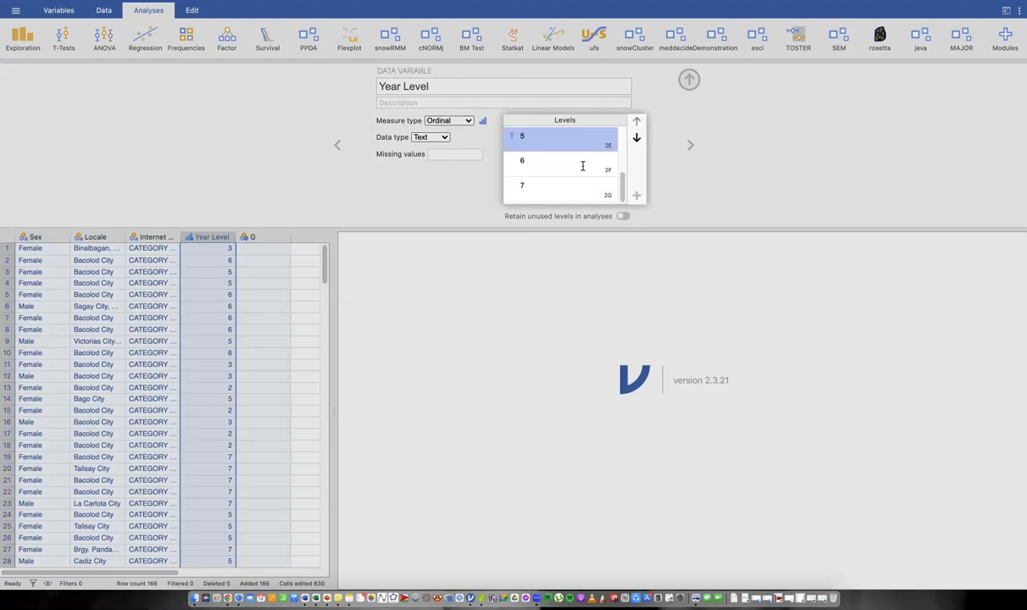
scroll(538, 180, up, 3)
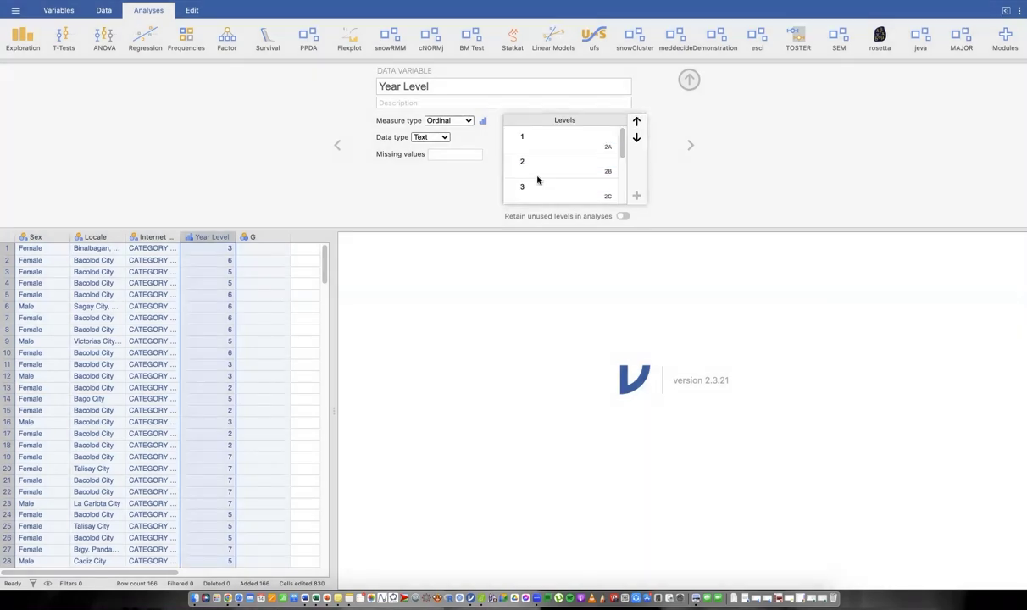
scroll(537, 178, down, 3)
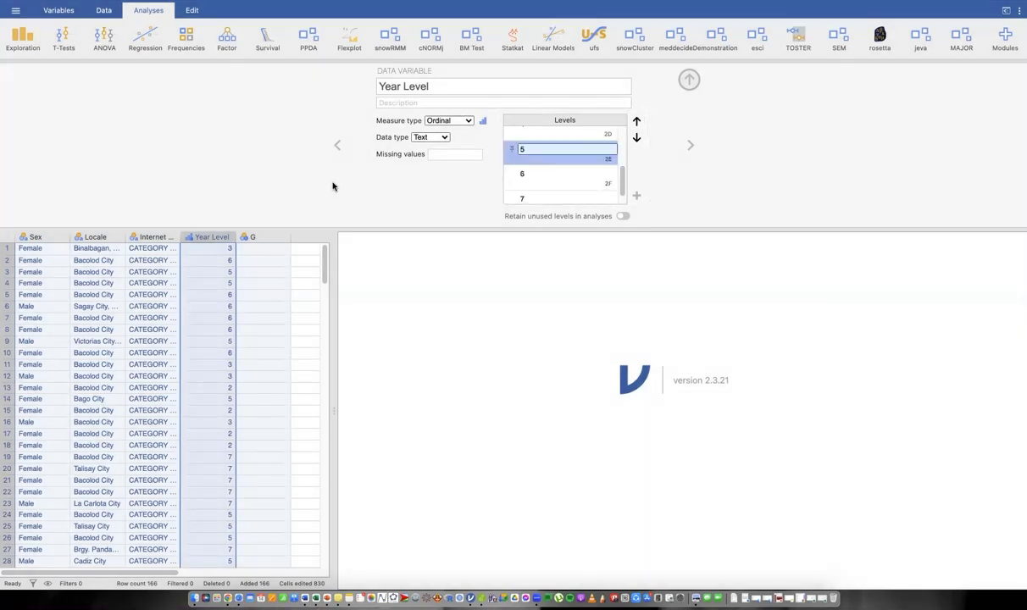
Step: Open the setup of the Locale variable and look through its place-name levels to the end of the list
click(106, 238)
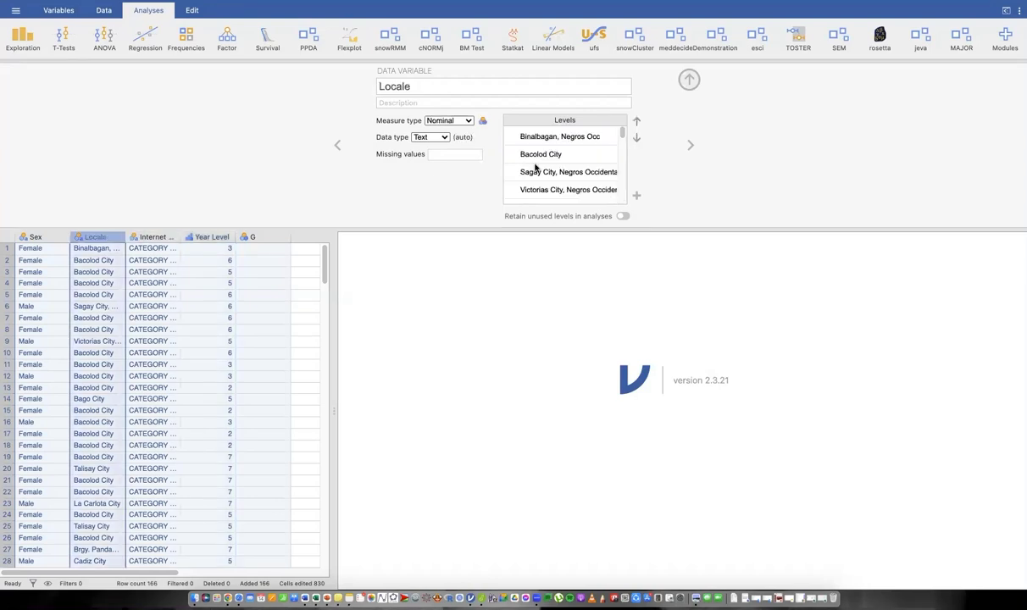
scroll(562, 176, down, 2)
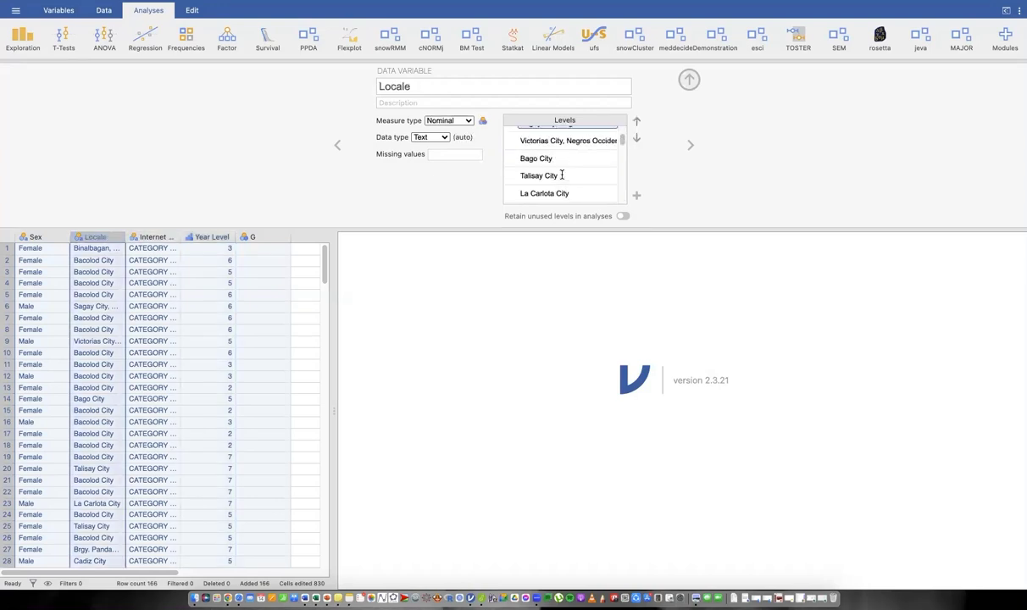
scroll(562, 178, down, 3)
scroll(562, 178, down, 2)
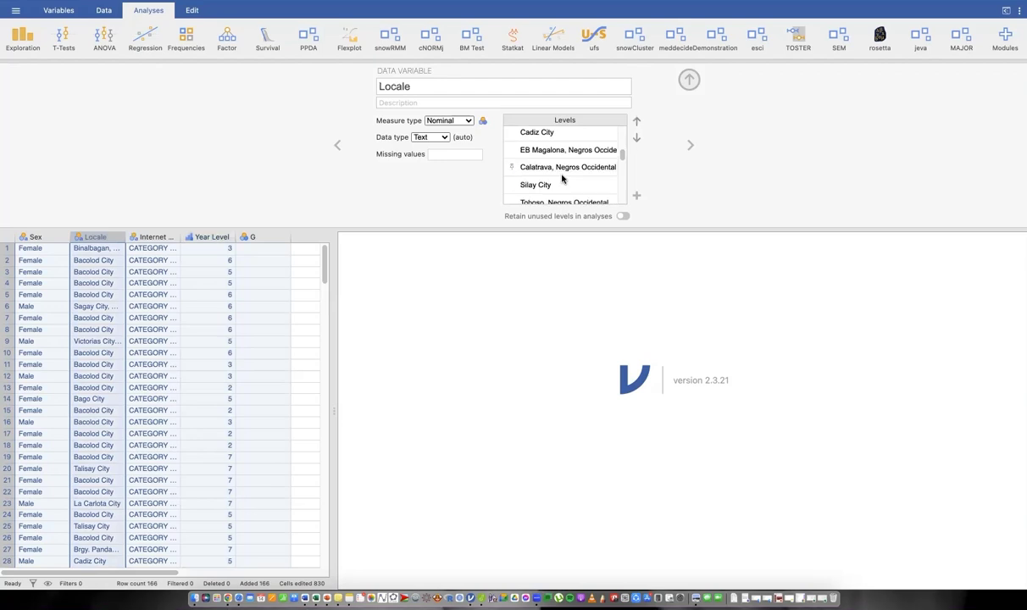
scroll(562, 178, down, 2)
click(562, 176)
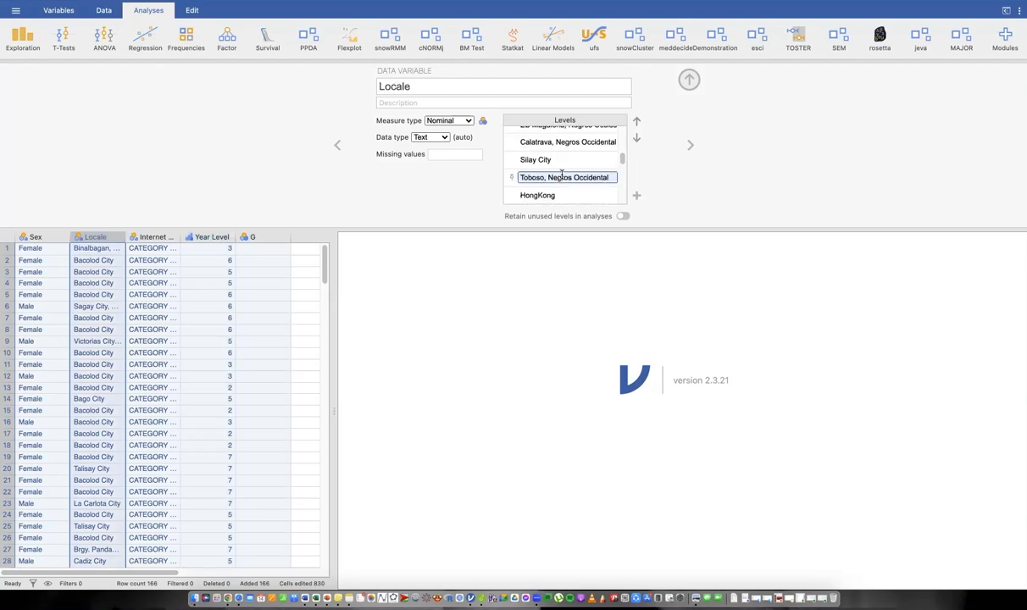
scroll(562, 175, down, 2)
click(562, 177)
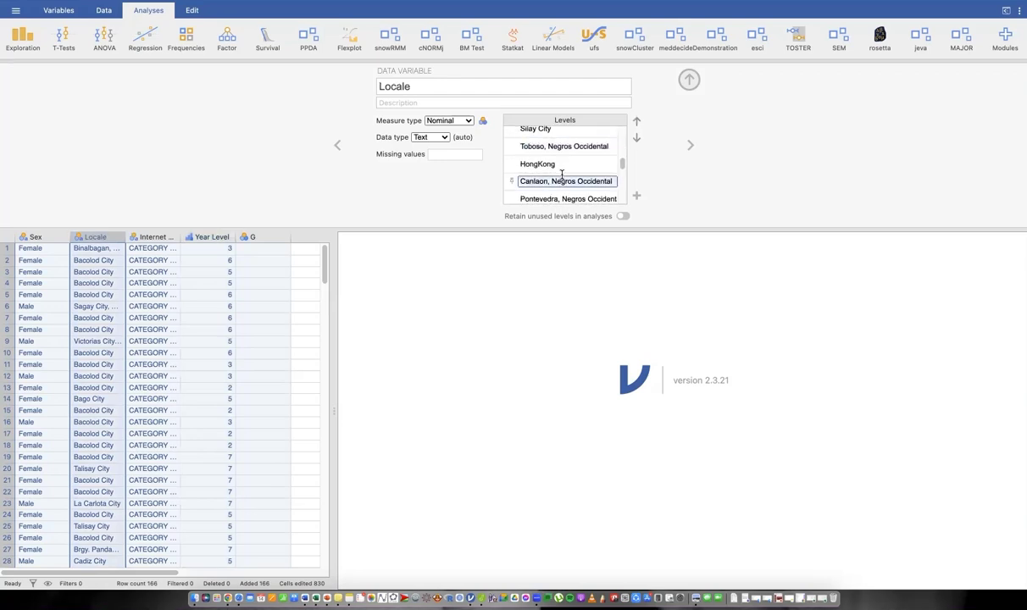
scroll(562, 175, down, 2)
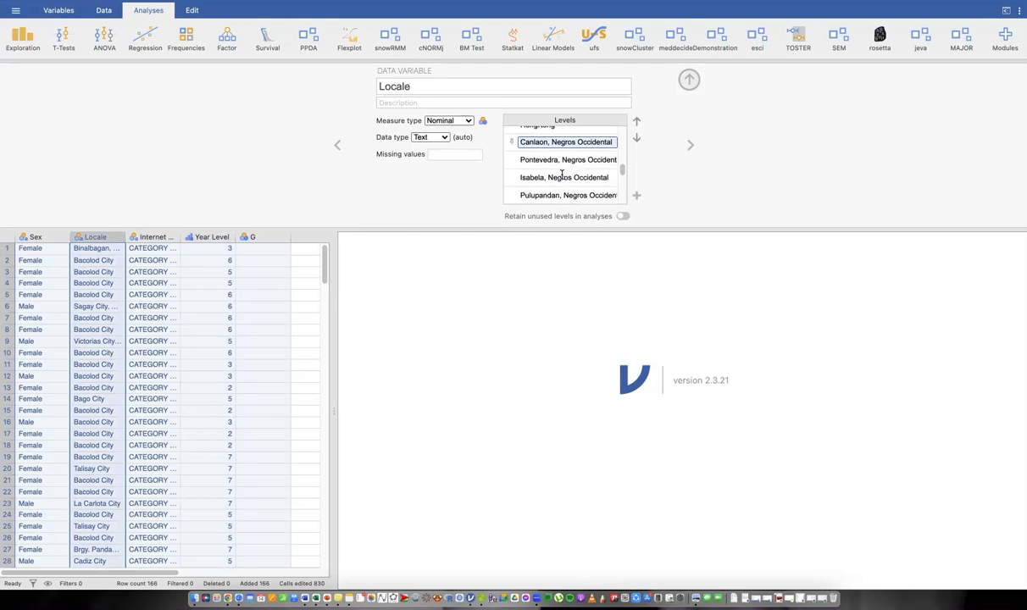
scroll(562, 176, down, 2)
scroll(562, 175, down, 2)
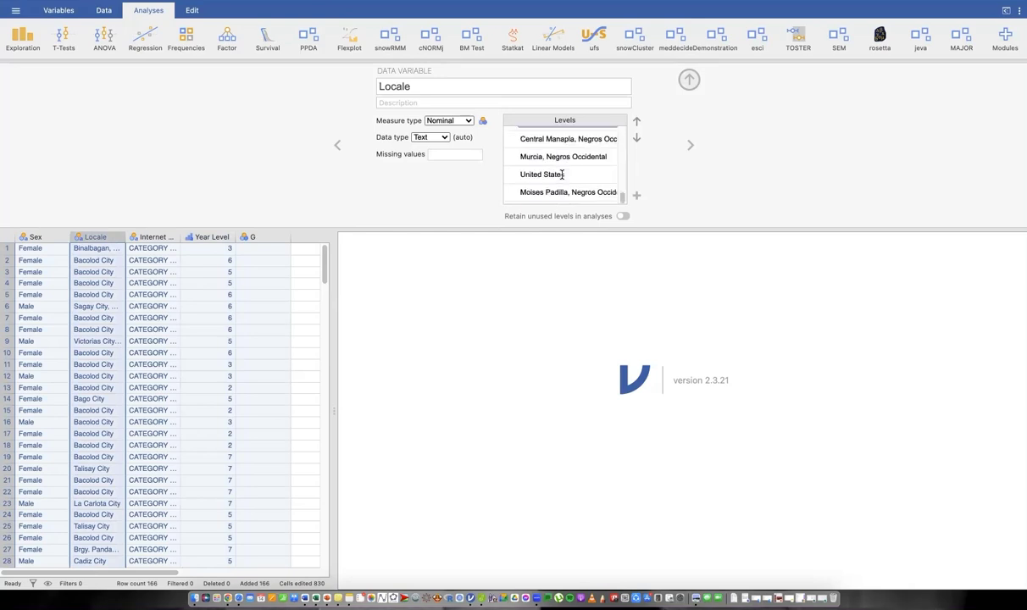
click(561, 175)
scroll(562, 175, up, 2)
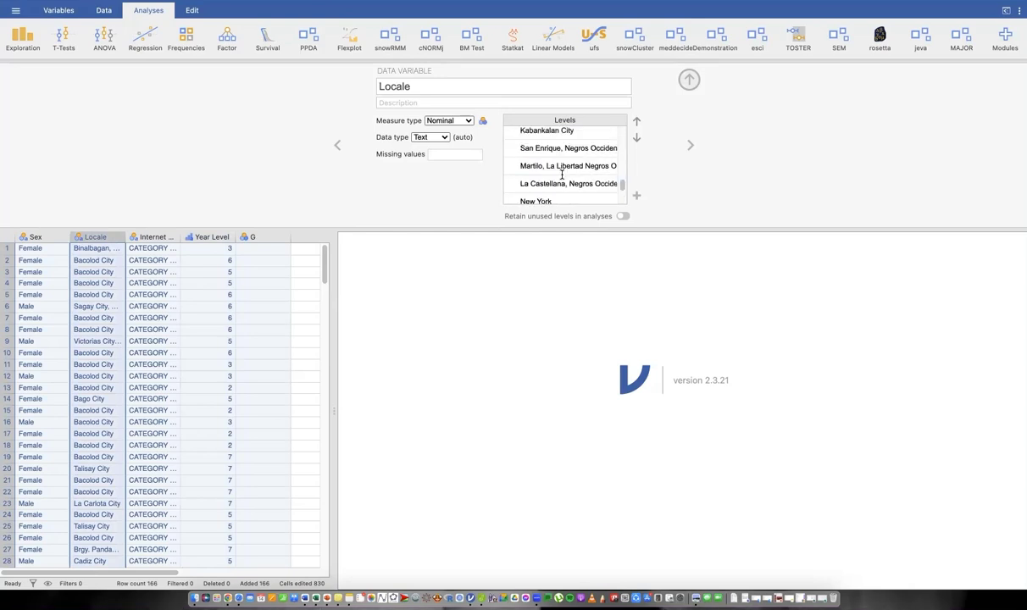
Step: Return to the start of the Locale levels and examine the Binalbagan, Bacolod City and Sagay City entries
scroll(561, 176, up, 5)
click(562, 175)
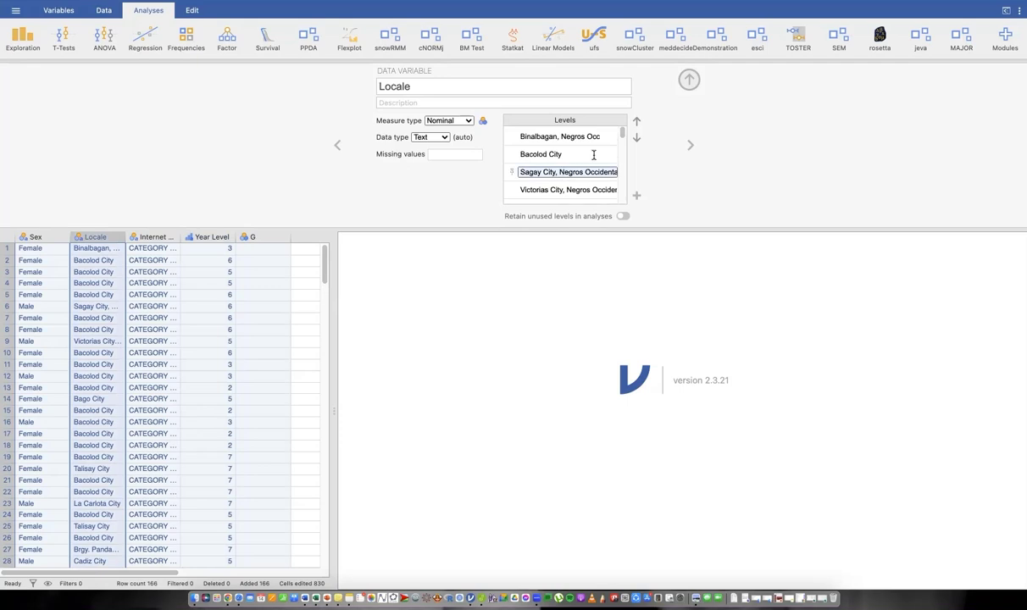
click(578, 131)
click(556, 137)
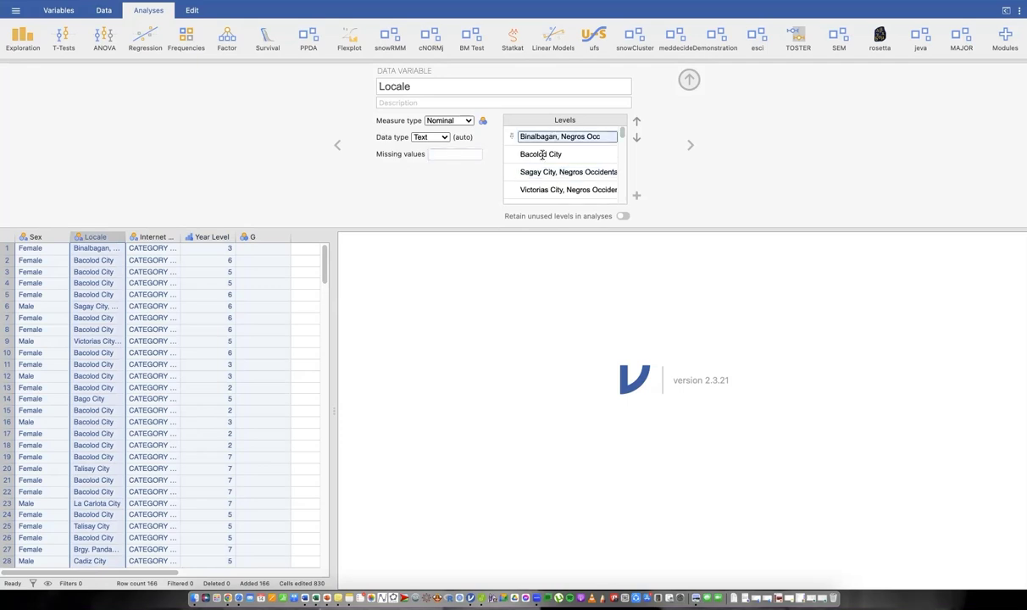
click(559, 166)
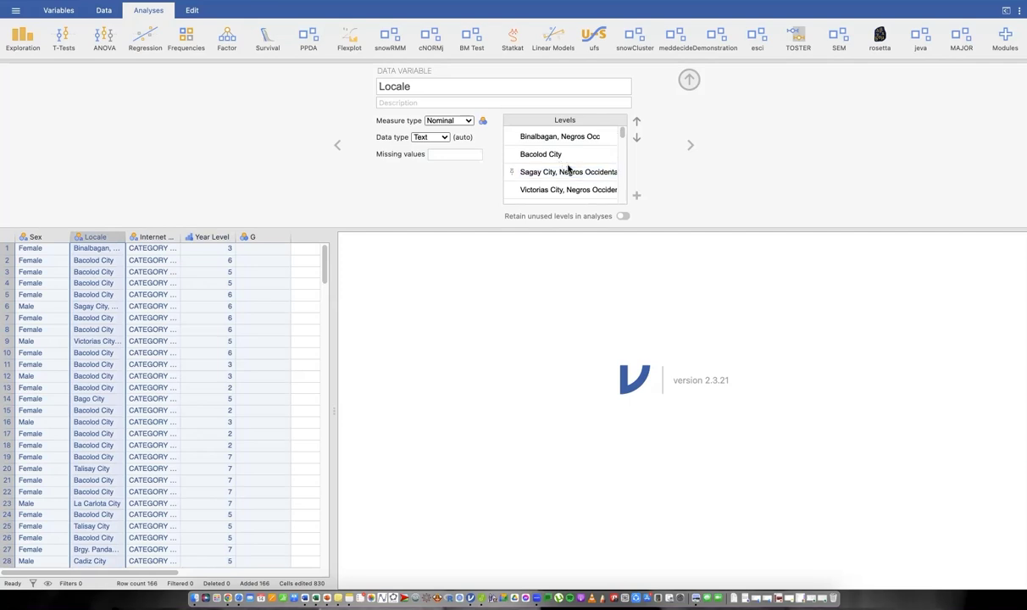
scroll(568, 167, down, 1)
scroll(600, 173, up, 1)
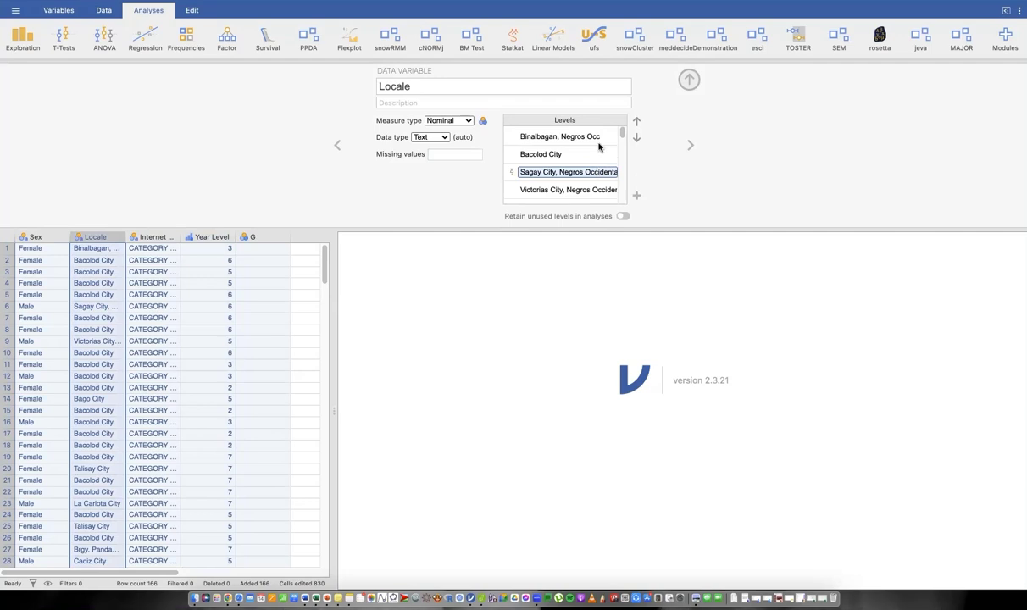
scroll(598, 147, down, 1)
scroll(598, 147, up, 1)
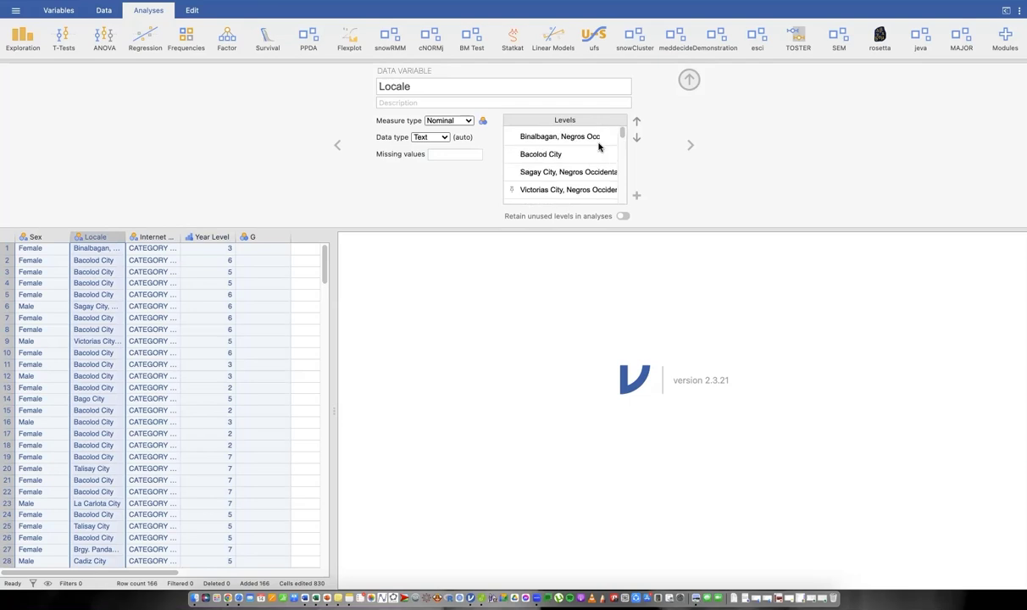
Step: Examine the rest of the Locale levels for inconsistent place names and open the Murcia, Negros Occidental label for editing
scroll(576, 155, down, 3)
click(566, 163)
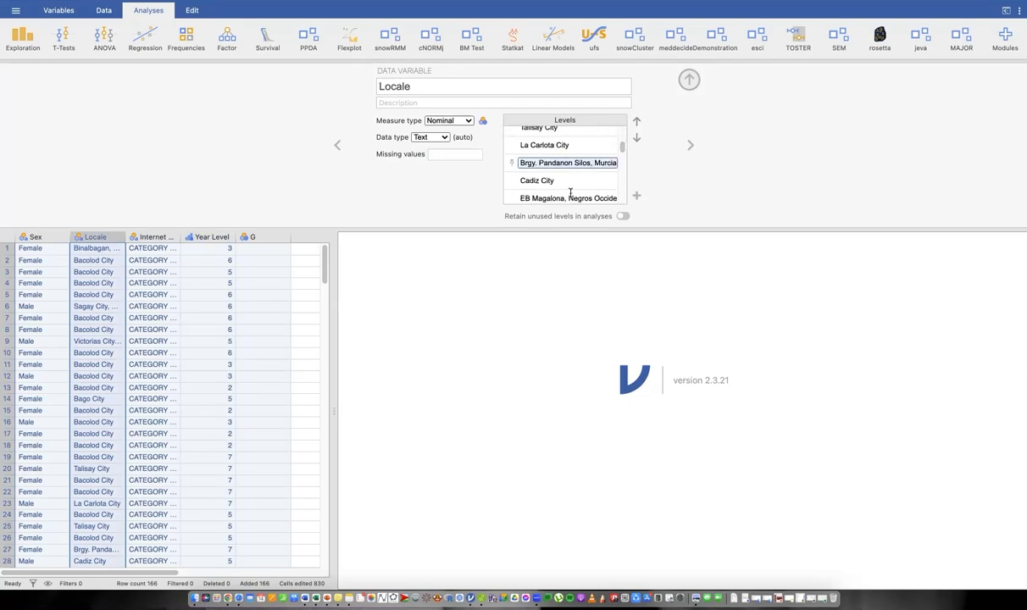
scroll(571, 193, down, 2)
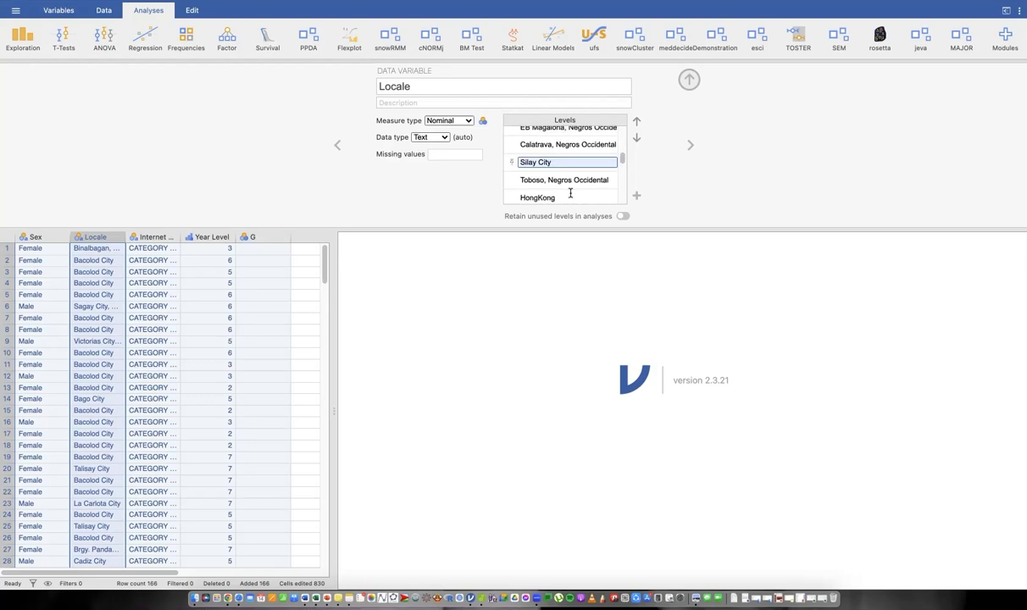
scroll(570, 194, down, 2)
scroll(570, 193, down, 2)
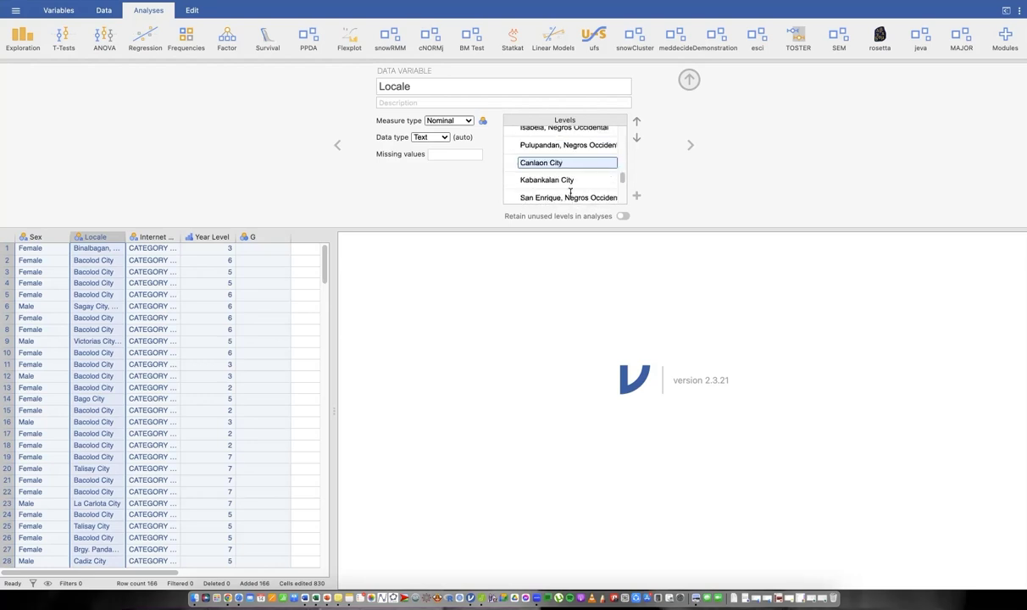
scroll(570, 193, down, 2)
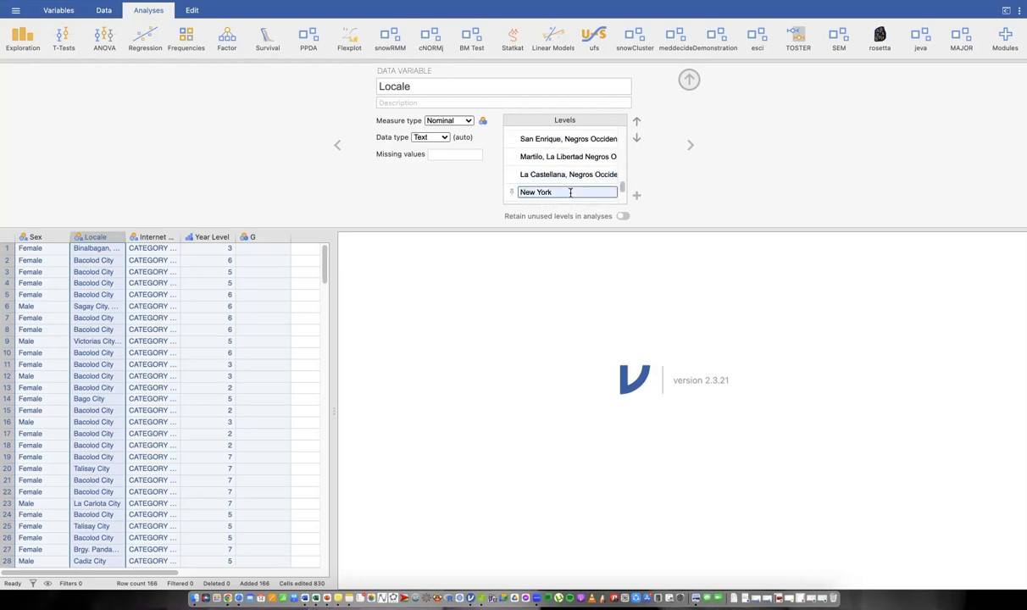
scroll(570, 193, down, 1)
scroll(551, 169, down, 1)
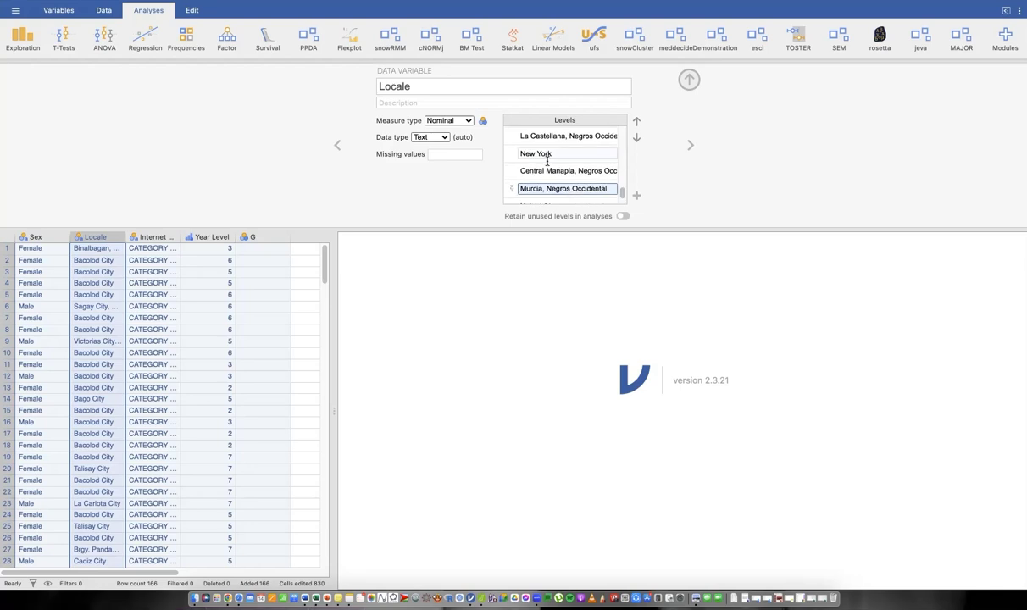
scroll(551, 161, down, 1)
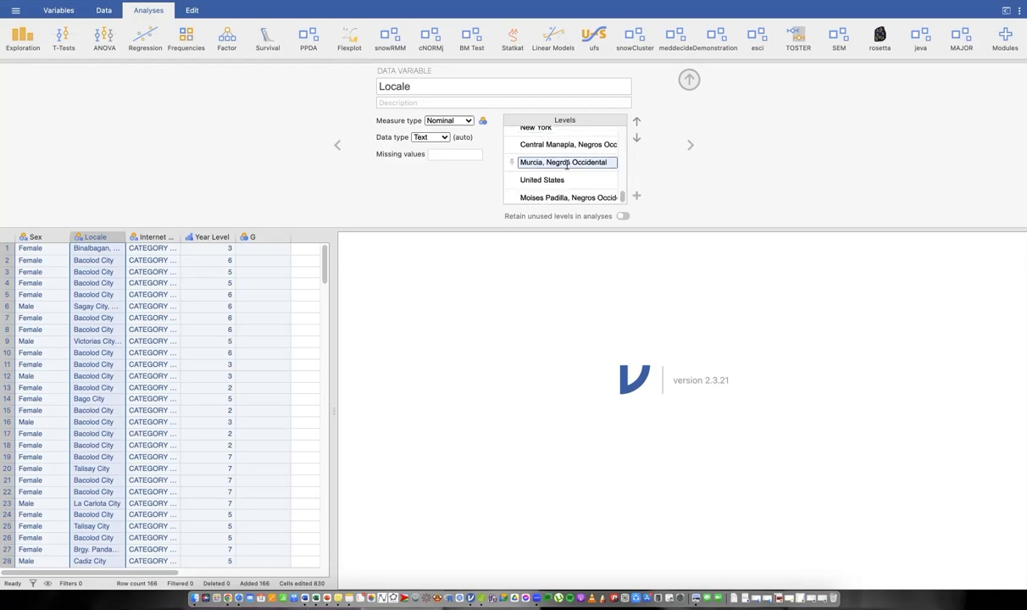
click(566, 164)
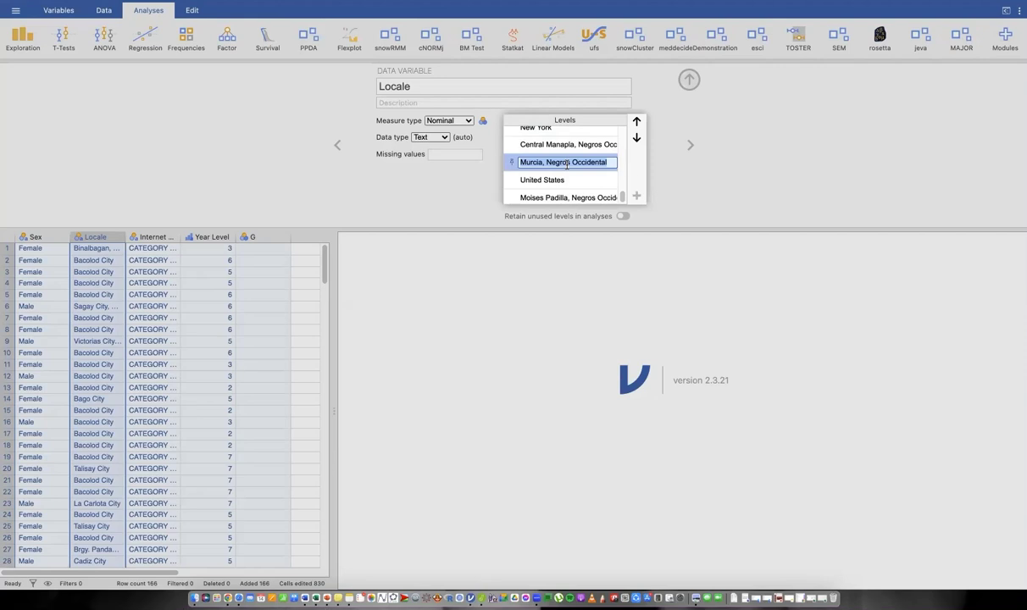
scroll(567, 169, down, 1)
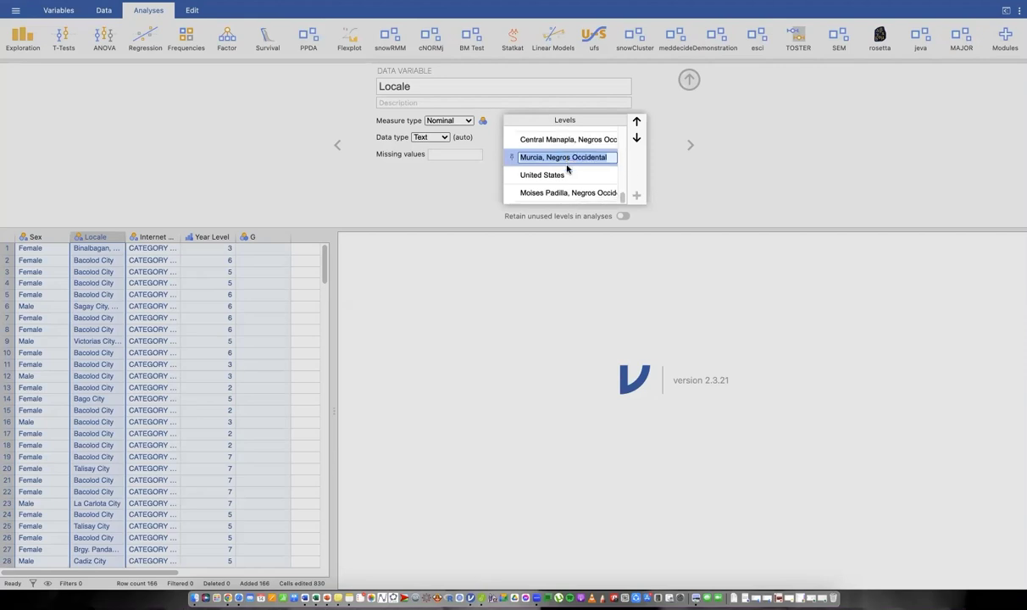
Step: Examine the last Locale levels for mixed place-name formats, from La Castellana and New York to Murcia and United States
scroll(567, 167, up, 2)
scroll(566, 165, up, 1)
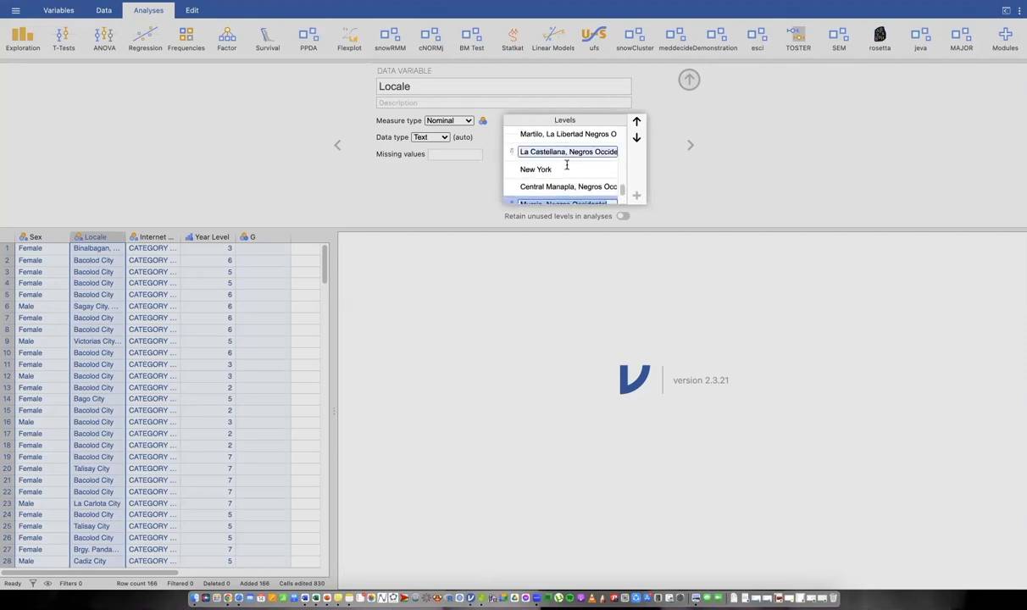
scroll(558, 151, down, 1)
click(557, 151)
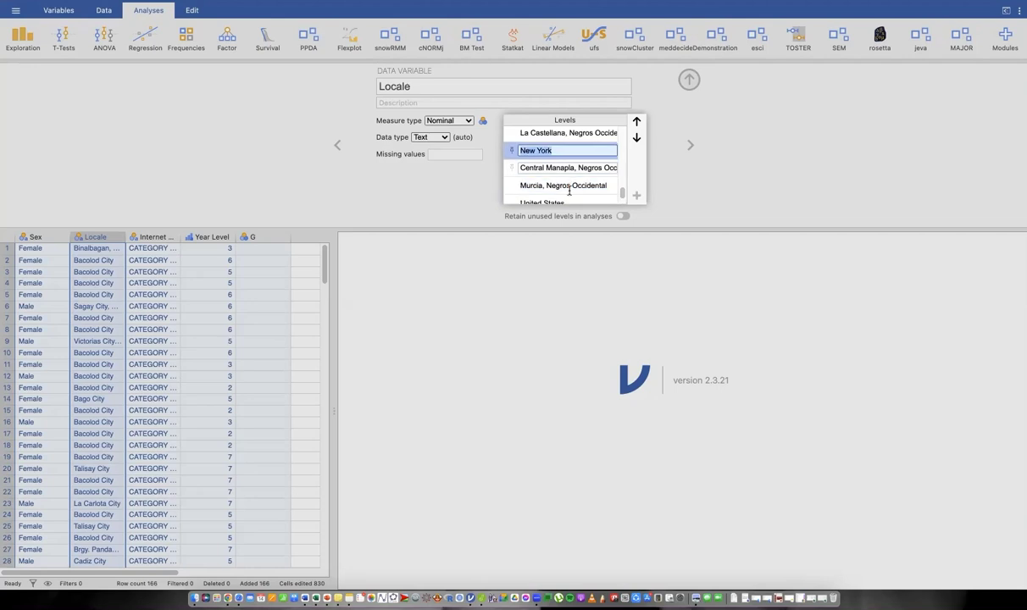
scroll(570, 190, down, 1)
click(572, 189)
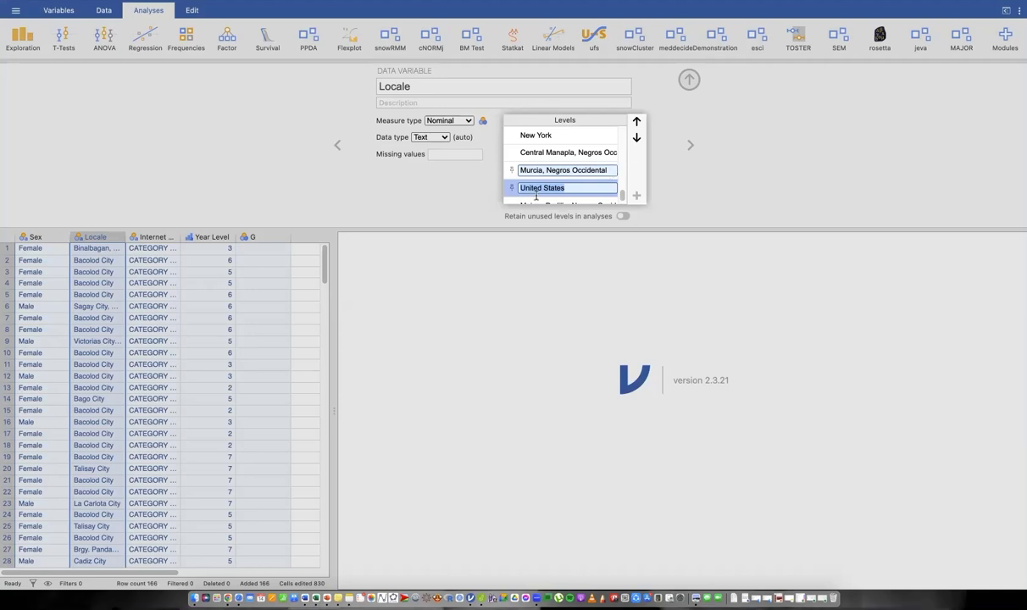
Step: Delete the Locale variable from the dataset
click(110, 235)
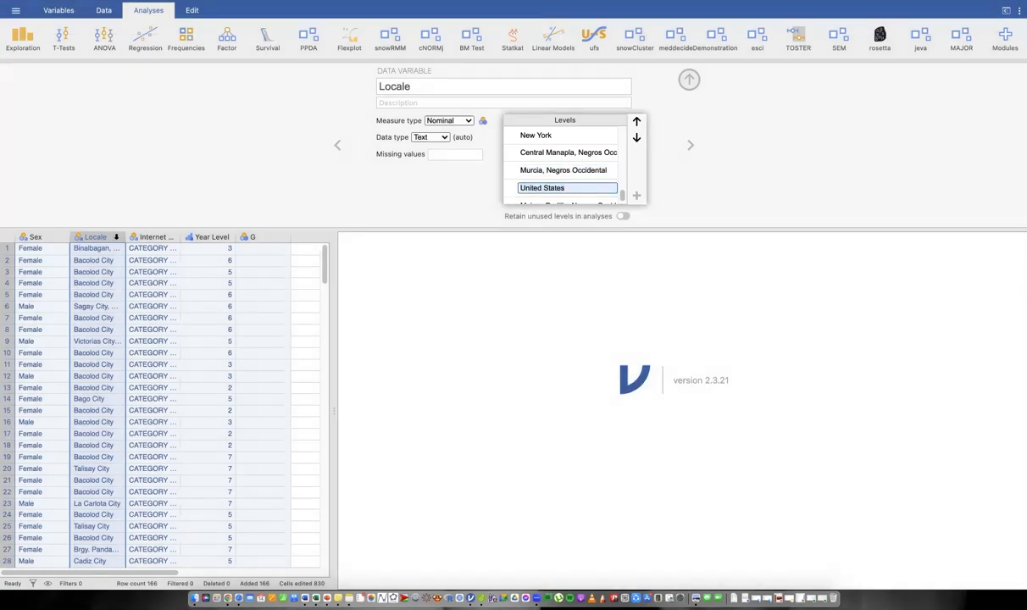
right_click(109, 236)
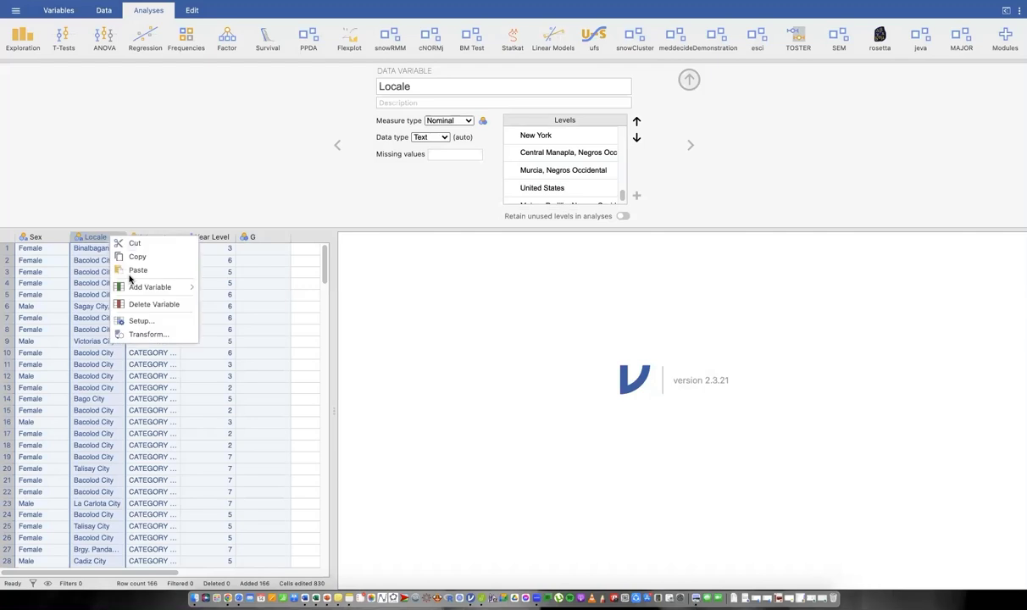
click(297, 239)
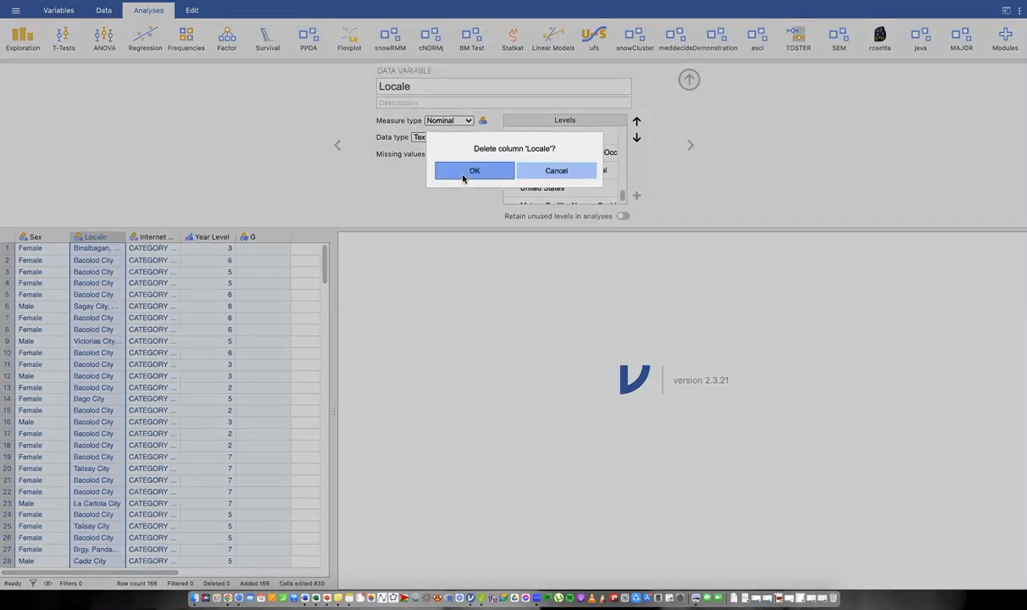
click(463, 178)
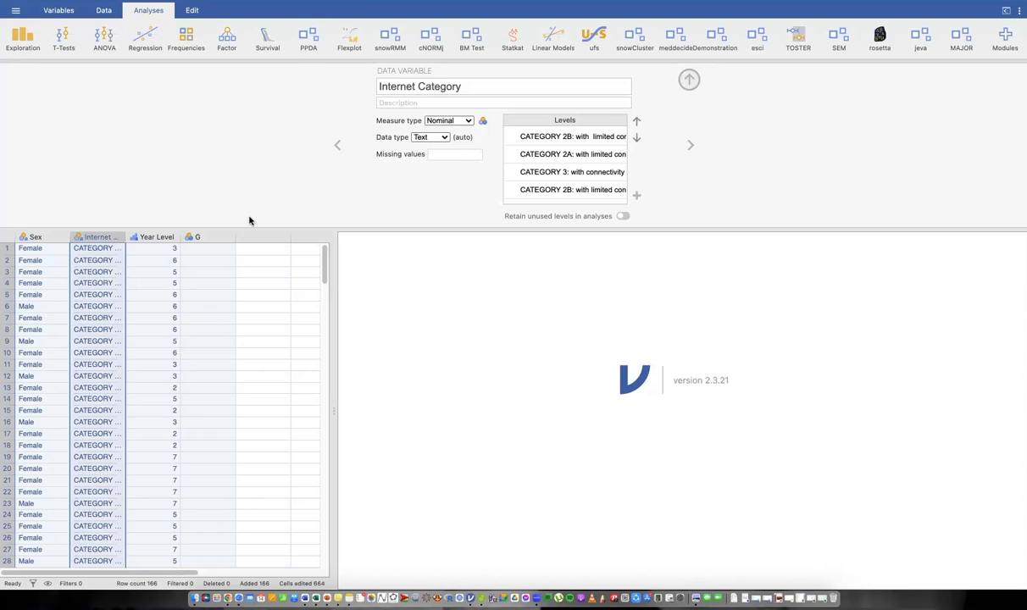
Step: Examine Internet Category's level labels and compare the two CATEGORY 2B entries for wording or spacing differences
click(578, 173)
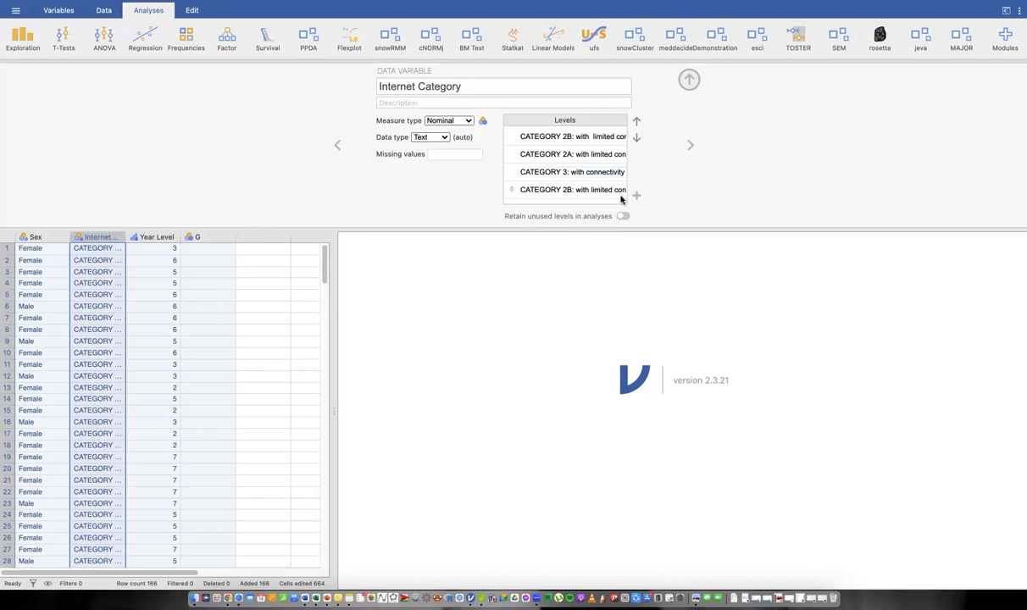
click(570, 141)
click(549, 137)
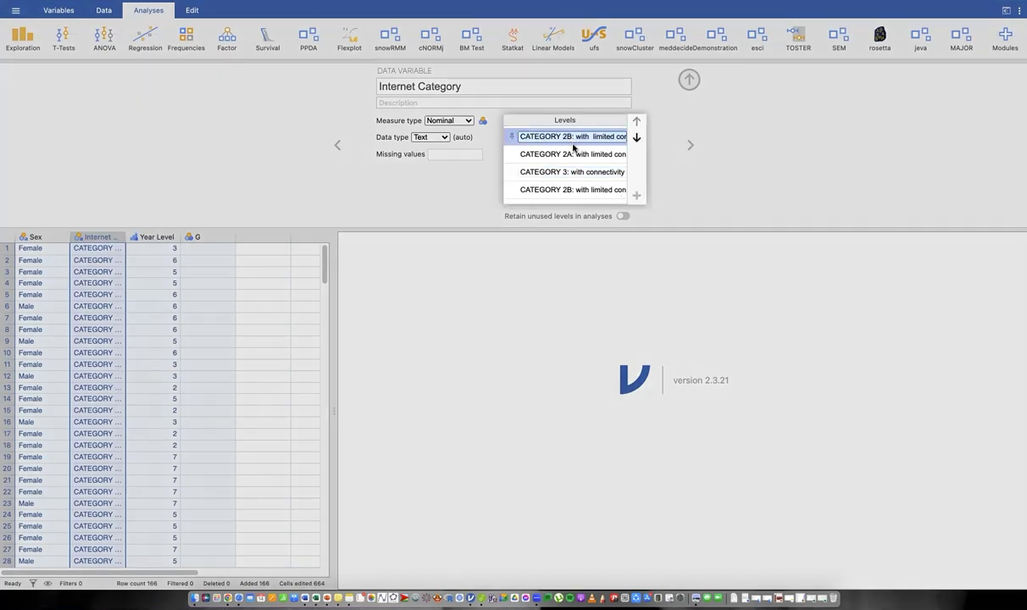
click(588, 196)
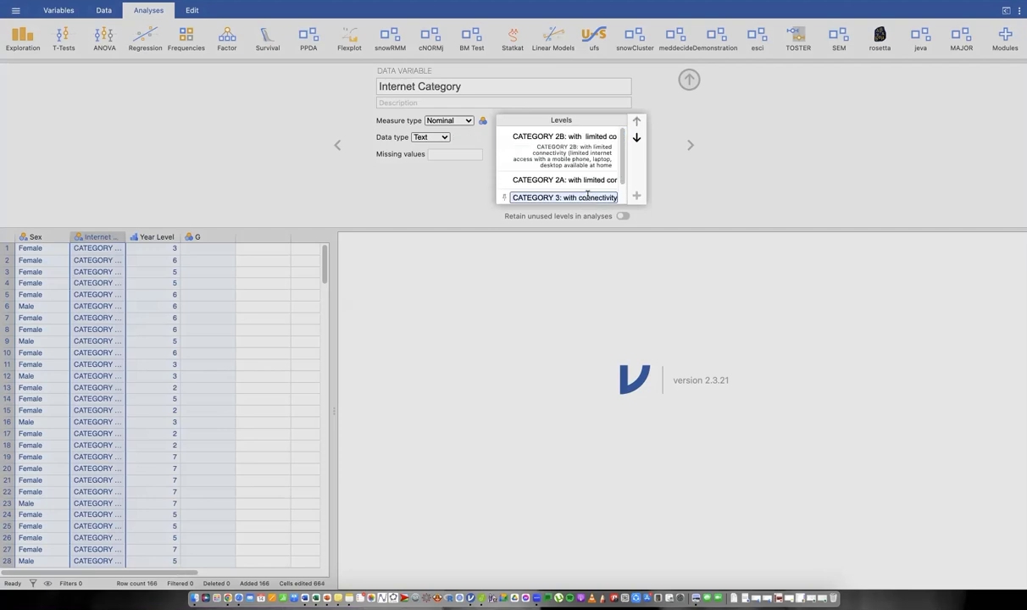
click(559, 151)
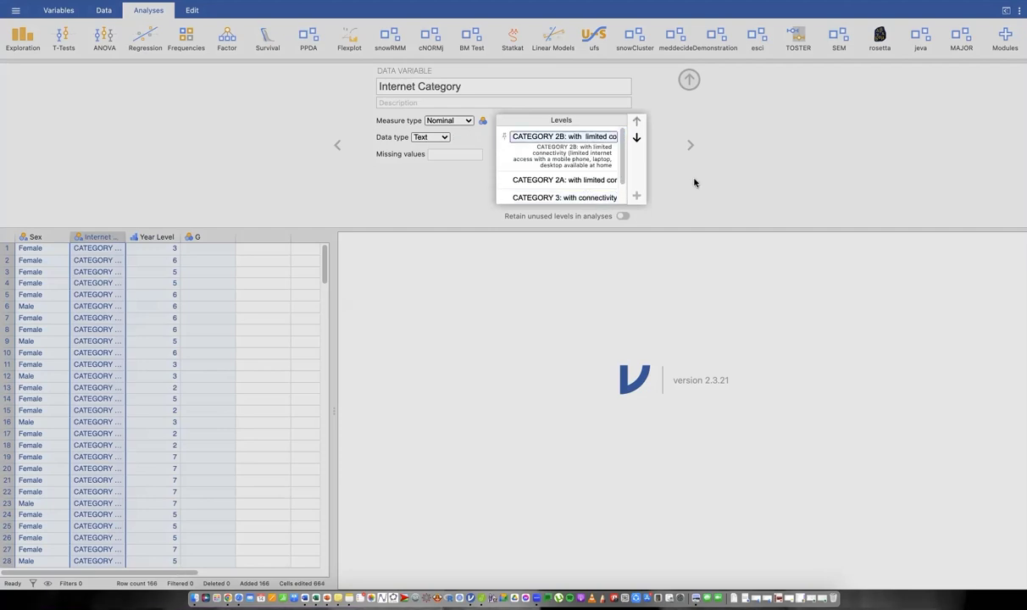
click(694, 183)
scroll(589, 185, down, 2)
scroll(589, 185, up, 2)
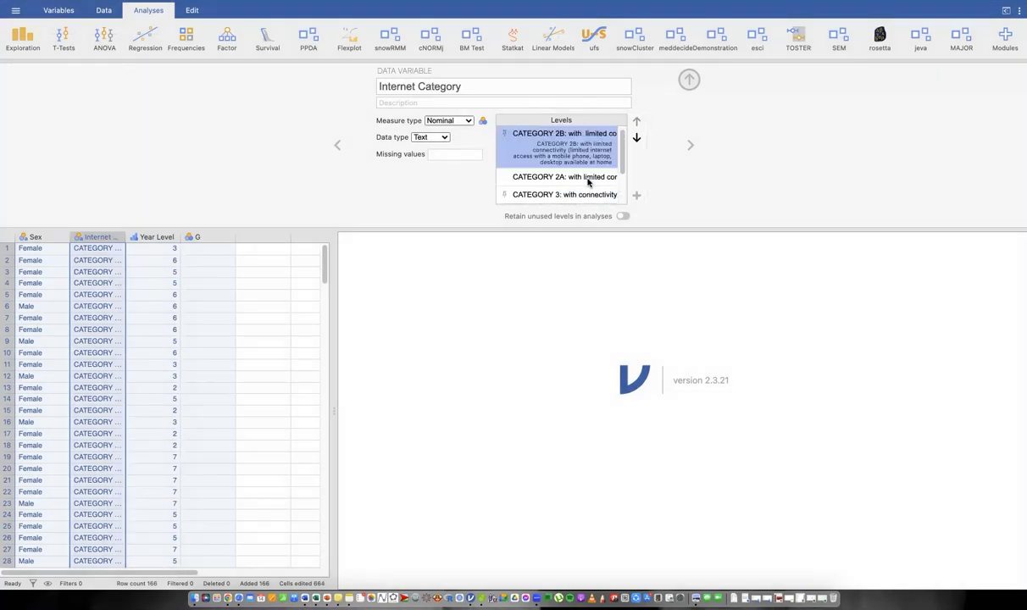
Step: Remove the extra space before "limited" in Internet Category's first CATEGORY 2B level label
click(583, 138)
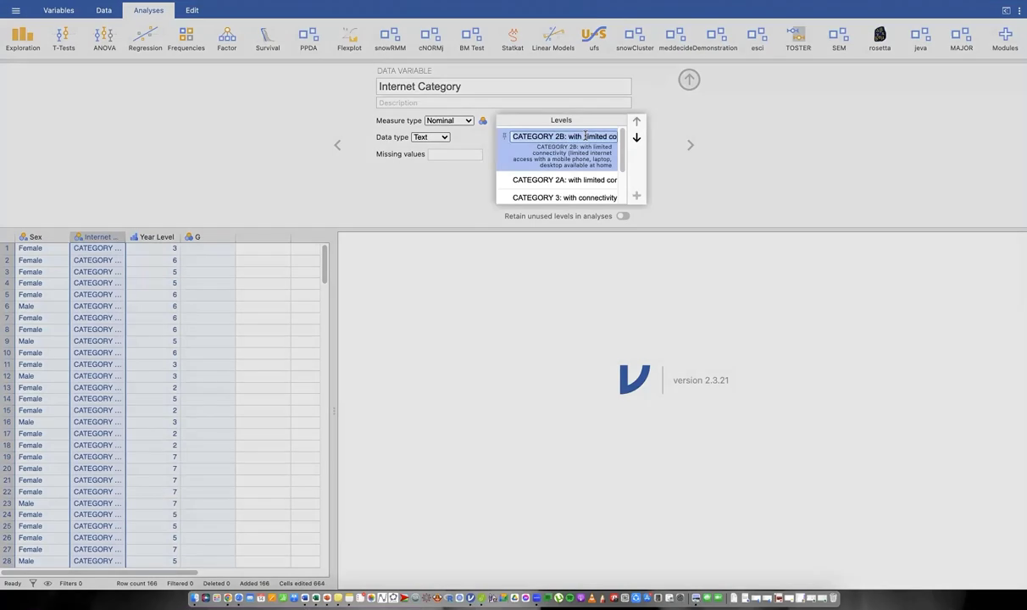
click(606, 181)
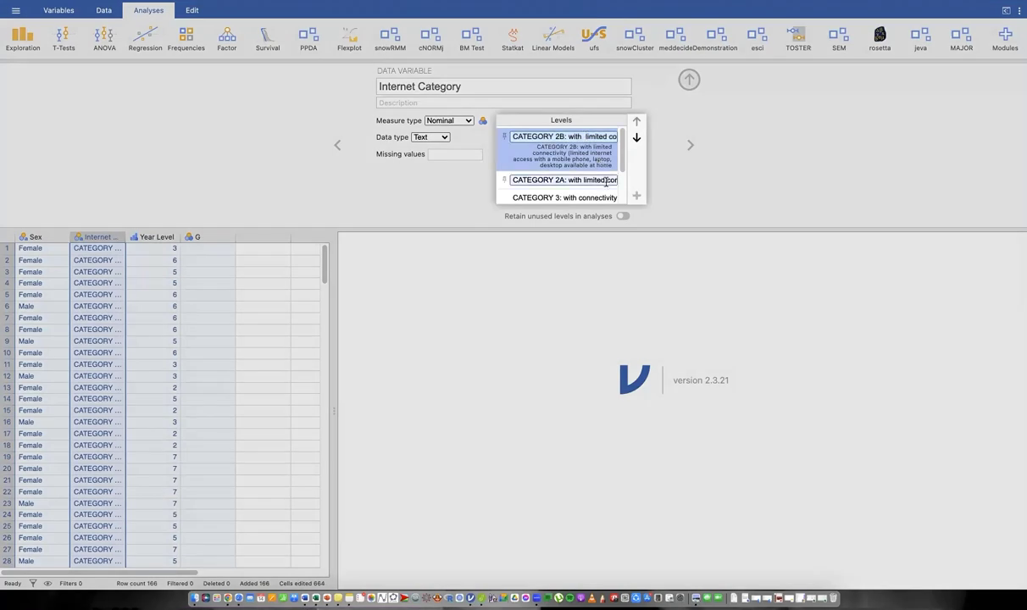
key(BackSpace)
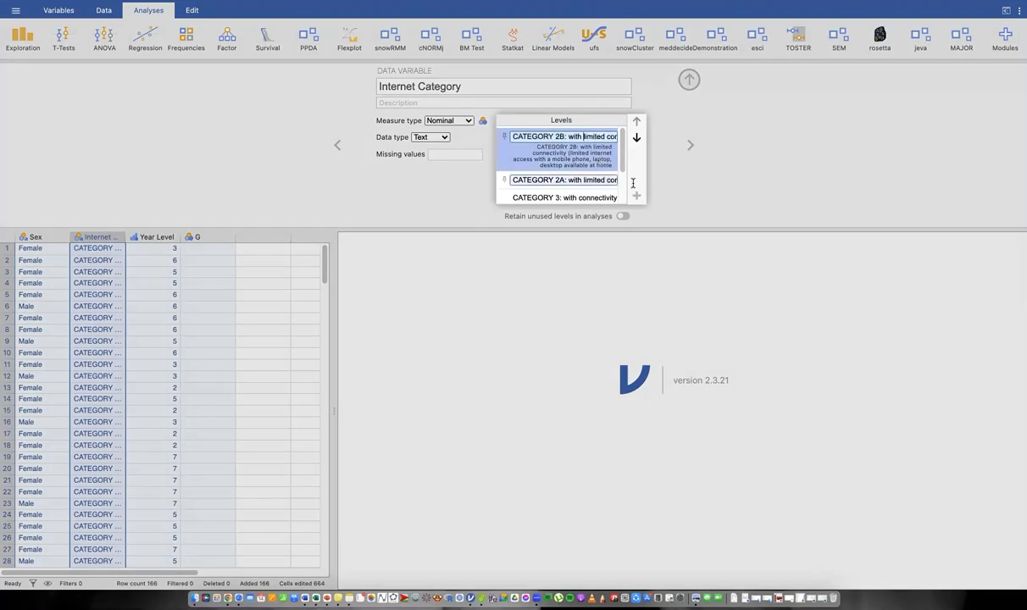
click(631, 179)
key(Return)
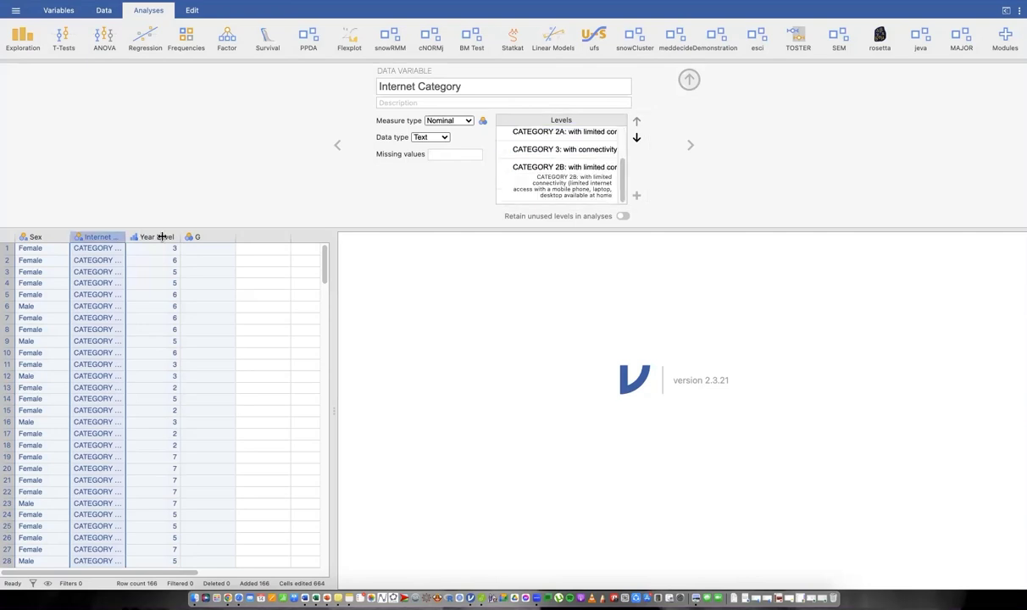
Step: Widen the Internet Category column in the spreadsheet until the full category descriptions can be read
drag(203, 237, 291, 238)
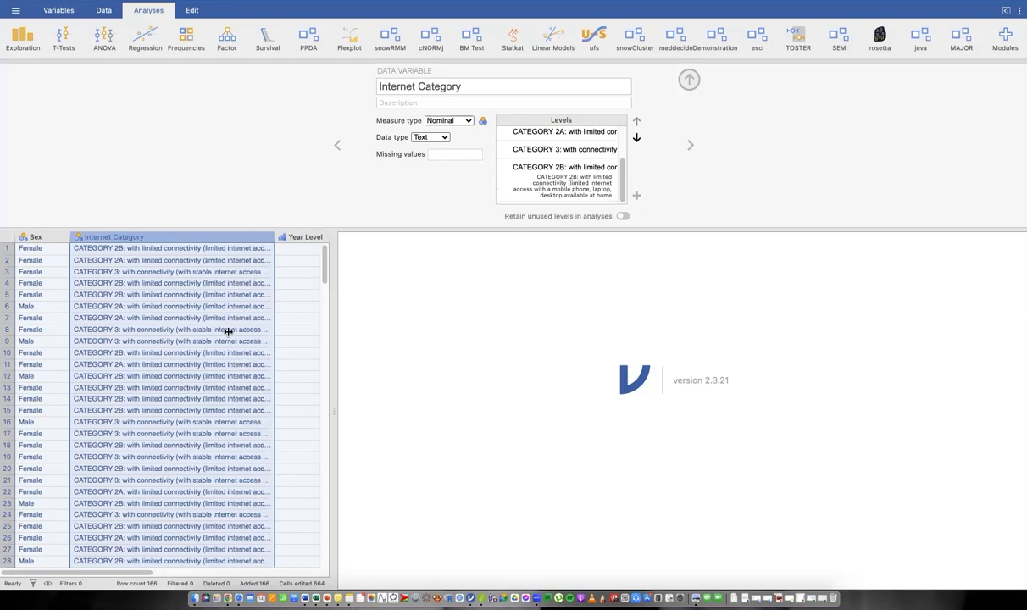
scroll(225, 238, right, 2)
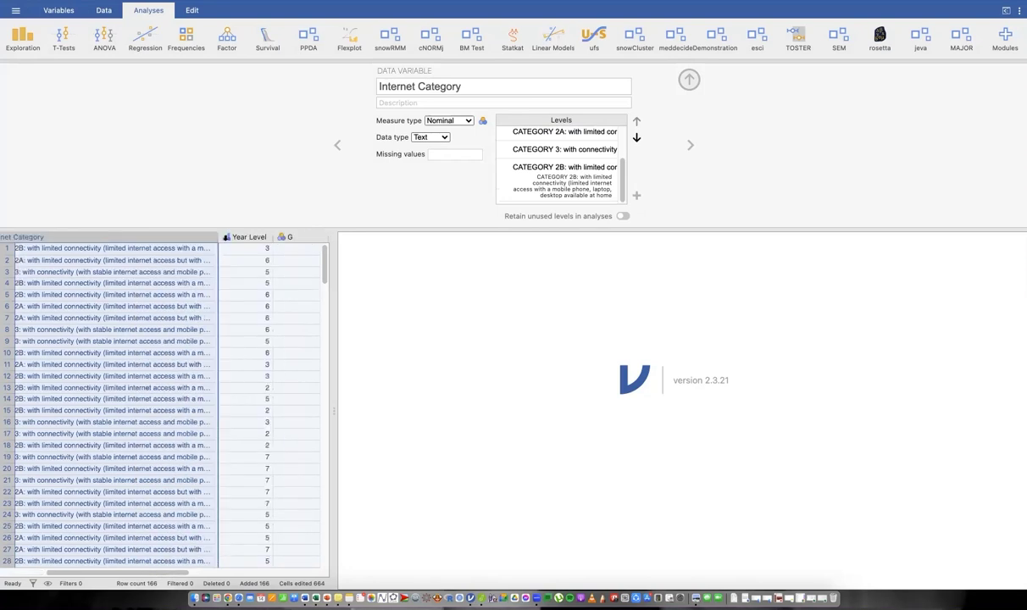
drag(216, 237, 314, 238)
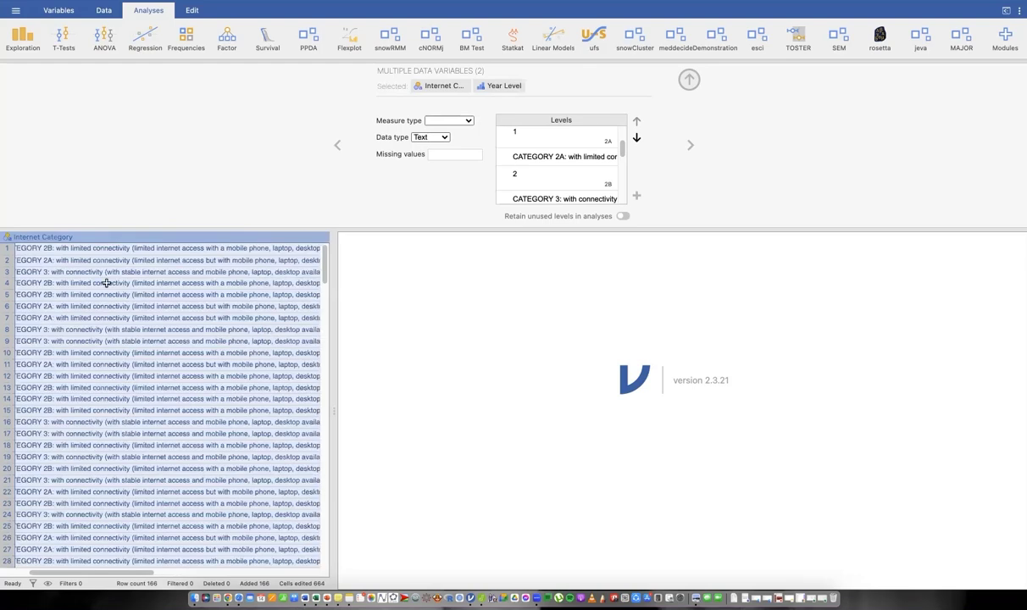
scroll(120, 286, right, 5)
scroll(95, 239, left, 2)
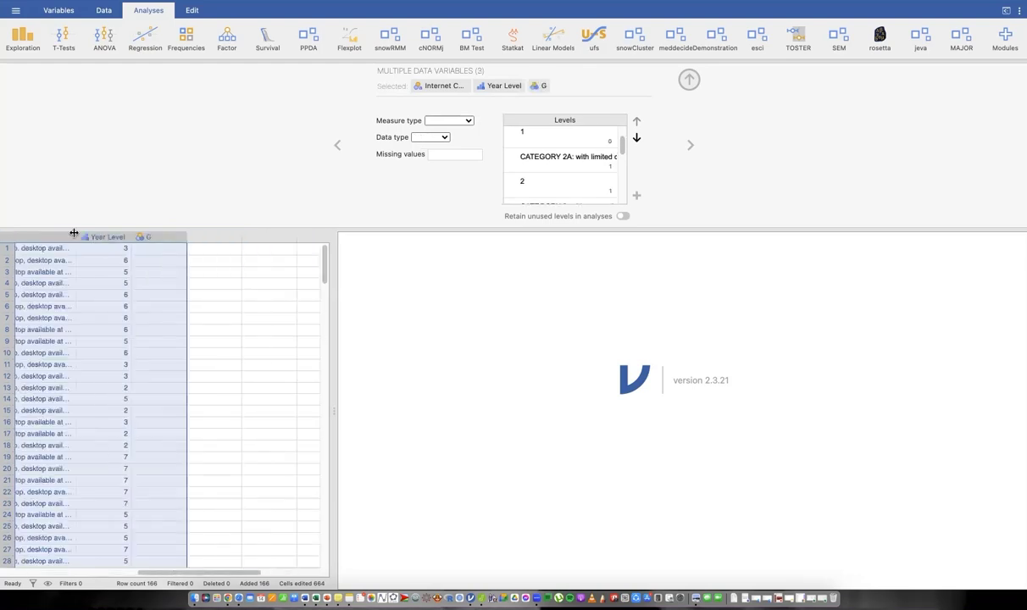
scroll(186, 237, left, 4)
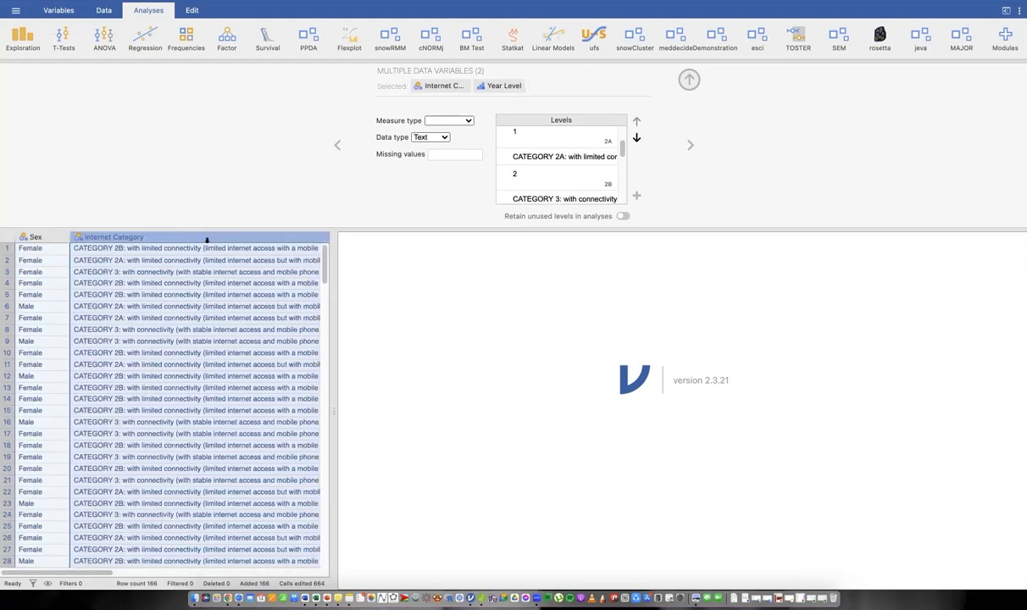
Step: Relabel Internet Category's CATEGORY 3 level as 3 and its last CATEGORY 2B level as 2
click(540, 150)
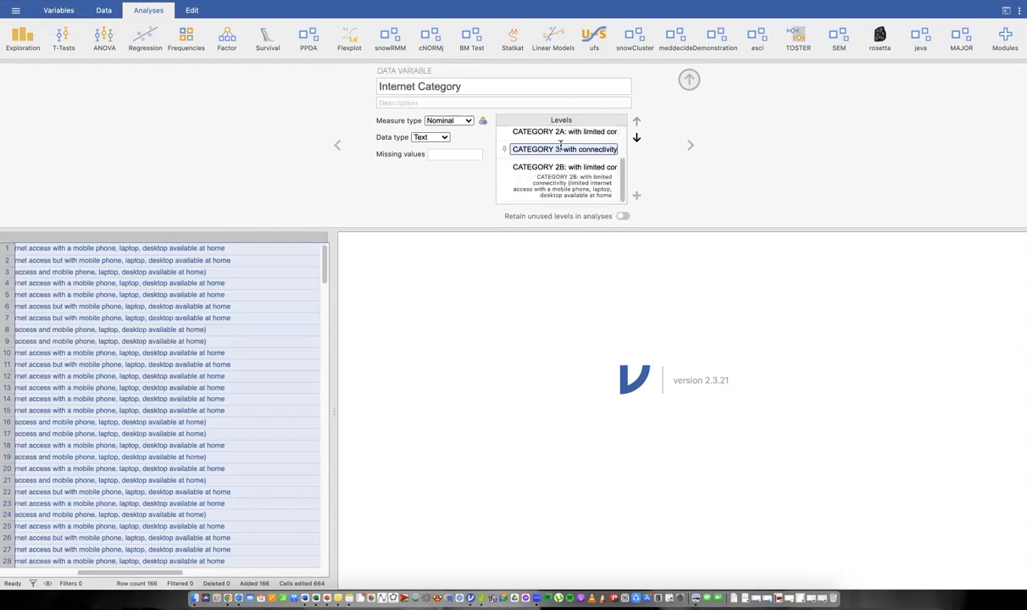
click(560, 147)
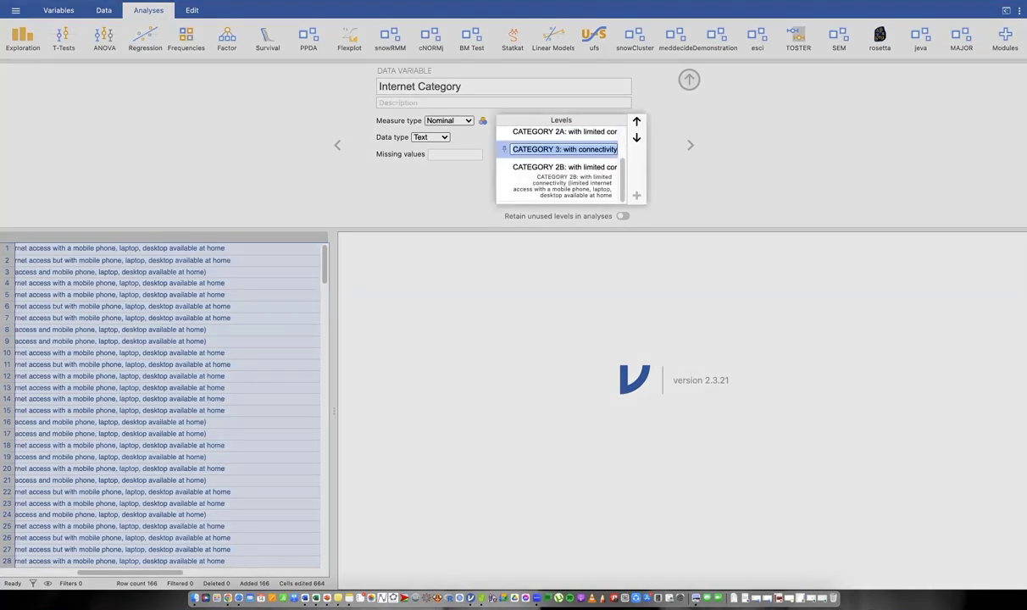
text(3)
key(Return)
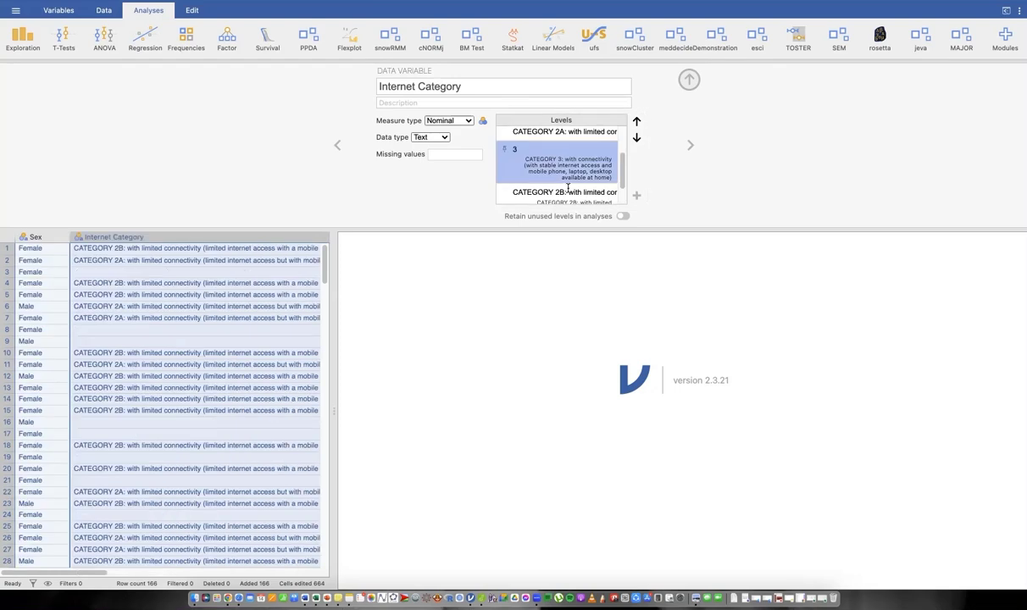
click(561, 192)
text(2)
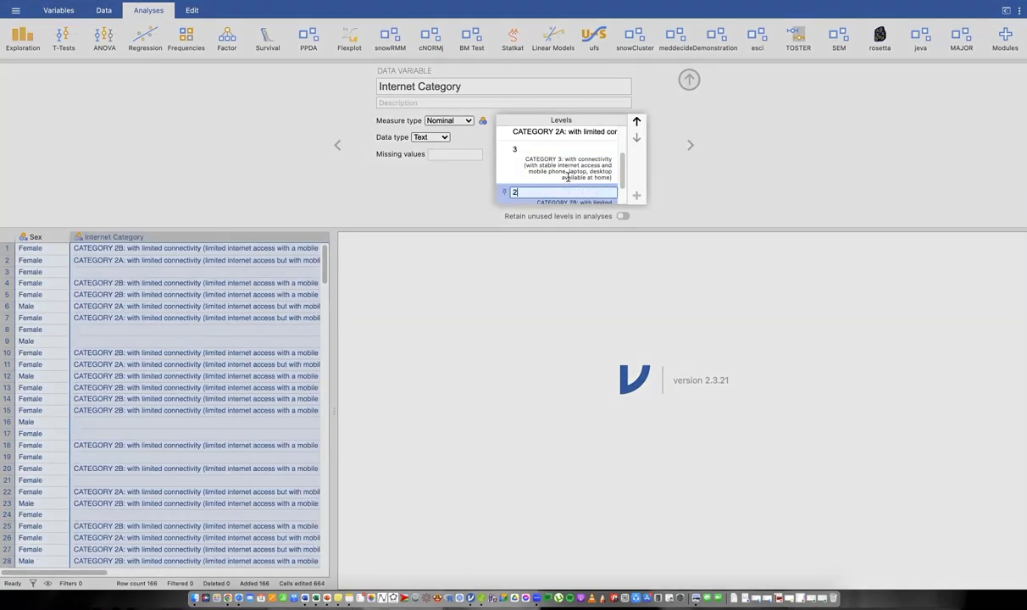
key(Return)
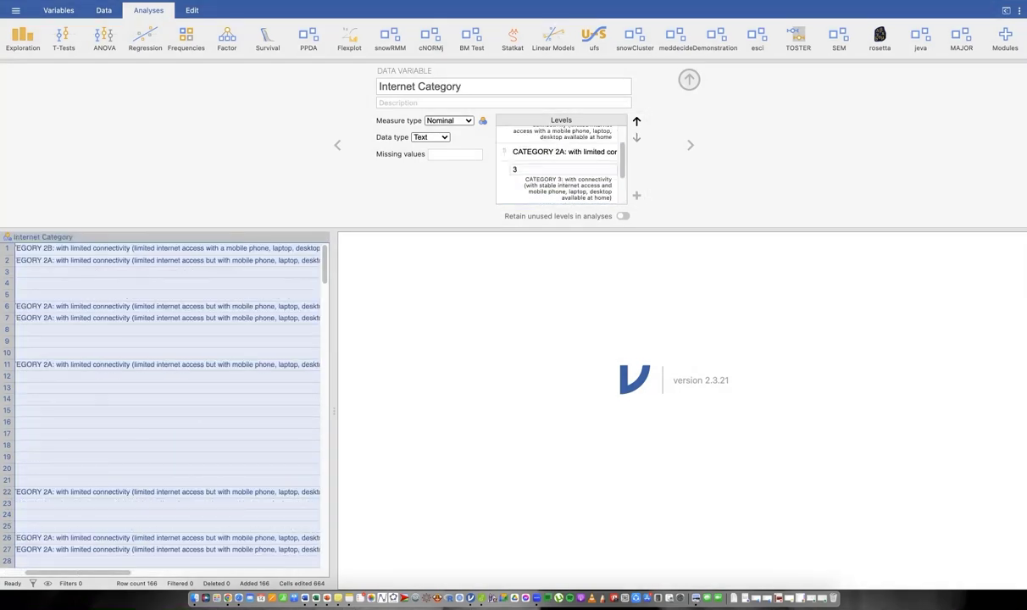
Step: Relabel Internet Category's CATEGORY 2A level as 1 and its first CATEGORY 2B level as 2
click(546, 152)
text(1)
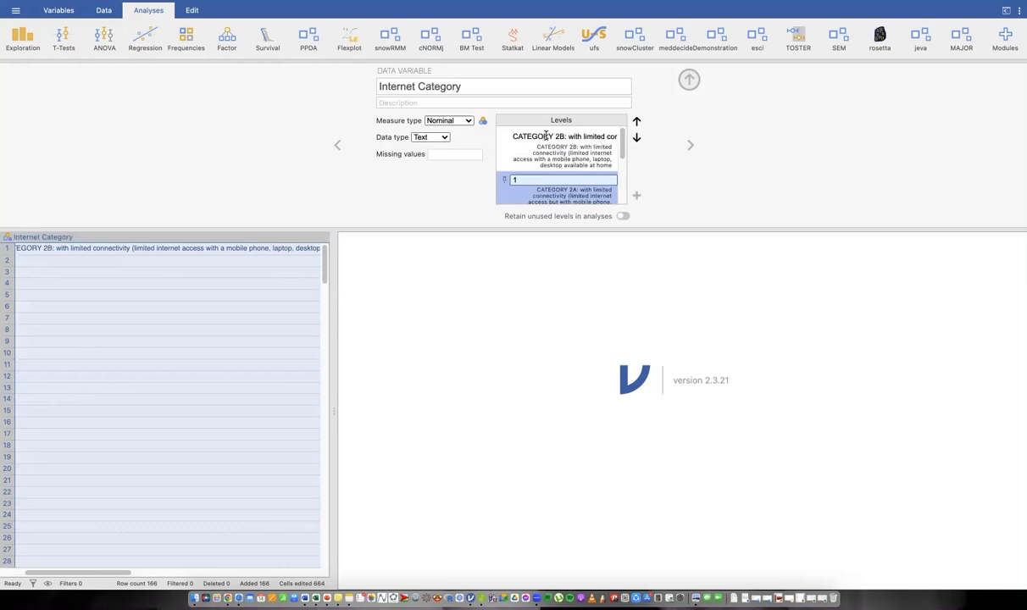
click(534, 138)
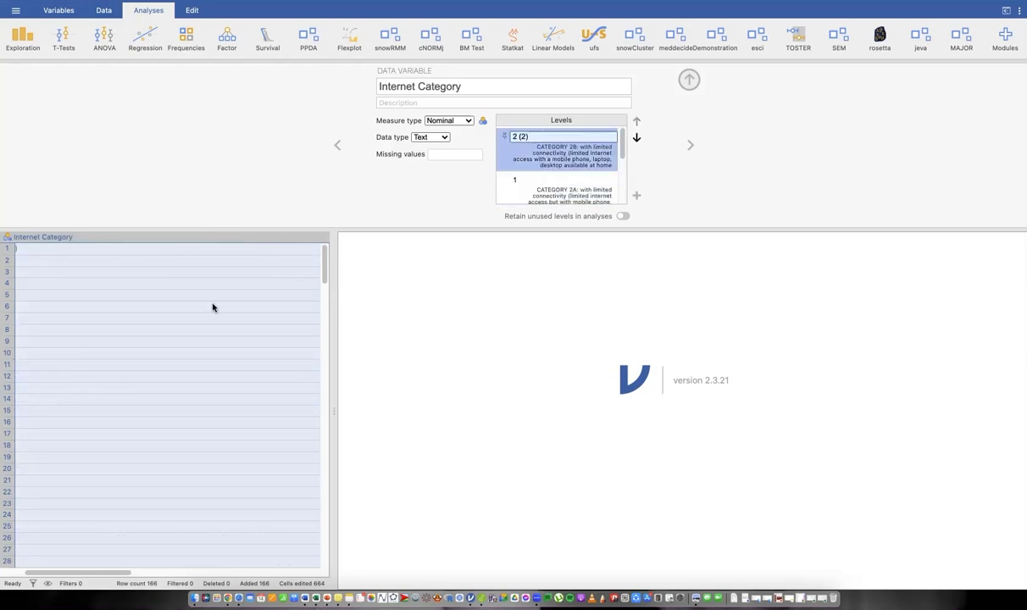
click(249, 302)
Step: Enlarge the spreadsheet area beside the results and try to narrow the Internet Category column
drag(332, 399, 522, 394)
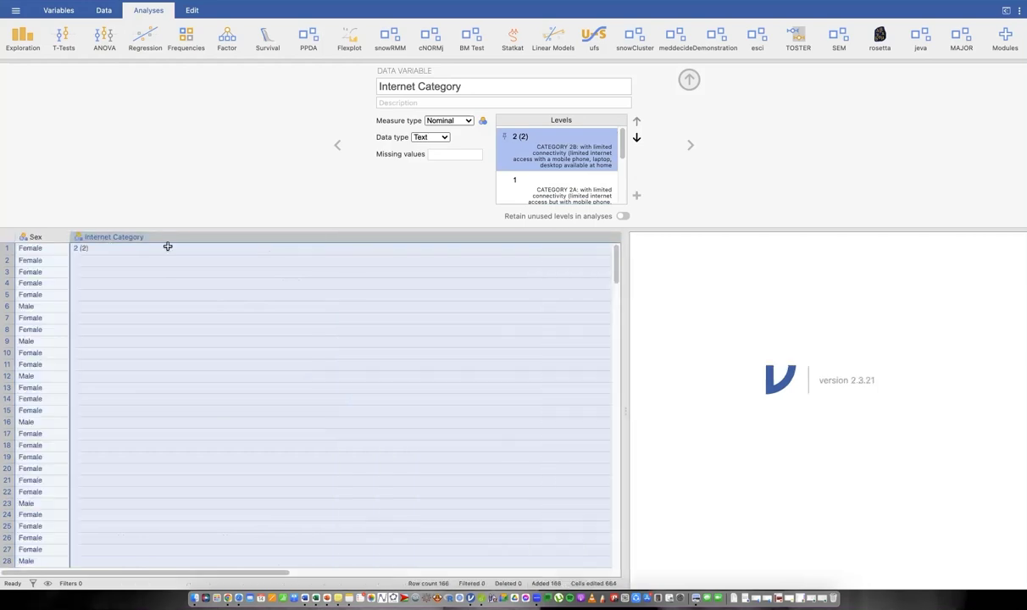
scroll(533, 255, right, 1)
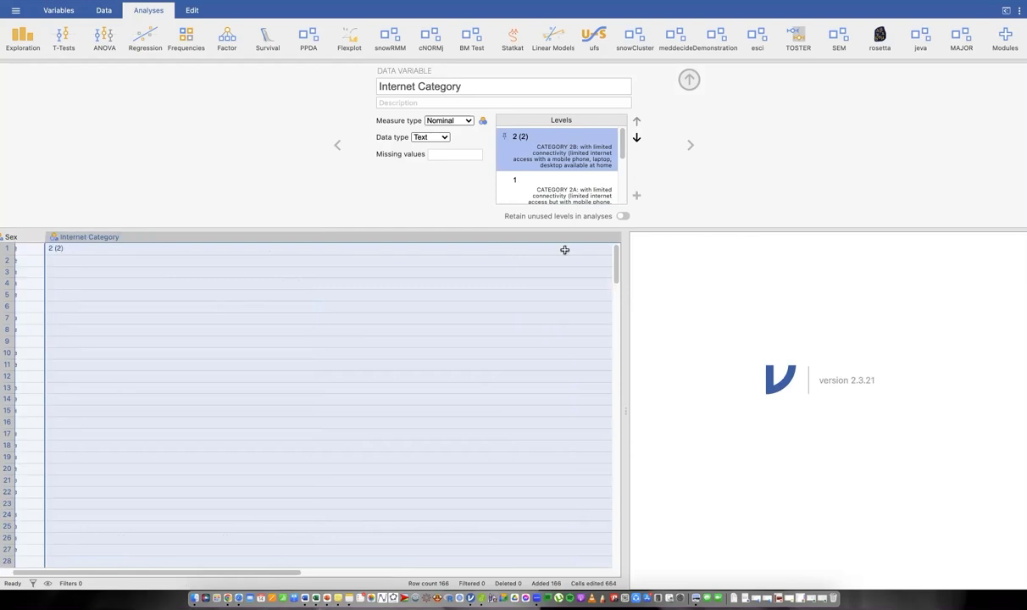
scroll(565, 250, right, 10)
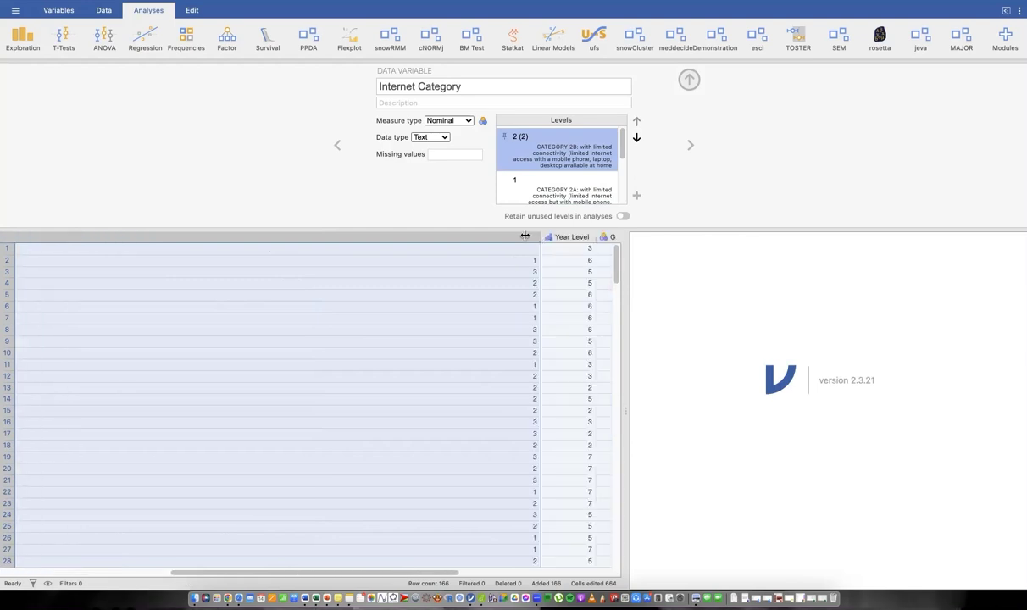
drag(524, 236, 69, 236)
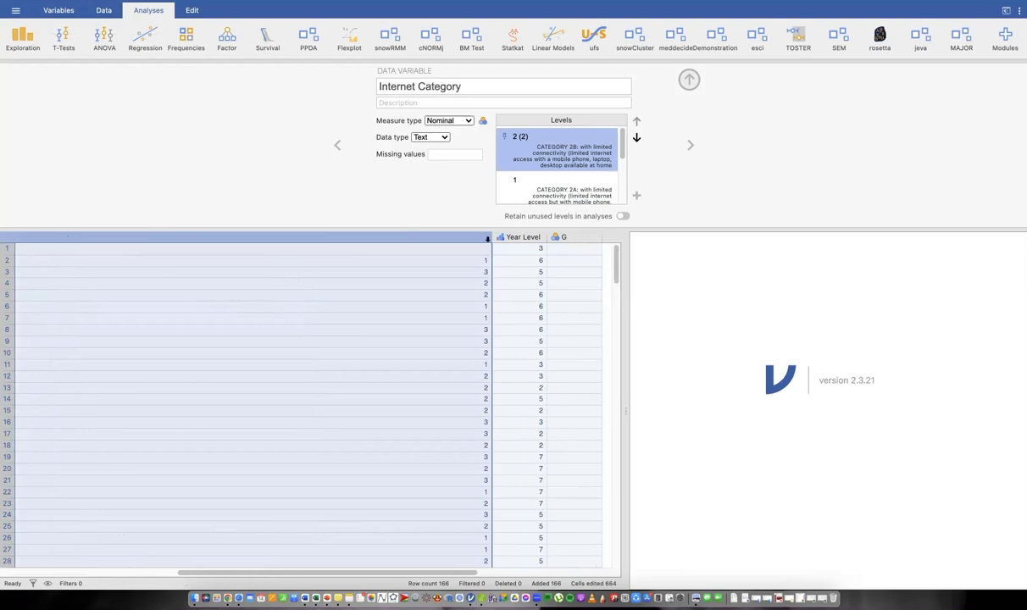
drag(489, 238, 450, 248)
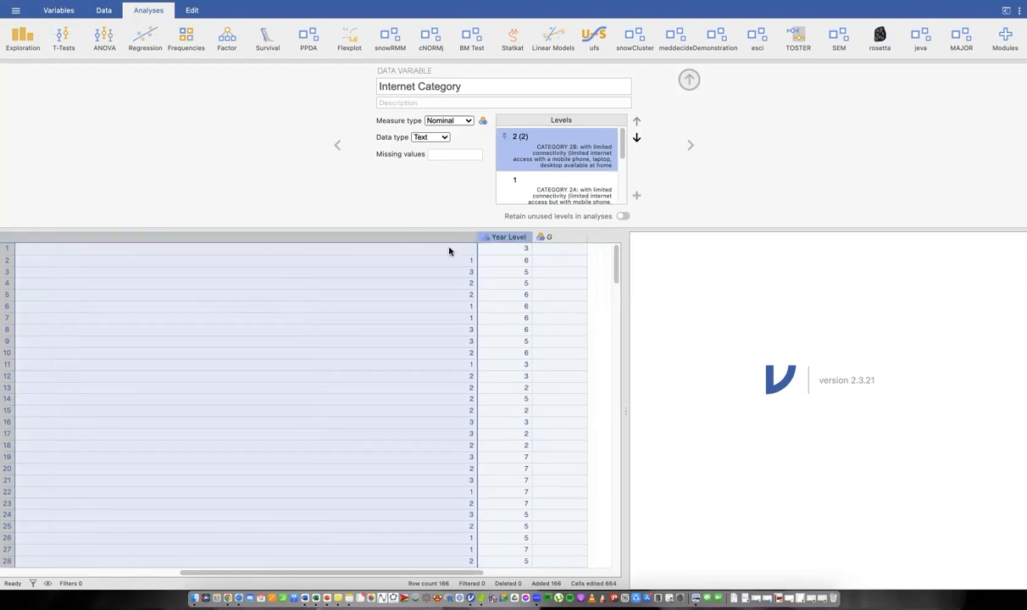
click(456, 295)
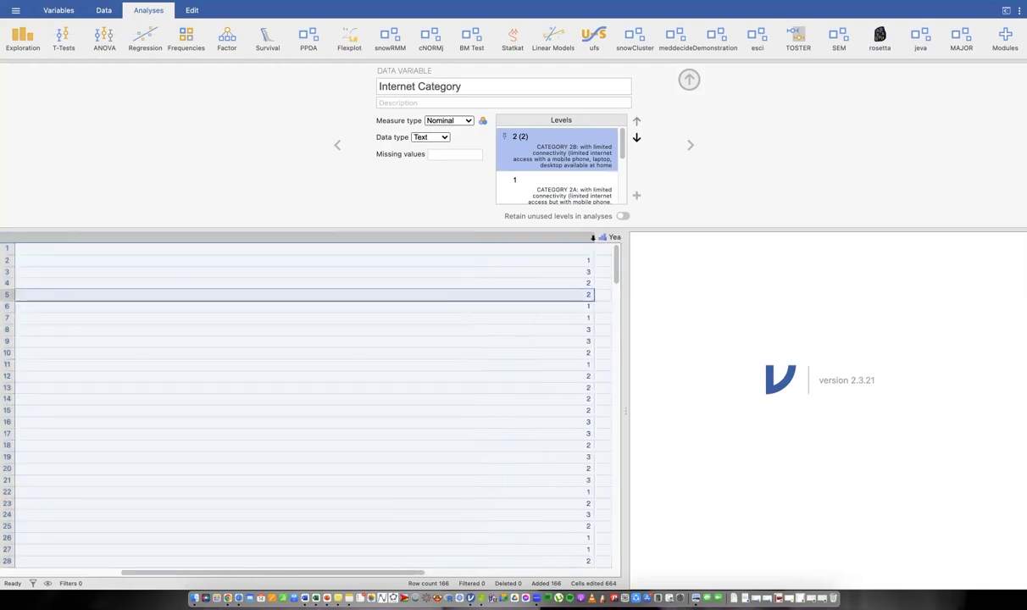
drag(593, 238, 496, 230)
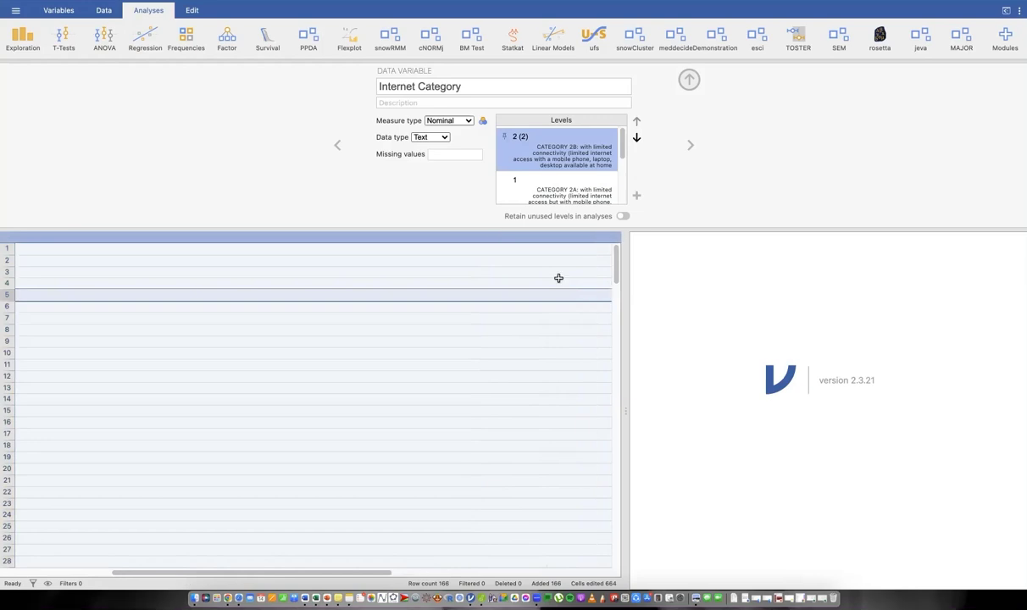
scroll(558, 278, right, 3)
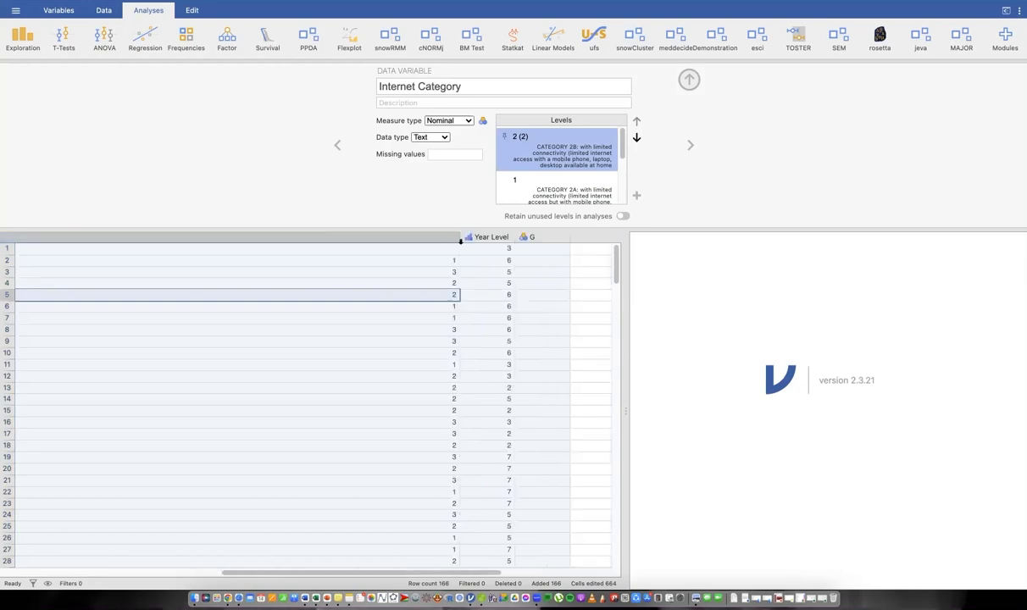
drag(327, 238, 238, 240)
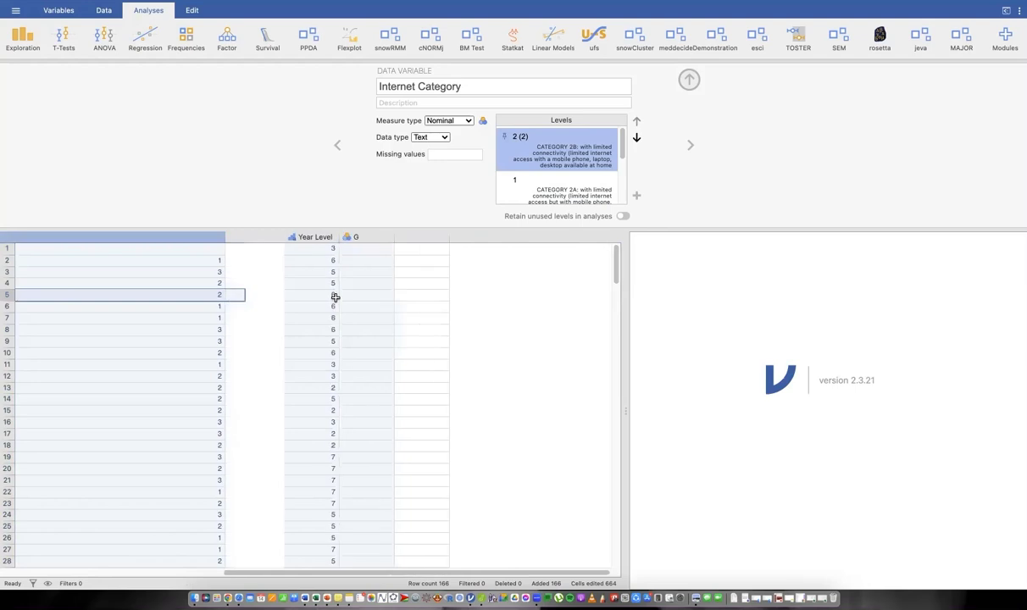
Step: Try again to resize the Internet Category column at its boundary with Year Level
click(336, 297)
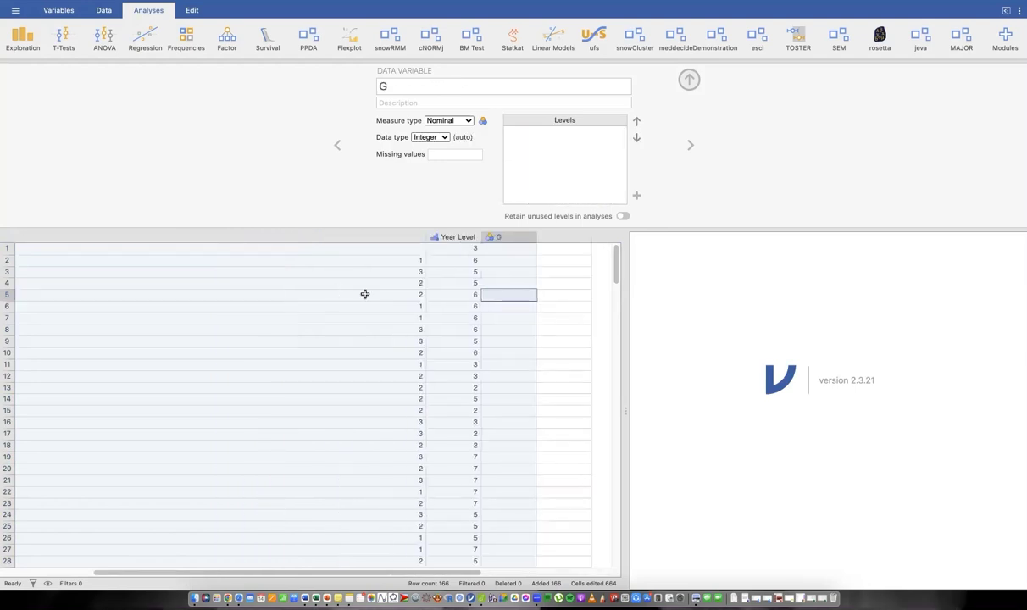
scroll(421, 239, left, 2)
click(528, 238)
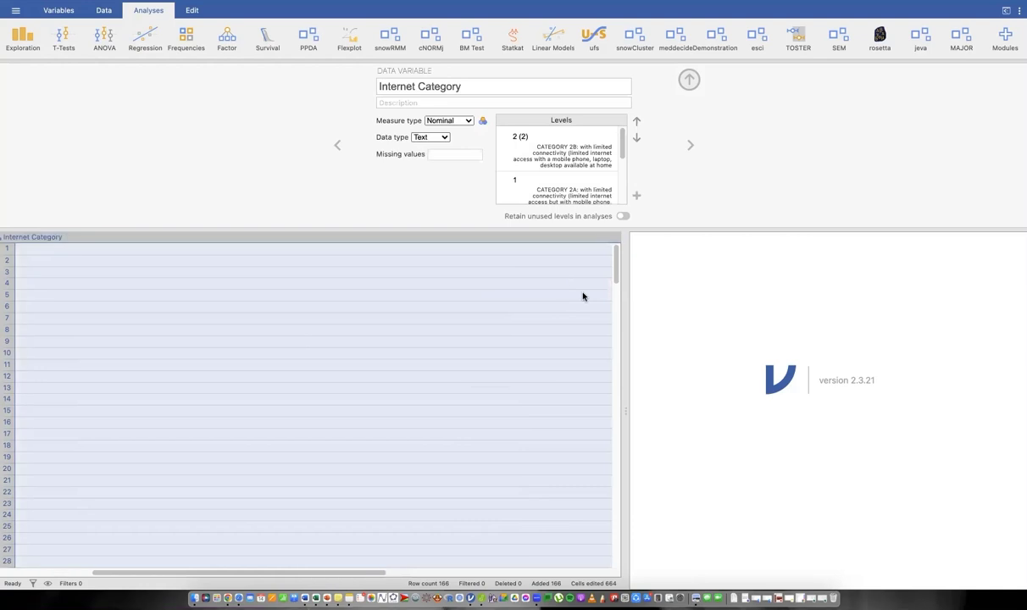
scroll(583, 297, right, 1)
scroll(429, 242, right, 3)
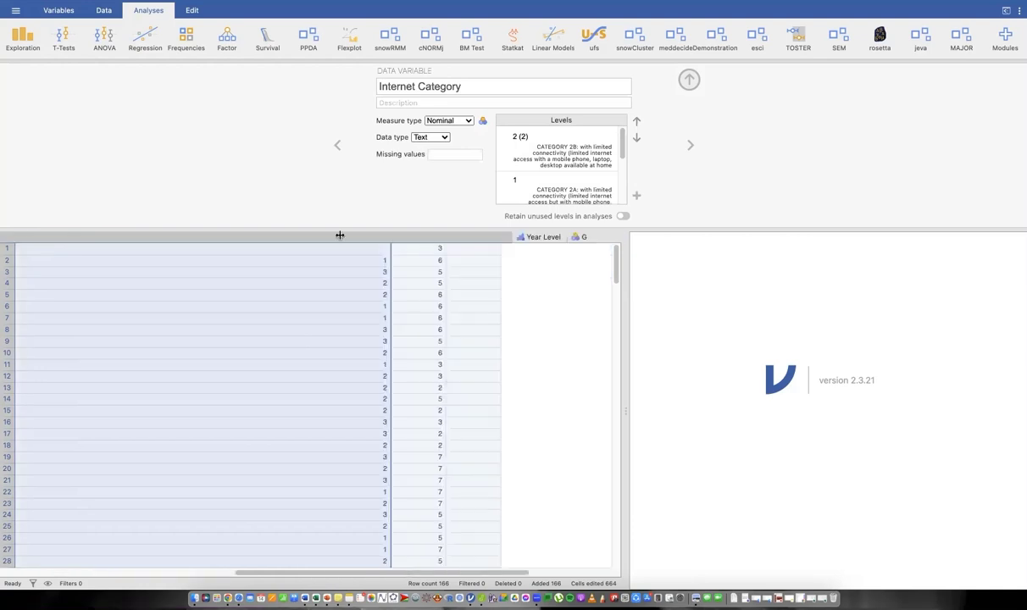
scroll(335, 306, right, 3)
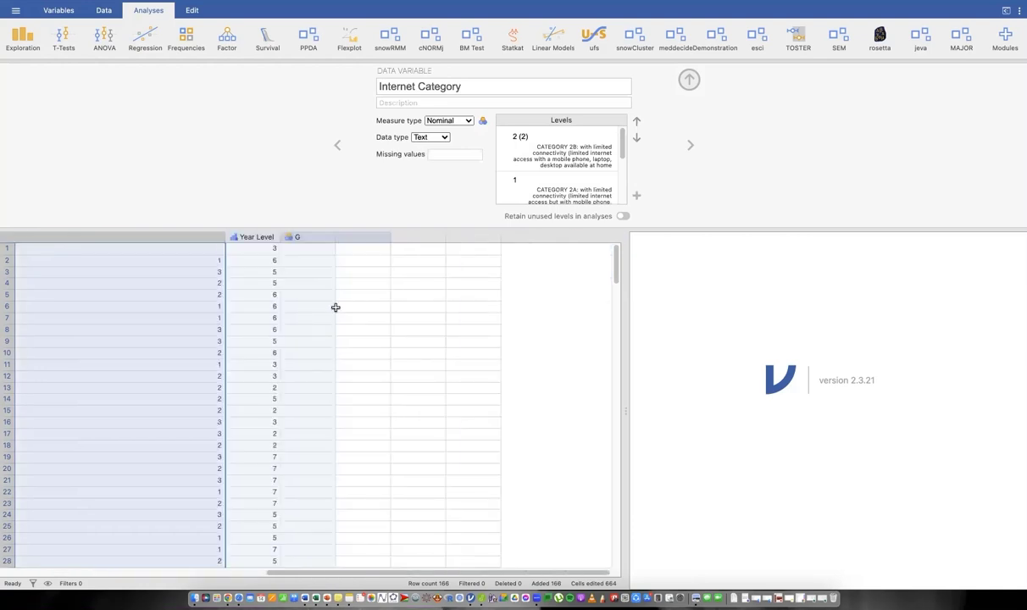
scroll(335, 307, left, 2)
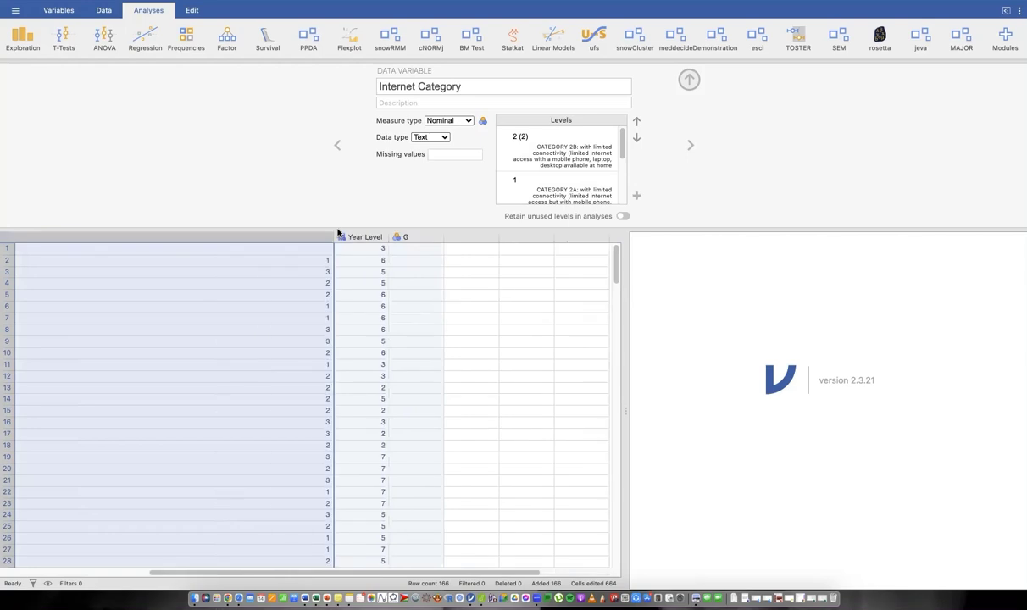
drag(333, 236, 447, 238)
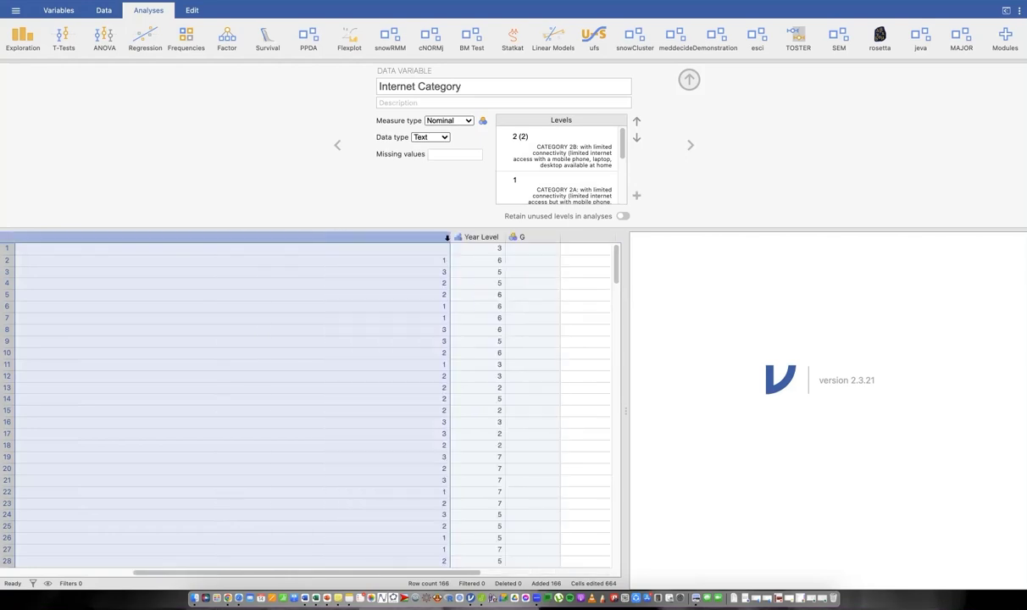
scroll(97, 238, right, 3)
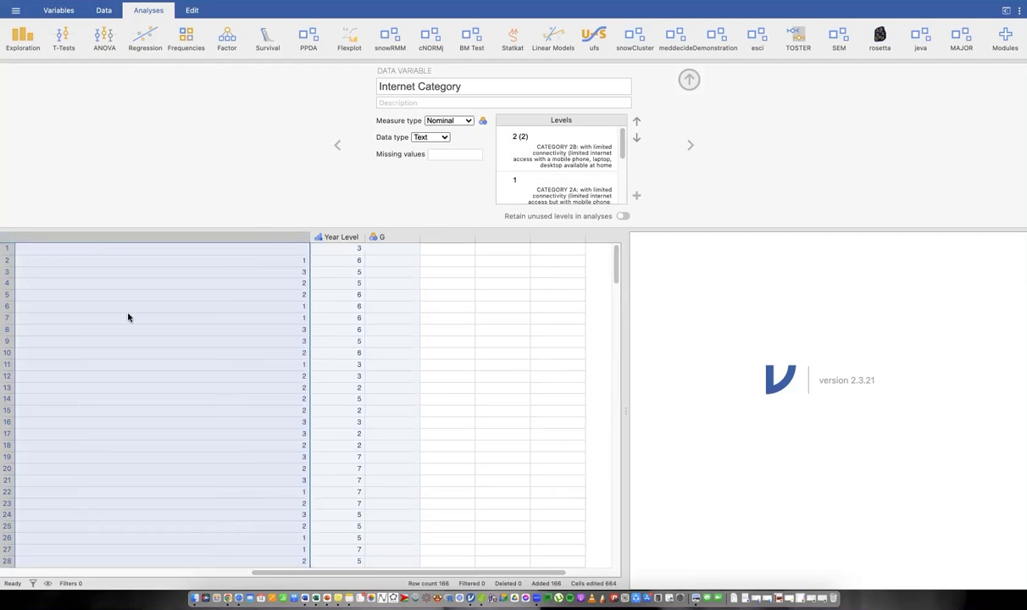
scroll(128, 317, left, 2)
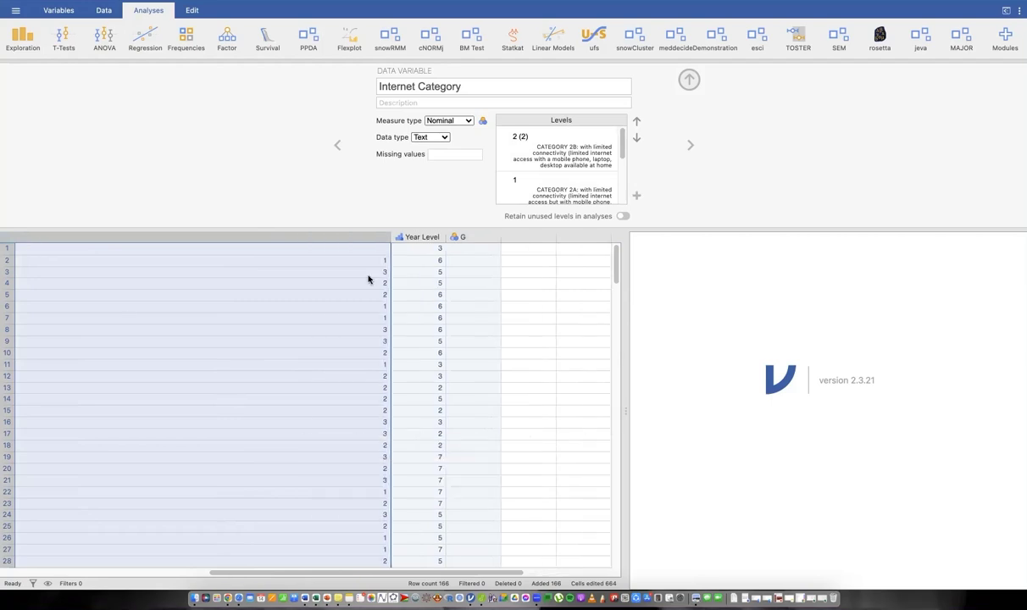
scroll(364, 346, right, 2)
click(297, 272)
scroll(364, 347, left, 6)
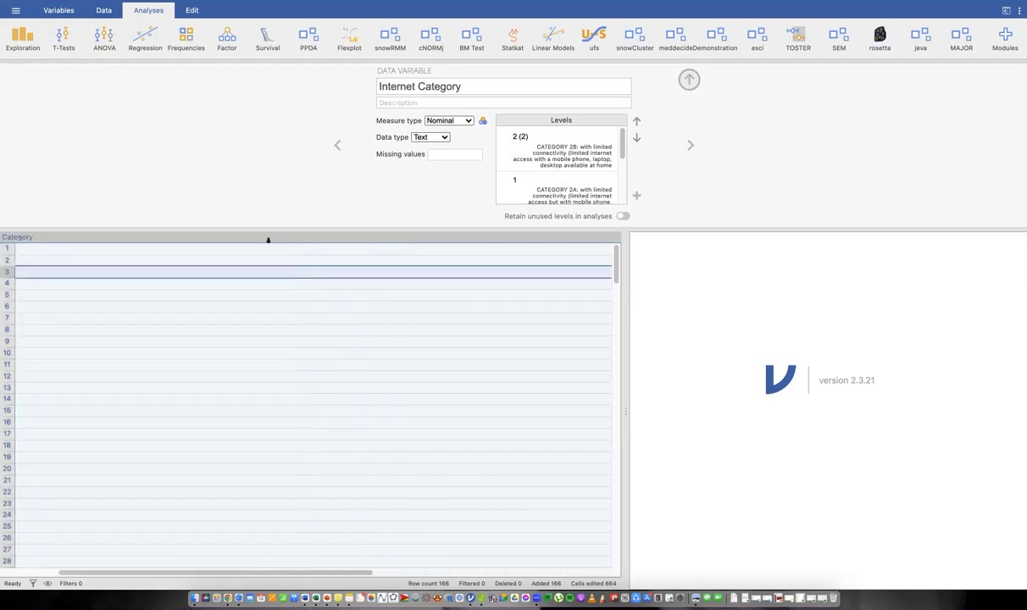
scroll(270, 240, left, 2)
click(276, 238)
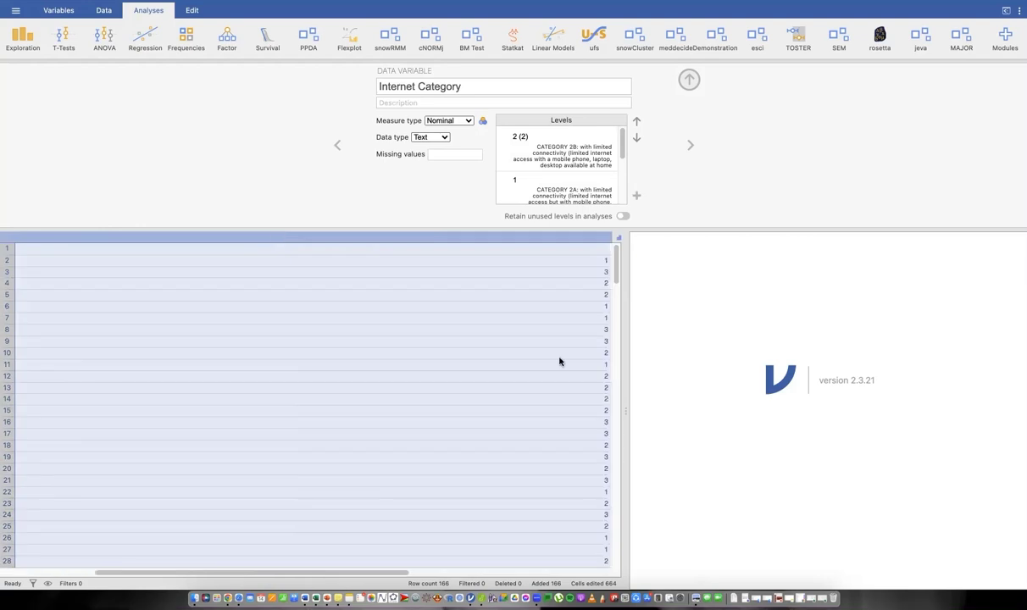
scroll(424, 234, right, 2)
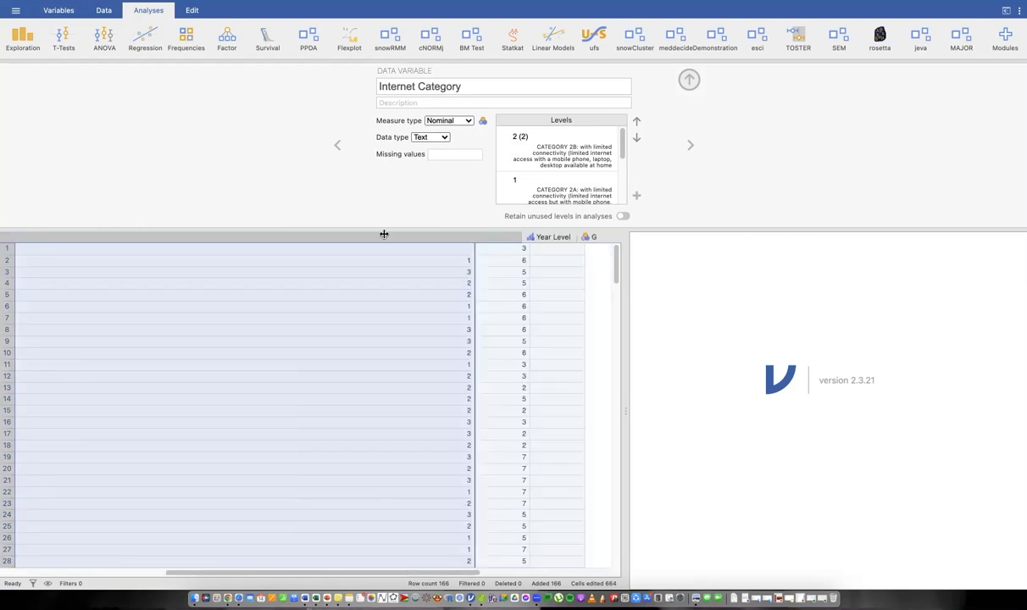
scroll(384, 234, right, 3)
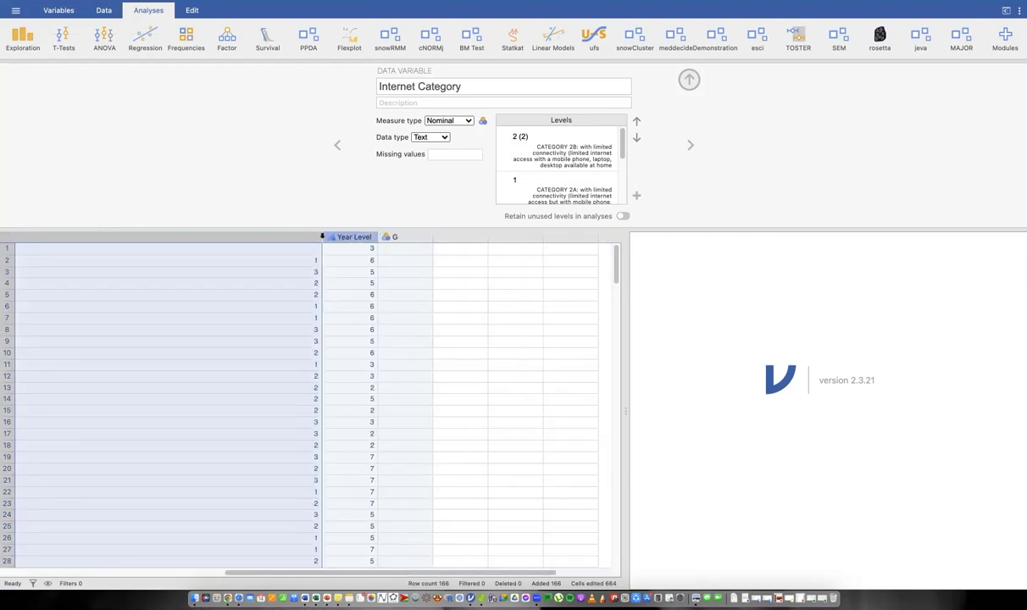
scroll(115, 240, right, 1)
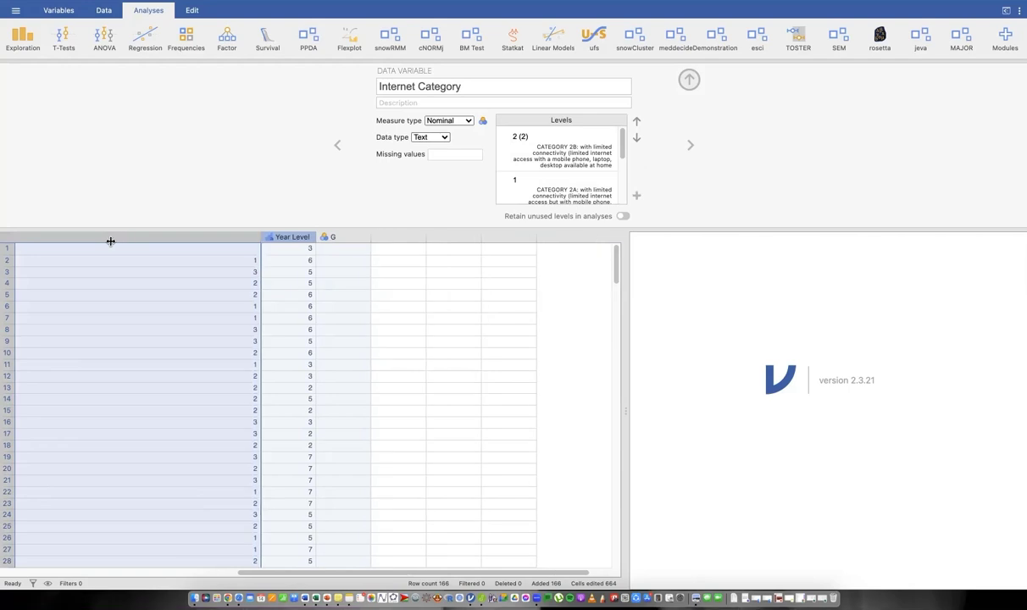
Step: Narrow the Year Level column and adjust the Sex column's width so its values are fully readable
scroll(110, 241, left, 4)
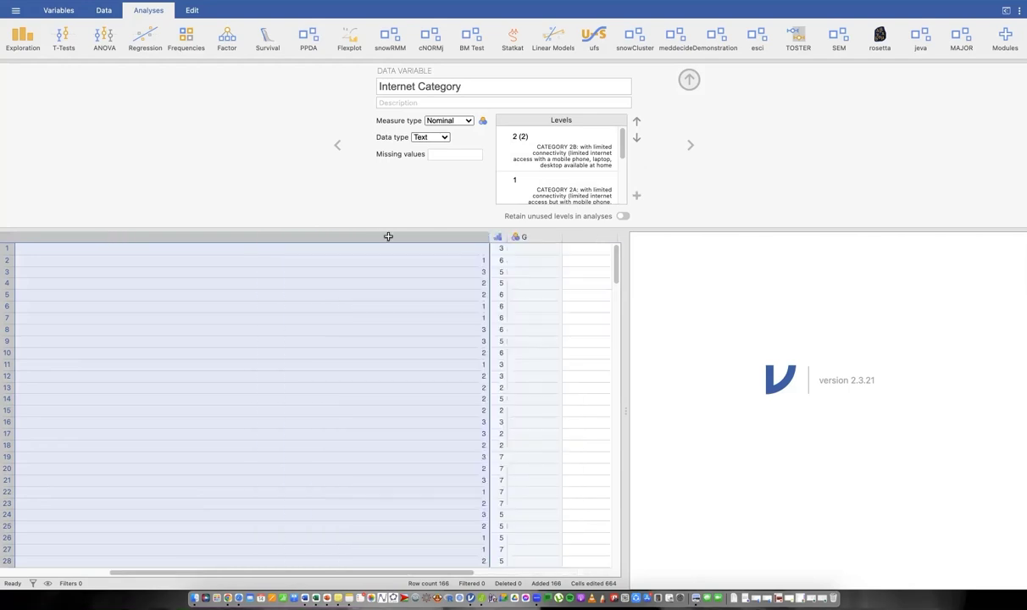
scroll(254, 238, left, 2)
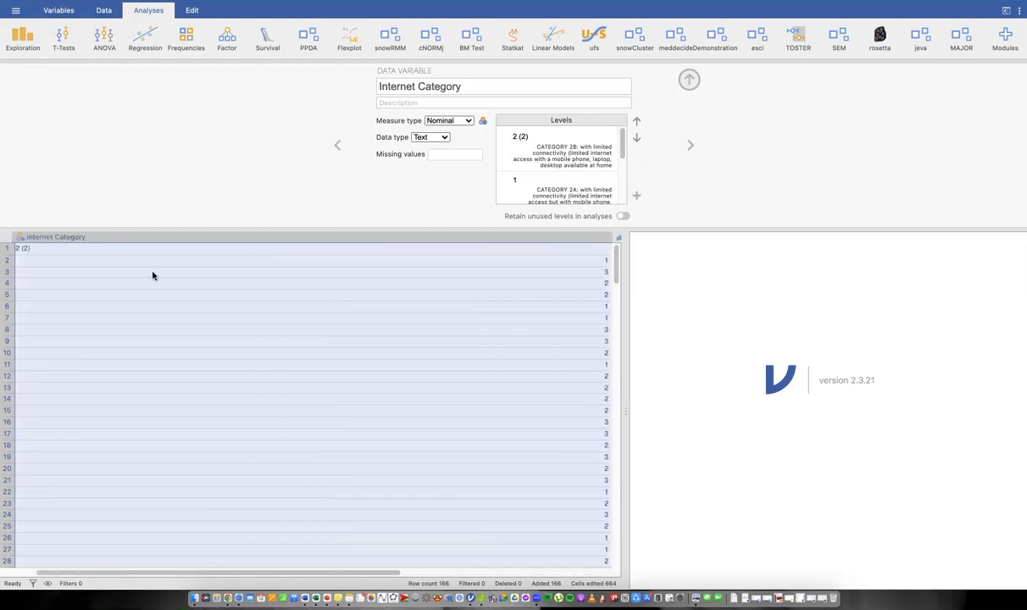
scroll(144, 263, left, 1)
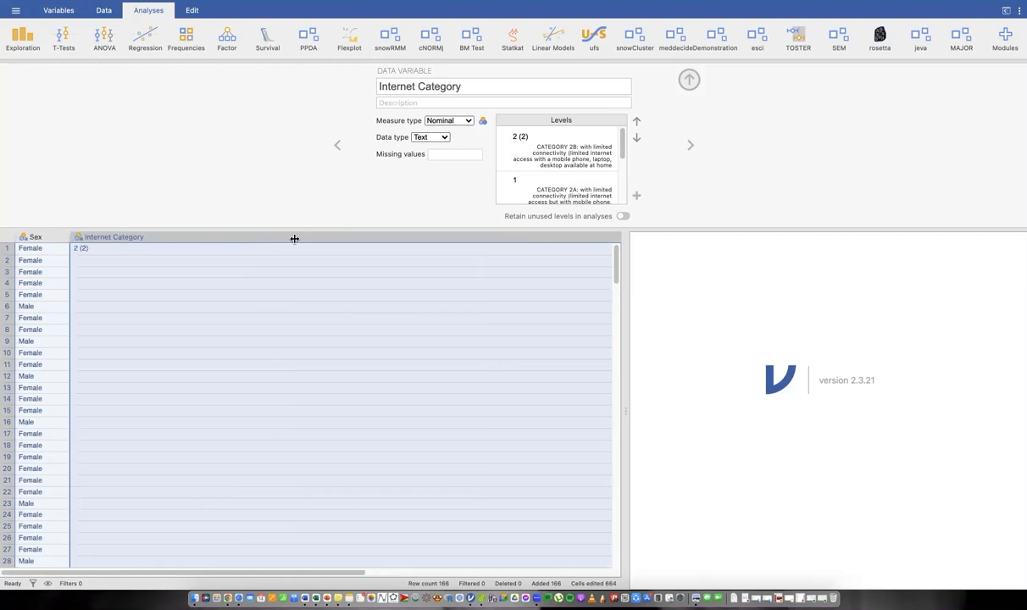
scroll(352, 246, left, 2)
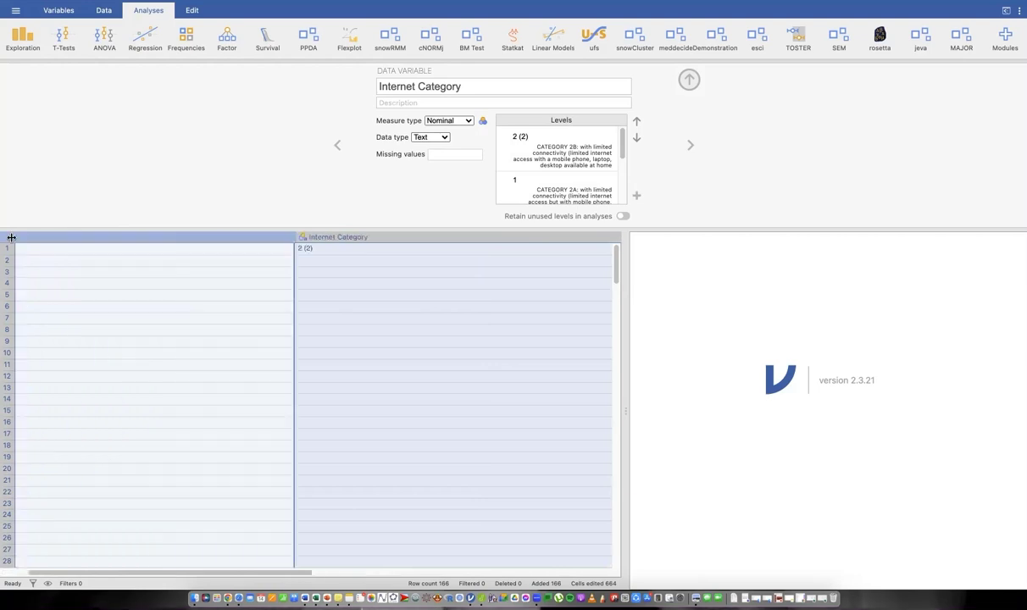
scroll(167, 296, right, 2)
scroll(196, 301, left, 2)
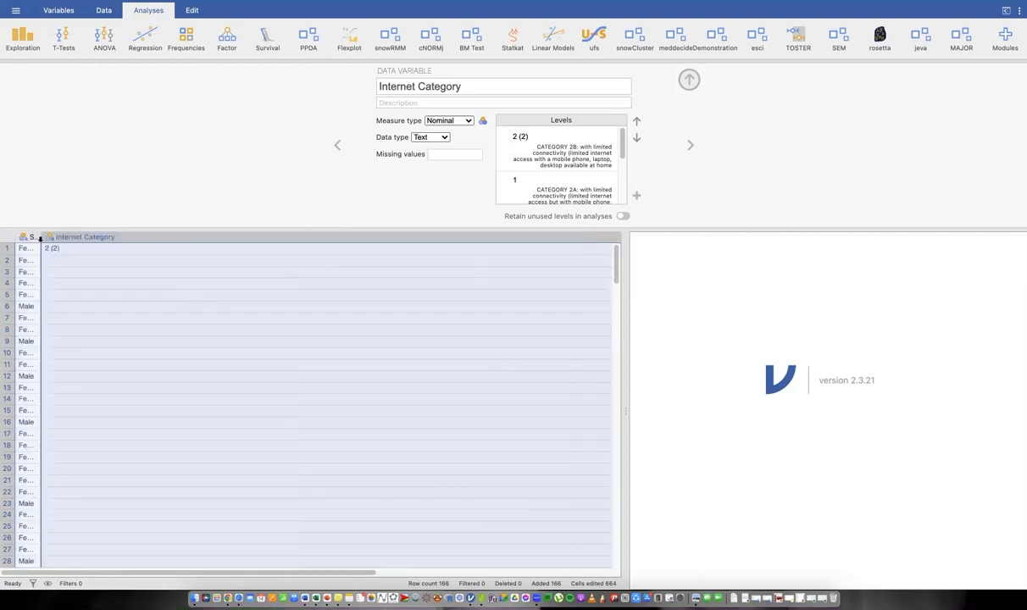
drag(40, 238, 73, 238)
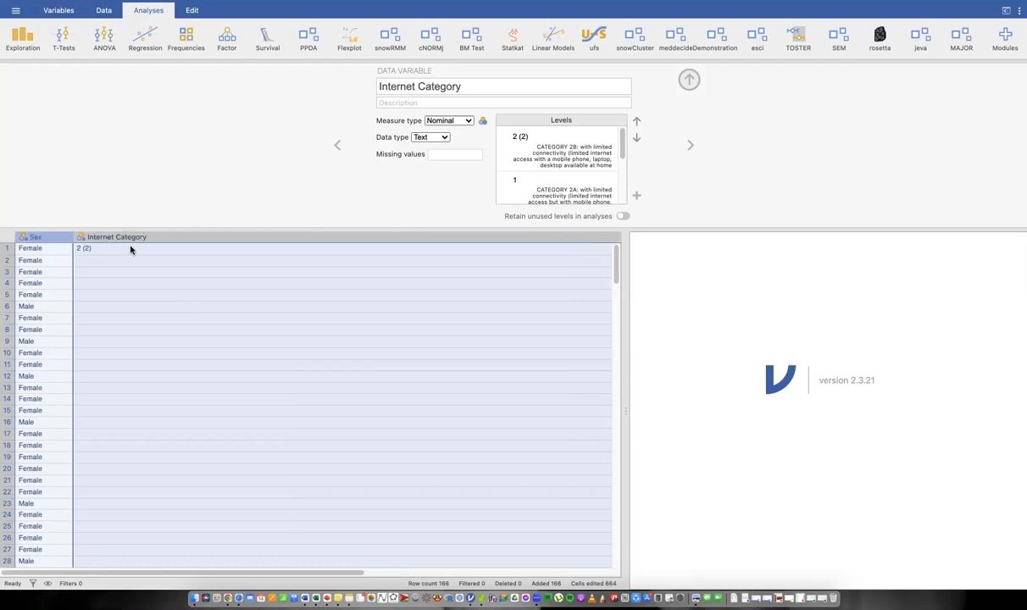
Step: Set the Internet Category value in row 1 to 2
scroll(135, 251, right, 2)
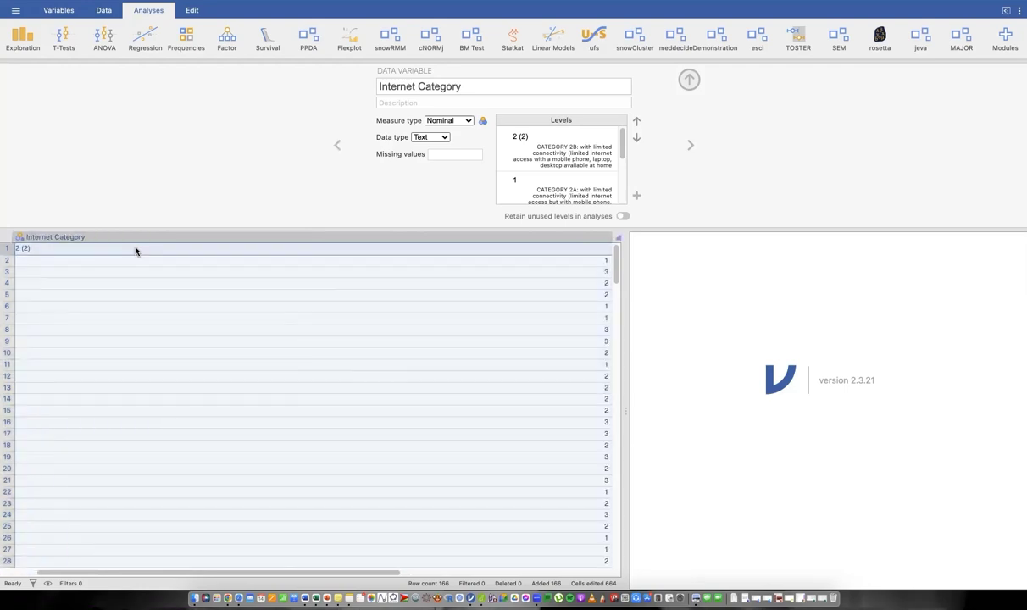
text(2)
key(Return)
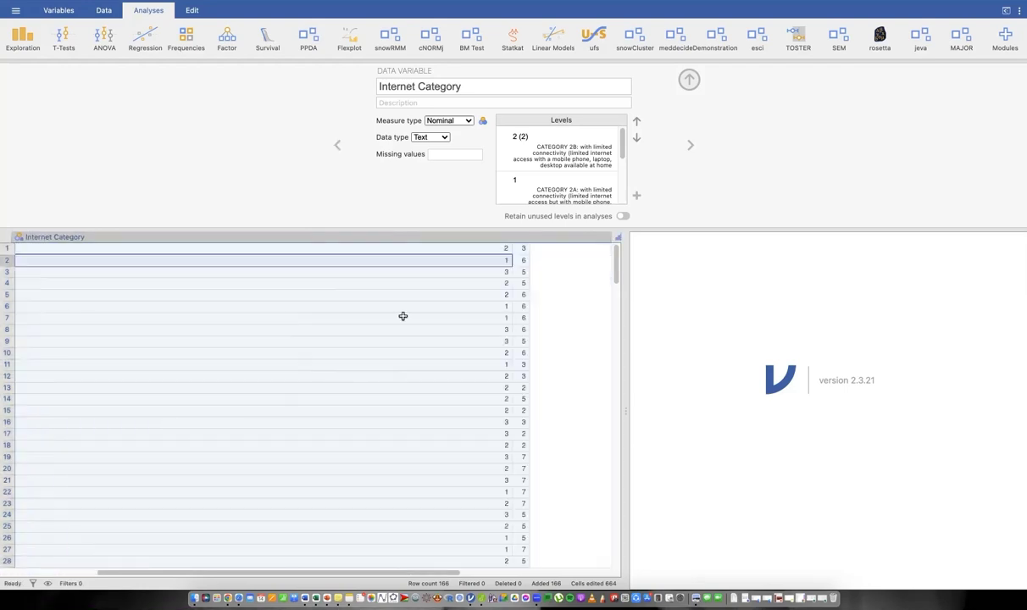
Step: Widen the Sex column to nearly fill the spreadsheet area and close the variable setup
scroll(507, 250, right, 1)
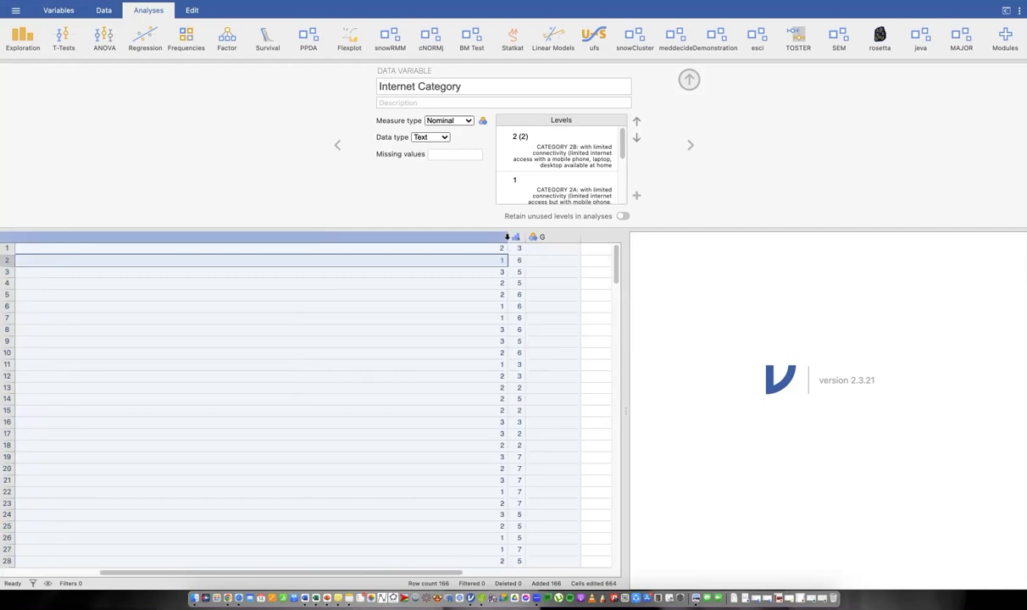
scroll(503, 302, left, 5)
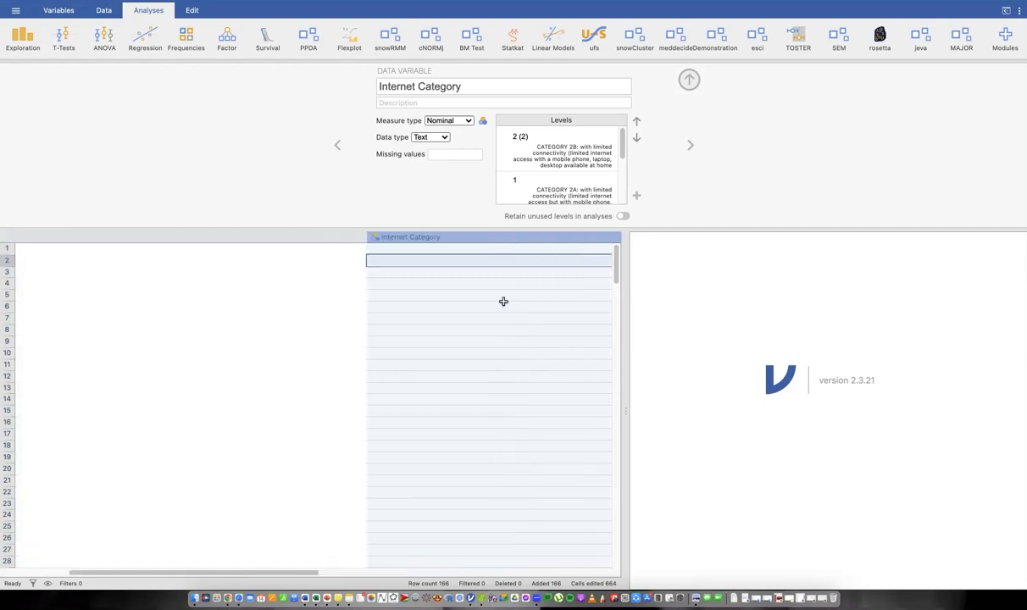
click(294, 322)
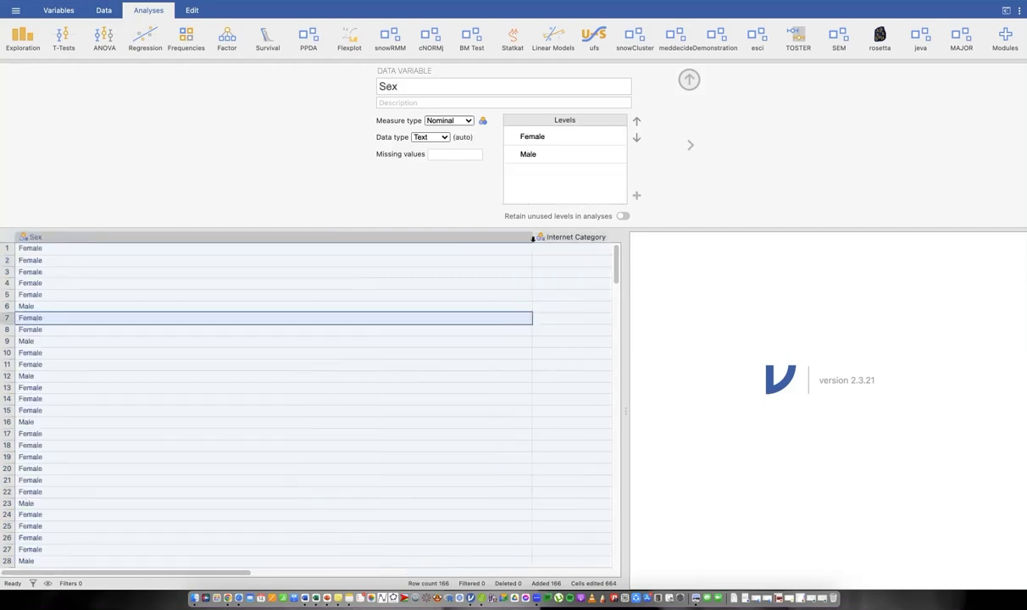
drag(533, 239, 585, 236)
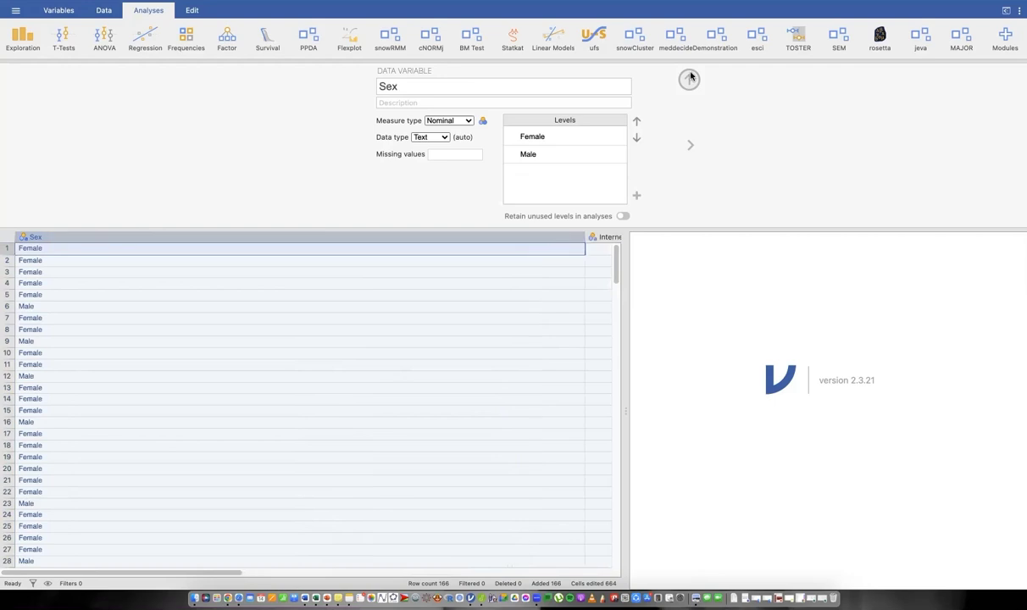
click(691, 77)
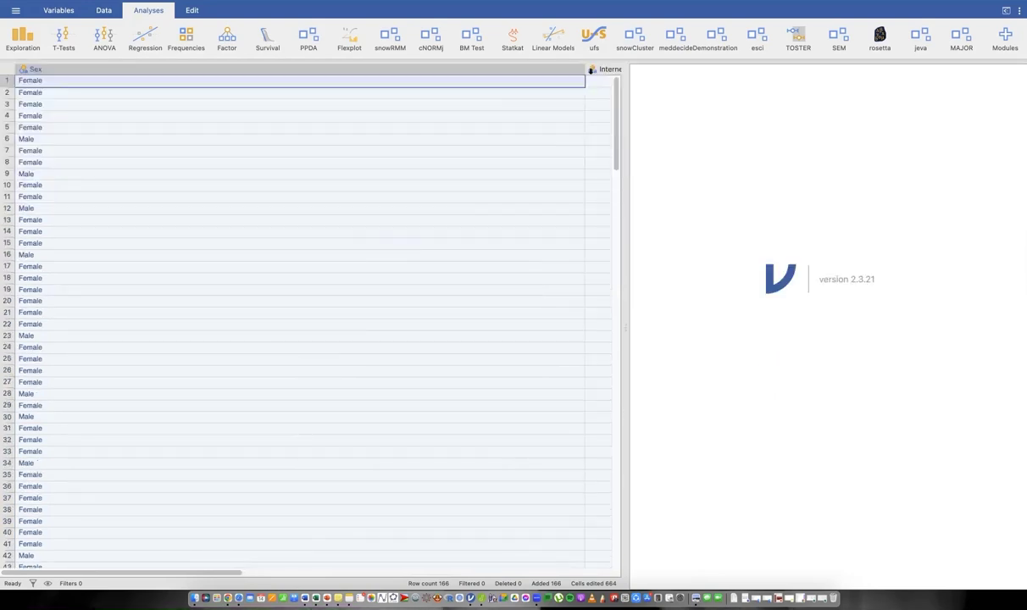
Step: Narrow the overly wide Sex column so it is only slightly wider than its values
click(339, 243)
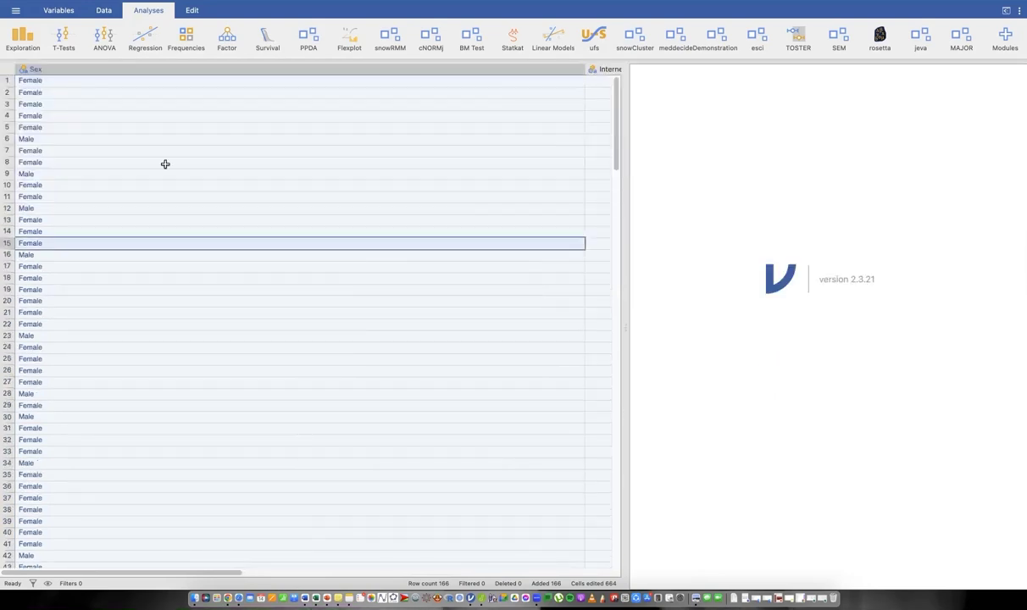
scroll(424, 186, right, 5)
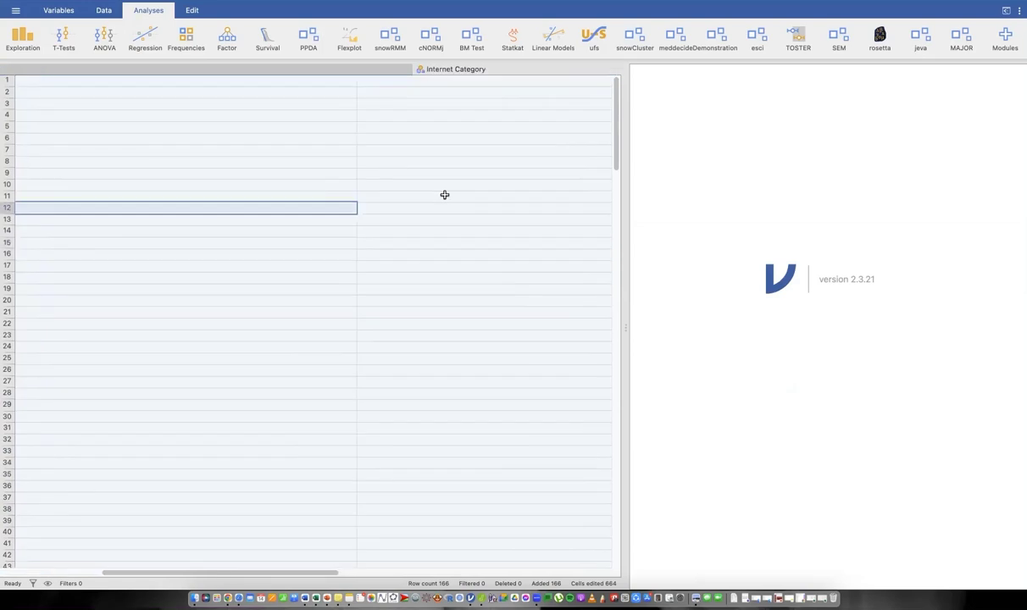
scroll(444, 195, right, 3)
scroll(188, 197, right, 5)
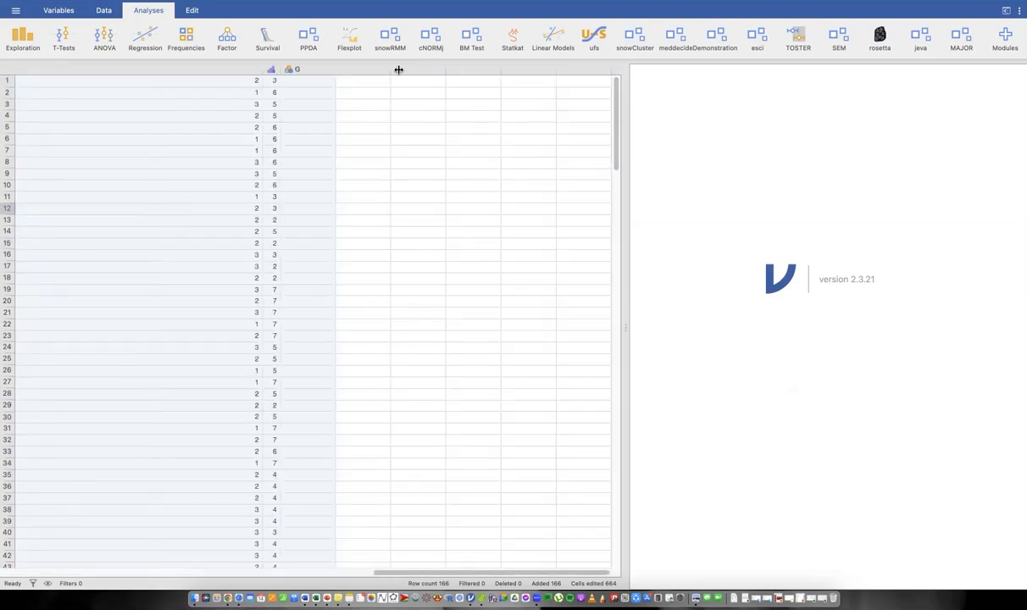
scroll(401, 69, left, 2)
scroll(318, 138, left, 10)
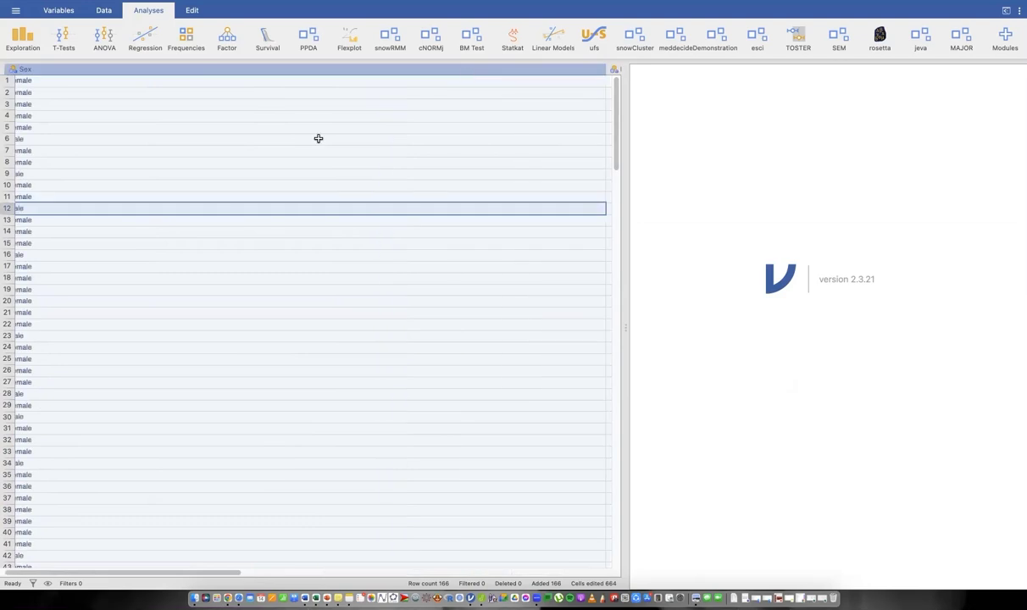
scroll(360, 72, right, 3)
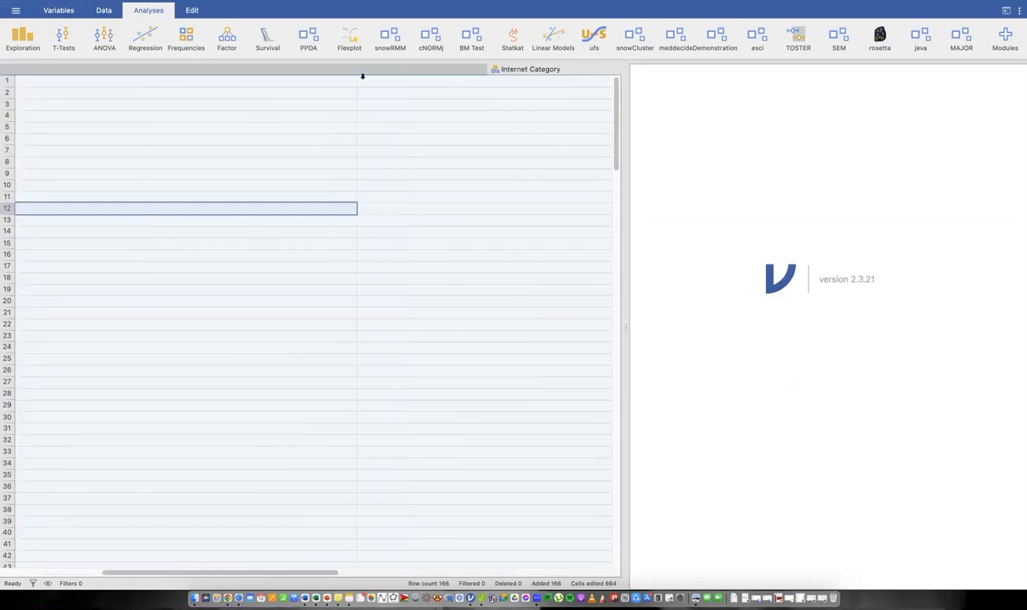
drag(357, 69, 80, 85)
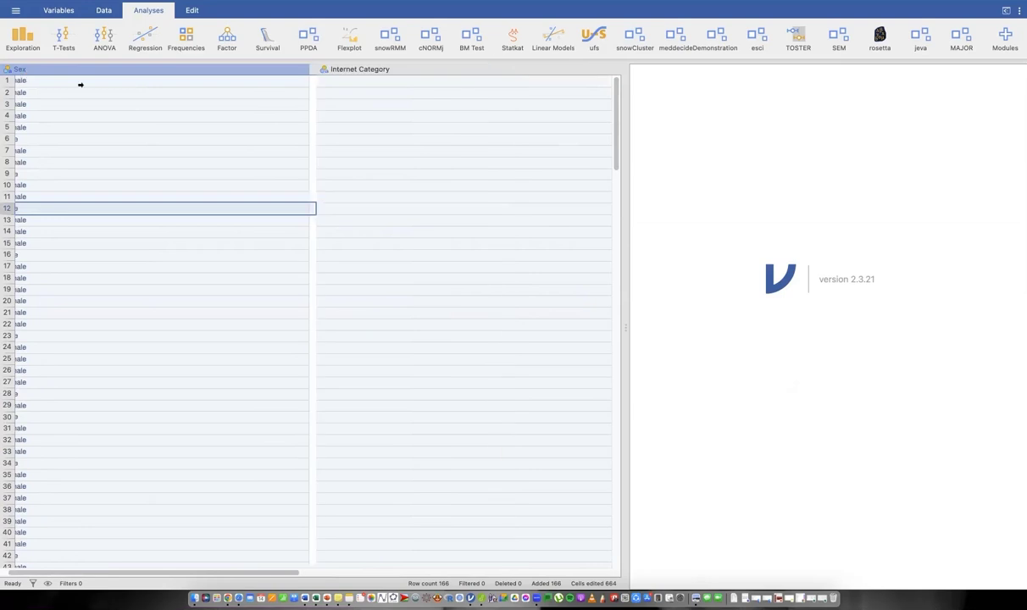
drag(309, 70, 37, 74)
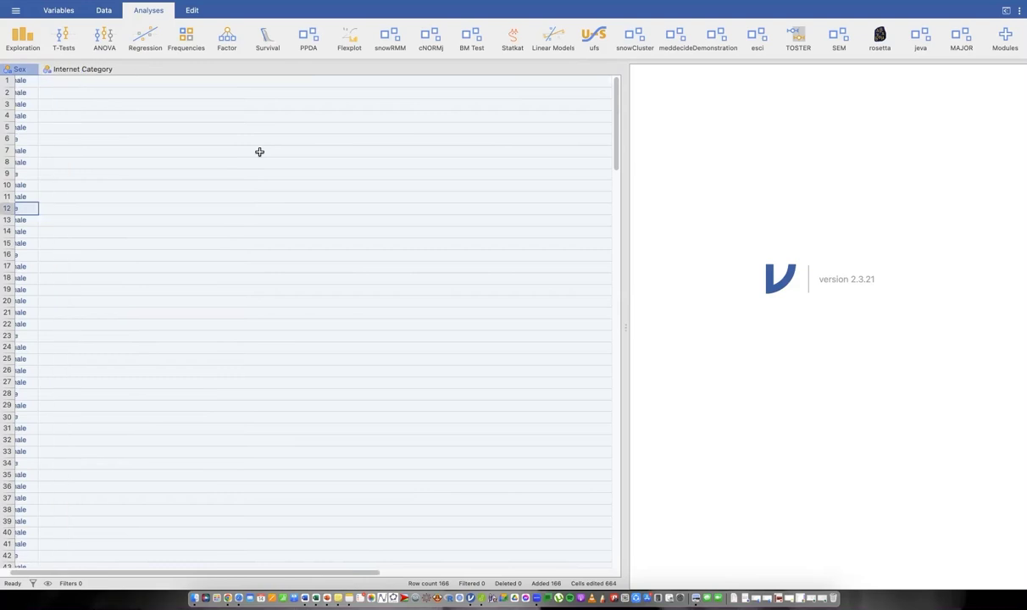
Step: Narrow the Internet Category column to roughly its header width and widen Year Level enough to show its name
scroll(419, 103, right, 10)
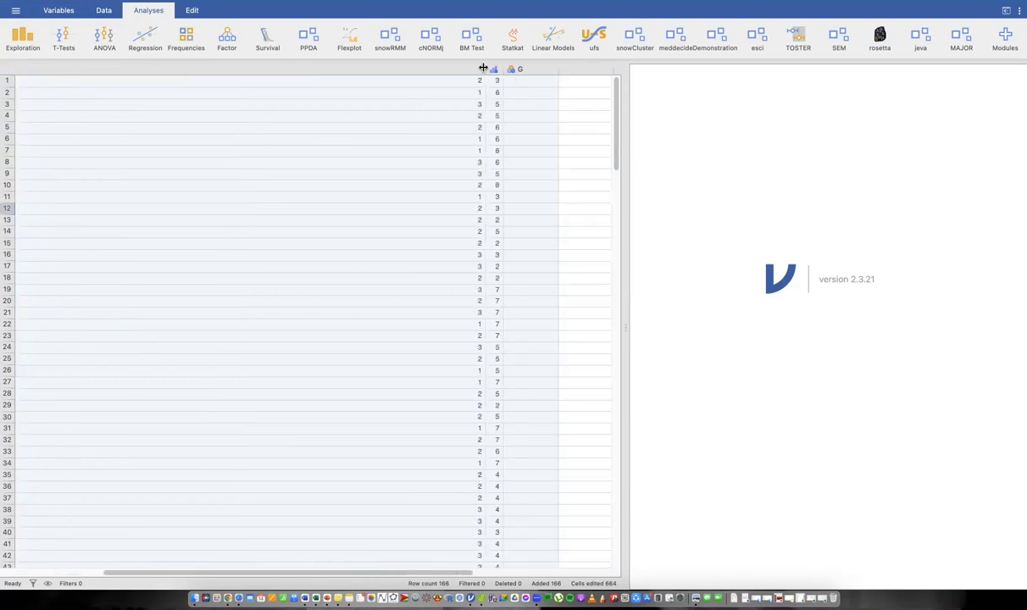
drag(483, 68, 29, 69)
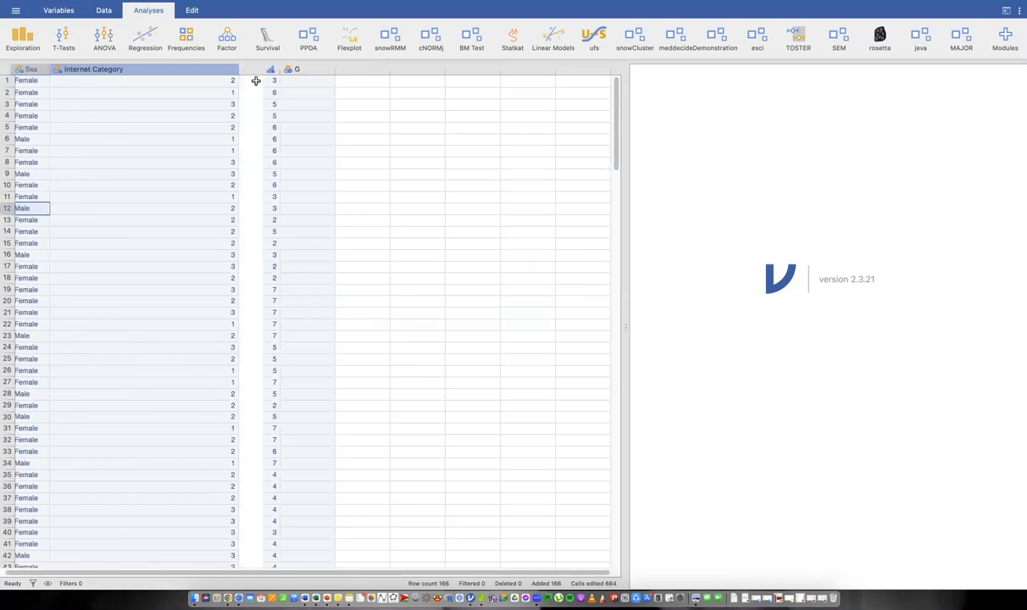
mouse_move(255, 81)
mouse_down()
mouse_move(202, 70)
mouse_move(253, 69)
mouse_up()
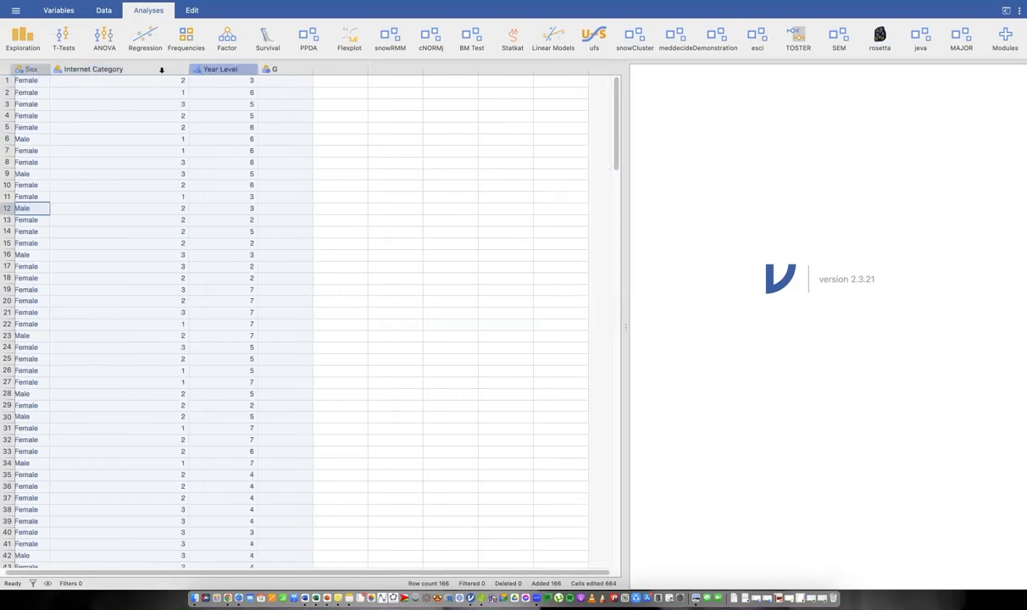
click(179, 68)
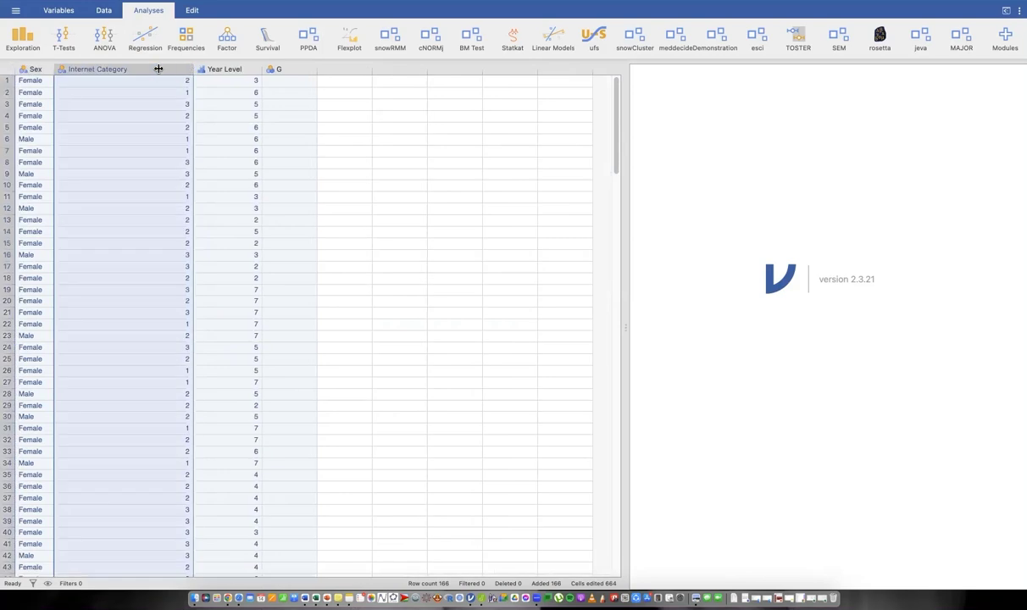
drag(159, 69, 143, 68)
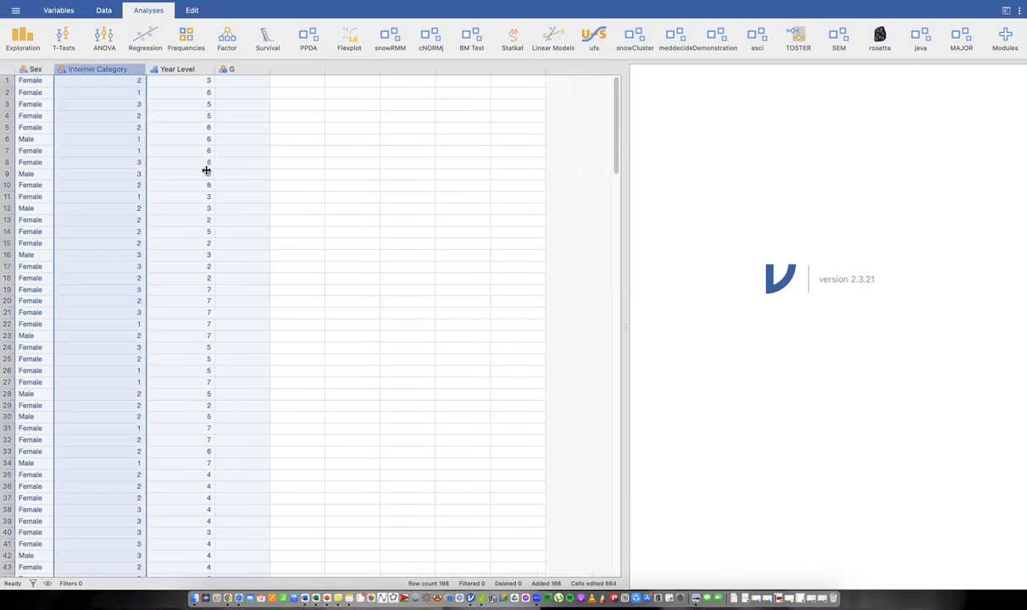
Step: Open the Internet Category variable setup and review its list of levels
click(84, 132)
key(Up)
key(Up)
key(Up)
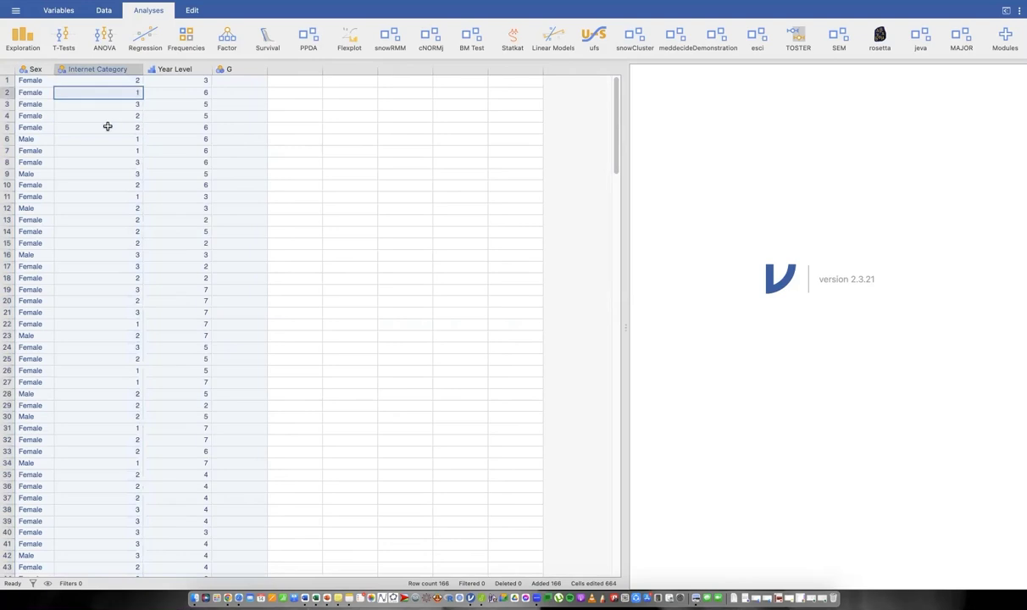
click(103, 69)
key(shift+Left)
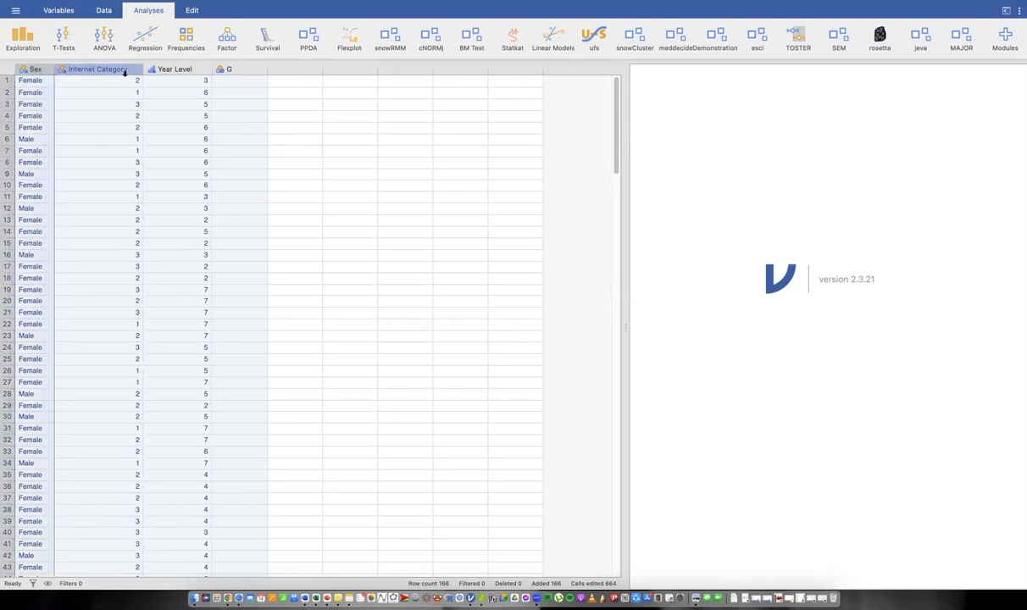
double_click(122, 72)
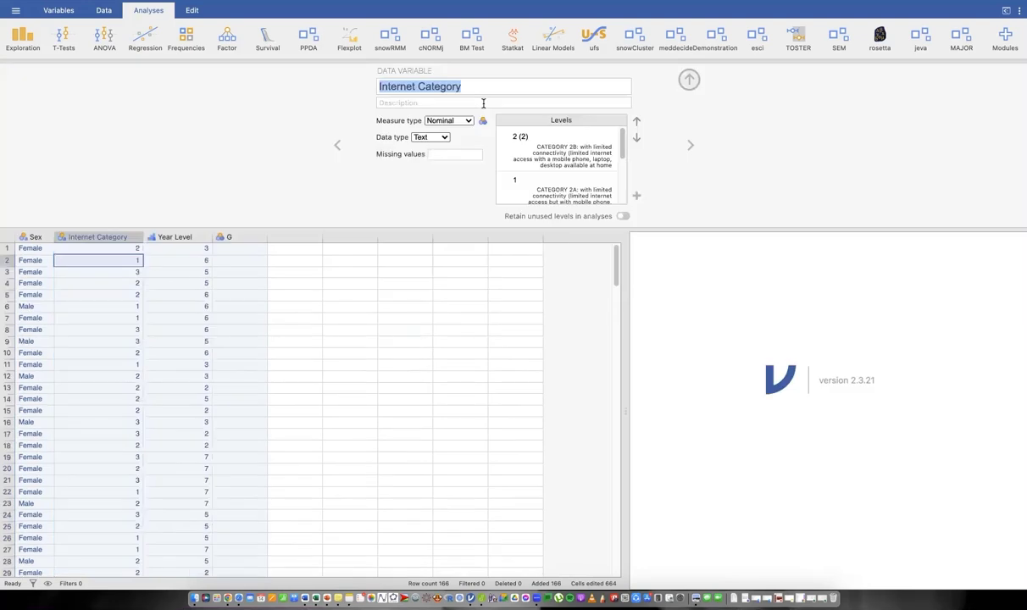
scroll(555, 184, down, 3)
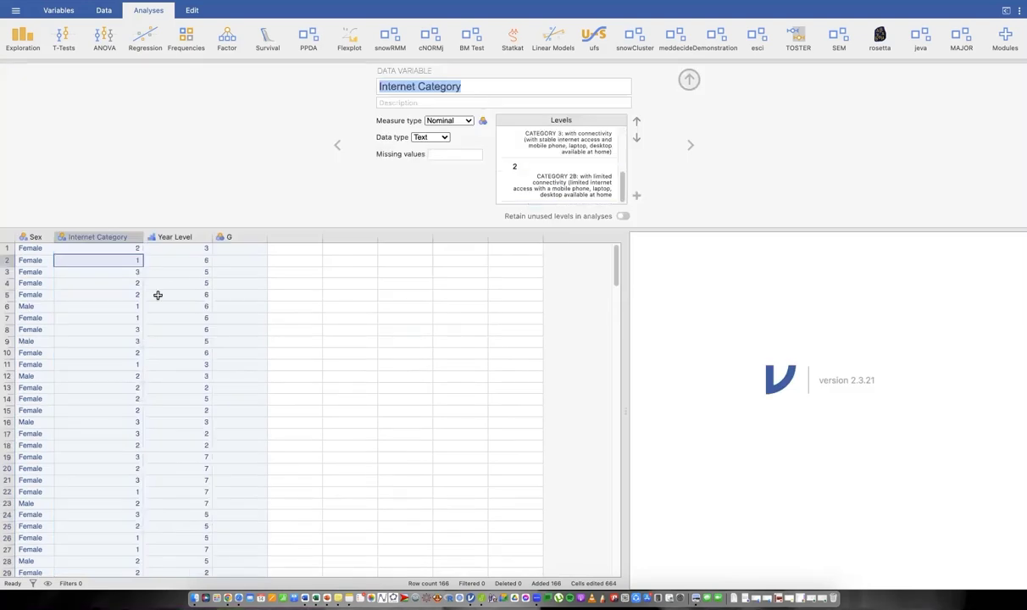
Step: Replace the stray "2 (2)" Internet Category entries in rows 72 and 73 with 2
scroll(157, 295, down, 10)
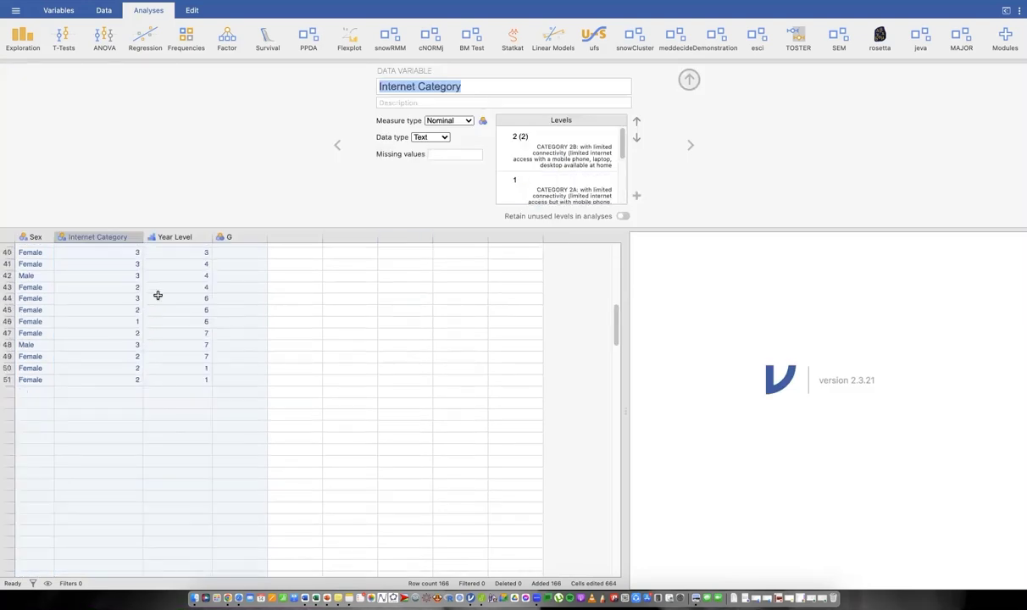
scroll(157, 295, down, 3)
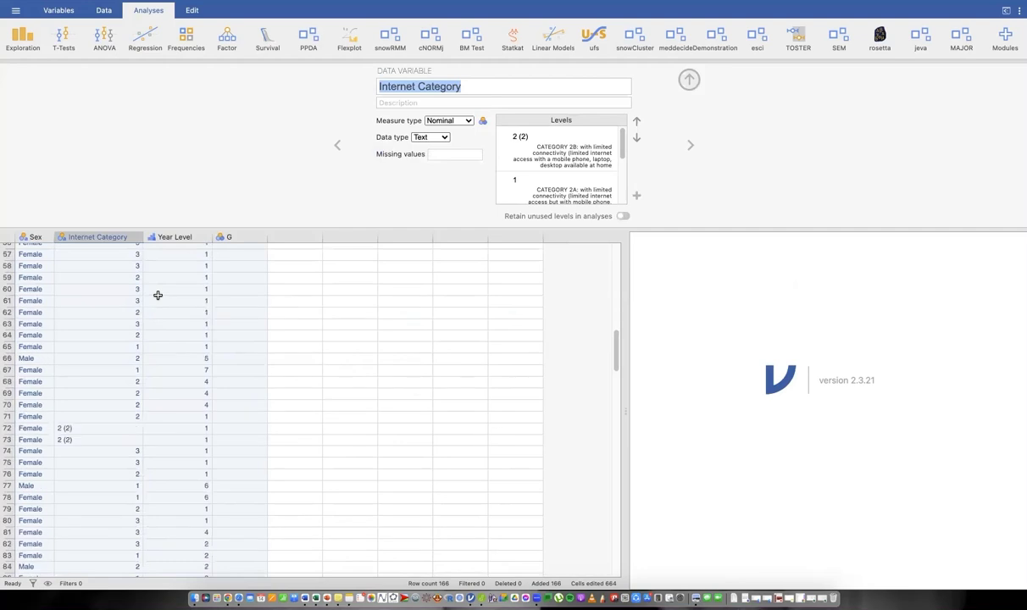
scroll(122, 407, down, 1)
click(122, 406)
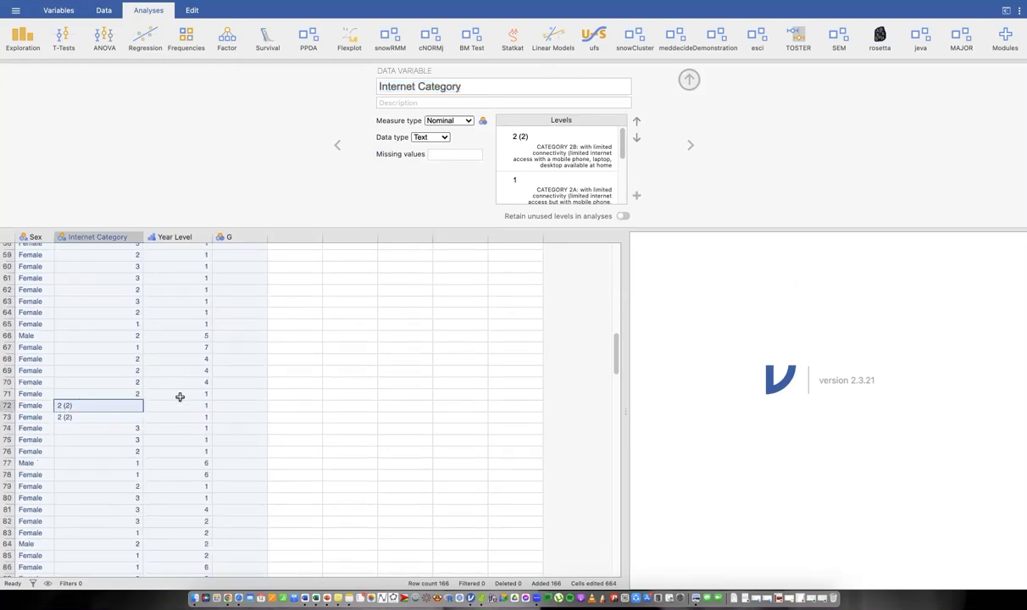
text(2)
key(Return)
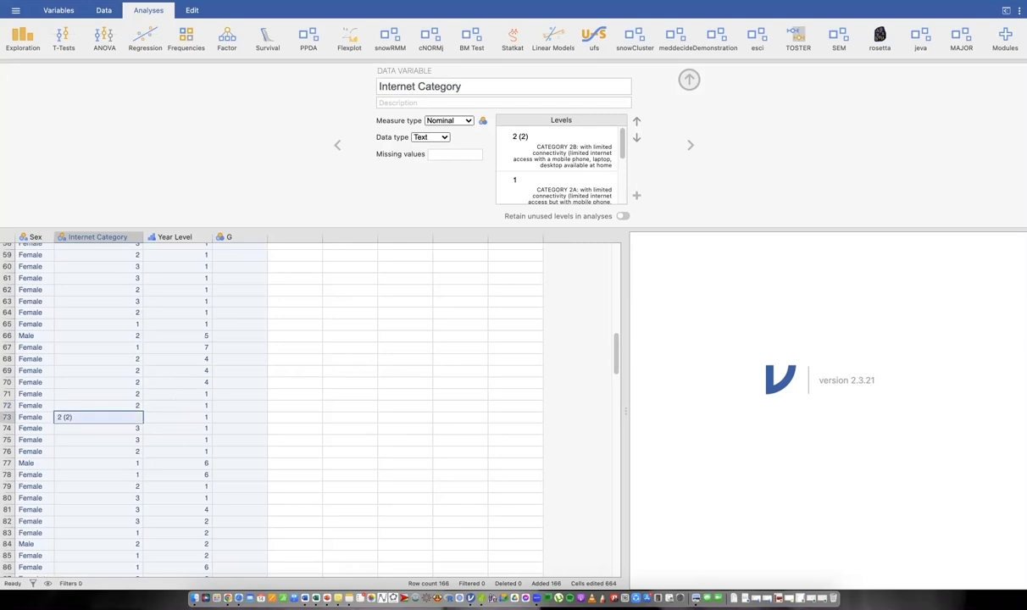
text(2)
key(Return)
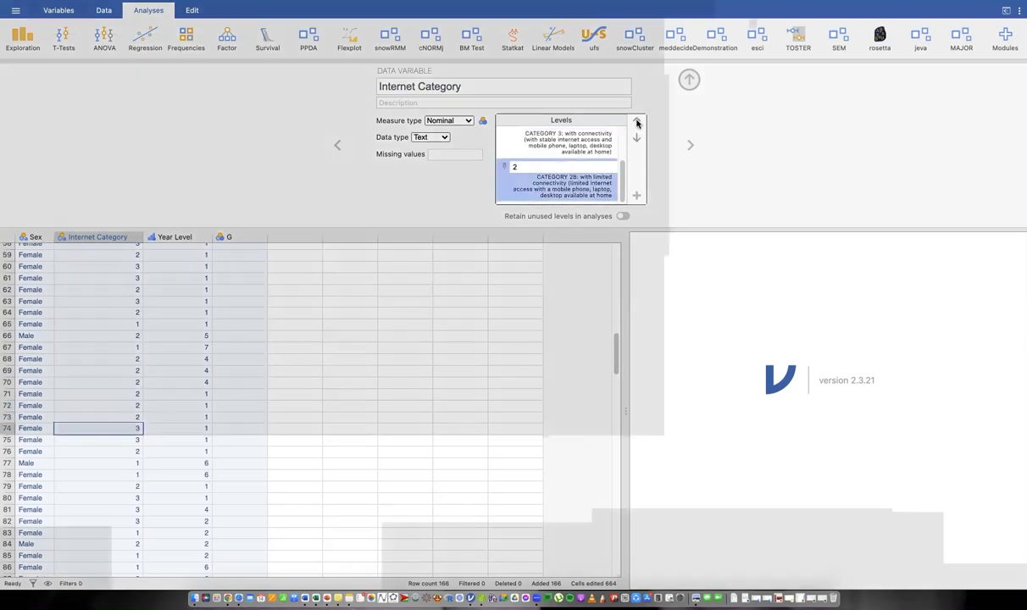
Step: Move level 2 above level 3 in Internet Category and check the level order of Year Level before closing the variable setup
click(636, 121)
scroll(577, 160, up, 3)
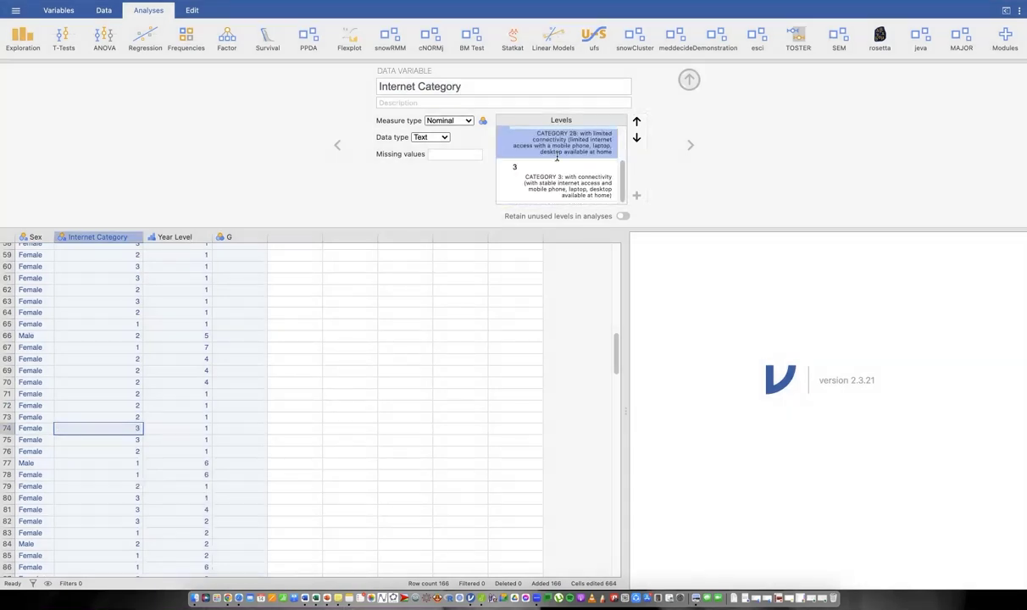
click(175, 237)
click(556, 161)
scroll(556, 157, down, 2)
scroll(557, 157, down, 2)
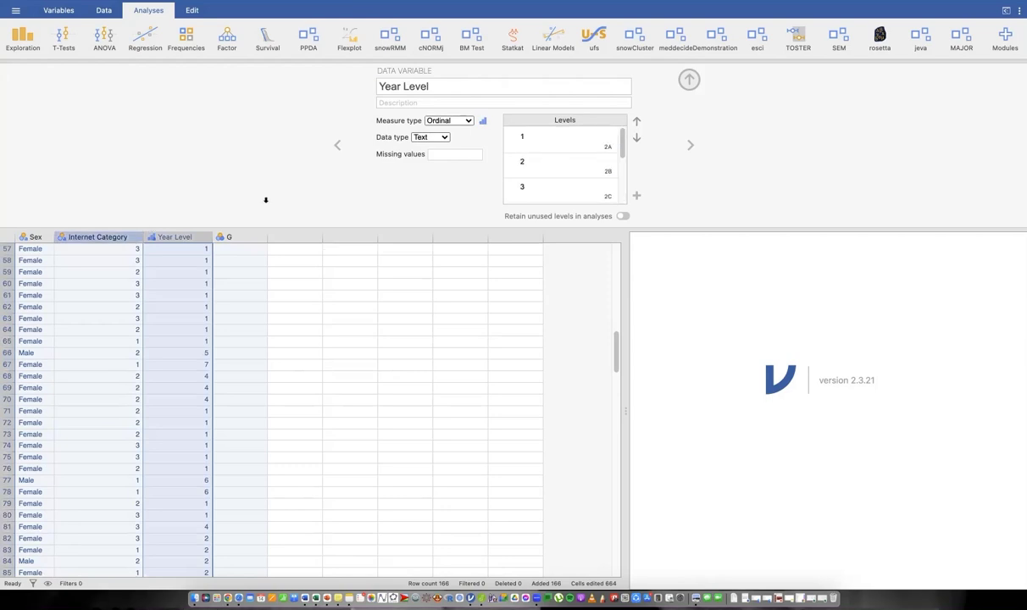
click(98, 237)
scroll(555, 161, down, 3)
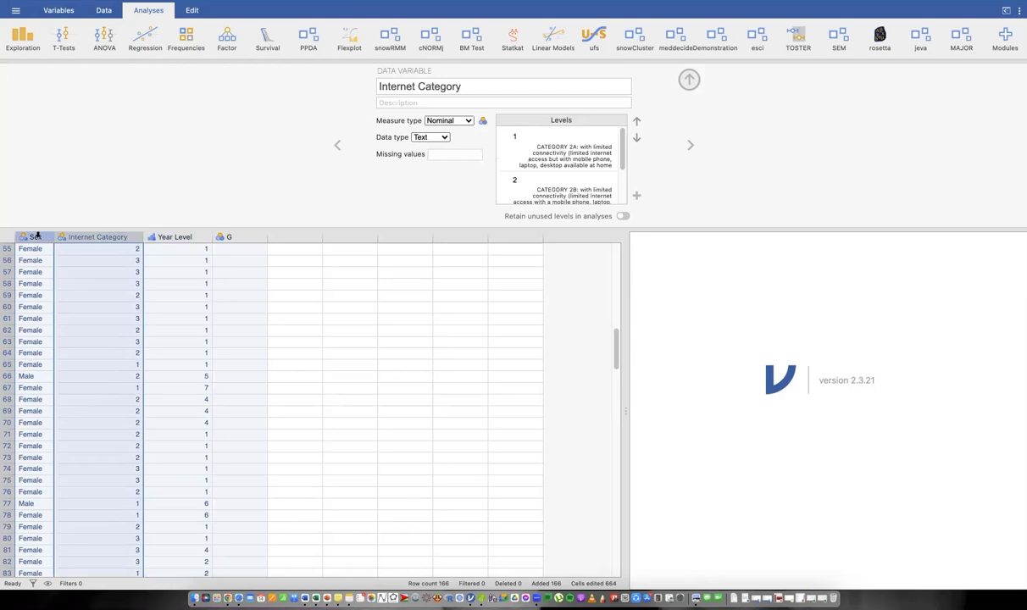
click(689, 79)
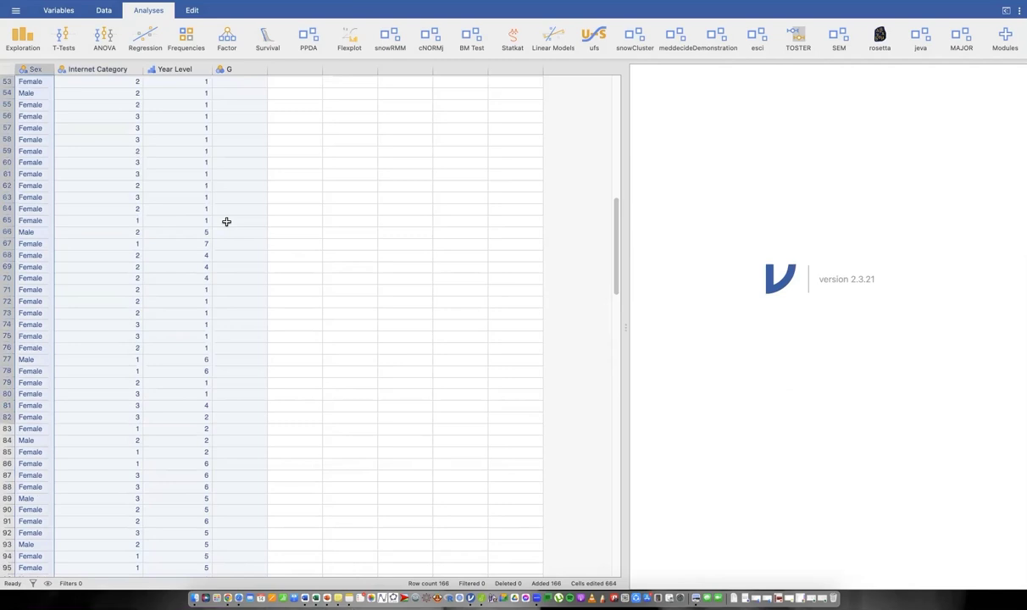
Step: Create a Descriptives analysis with Sex, Internet Category and Year Level as its variables
scroll(226, 222, up, 3)
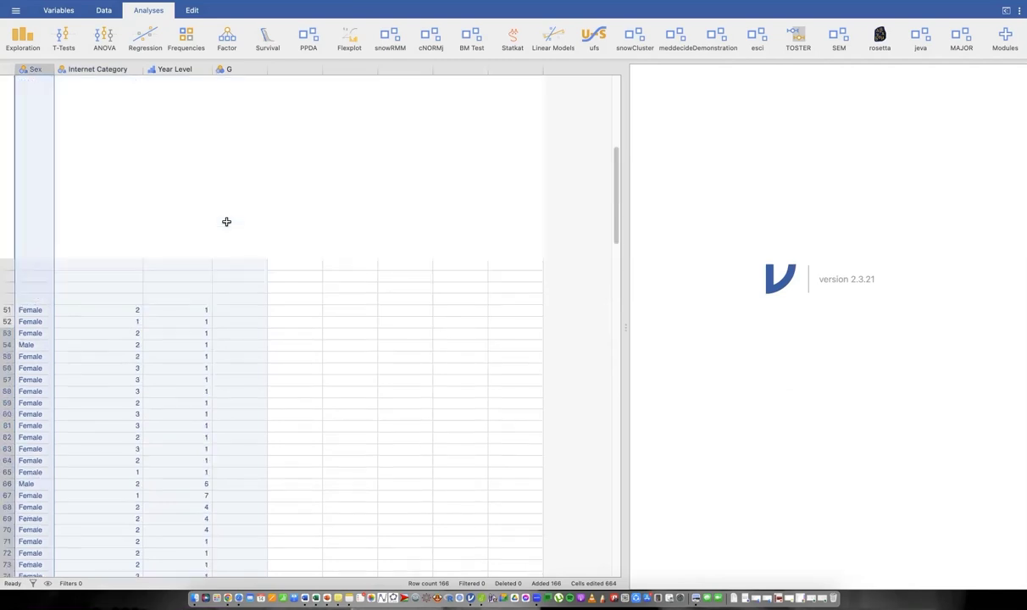
scroll(227, 222, up, 4)
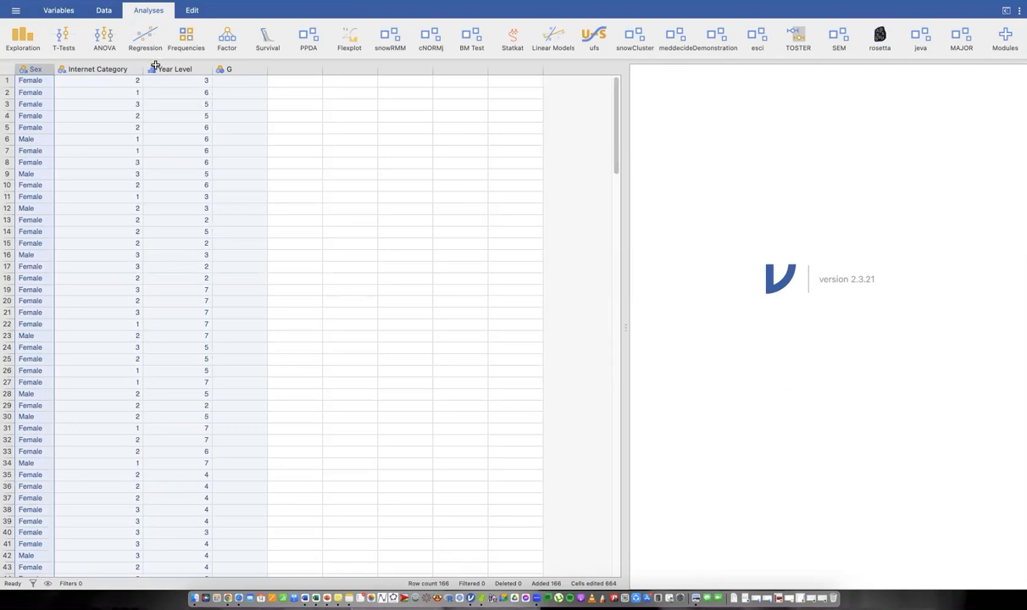
click(23, 40)
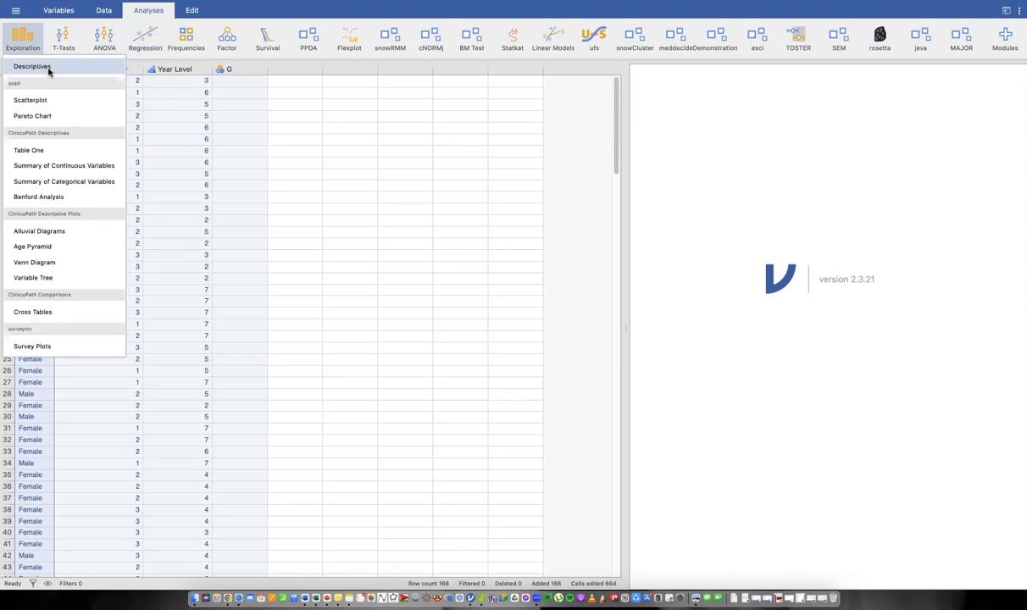
click(51, 67)
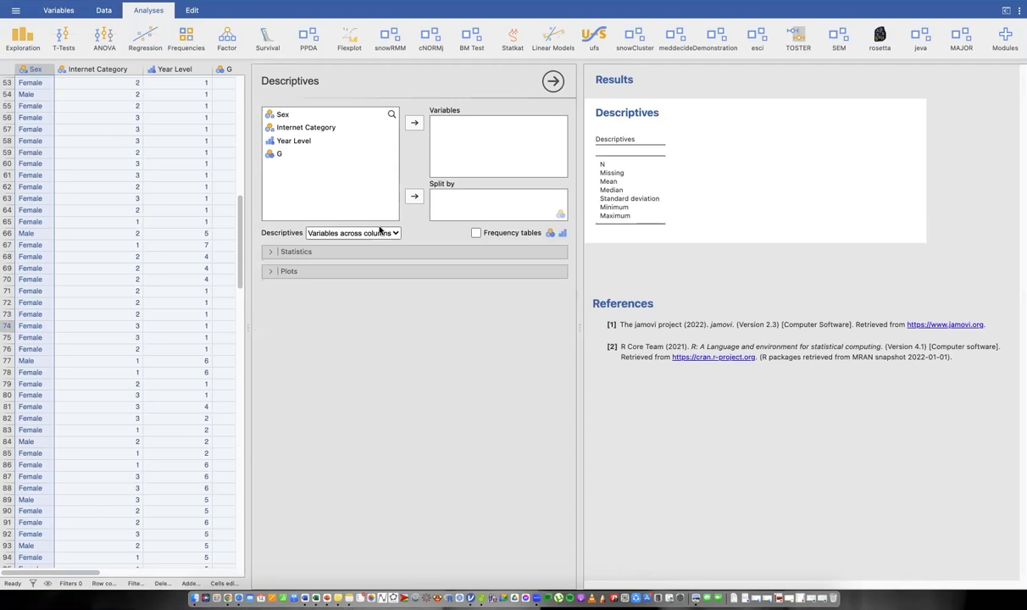
click(373, 117)
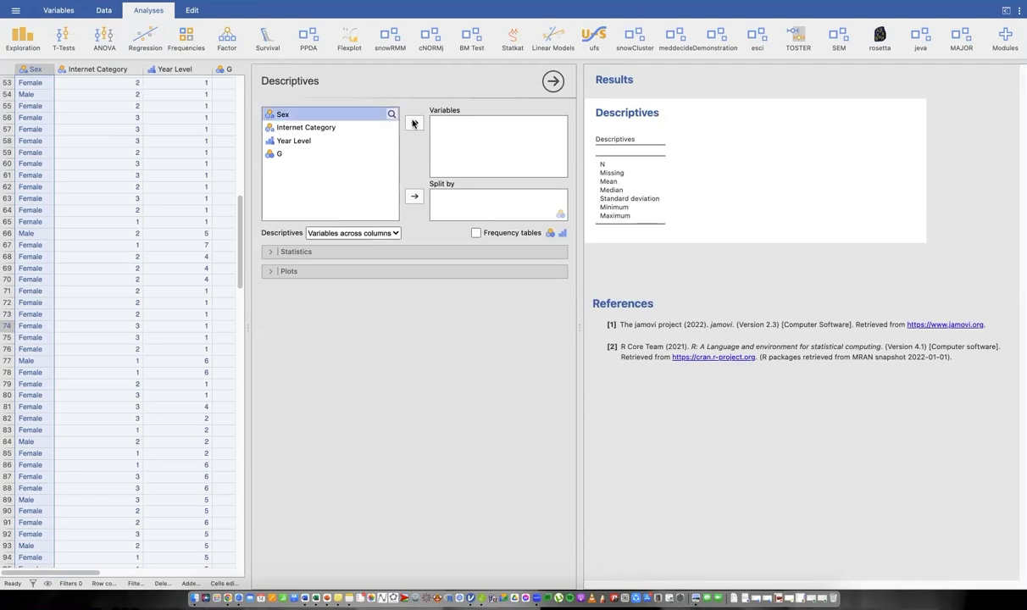
click(414, 123)
click(415, 123)
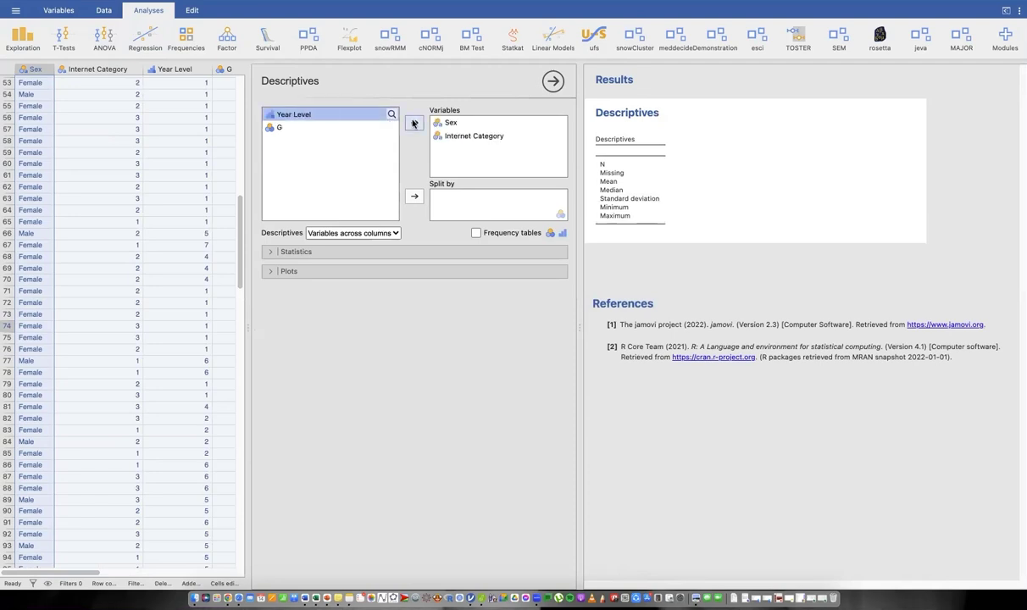
click(415, 123)
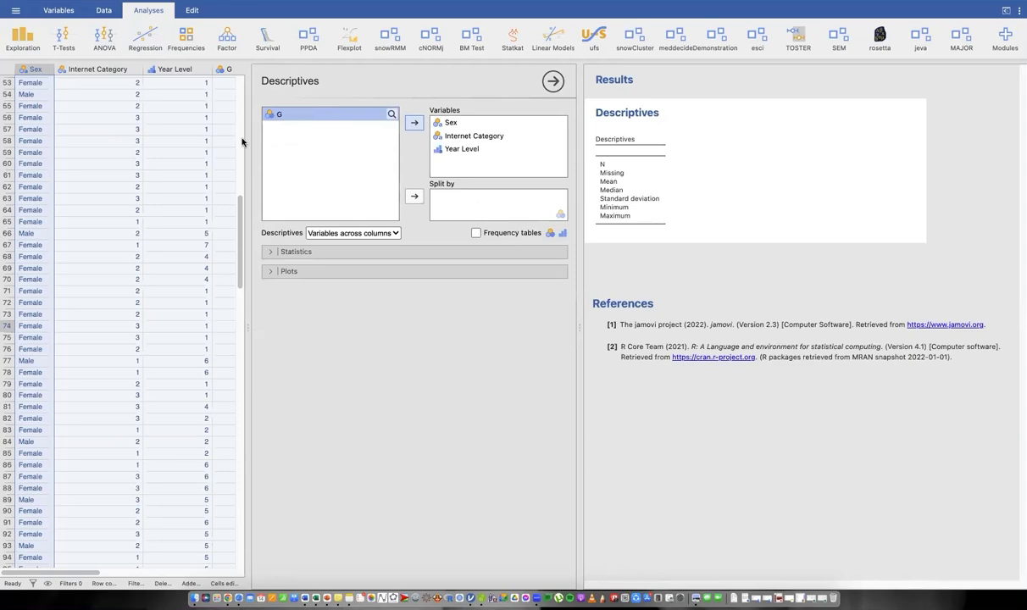
Step: Switch to the Word document and remove the Locality item from the lists under research questions 1, 2 and 3
key(ctrl+Right)
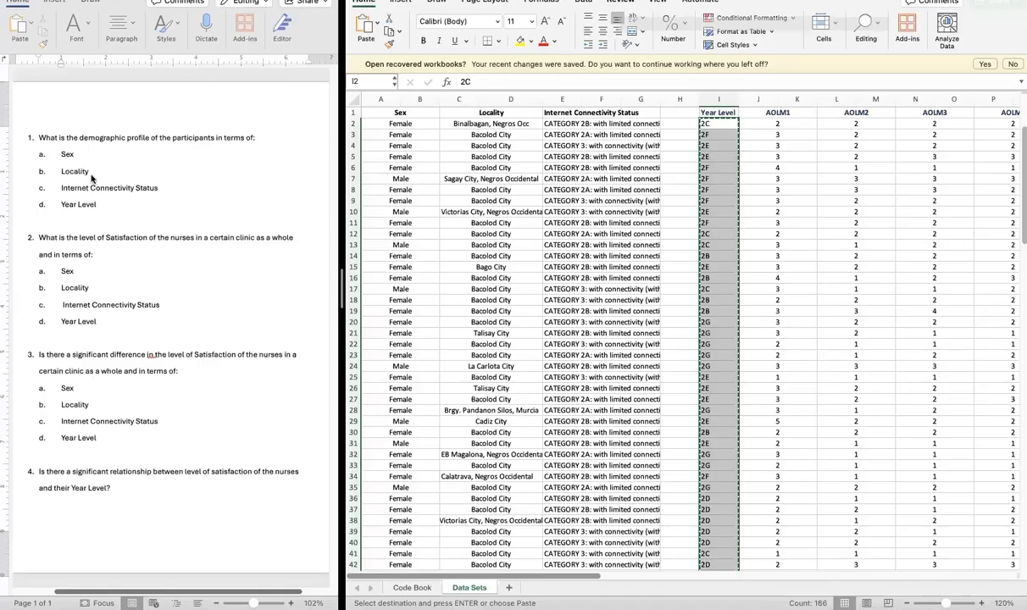
triple_click(77, 173)
key(BackSpace)
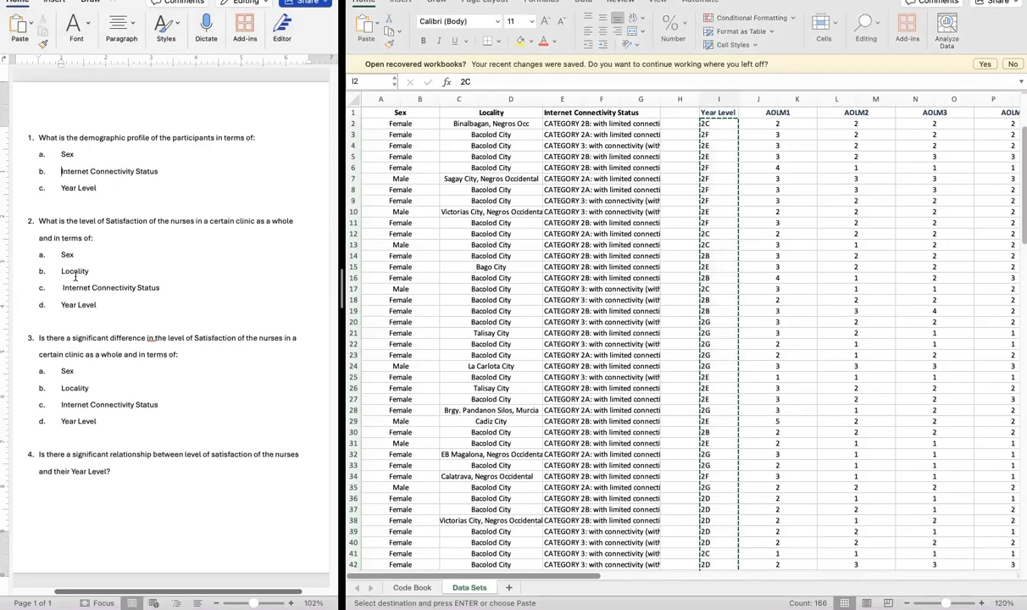
double_click(76, 275)
click(76, 274)
key(super+z)
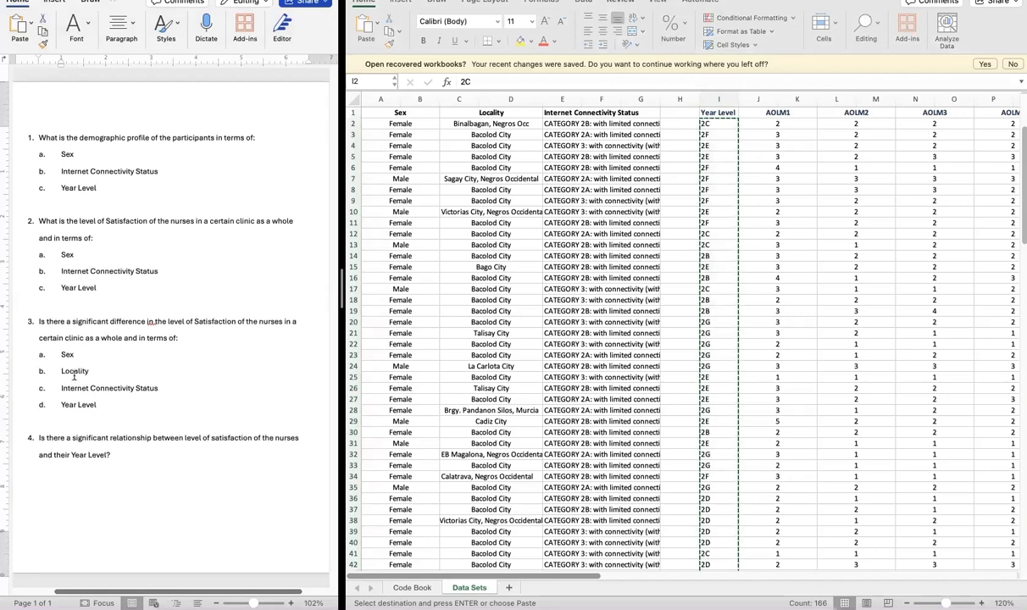
key(super+z)
Step: Recheck research question 1, return to jamovi and add frequency tables to the Descriptives of Sex, Internet Category and Year Level
drag(39, 135, 111, 204)
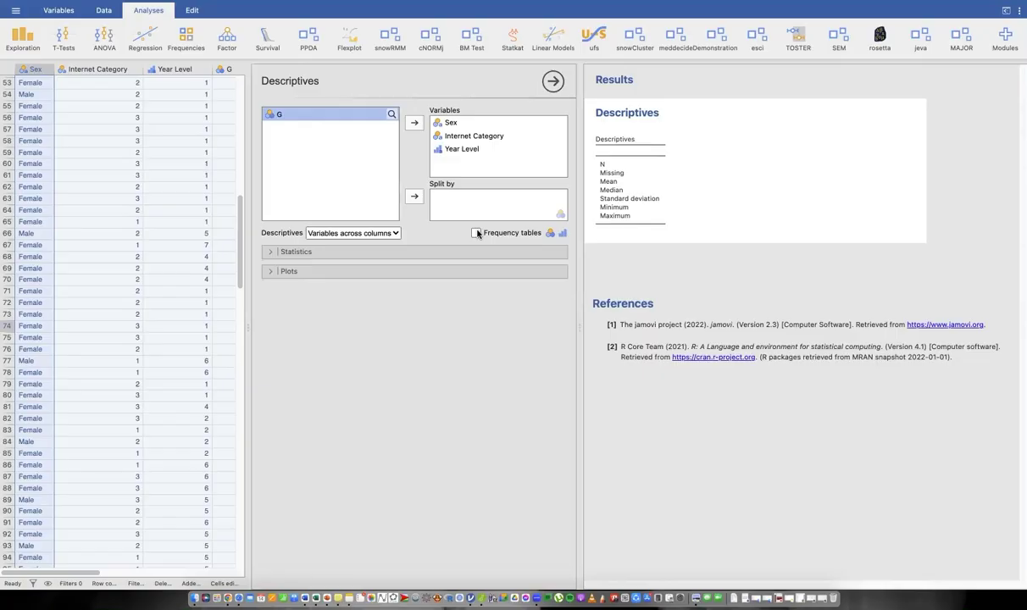
click(476, 233)
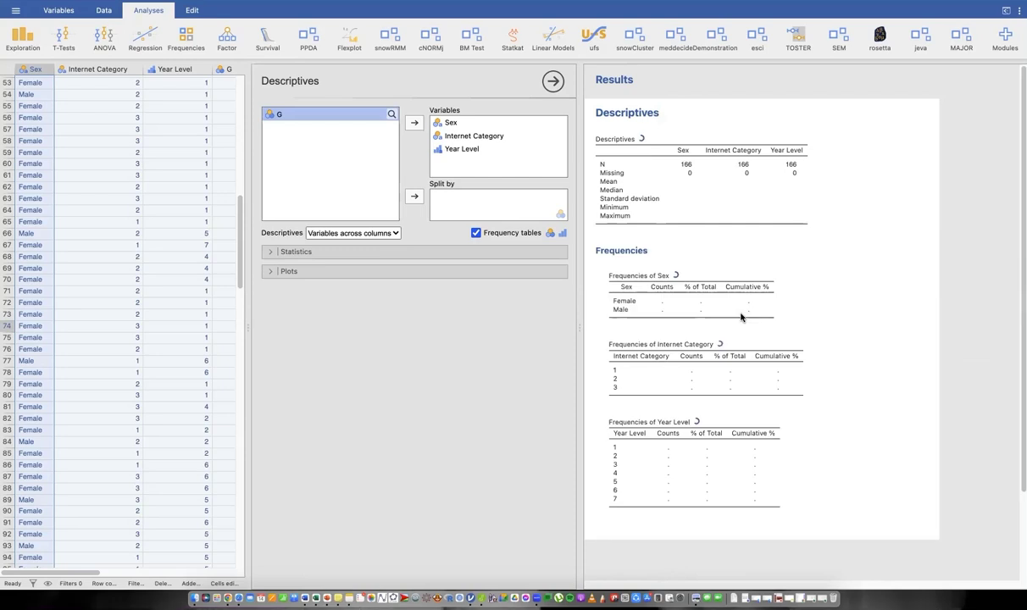
scroll(700, 331, down, 2)
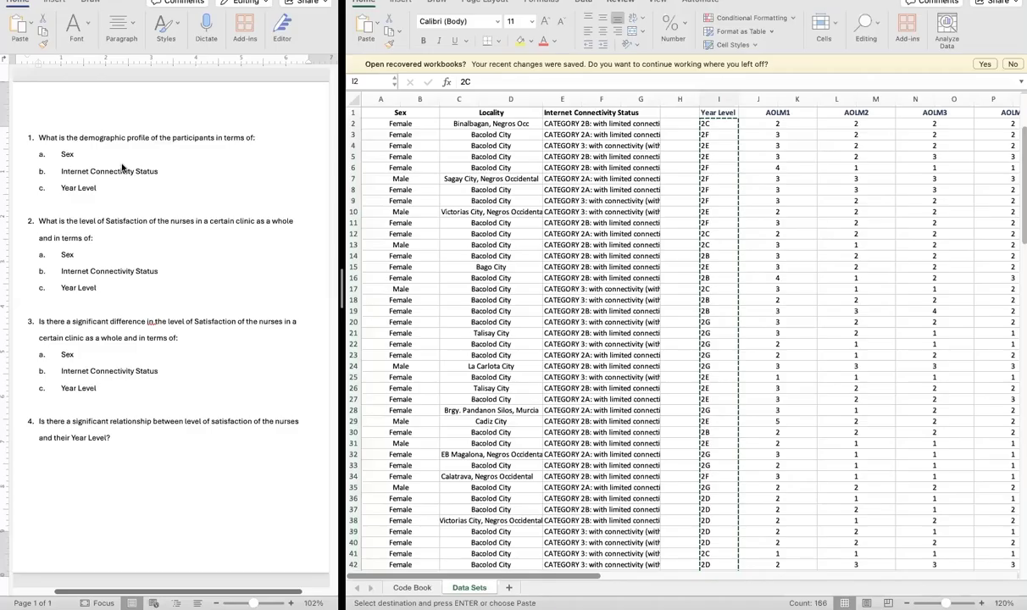
Step: Reread research question 2 in Word and look through the survey item columns AOLM1 to EOL5 in the Excel Data Sets sheet
click(121, 166)
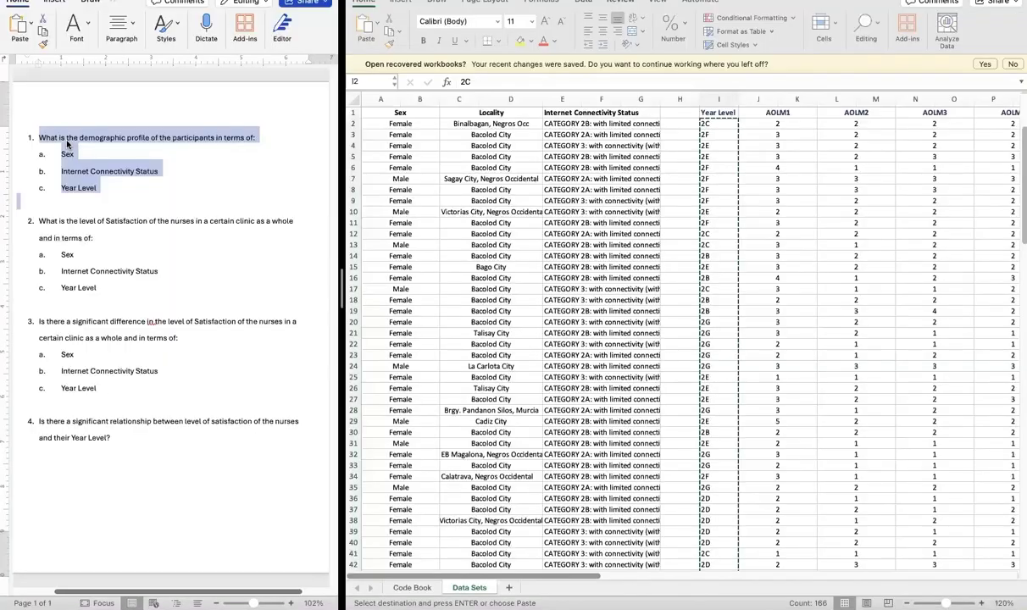
drag(37, 222, 83, 239)
drag(183, 226, 235, 221)
click(773, 184)
scroll(773, 184, right, 5)
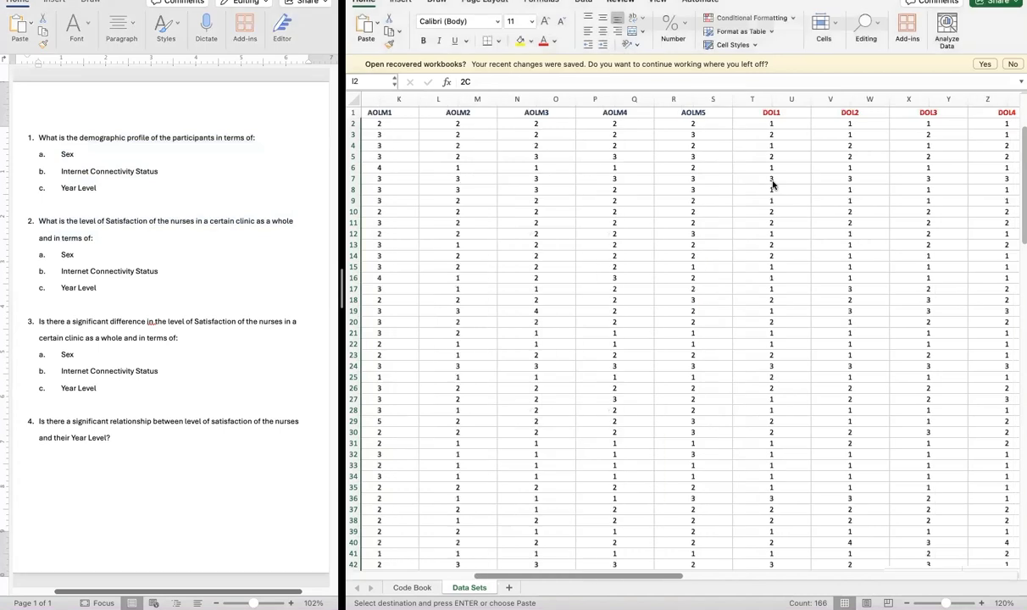
scroll(548, 146, left, 2)
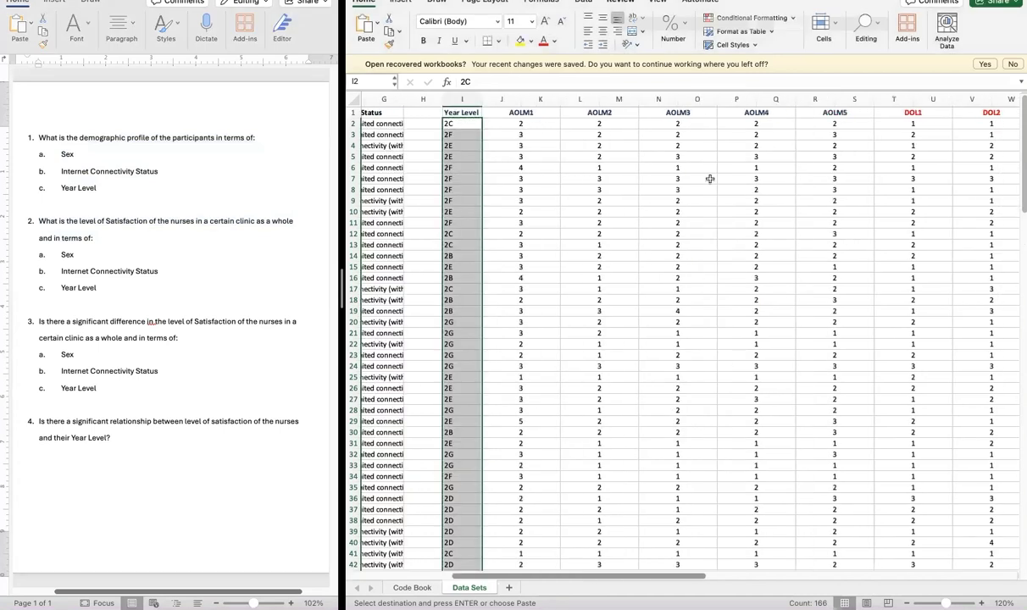
scroll(710, 178, right, 5)
scroll(644, 152, right, 5)
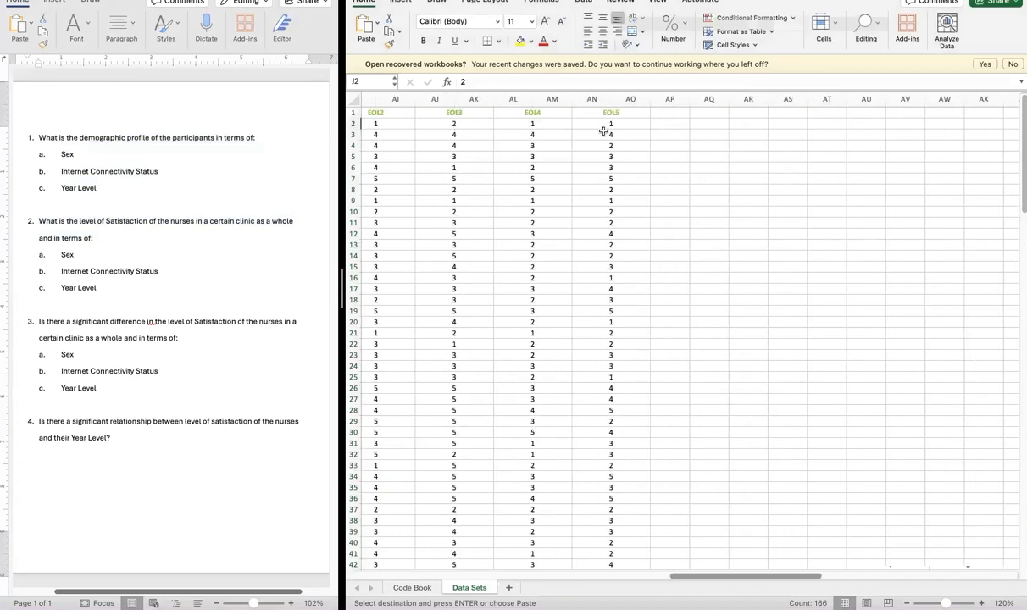
click(598, 134)
key(Up)
scroll(421, 177, left, 8)
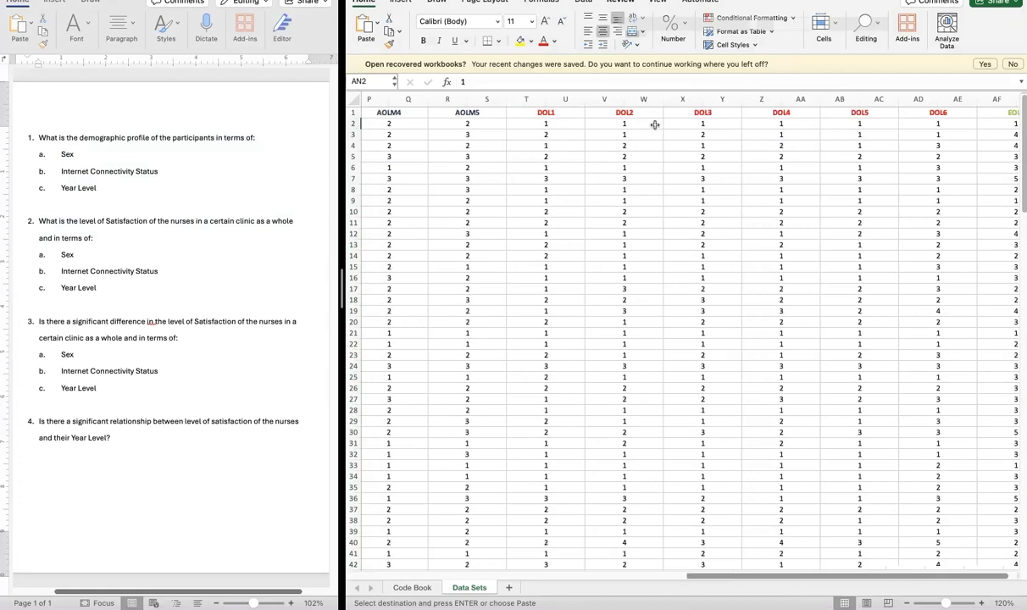
scroll(710, 110, left, 6)
Step: Select the entire columns from AOLM1 through EOL5 in the Data Sets sheet
key(super+z)
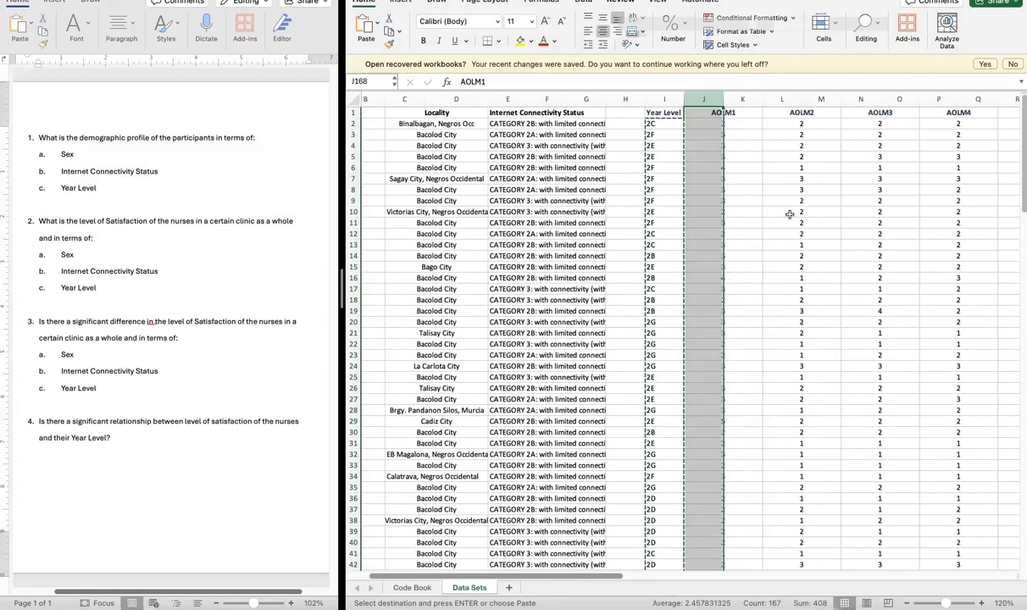
scroll(789, 214, right, 15)
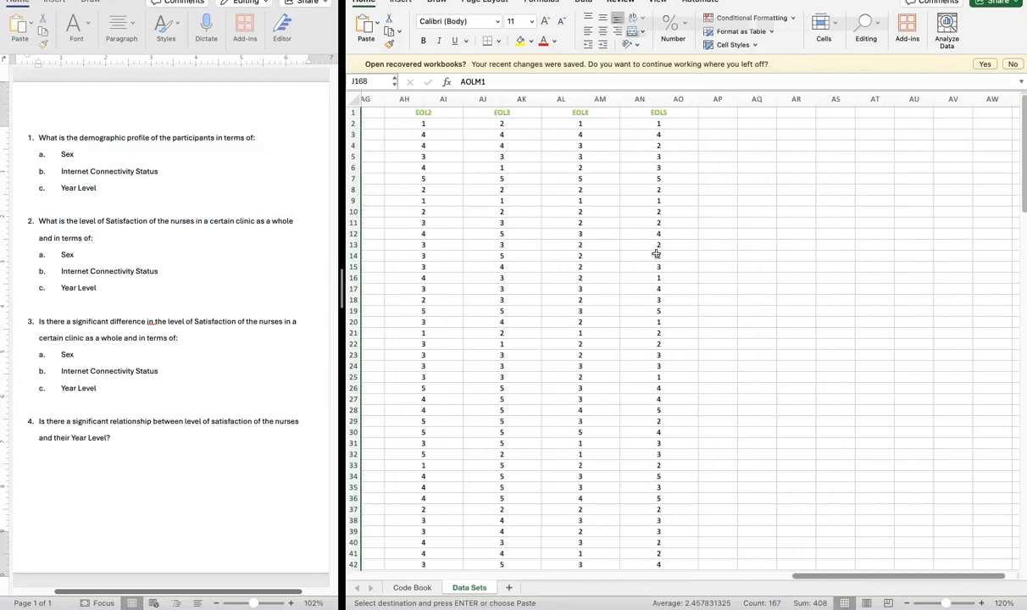
shift+click(655, 254)
scroll(656, 254, left, 10)
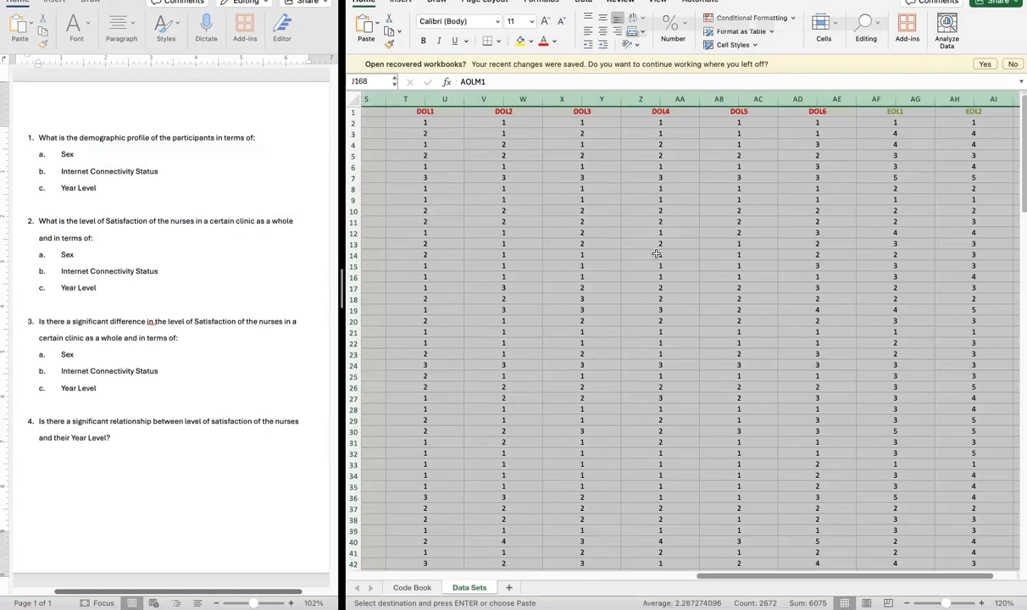
scroll(656, 254, left, 10)
scroll(656, 254, right, 2)
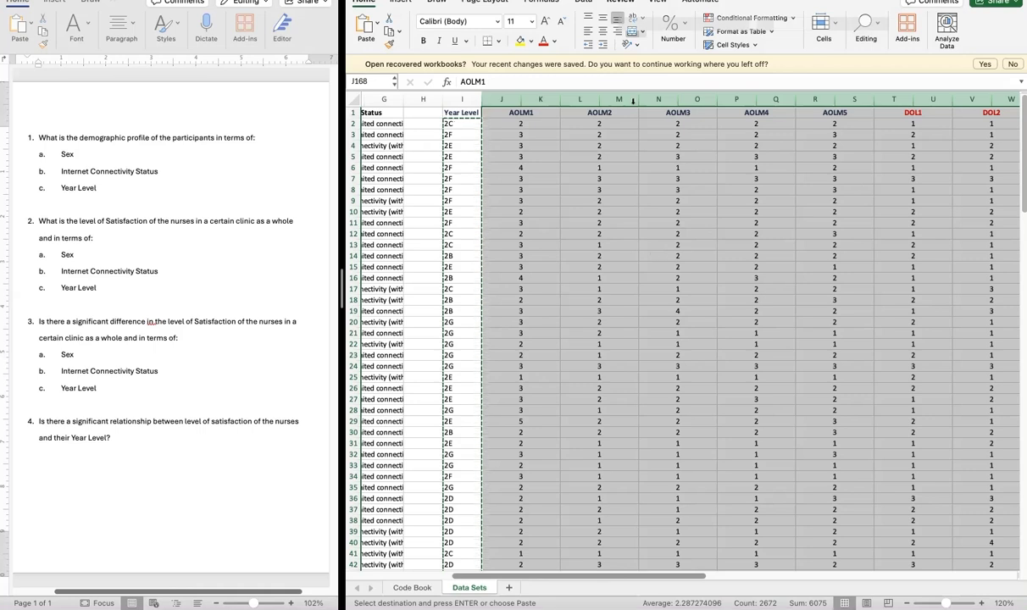
Step: Copy the item responses without headers, from AOLM1 in row 2 through EOL5 in row 167
key(Down)
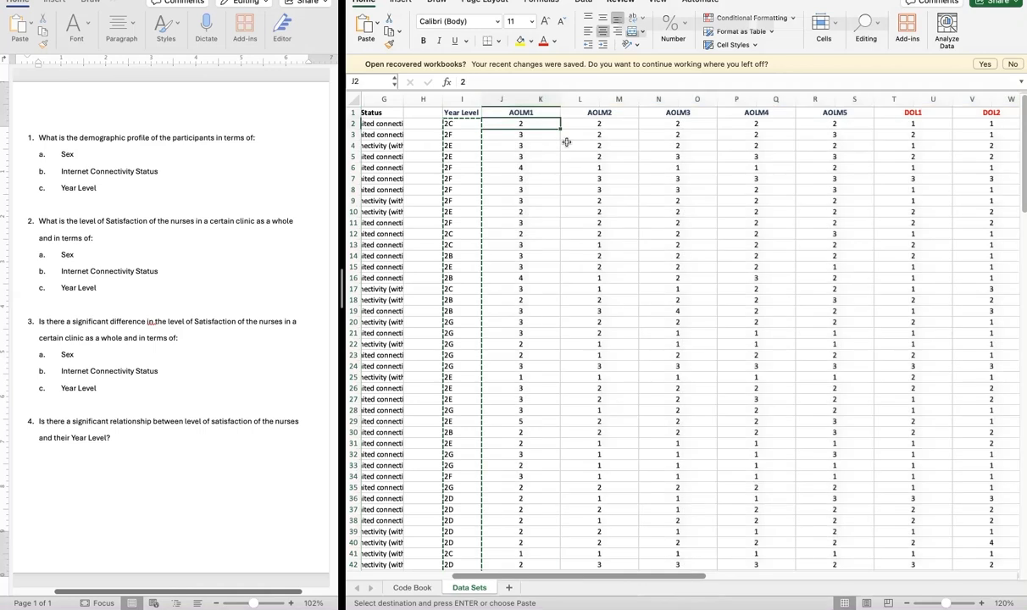
key(shift+Right)
key(ctrl+shift+Right)
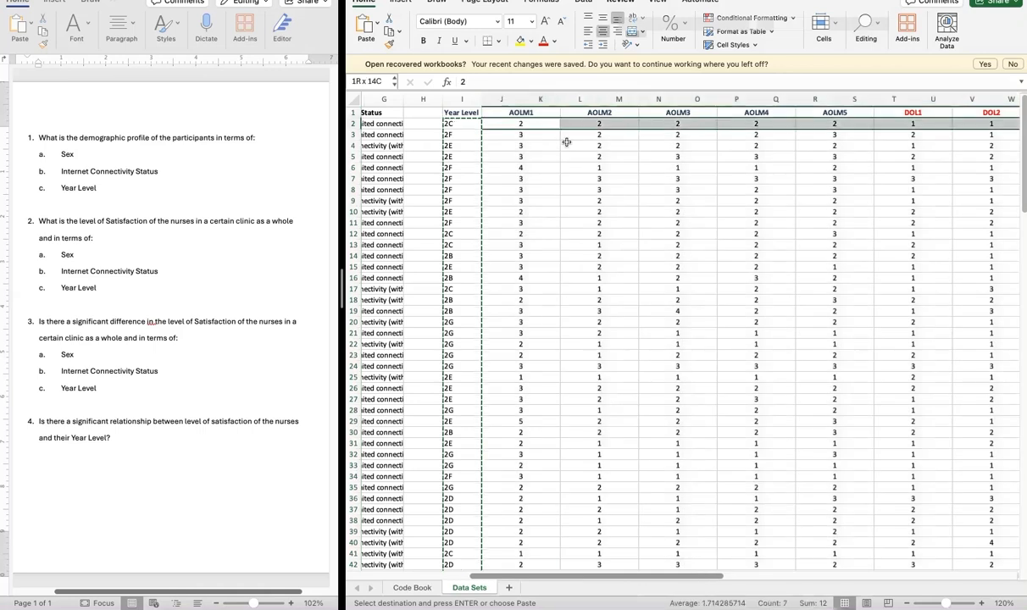
key(ctrl+shift+Right)
key(ctrl+shift+Right)
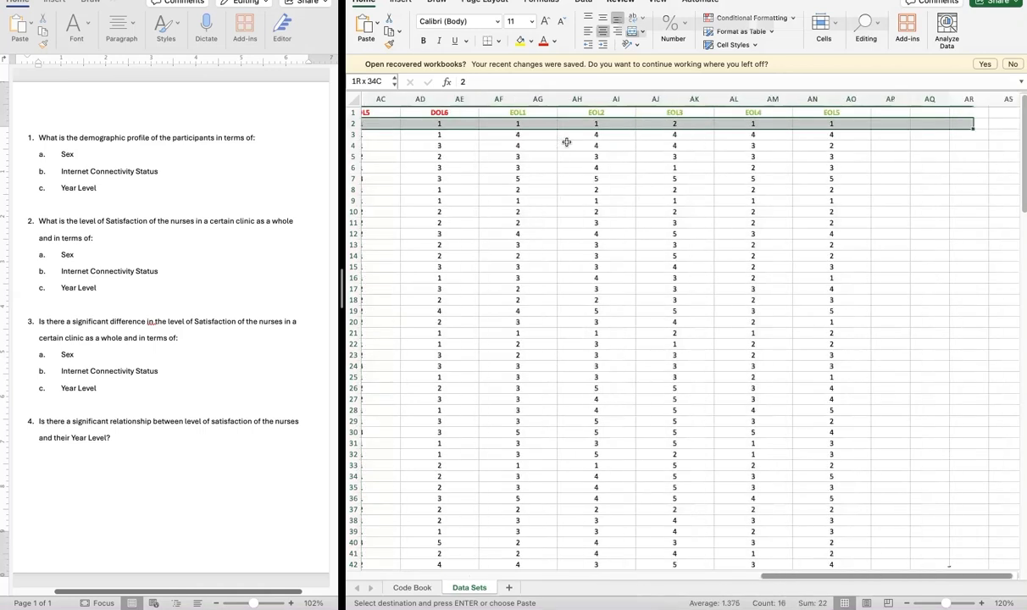
key(ctrl+shift+Down)
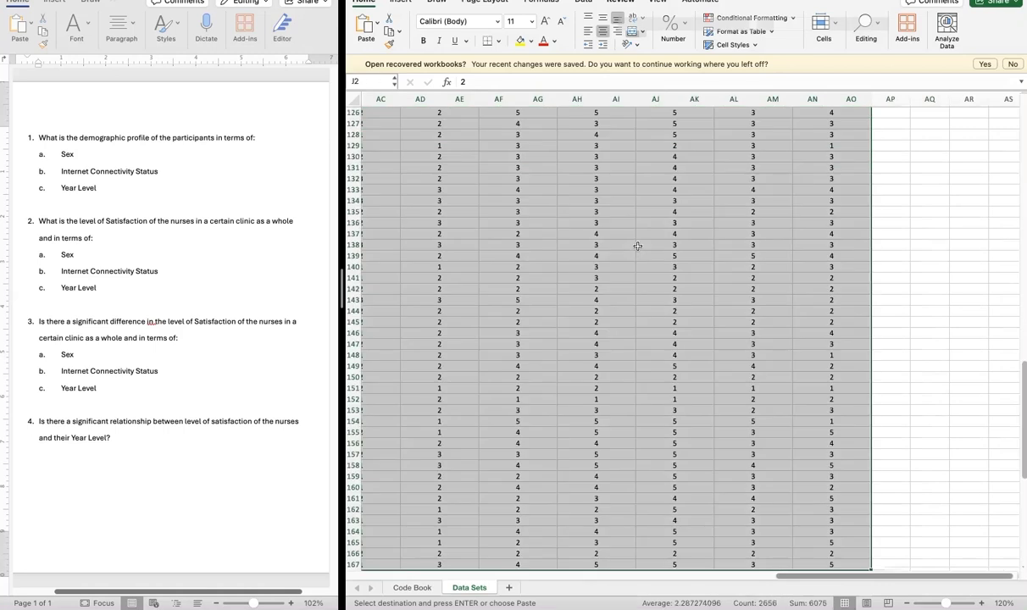
scroll(637, 245, left, 5)
scroll(637, 245, left, 10)
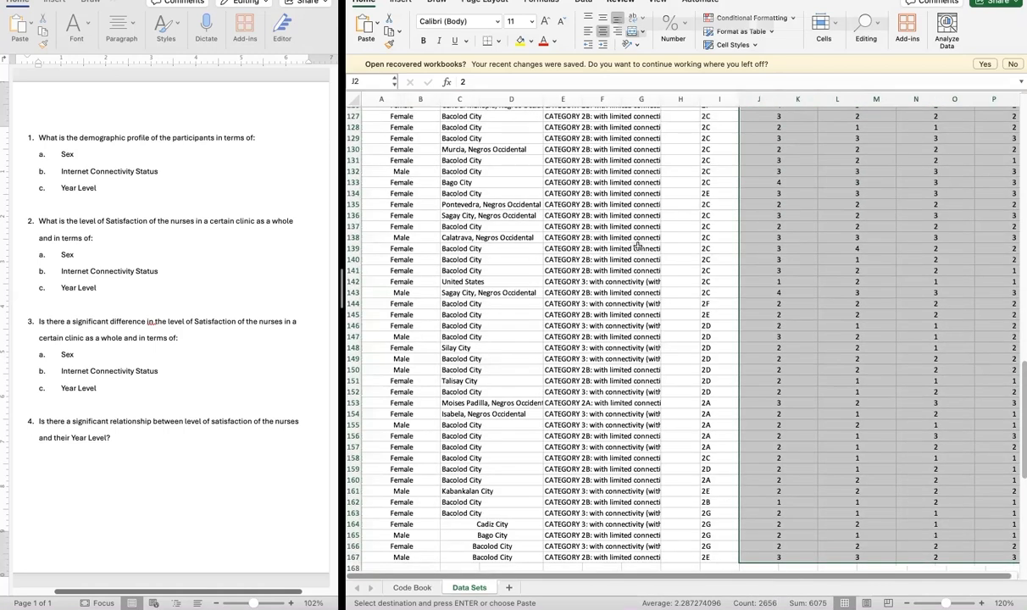
scroll(637, 245, up, 5)
scroll(638, 245, up, 20)
scroll(638, 246, right, 7)
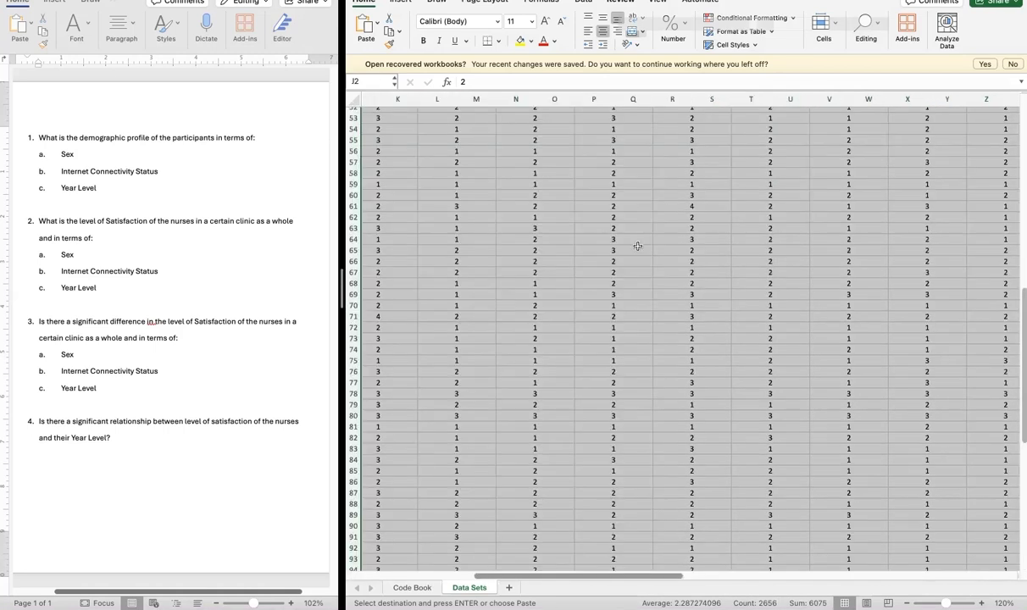
scroll(638, 246, up, 15)
scroll(637, 245, right, 4)
scroll(638, 246, left, 3)
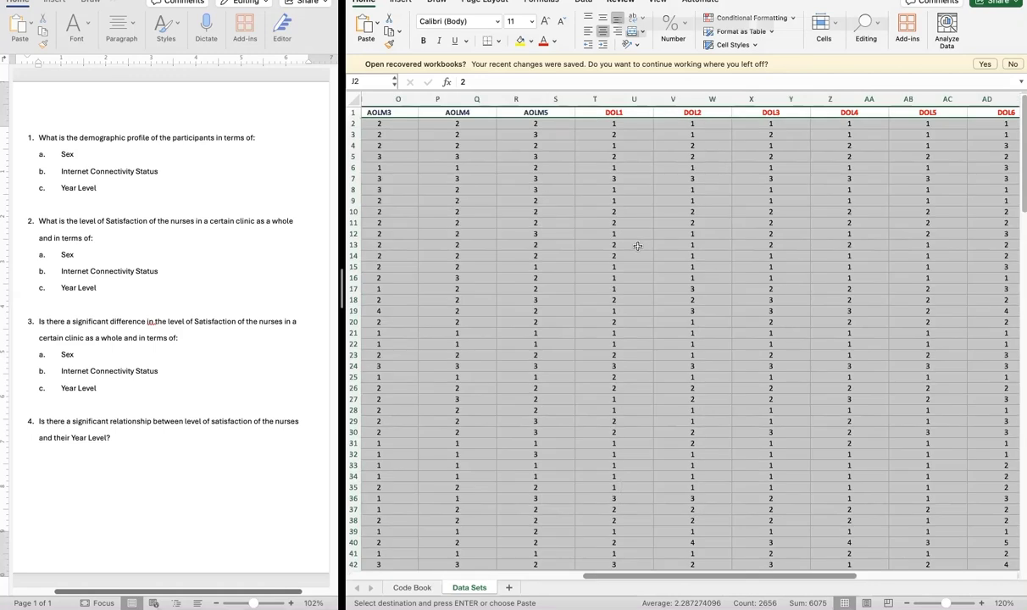
scroll(637, 246, left, 6)
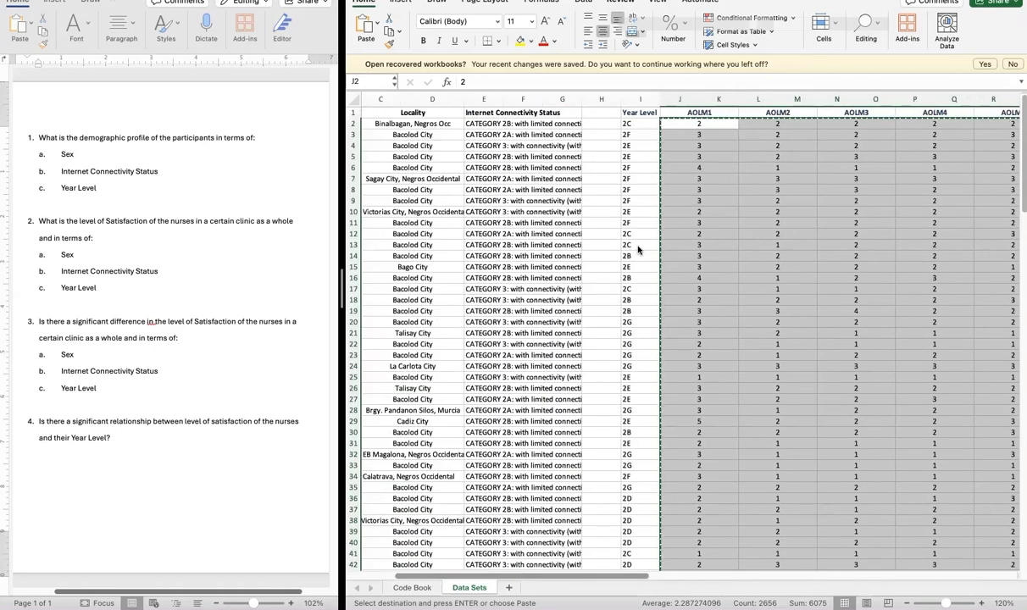
Step: Switch to jamovi and paste the copied item responses into the data, starting at row 1 of column G
key(ctrl+Left)
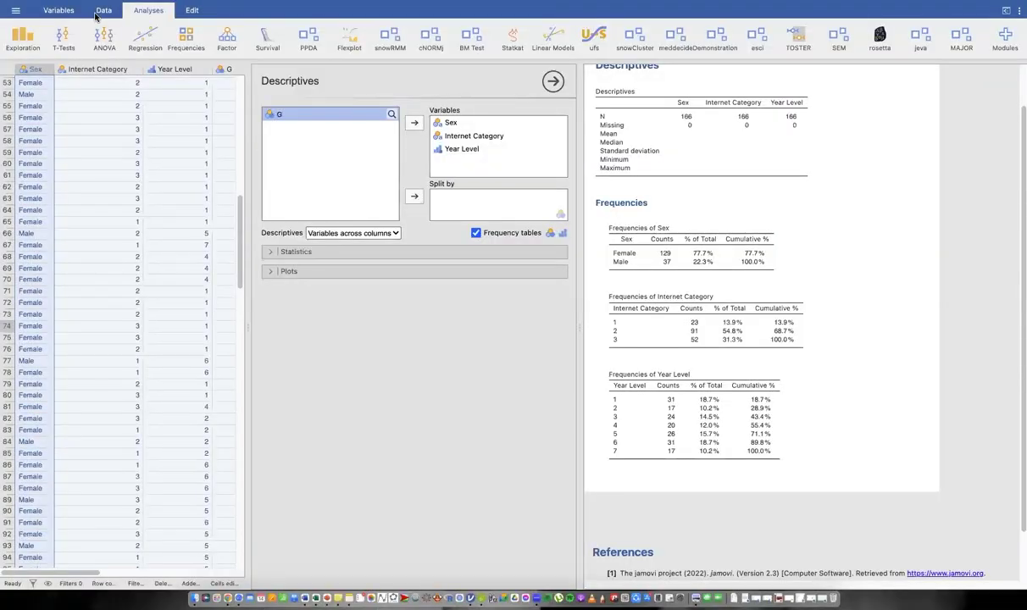
click(101, 10)
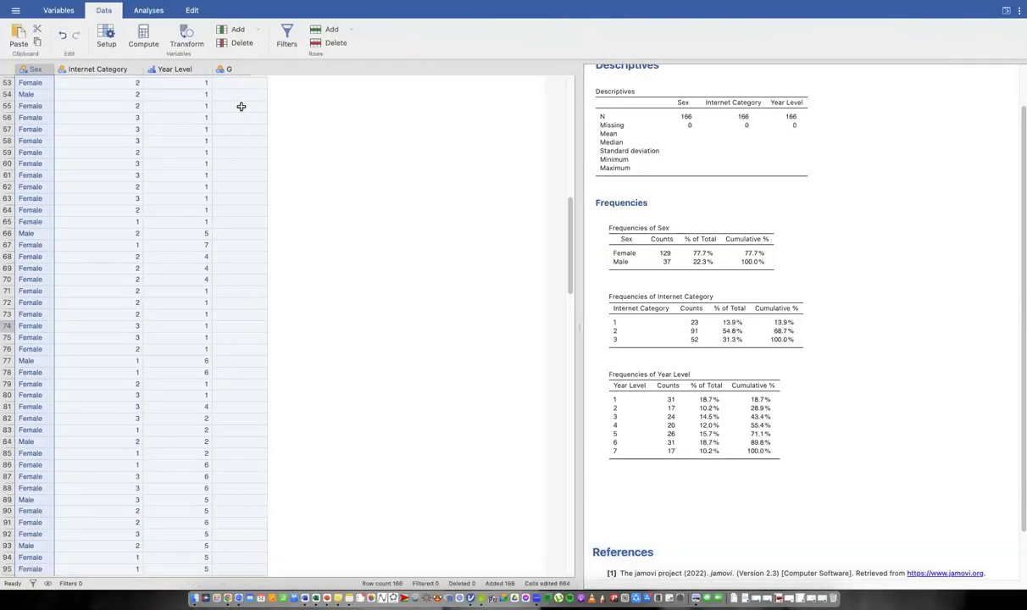
scroll(241, 106, up, 10)
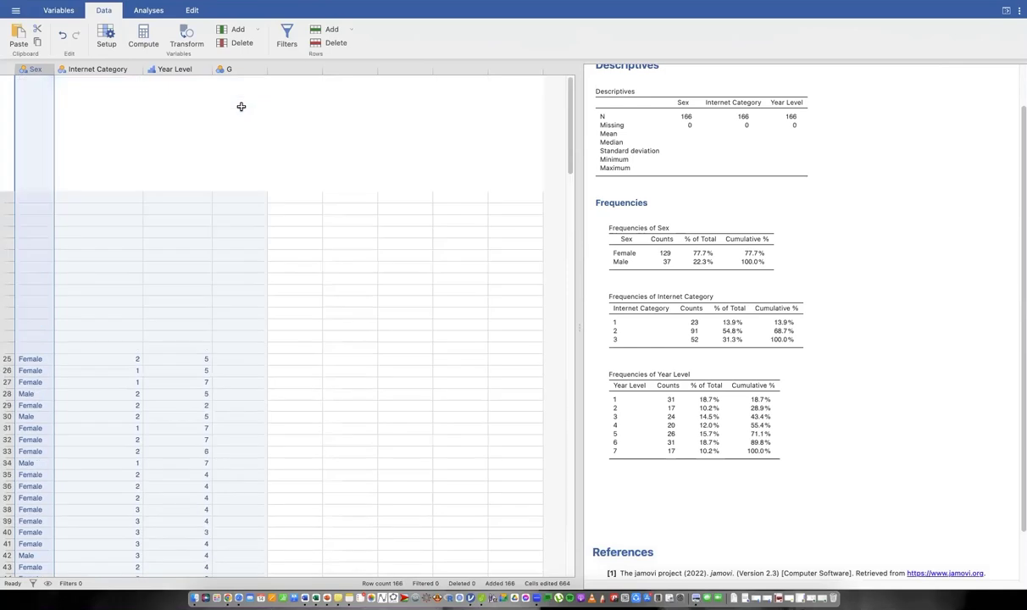
click(241, 85)
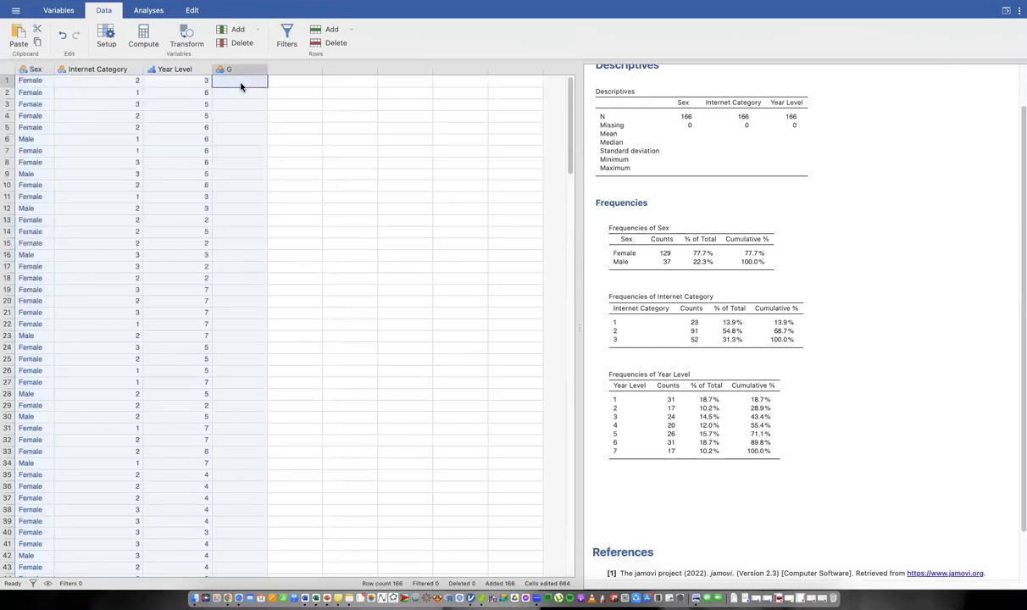
key(super+v)
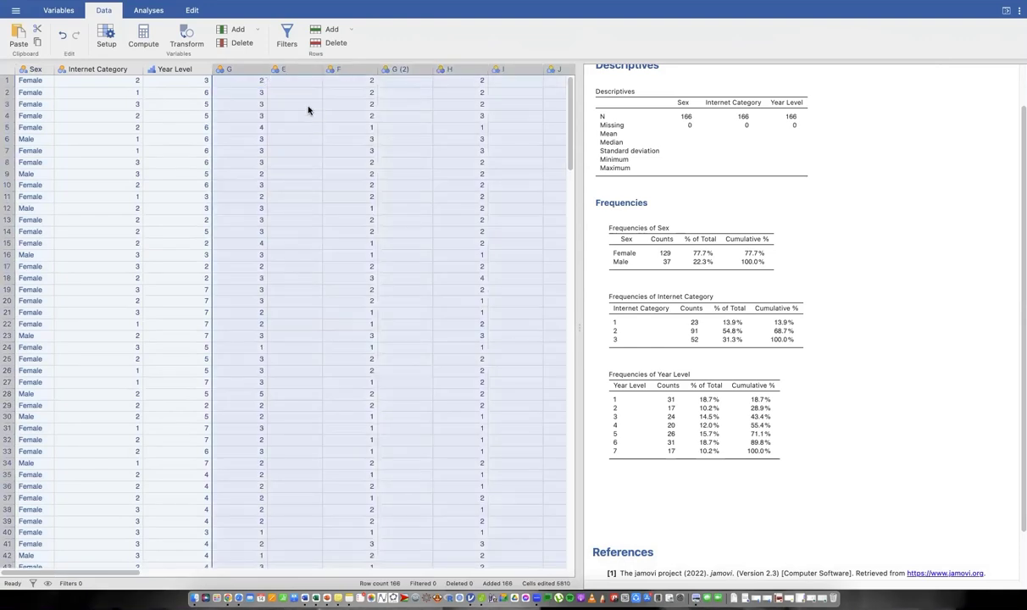
Step: Delete the empty column E from the pasted data
click(295, 127)
click(306, 69)
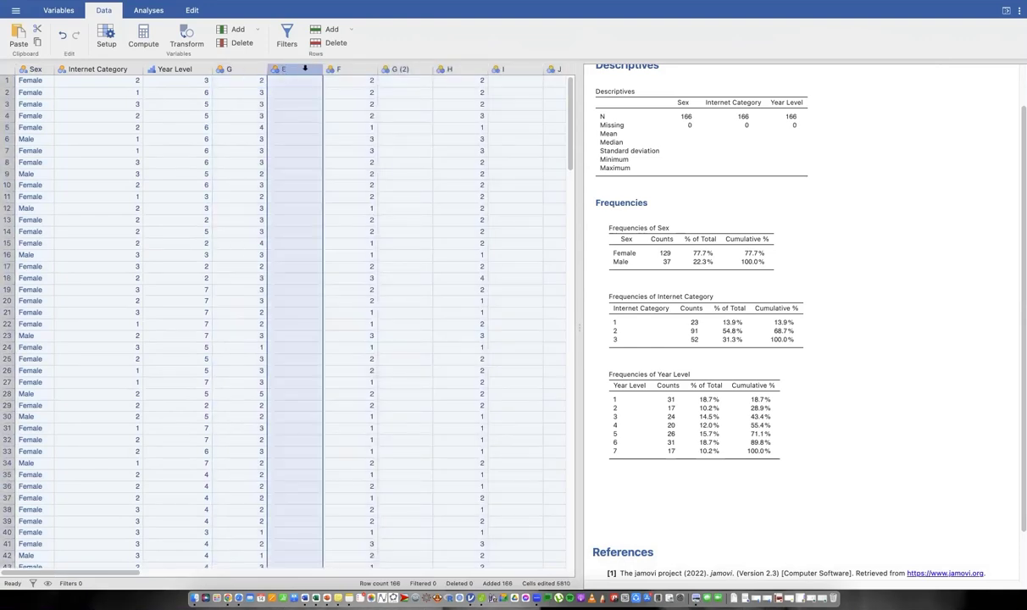
right_click(334, 134)
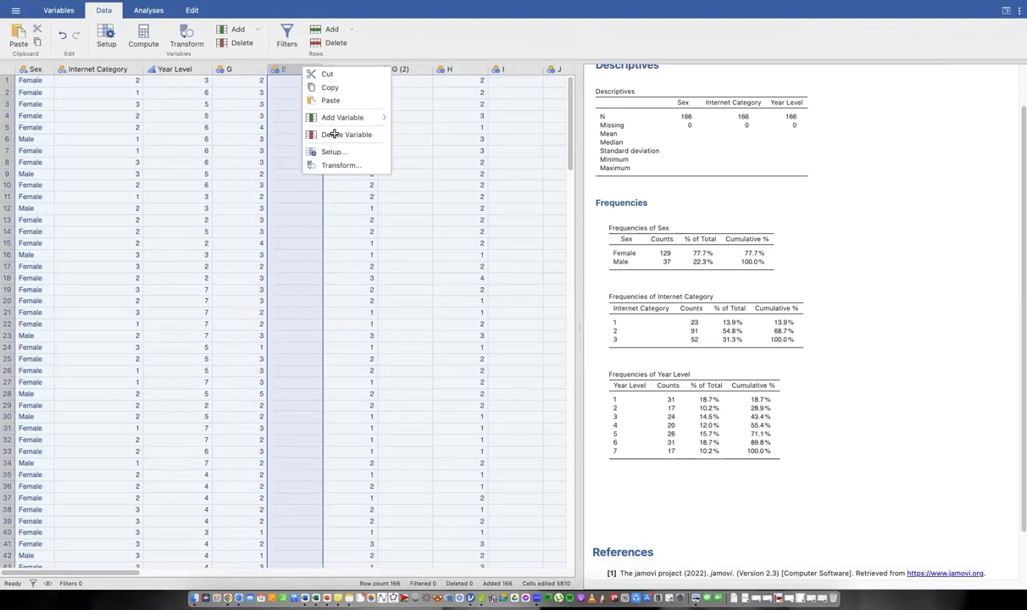
click(334, 134)
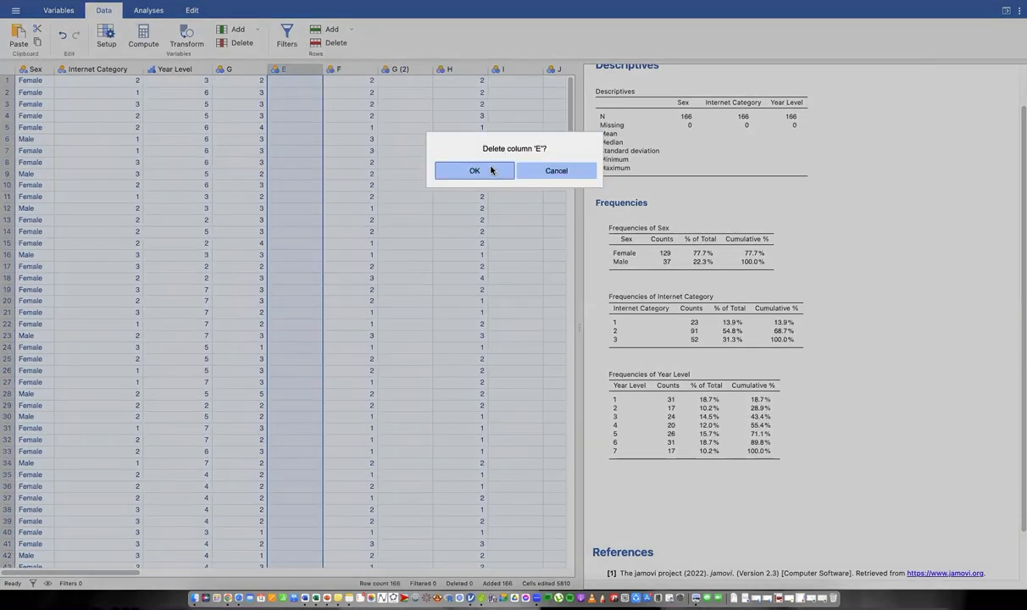
key(Return)
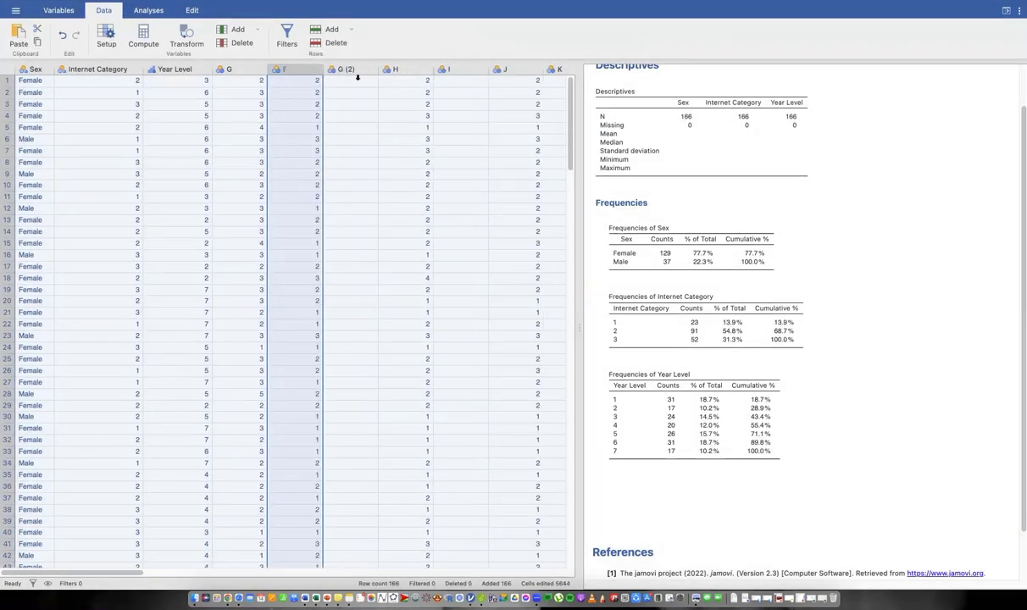
Step: Delete the empty column G (2) from the pasted data
click(358, 77)
right_click(365, 129)
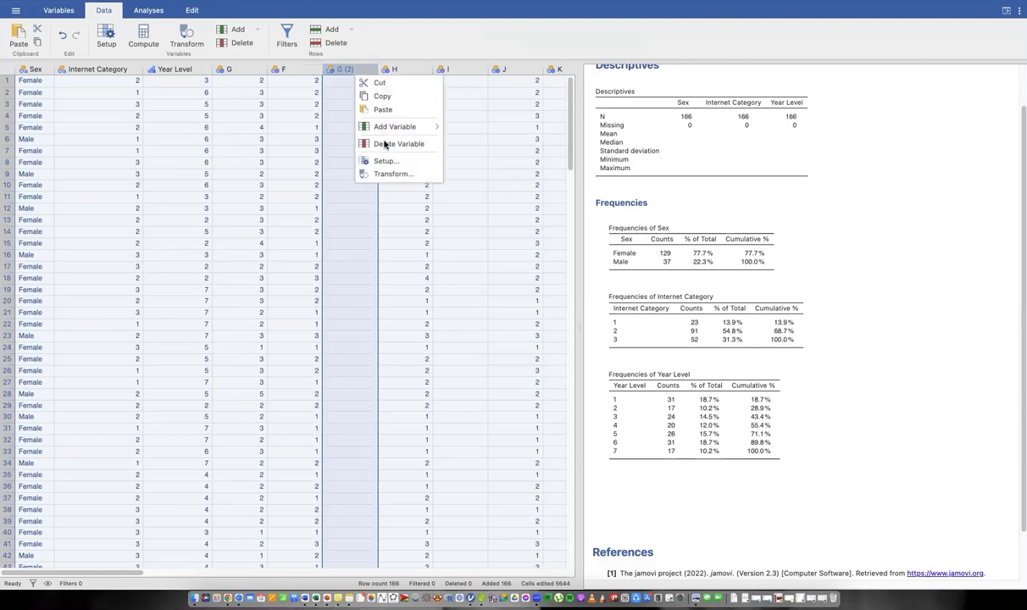
Step: Delete the empty columns G (2) and I from the dataset, confirming each deletion
click(390, 83)
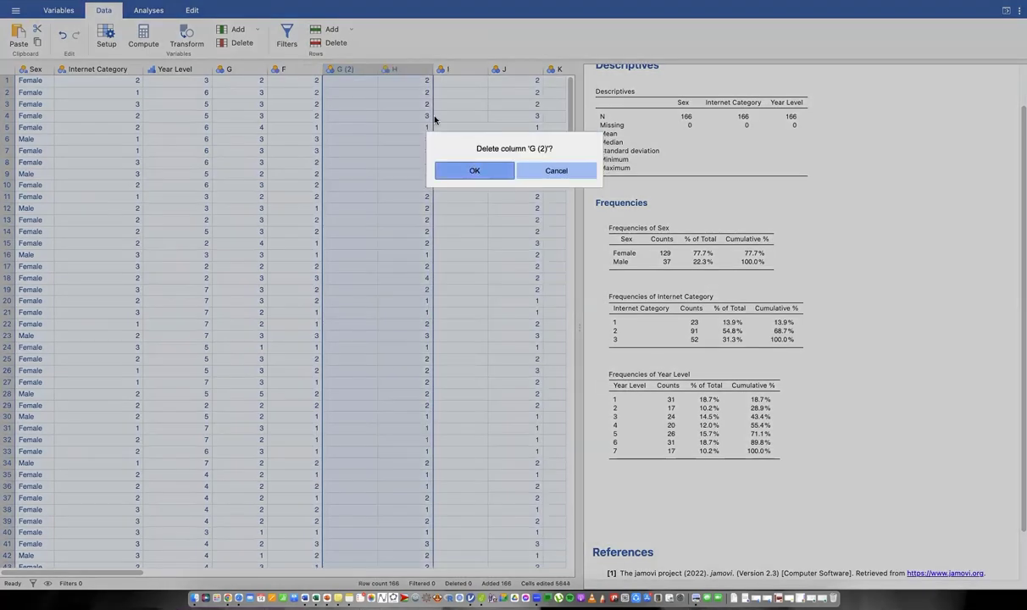
key(Return)
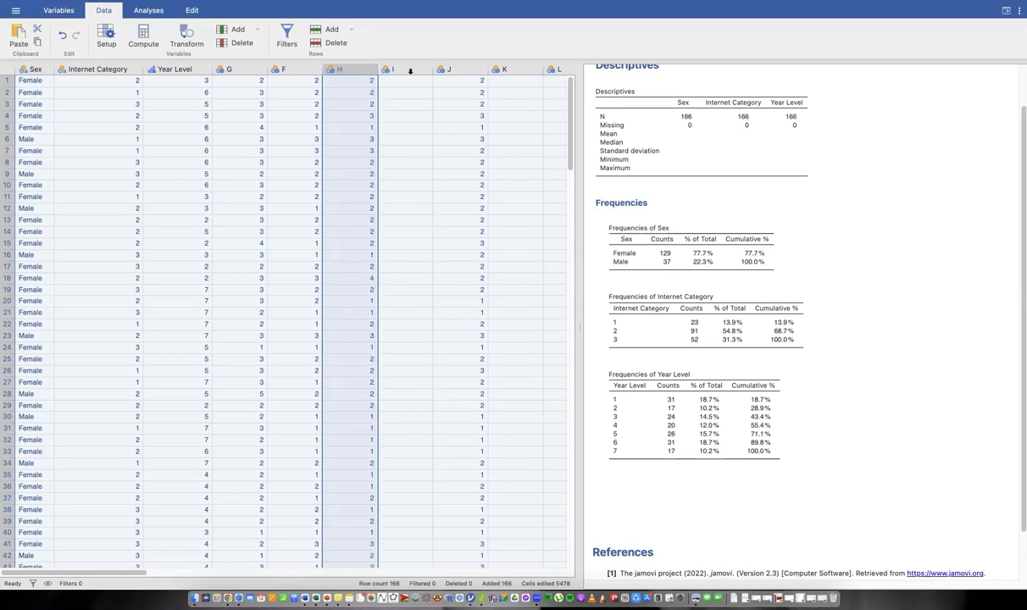
right_click(409, 71)
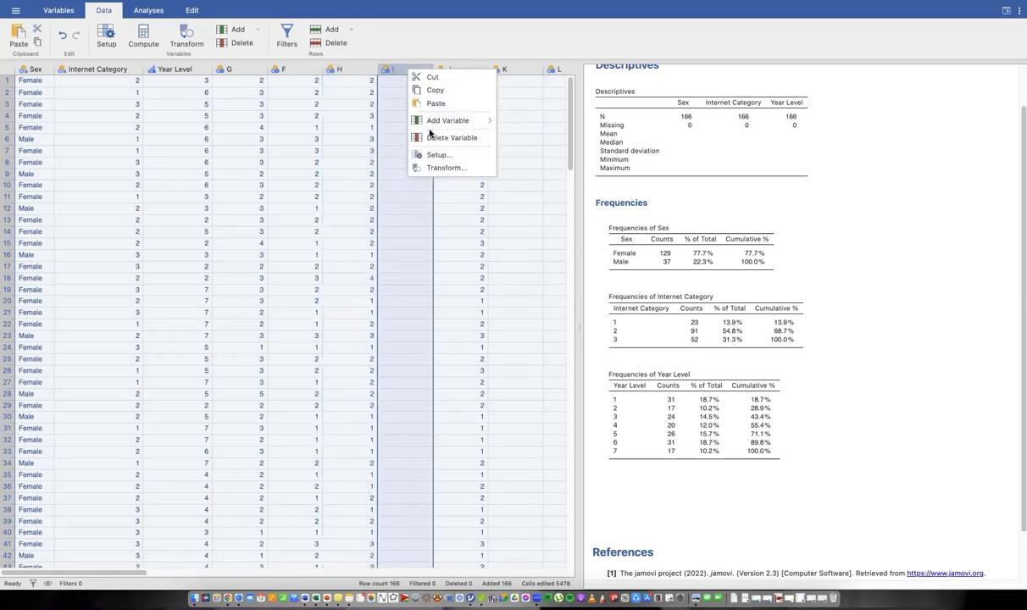
click(432, 137)
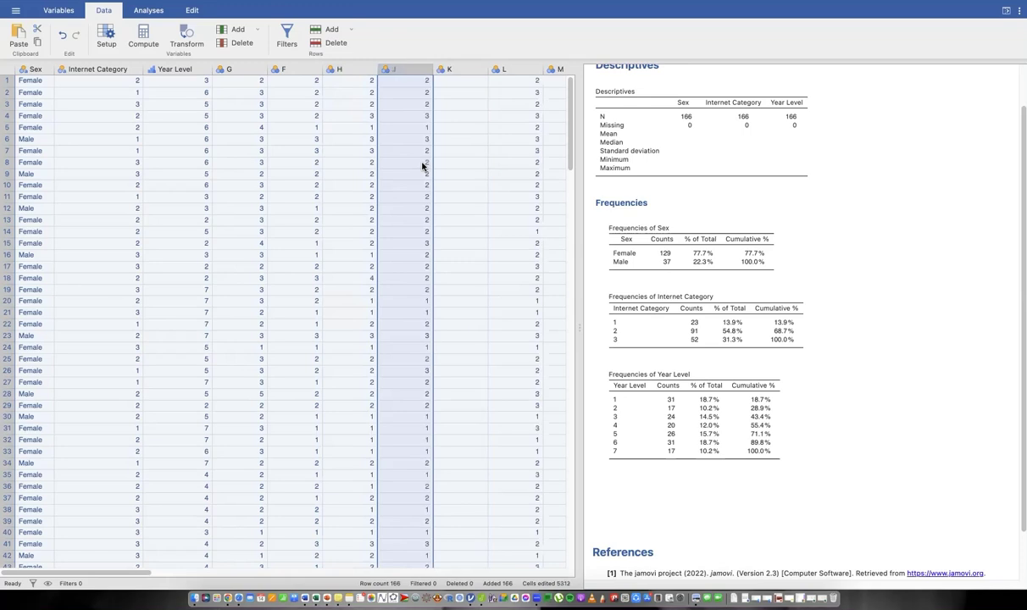
Step: Delete the empty columns K and M from the dataset, confirming each deletion
scroll(422, 166, right, 3)
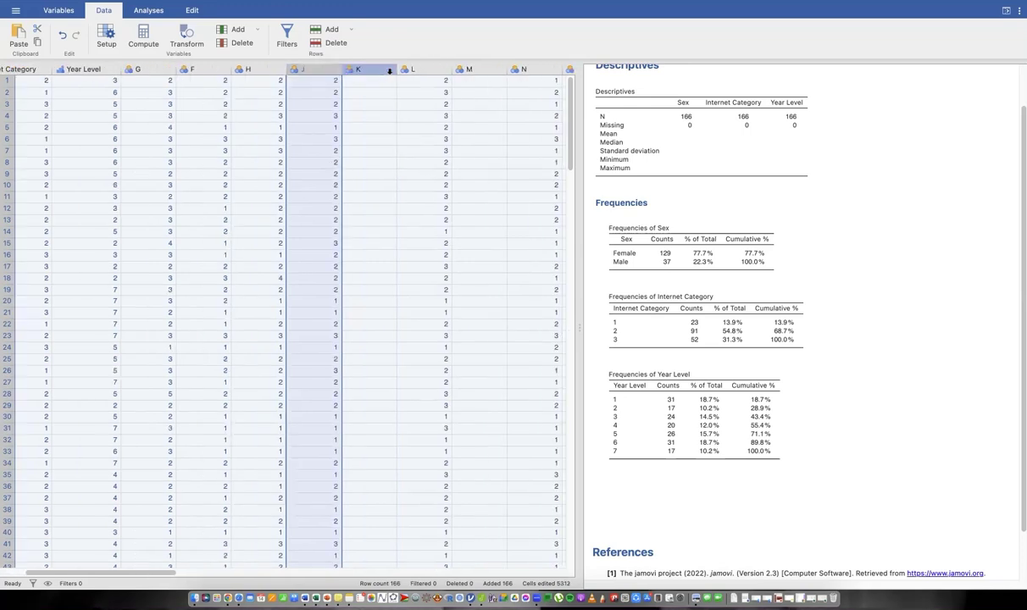
click(389, 71)
right_click(389, 71)
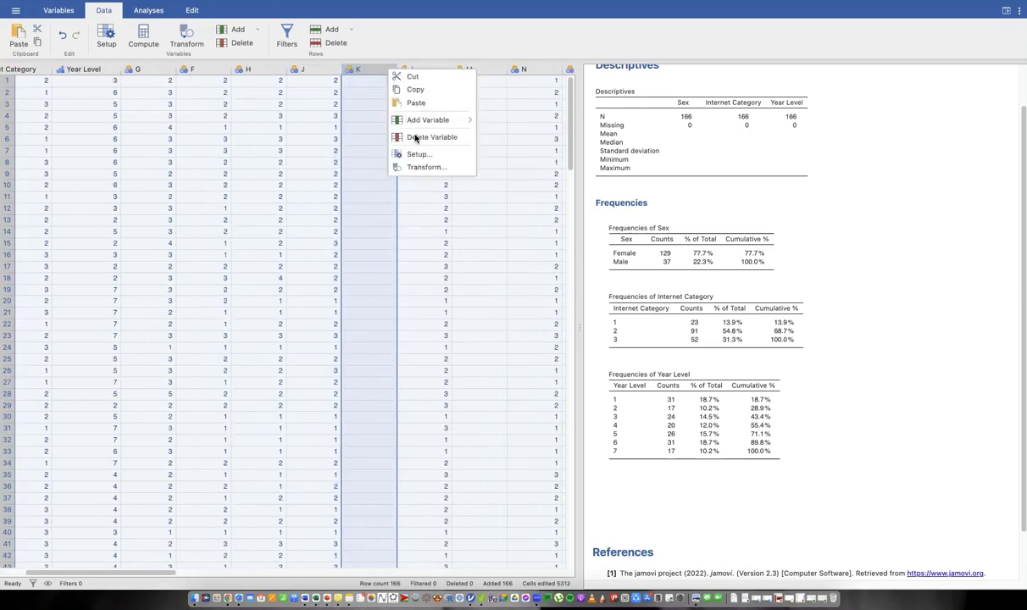
click(473, 137)
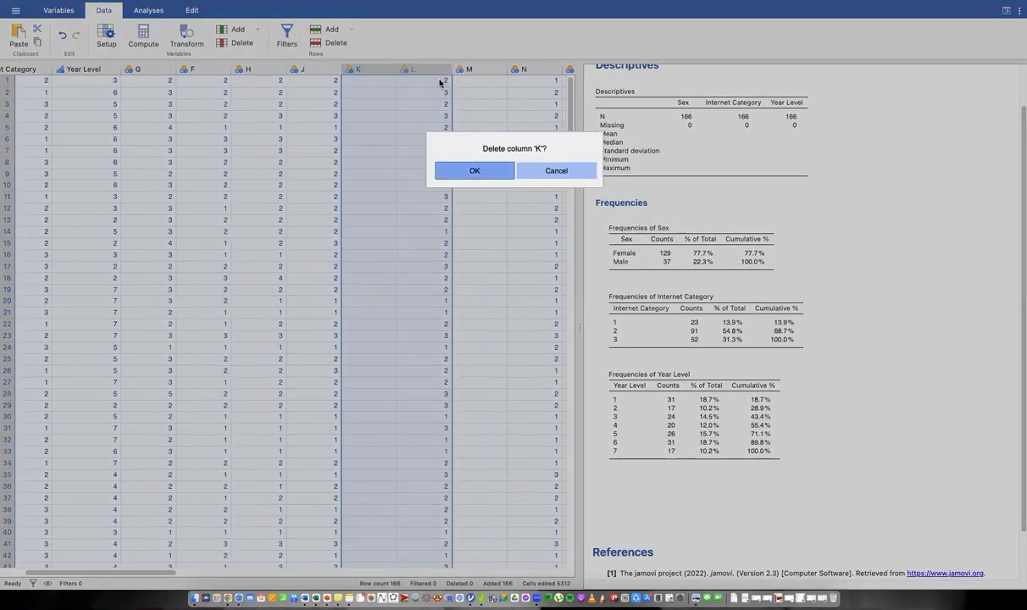
key(Return)
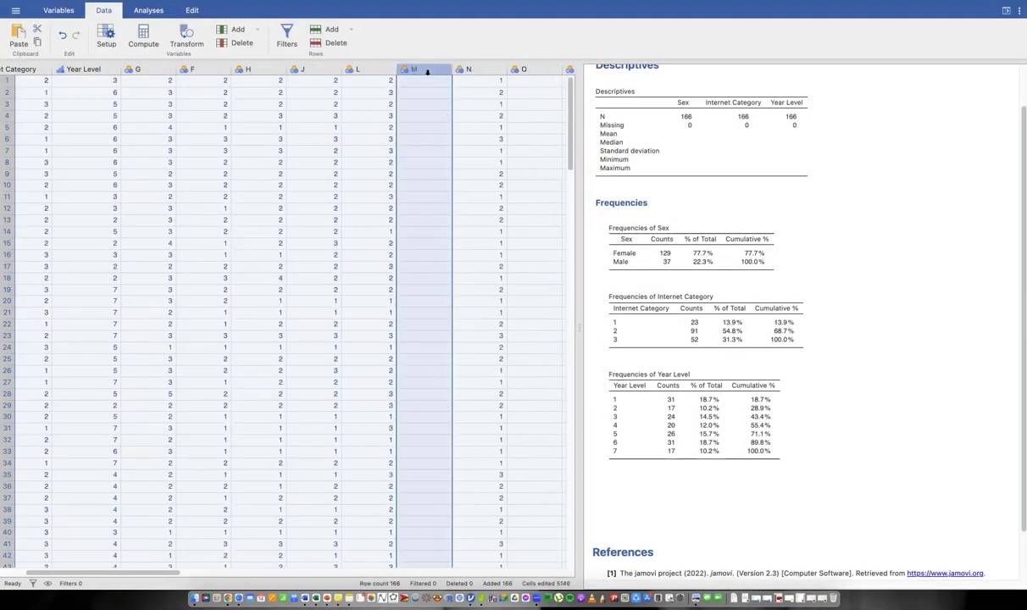
right_click(427, 73)
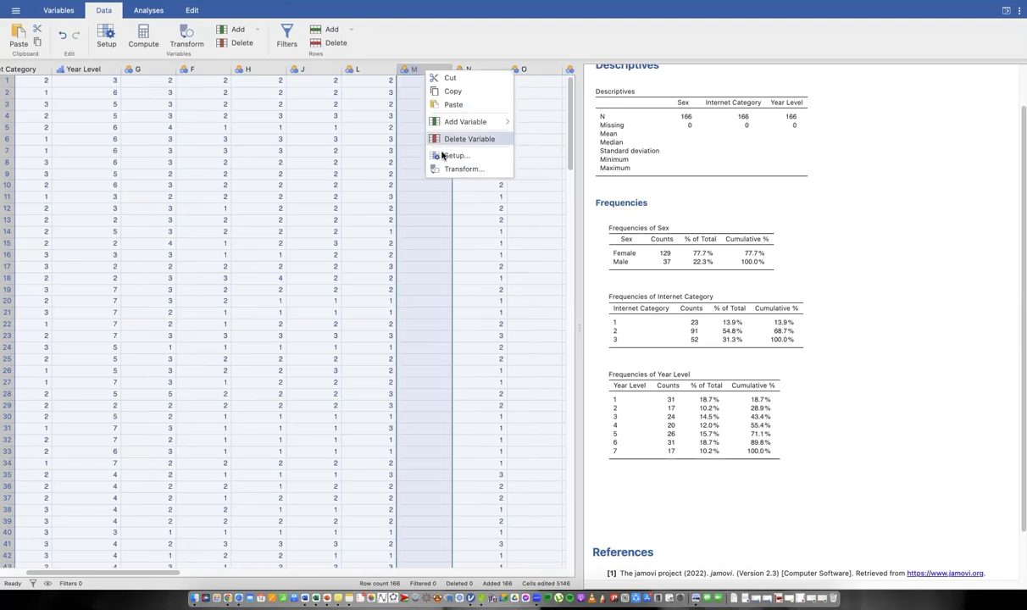
click(453, 140)
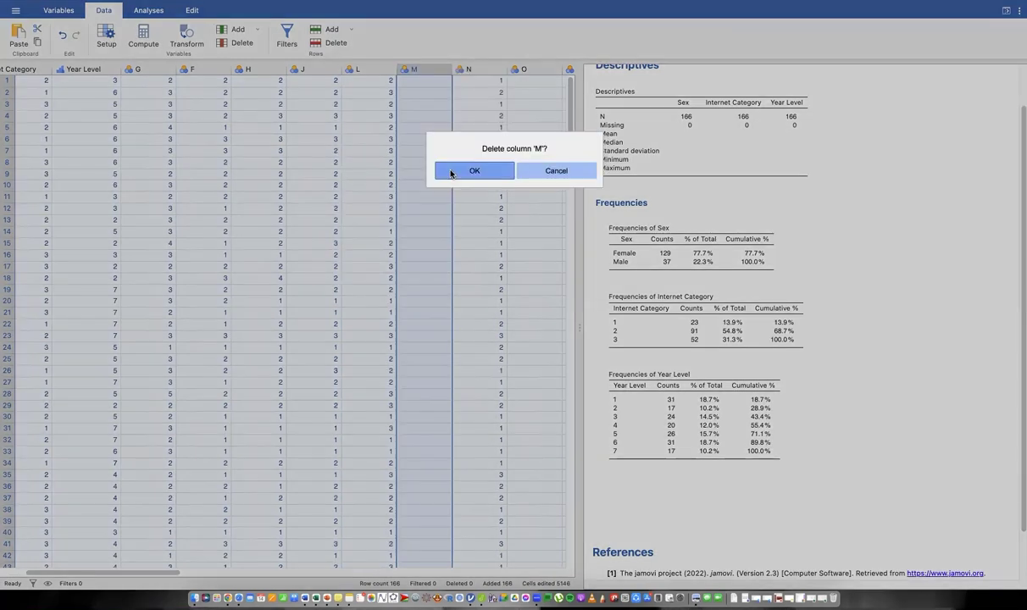
click(451, 170)
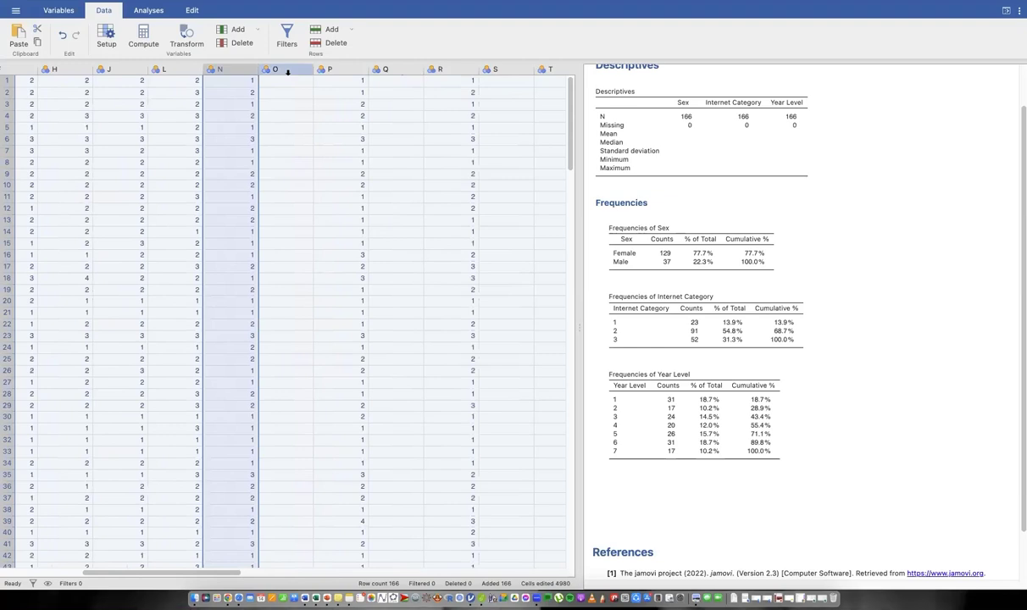
Step: Select the empty columns O, Q and S together and delete them in one operation
key(Right)
super+click(395, 68)
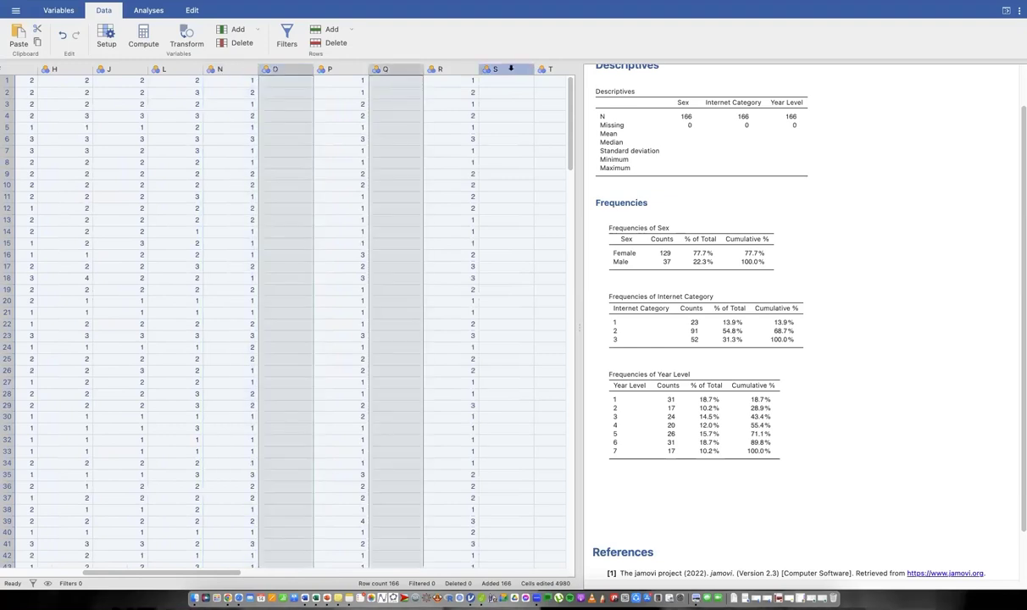
super+click(506, 68)
right_click(507, 109)
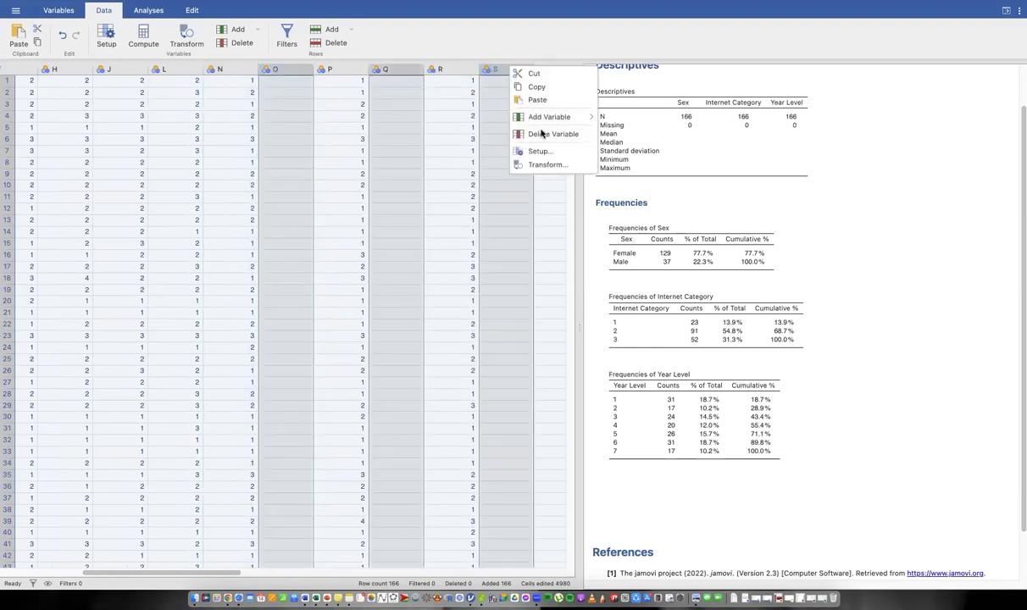
click(553, 134)
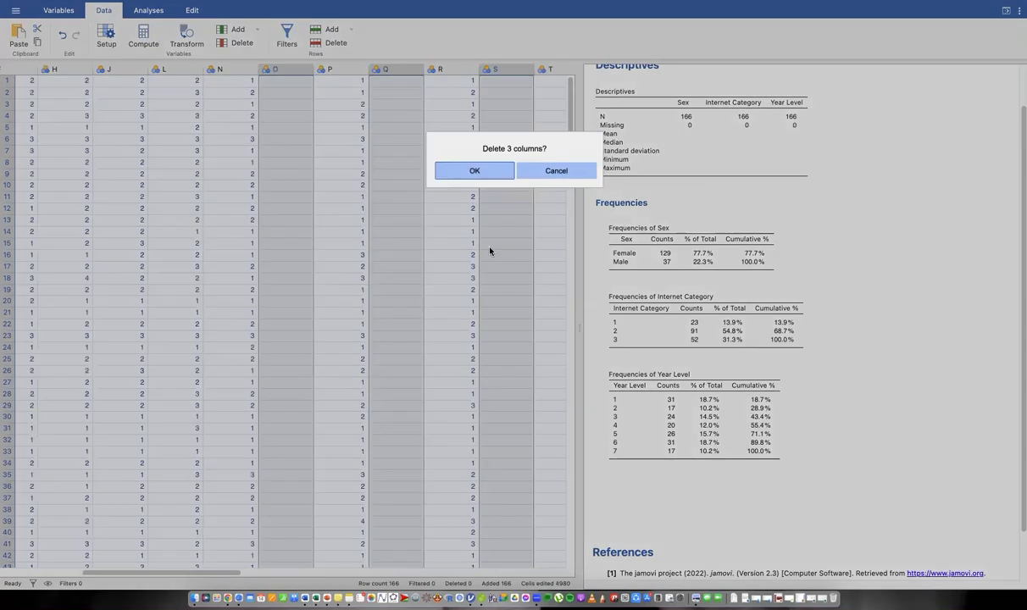
key(Return)
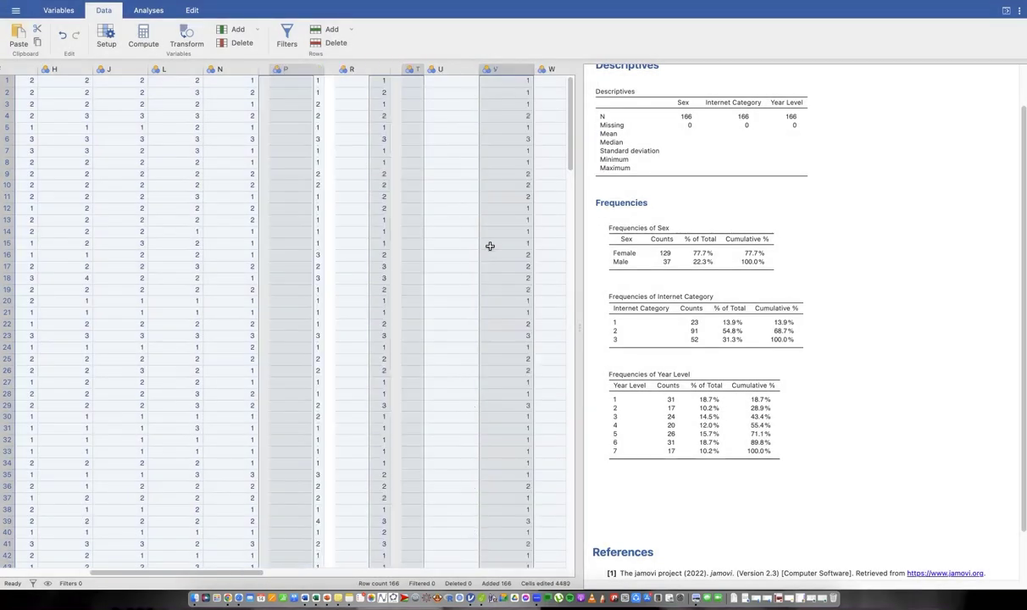
Step: Select the remaining empty columns U, W, Y, AA, AC, AE, AG and AI together and delete them in one operation
scroll(364, 145, right, 1)
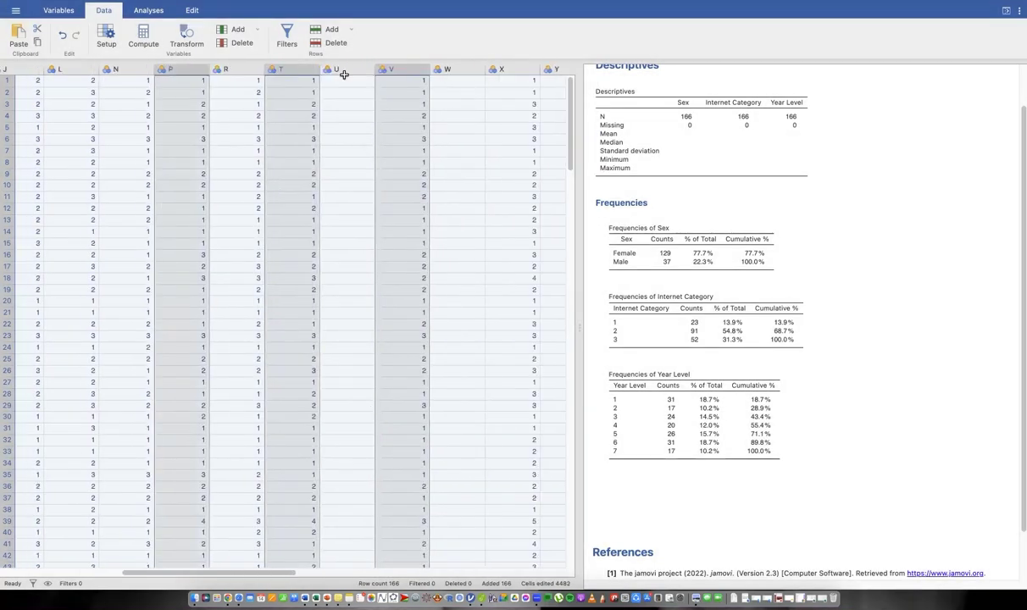
click(348, 74)
click(358, 73)
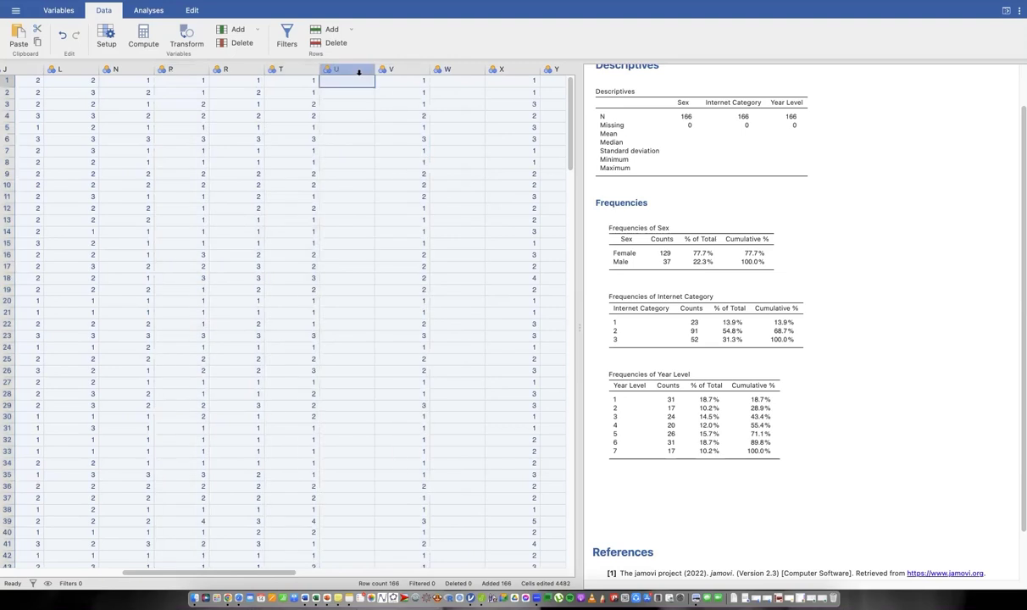
super+click(477, 67)
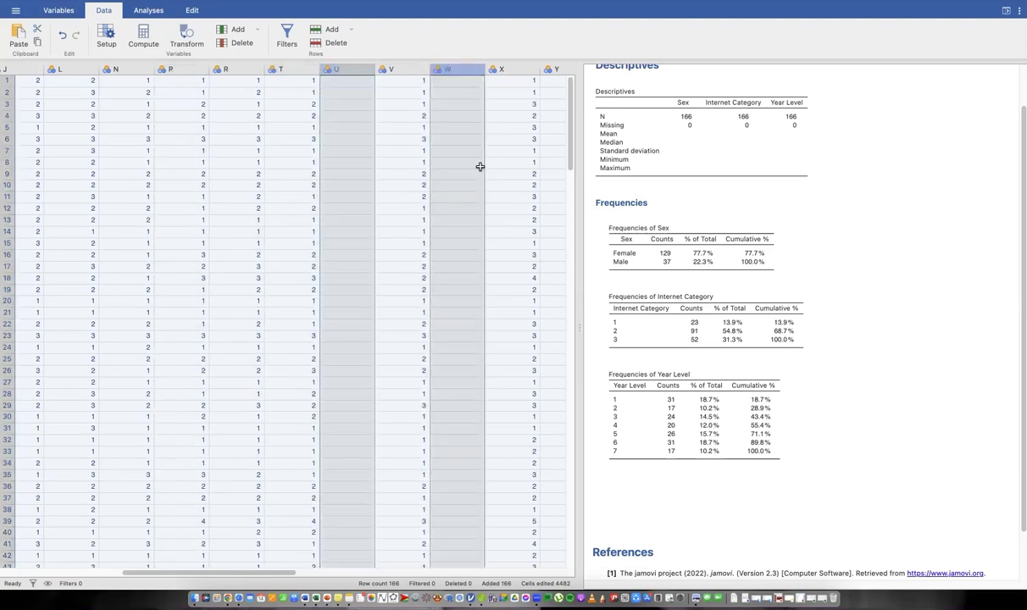
scroll(480, 167, right, 1)
scroll(483, 167, right, 1)
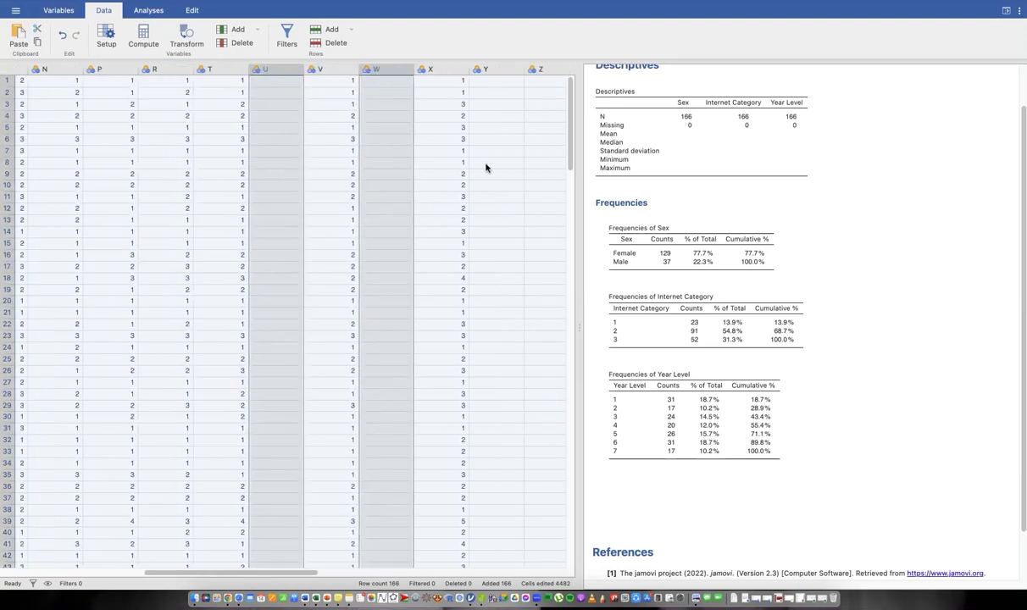
scroll(485, 167, right, 1)
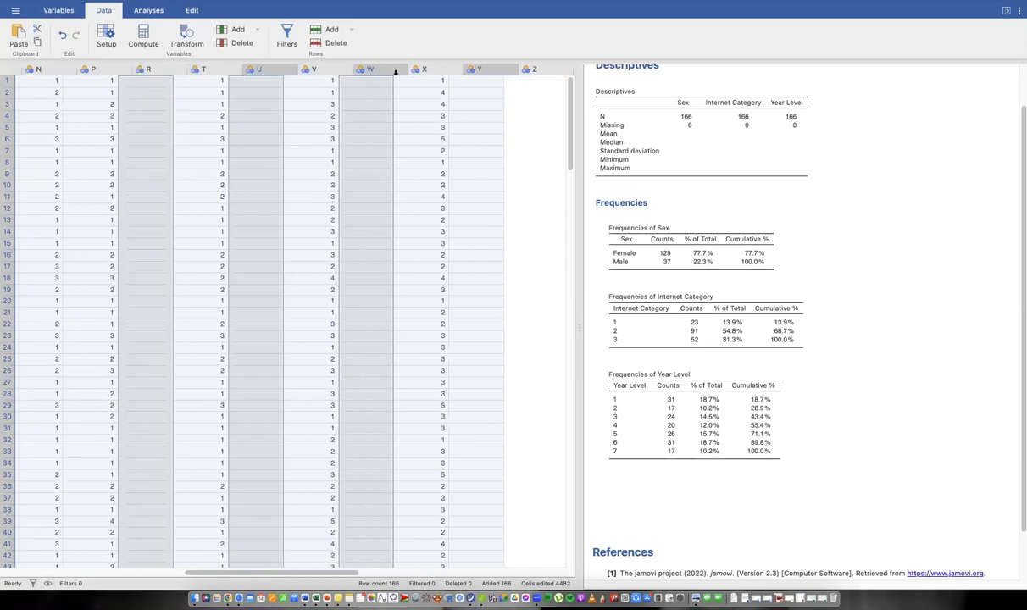
super+click(459, 73)
scroll(459, 74, right, 1)
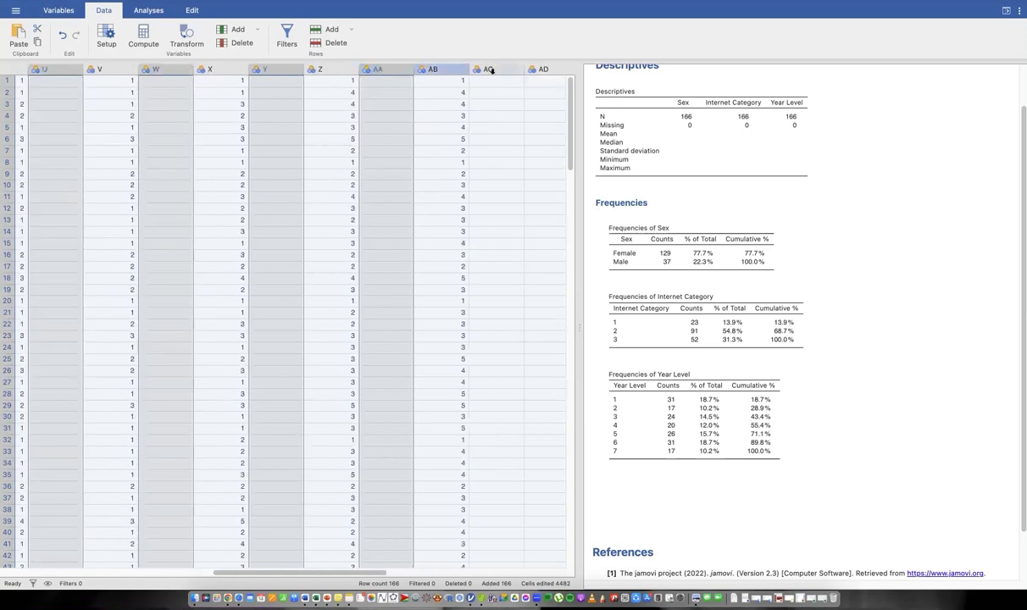
super+click(507, 176)
scroll(506, 174, right, 2)
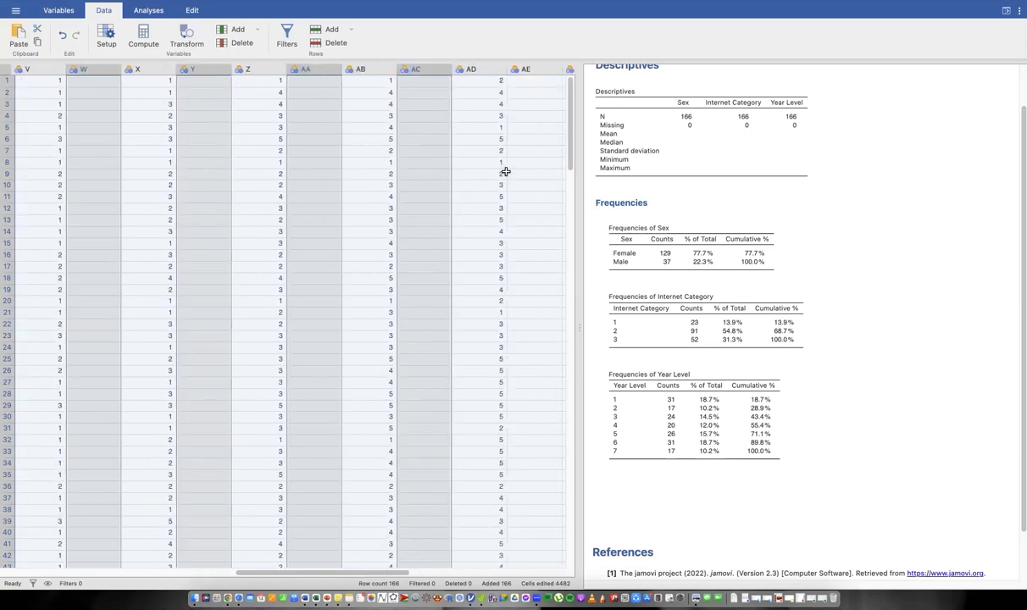
scroll(505, 172, right, 5)
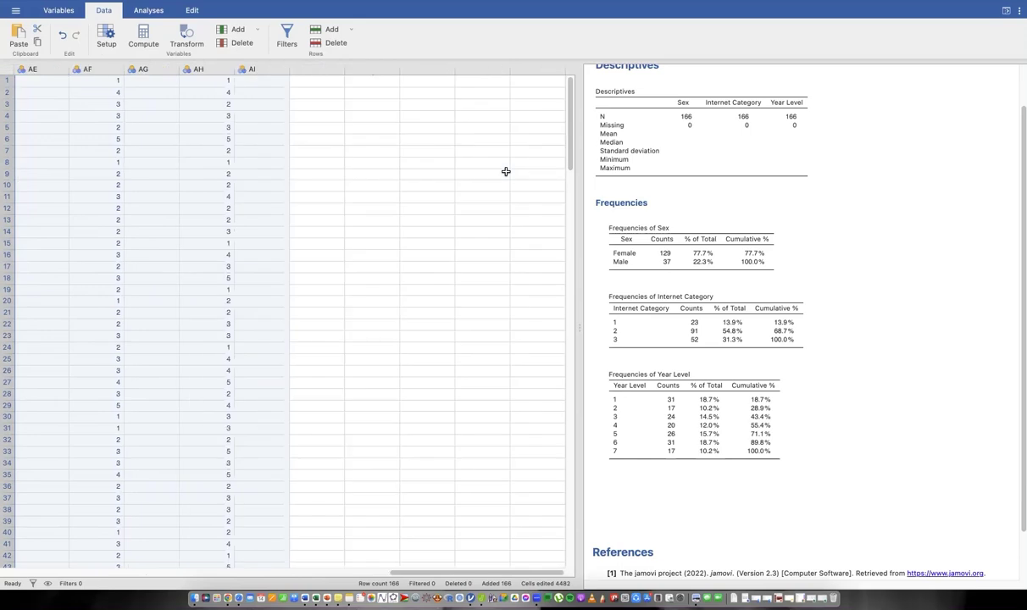
scroll(330, 74, left, 5)
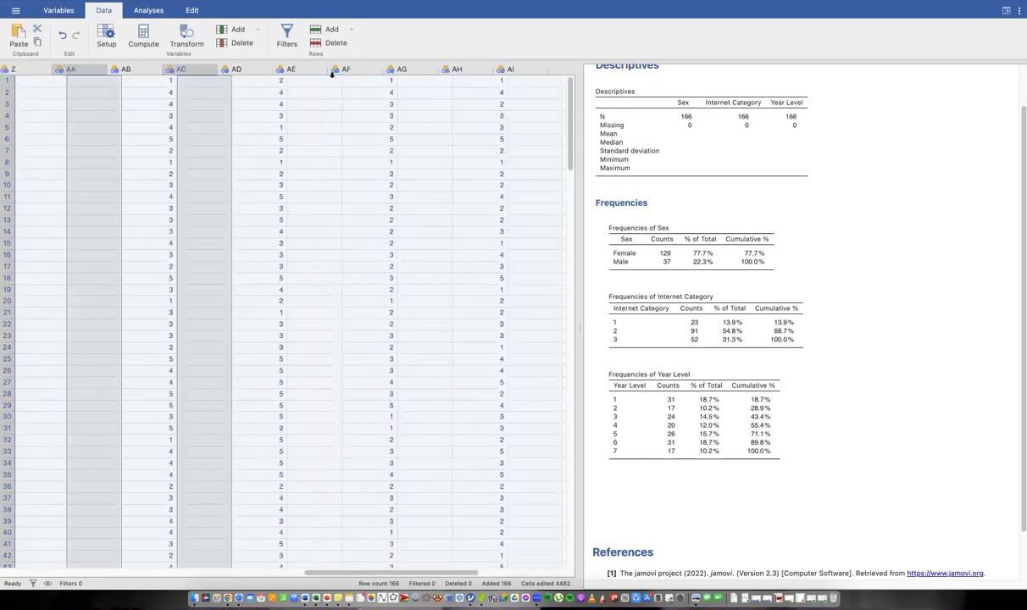
super+click(545, 73)
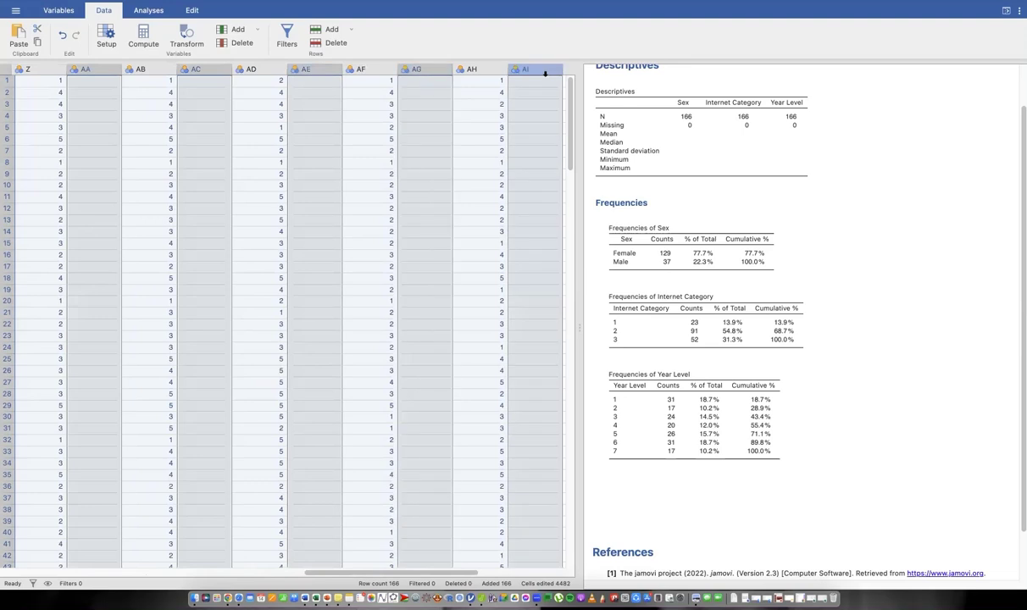
right_click(545, 73)
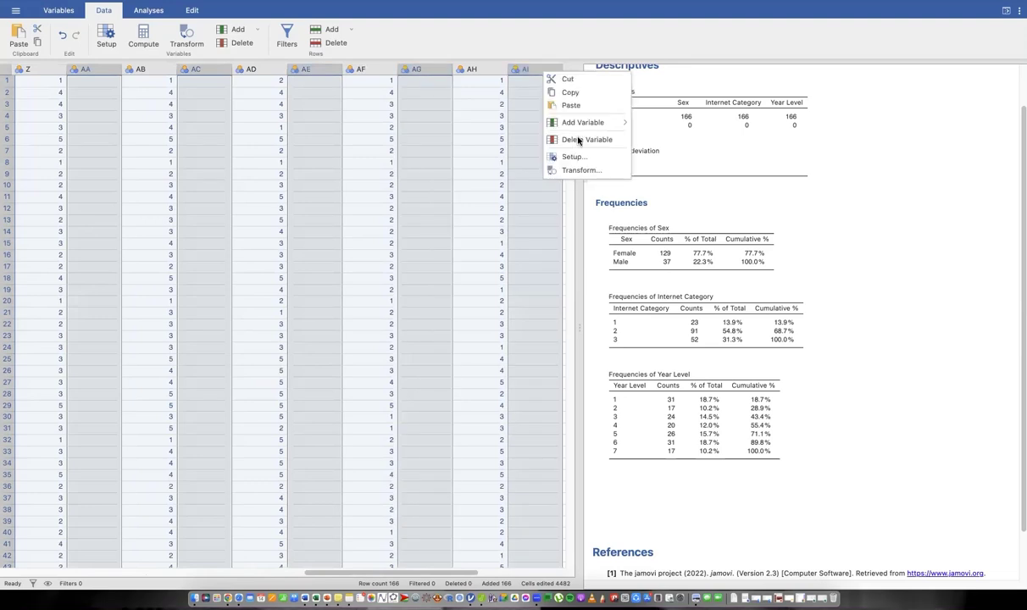
click(569, 135)
click(500, 172)
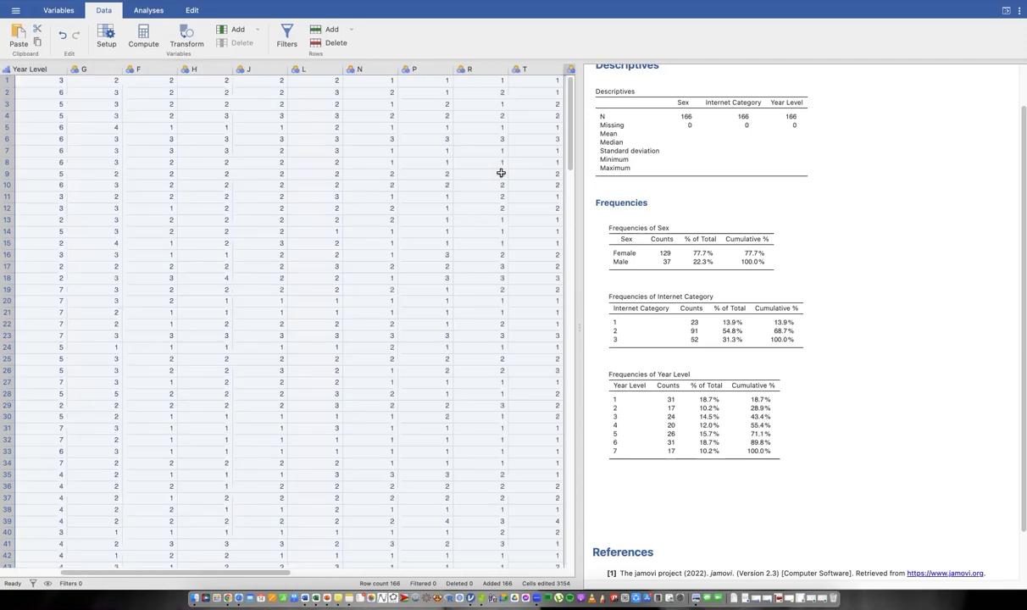
Step: Check the remaining columns for empty ones, and switch to Word to highlight research question 2 on the nurses' level of satisfaction
scroll(501, 172, left, 3)
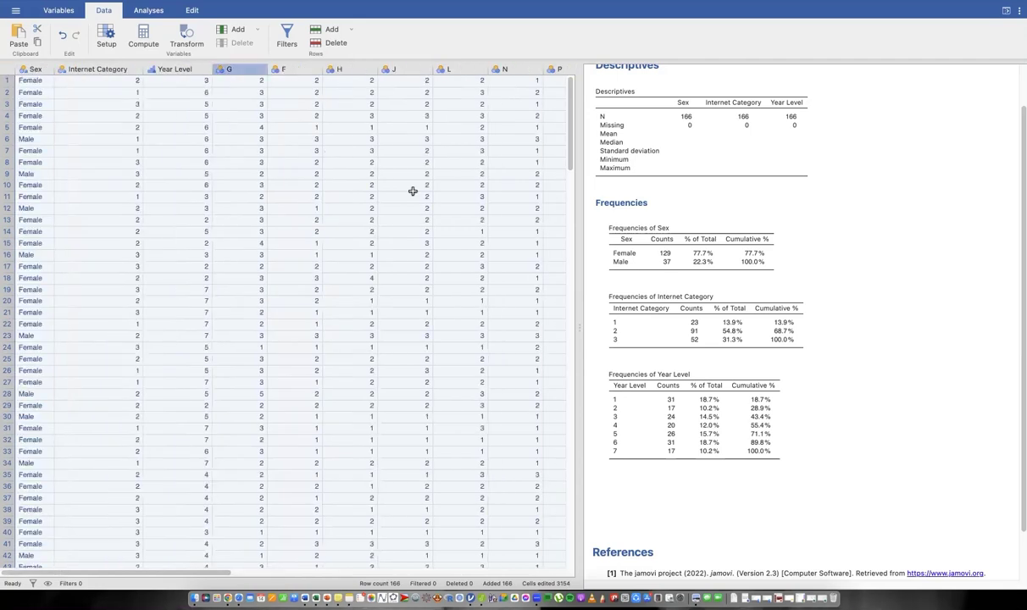
scroll(413, 192, right, 5)
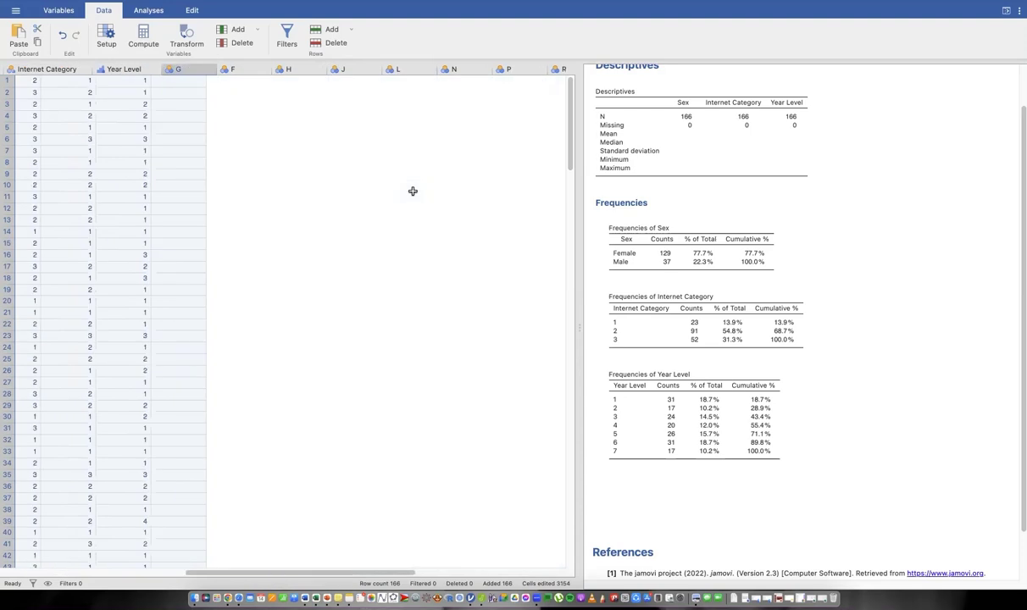
scroll(412, 191, right, 5)
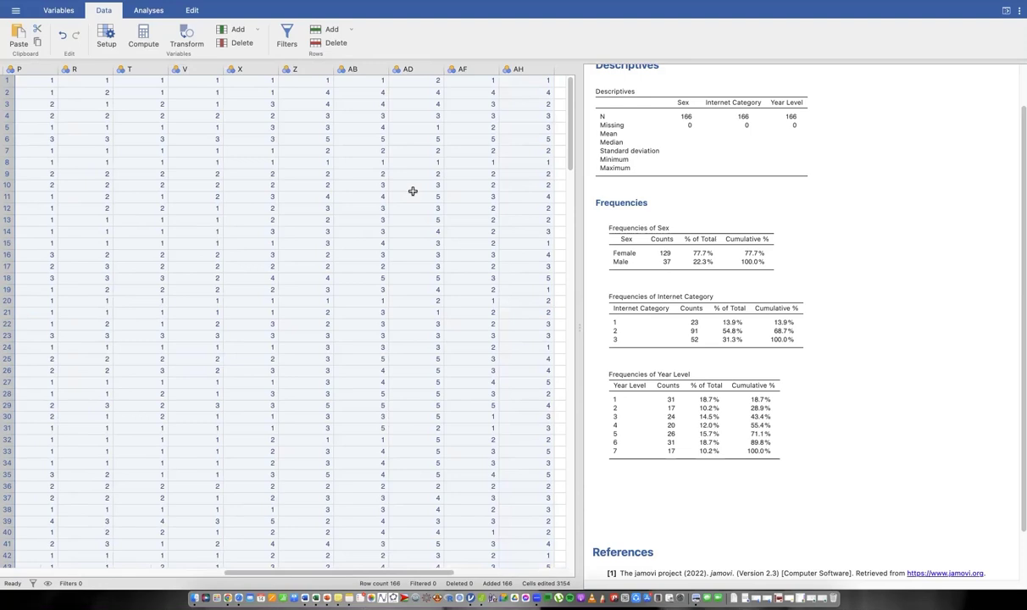
scroll(412, 191, left, 4)
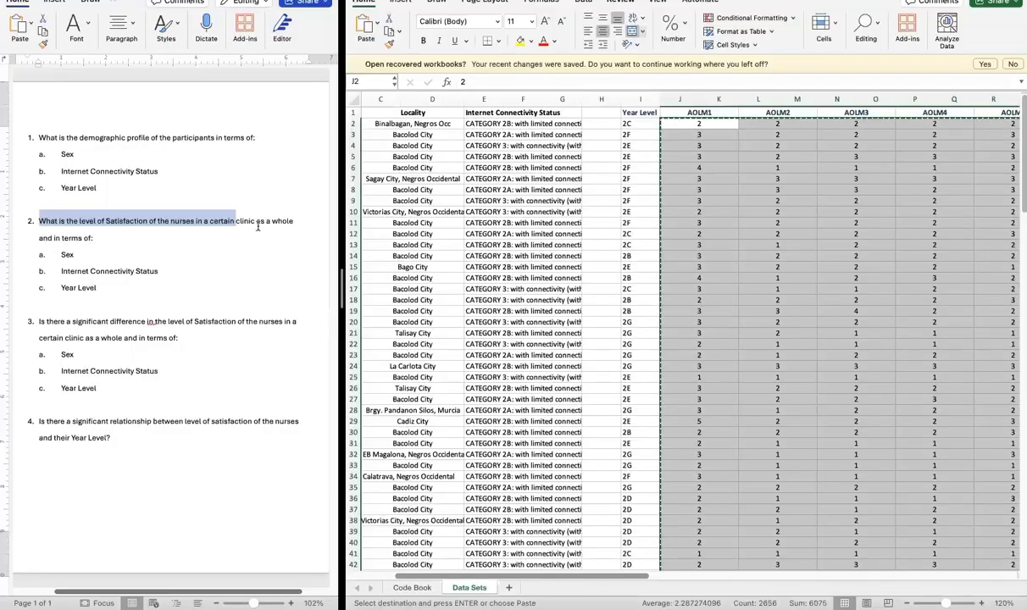
mouse_move(39, 220)
mouse_down()
mouse_move(161, 271)
mouse_move(122, 284)
mouse_up()
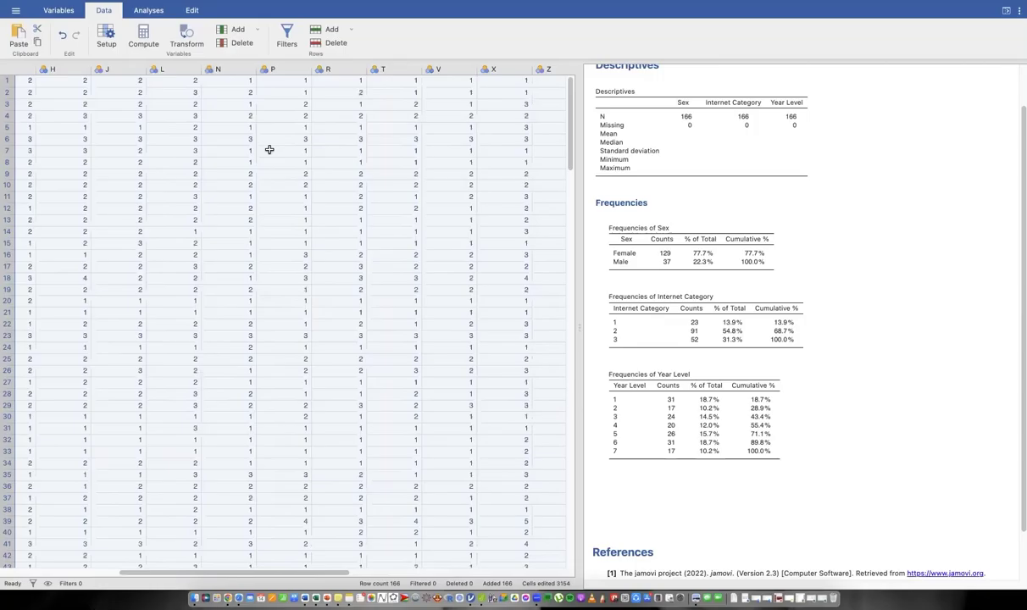
Step: Add a new computed variable in the first empty column after AH
scroll(270, 149, right, 5)
scroll(339, 75, right, 5)
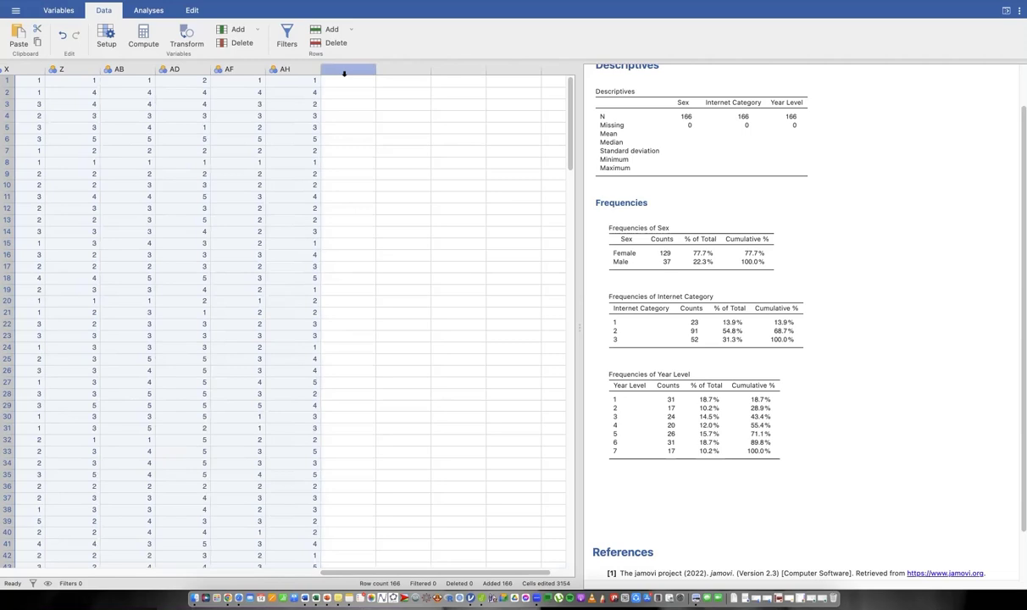
click(344, 74)
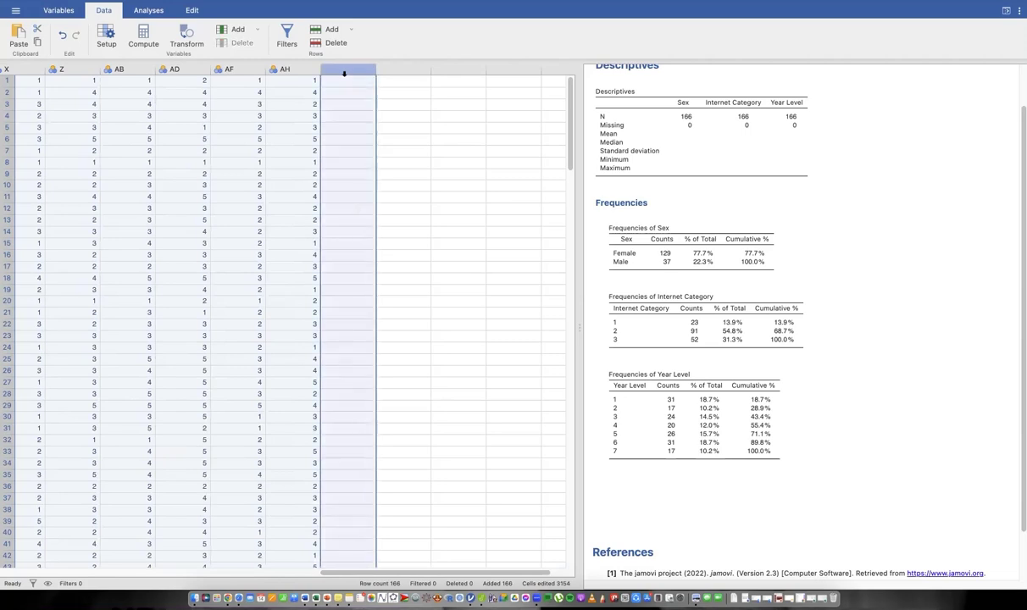
click(342, 75)
double_click(341, 73)
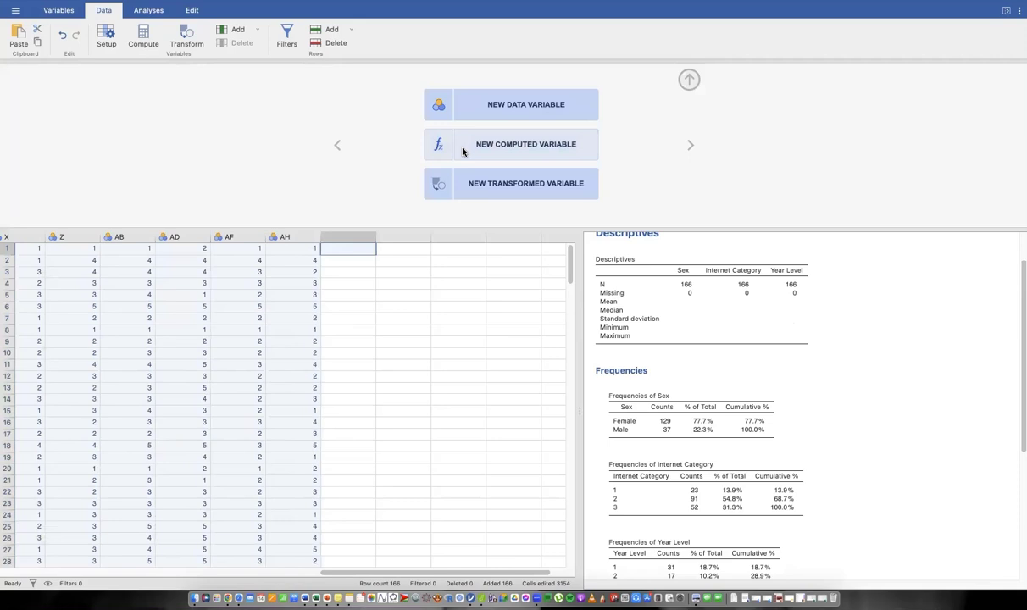
click(462, 150)
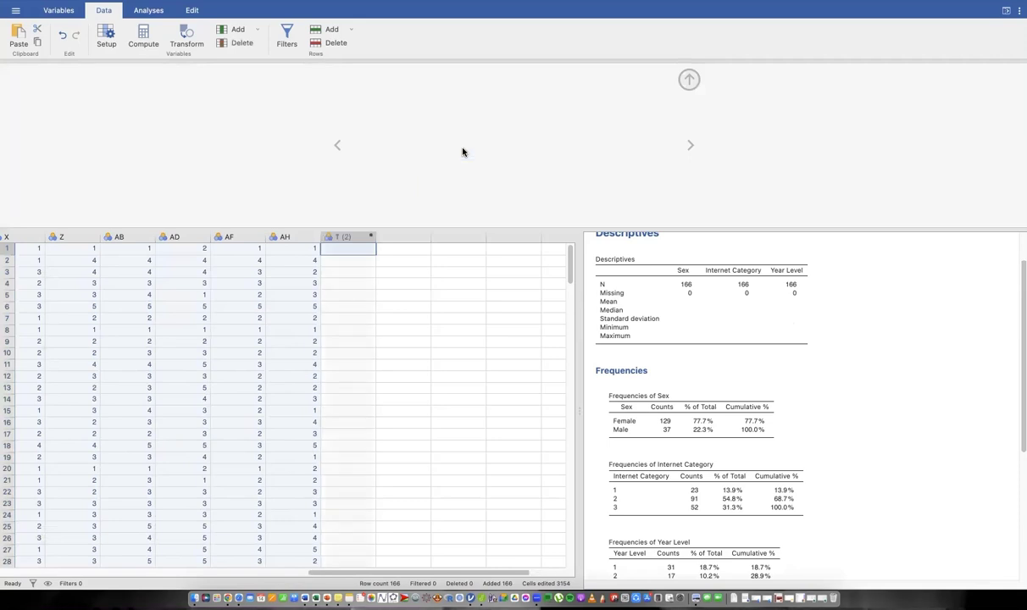
Step: Name the new computed variable Level of Satisfaction
click(414, 88)
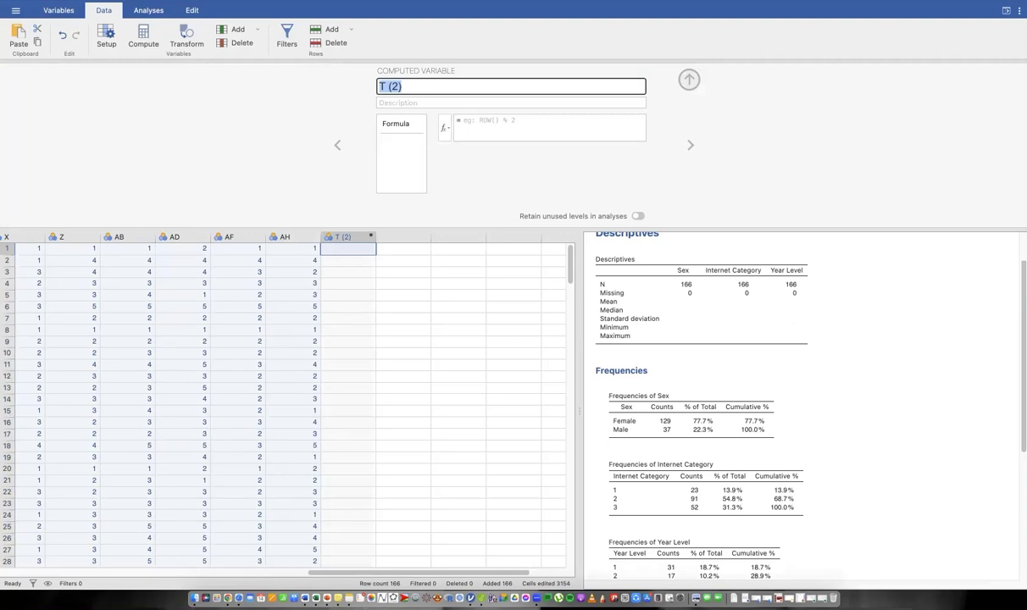
text(Level of S)
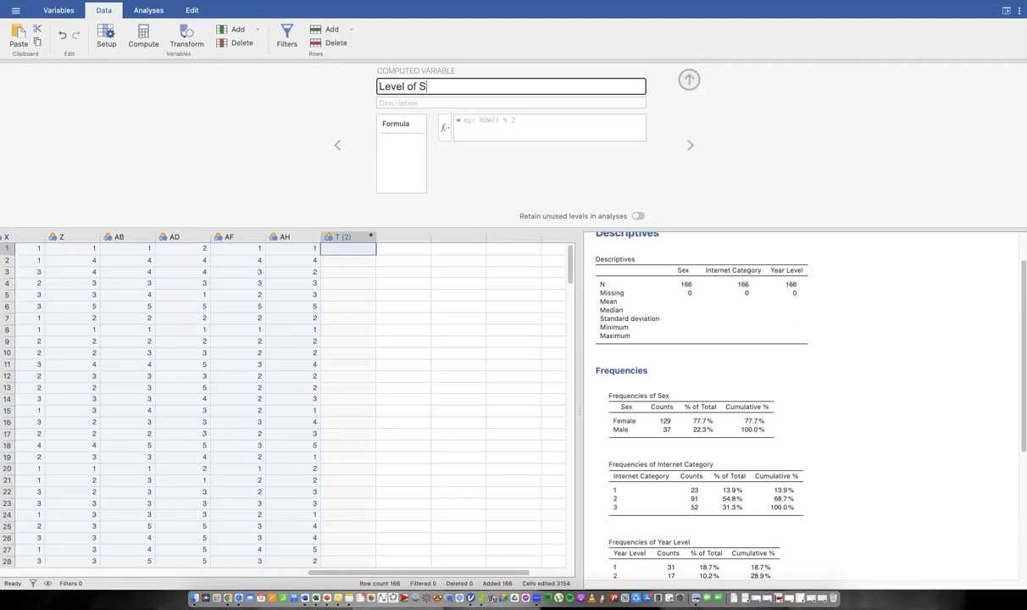
text(atisfaction)
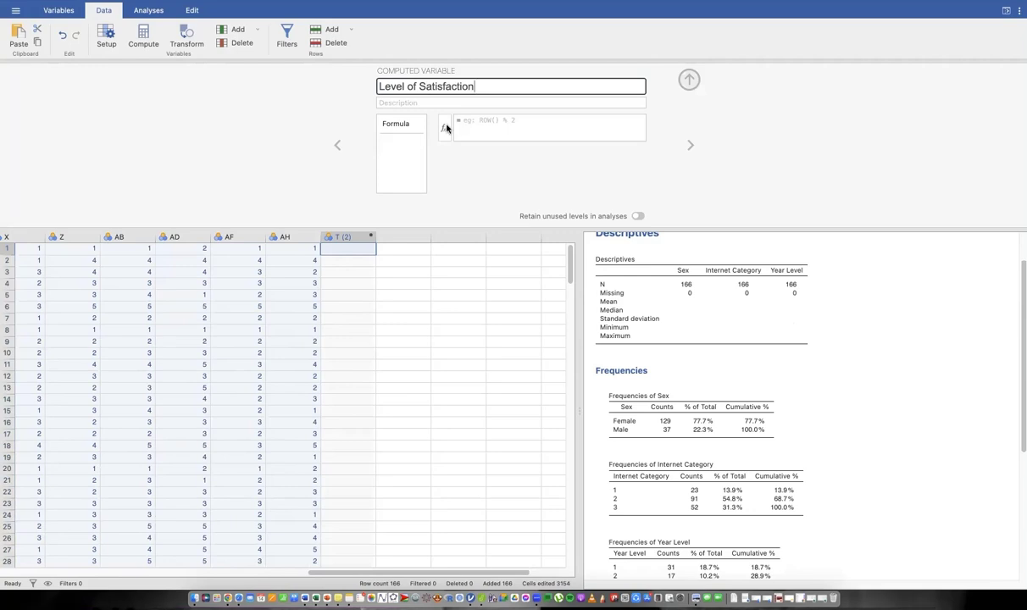
key(Return)
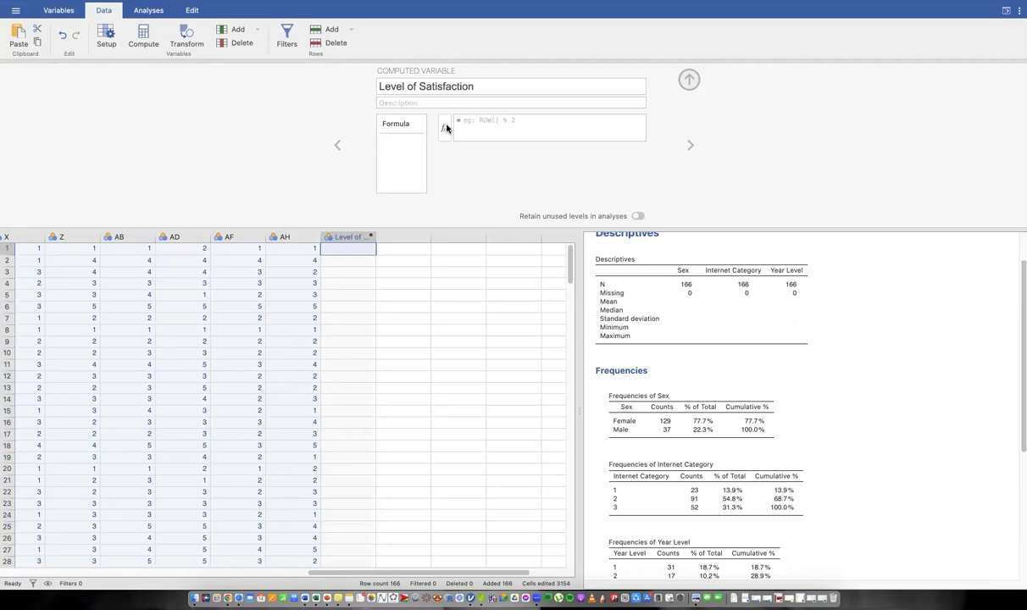
Step: Insert the MEAN function into the formula of the Level of Satisfaction variable
click(445, 128)
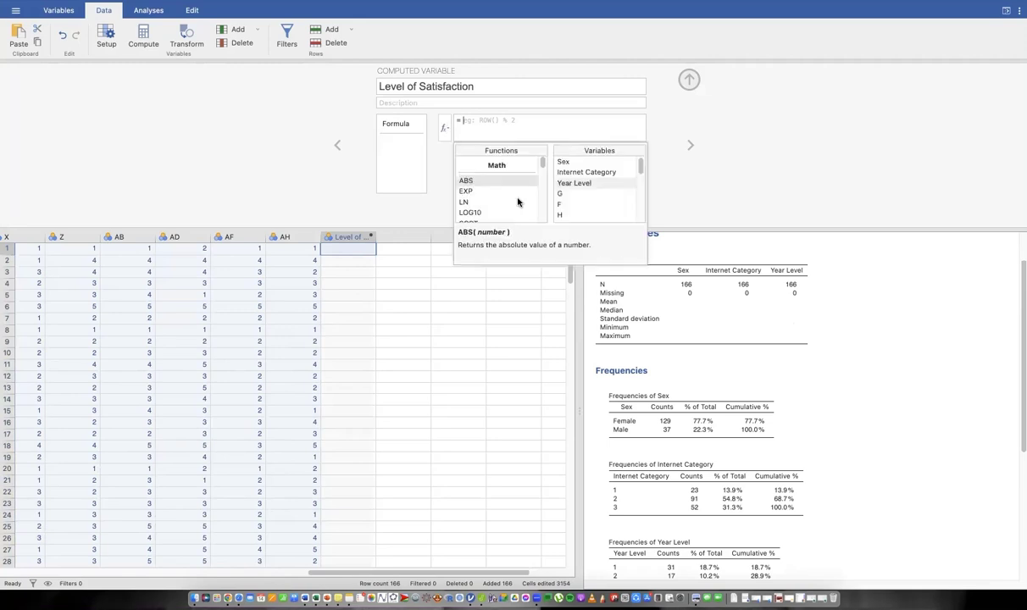
scroll(517, 202, down, 3)
scroll(518, 201, down, 2)
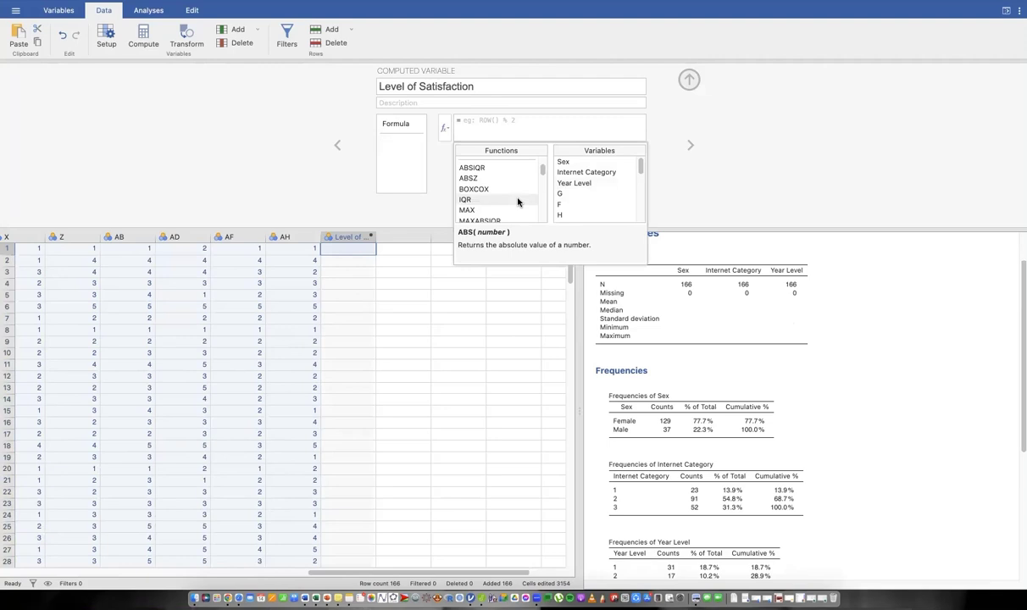
scroll(483, 188, down, 1)
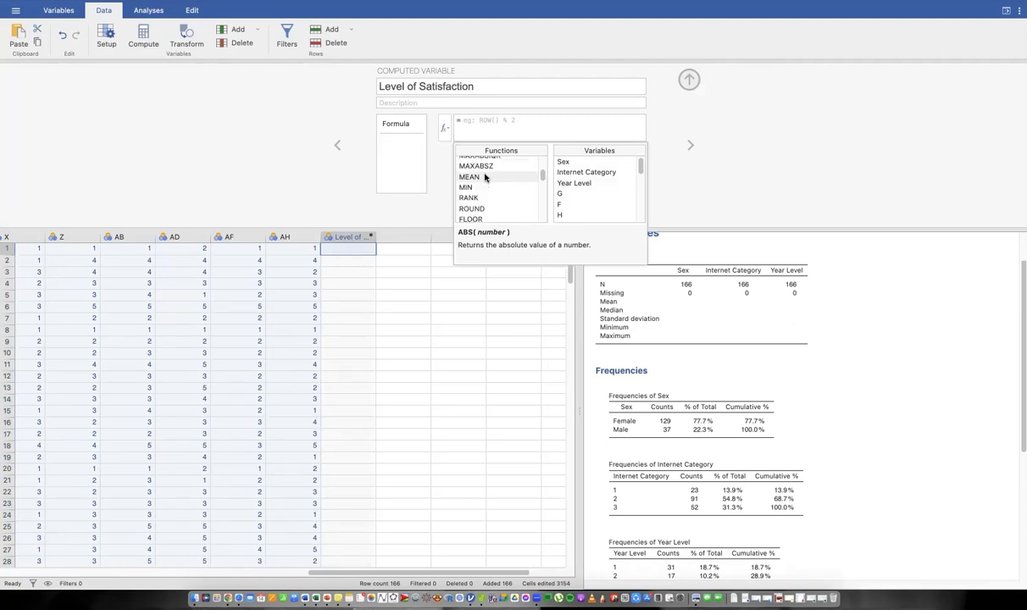
double_click(484, 177)
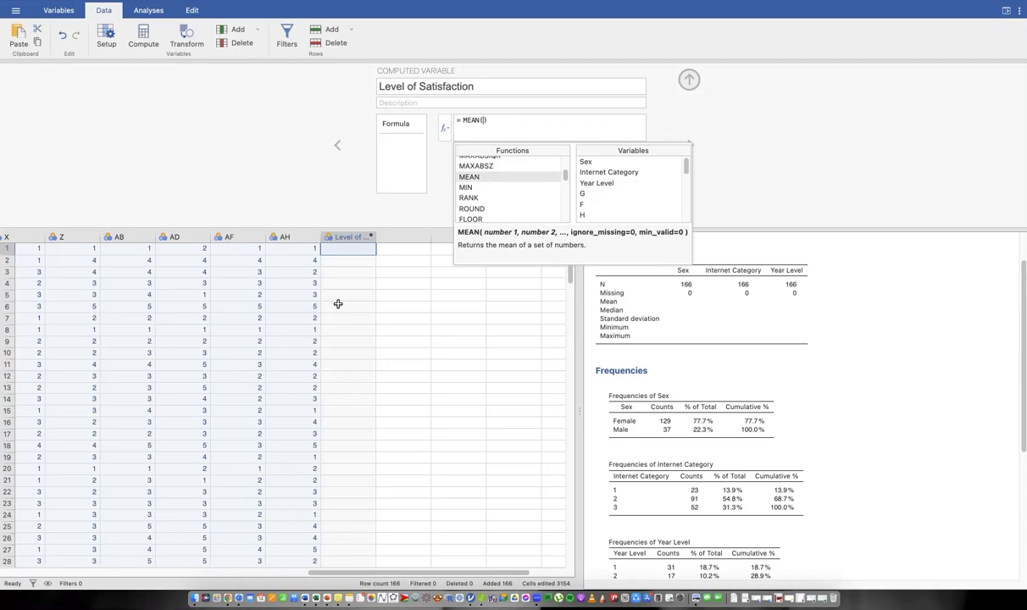
scroll(338, 304, left, 10)
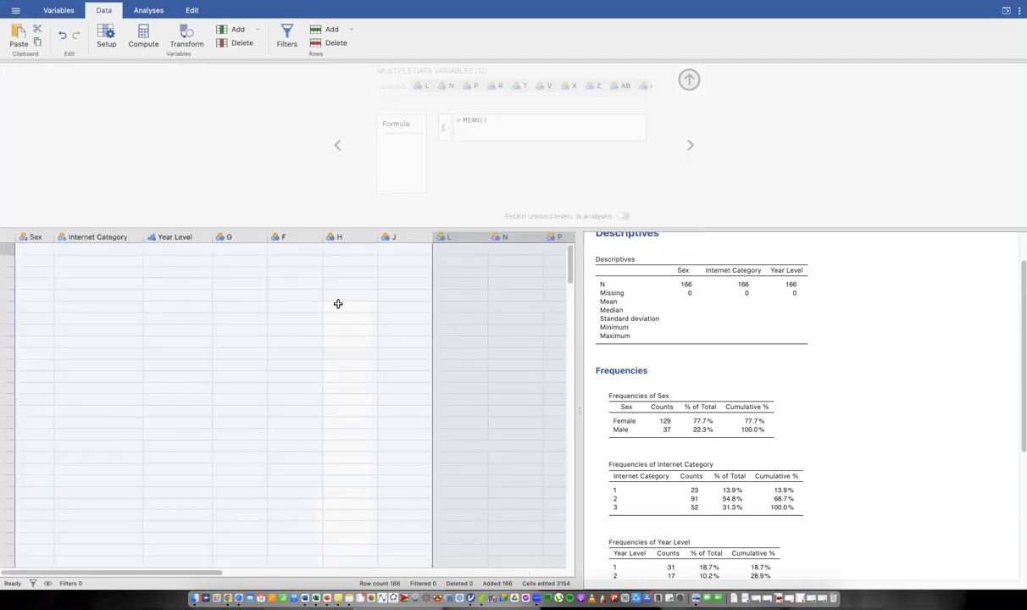
scroll(338, 303, right, 10)
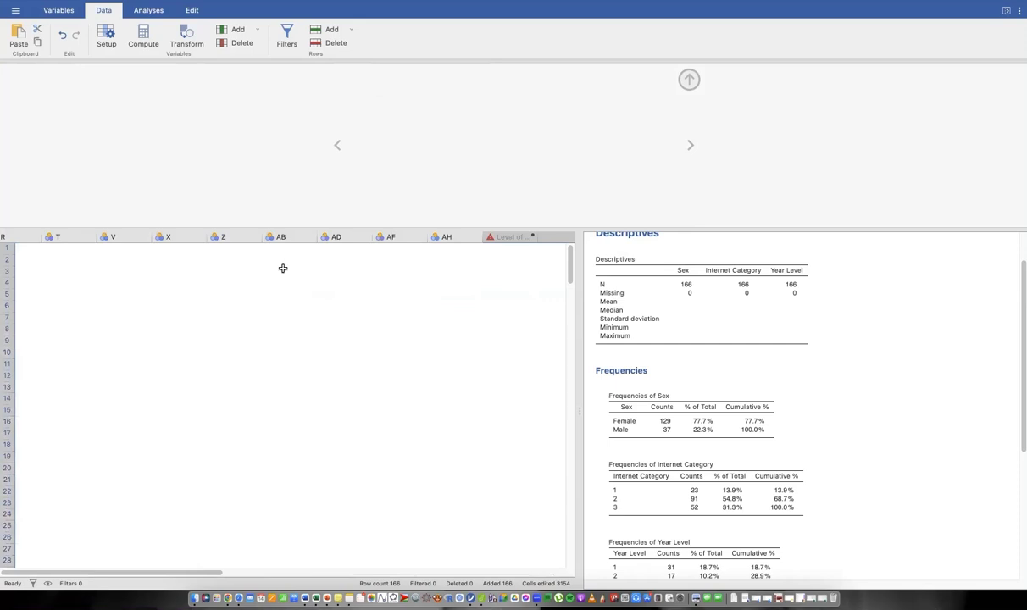
shift+click(246, 237)
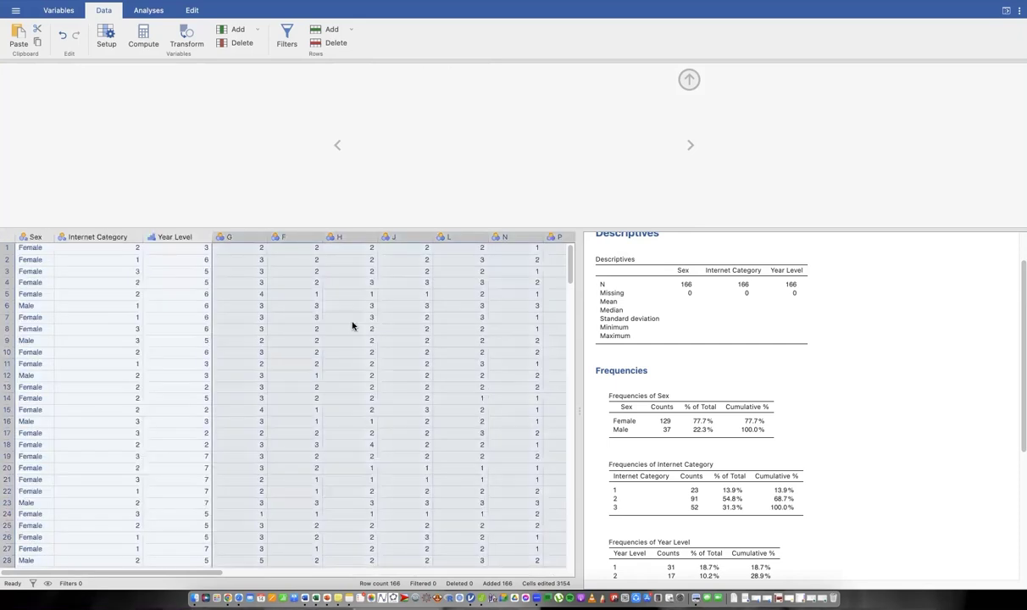
shift+click(352, 237)
shift+click(518, 238)
scroll(509, 316, right, 2)
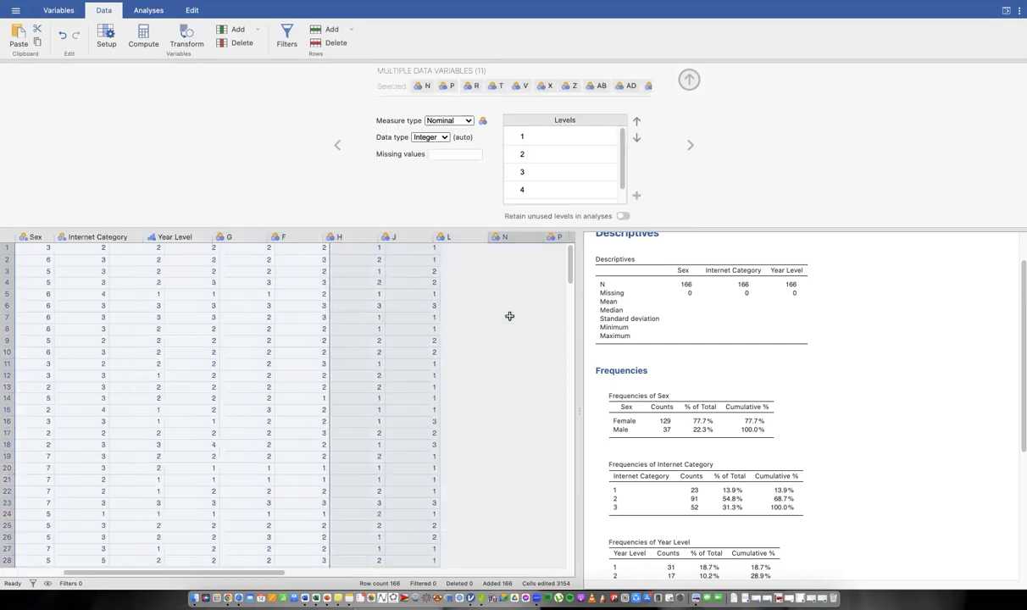
scroll(269, 241, right, 10)
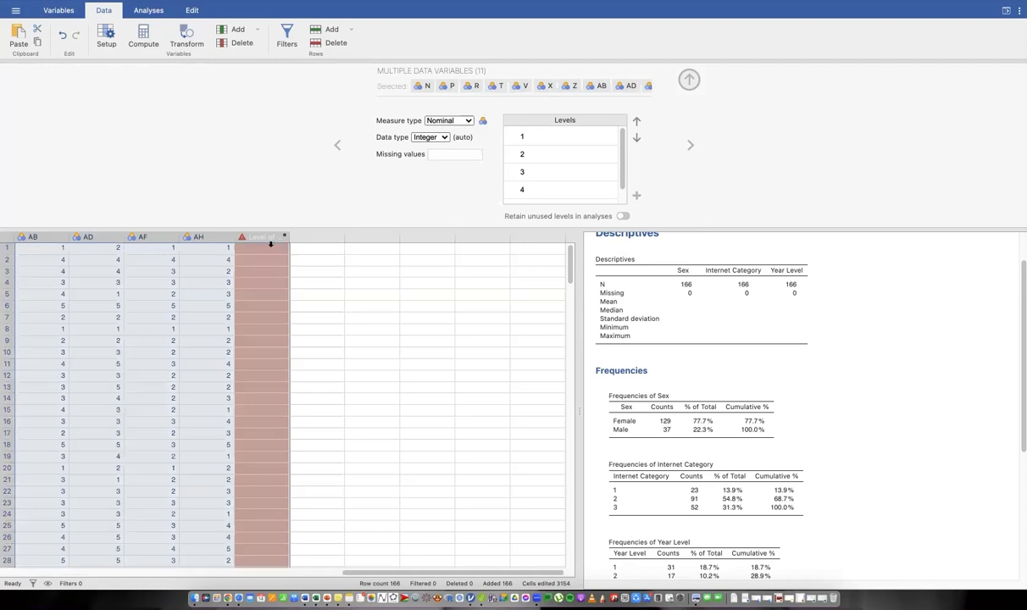
Step: Reopen the Level of Satisfaction formula and add the variables G, F and H, separated by commas, inside MEAN
click(270, 238)
click(483, 121)
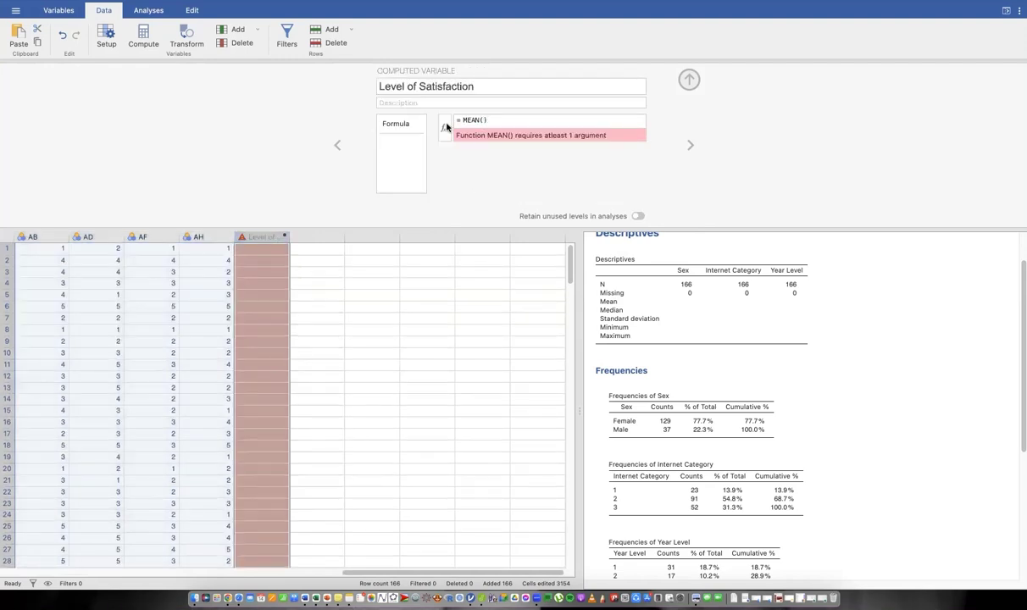
click(484, 120)
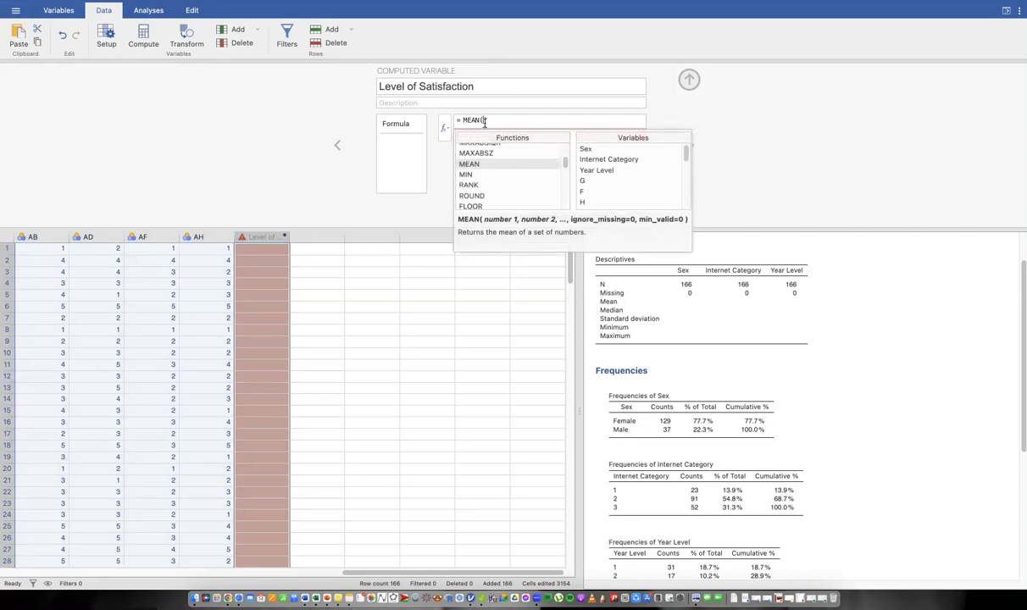
double_click(583, 181)
text(,F,)
double_click(573, 194)
text(,)
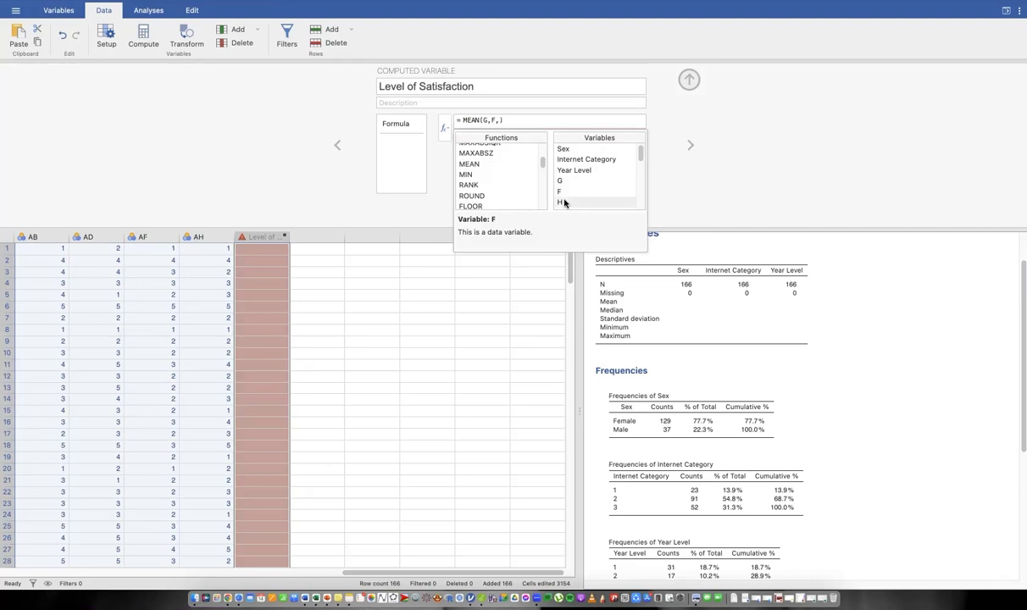
double_click(561, 203)
text(,)
Step: Add the variables J, L and N to the MEAN formula, each followed by a comma
scroll(569, 177, down, 2)
scroll(566, 167, up, 1)
scroll(570, 180, down, 6)
scroll(572, 188, down, 4)
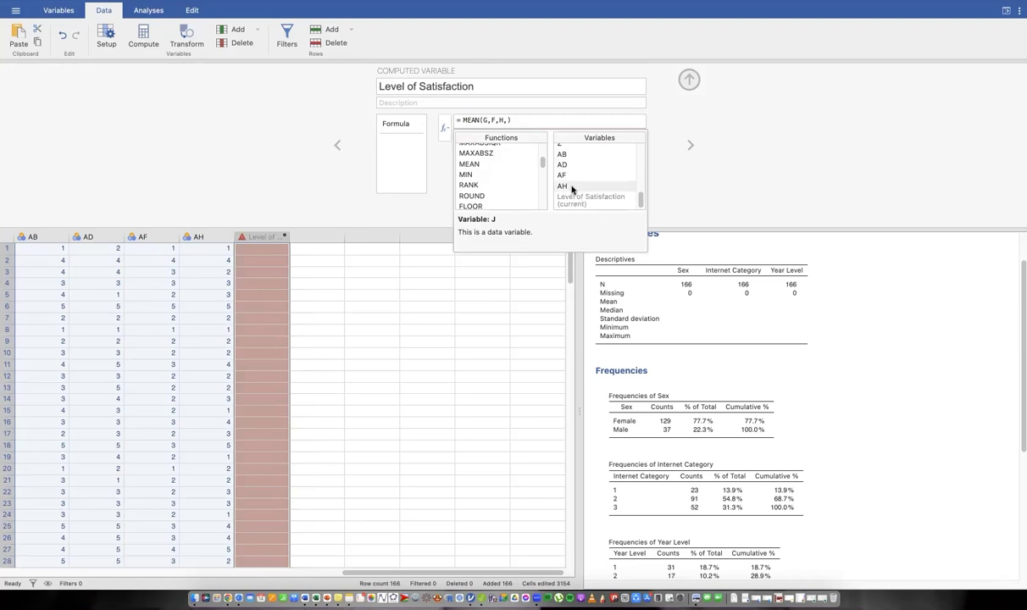
scroll(572, 188, up, 5)
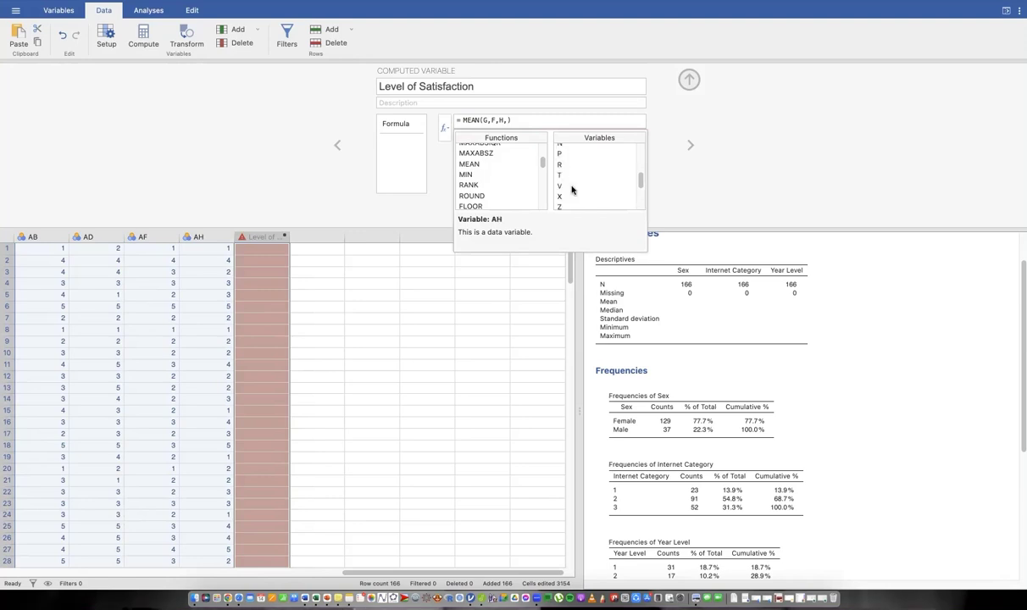
scroll(572, 189, up, 2)
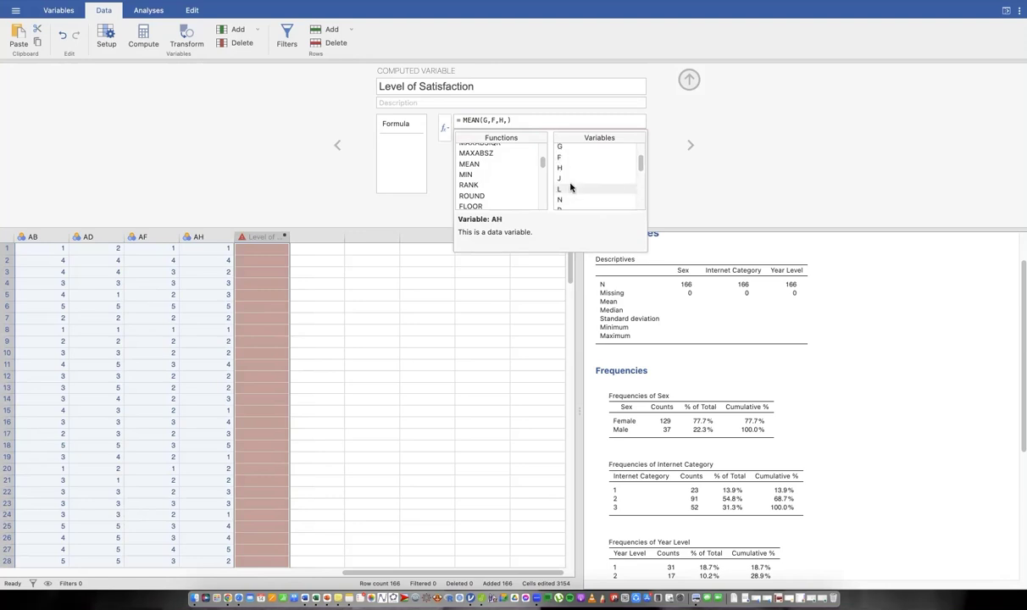
double_click(569, 181)
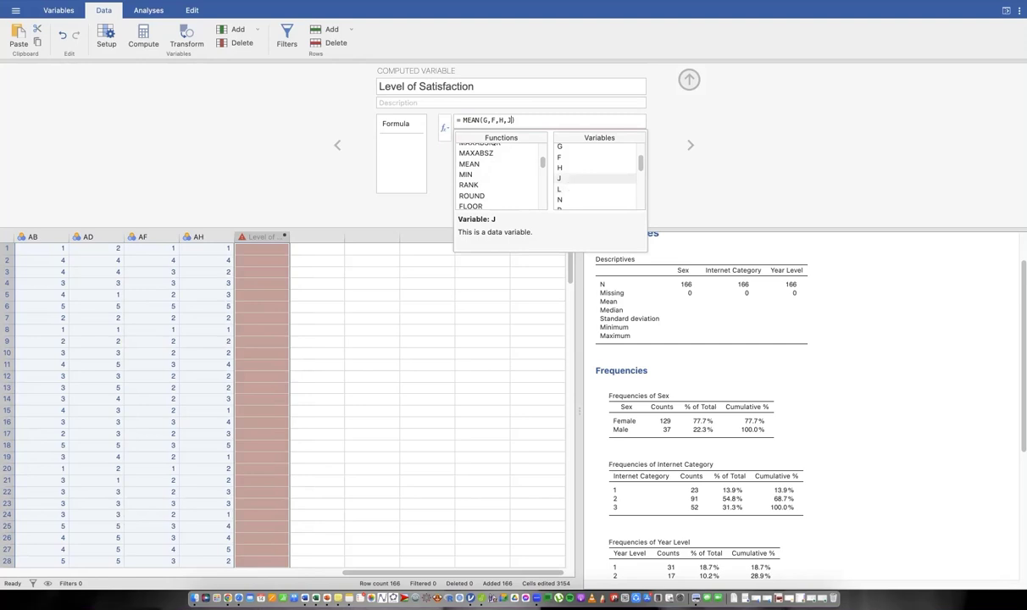
text(,)
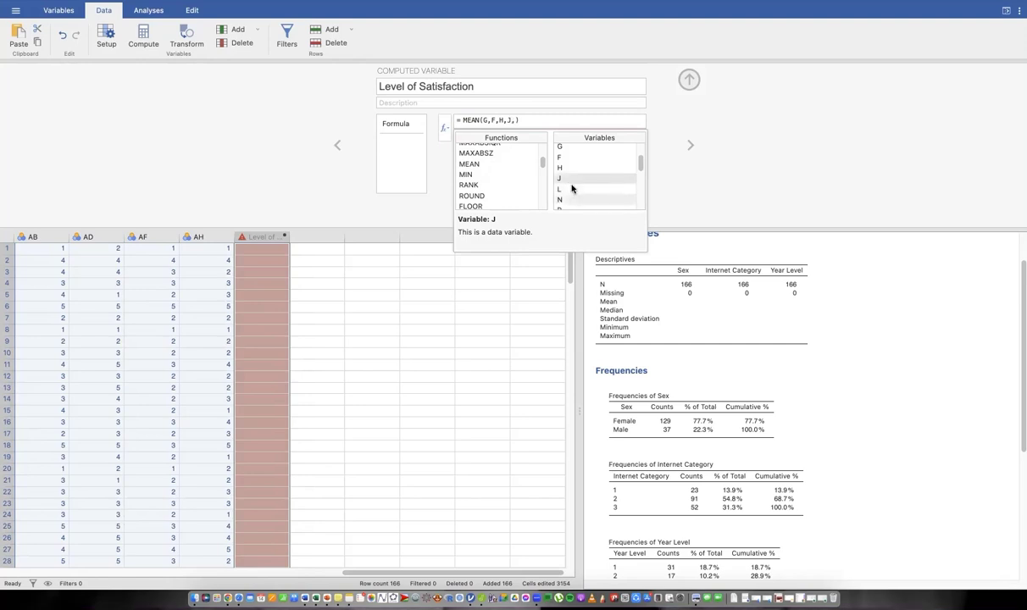
double_click(571, 188)
text(,)
double_click(568, 200)
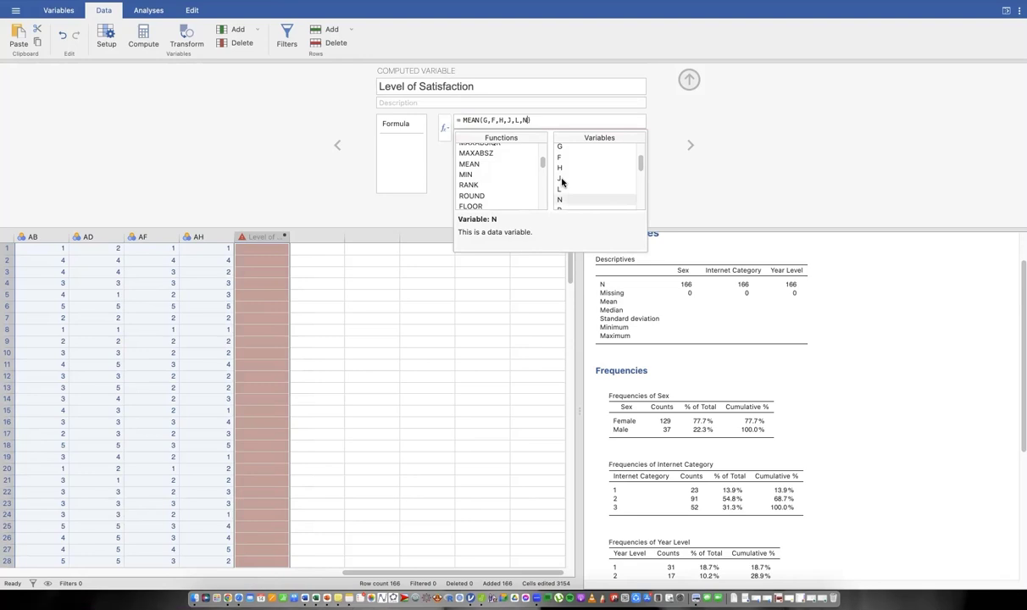
text(,)
Step: Add the variables P, R and T to the MEAN formula, each followed by a comma
scroll(561, 178, down, 1)
double_click(563, 180)
text(,)
double_click(562, 190)
text(,P,R,)
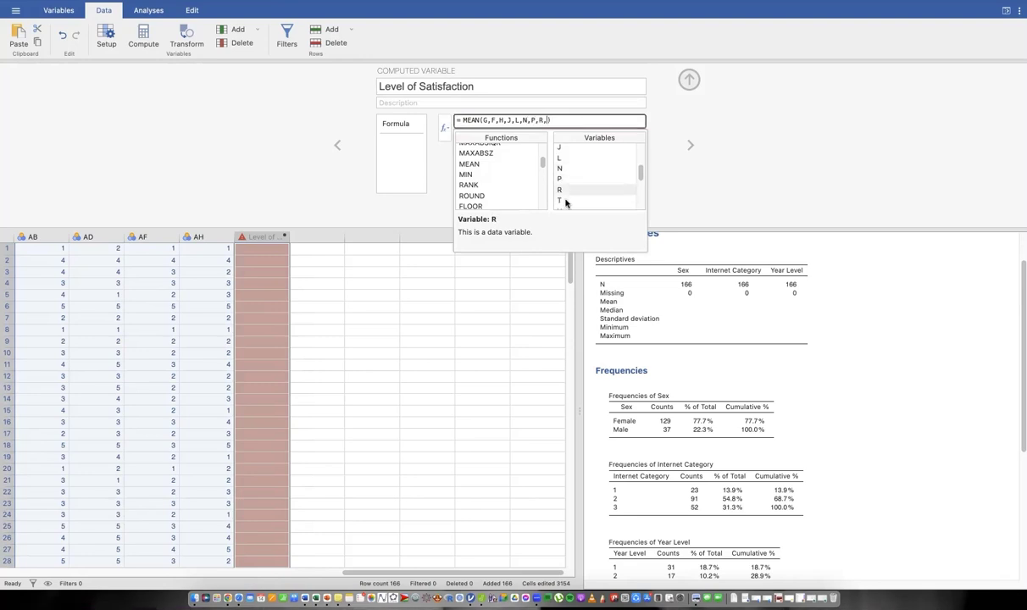
double_click(566, 202)
scroll(566, 202, down, 1)
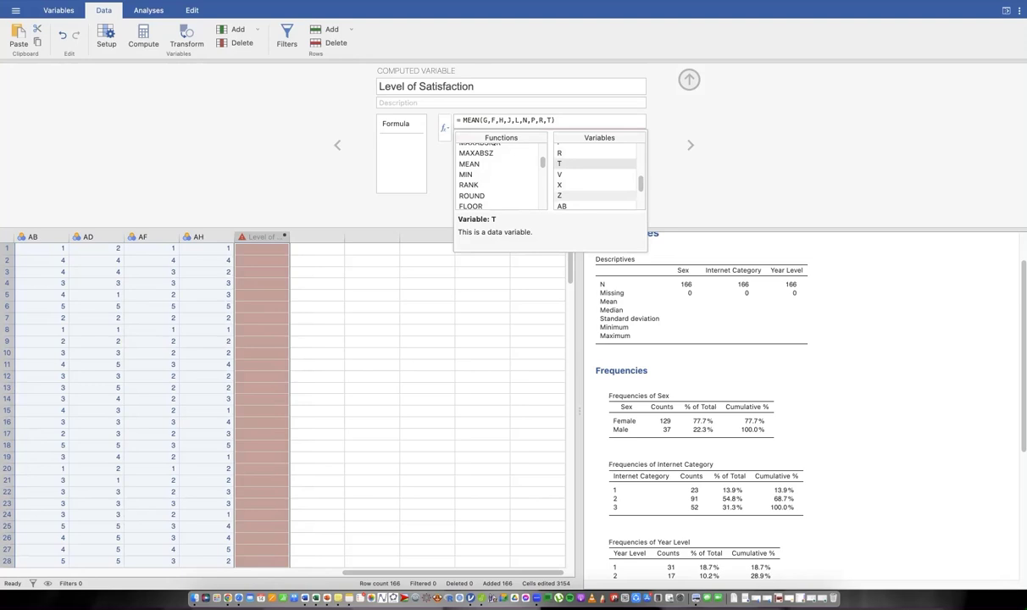
text(,)
Step: Add the variables V, X and Z to the MEAN formula, each followed by a comma
double_click(569, 175)
text(,V,)
double_click(572, 185)
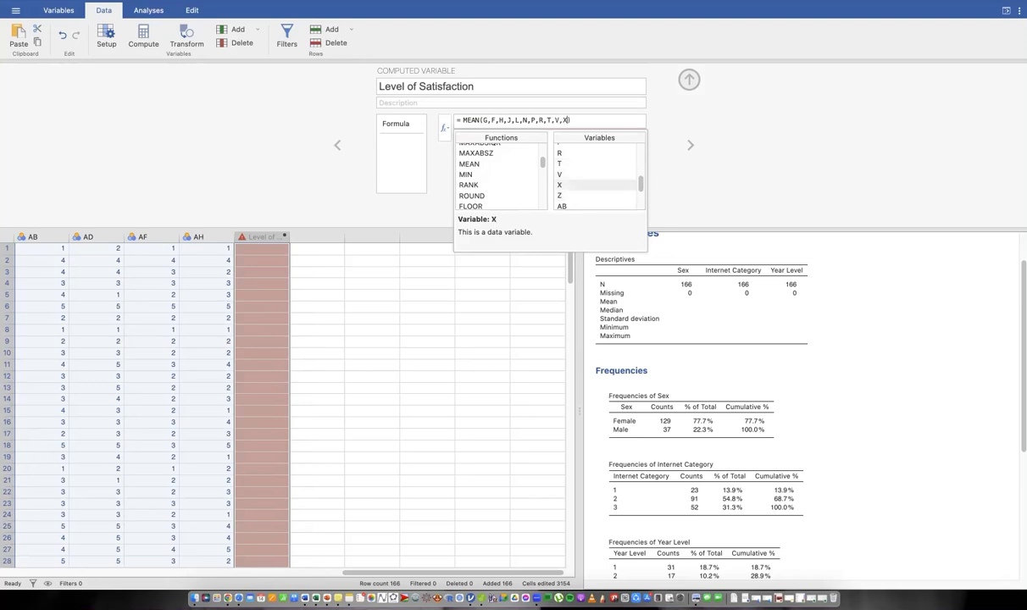
text(,)
double_click(572, 195)
text(,)
scroll(572, 173, down, 1)
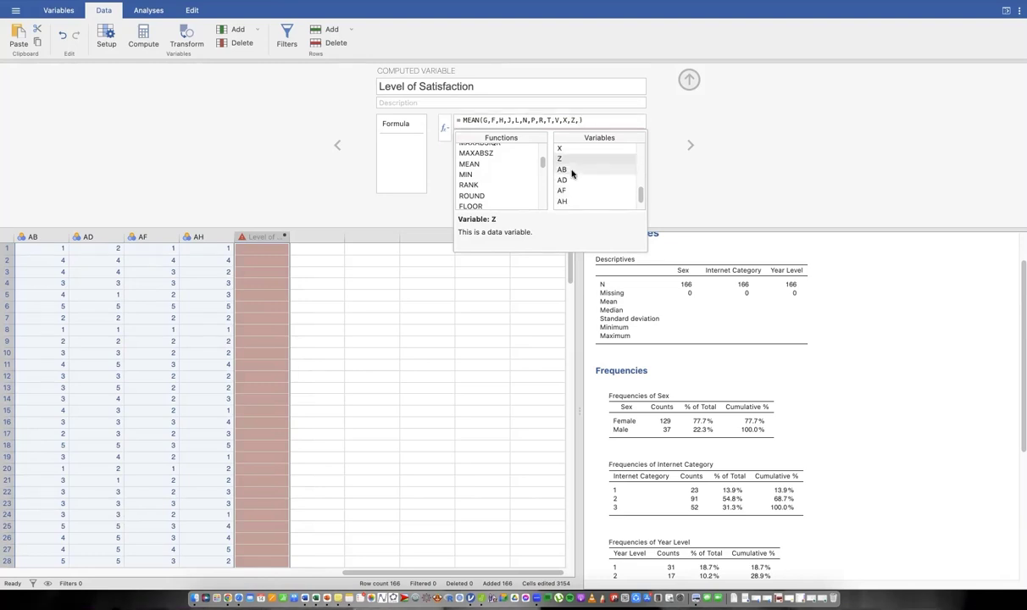
Step: Complete the MEAN formula with the variables AB, AD, AF and AH, separated by commas
double_click(572, 172)
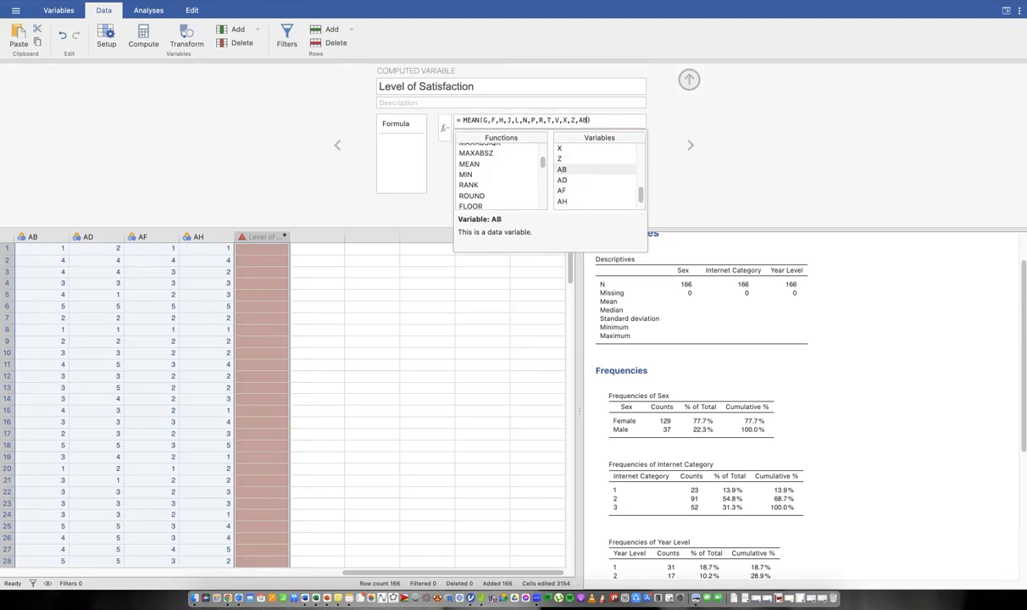
text(,)
double_click(572, 181)
text(,)
double_click(572, 192)
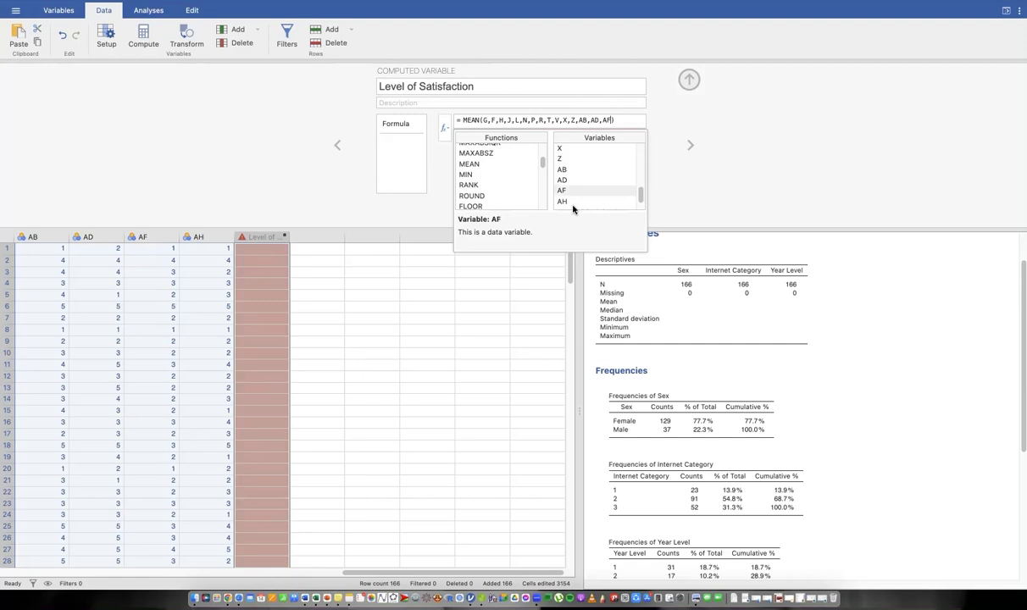
text(,)
double_click(573, 202)
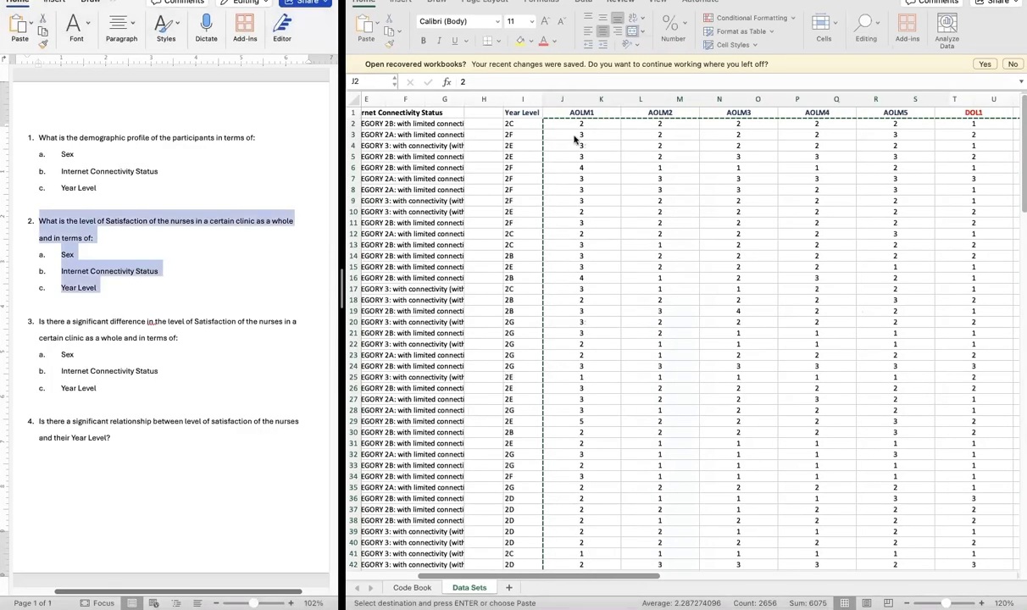
Step: Examine the survey item columns from AOLM1 through EOL5 on the Data Sets worksheet
scroll(575, 140, right, 1)
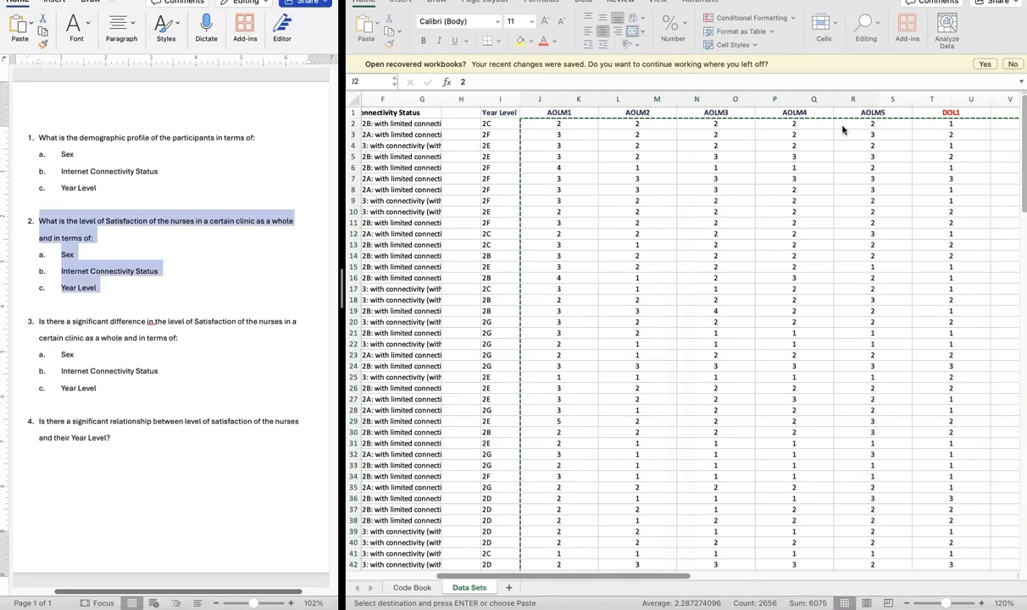
scroll(642, 133, right, 8)
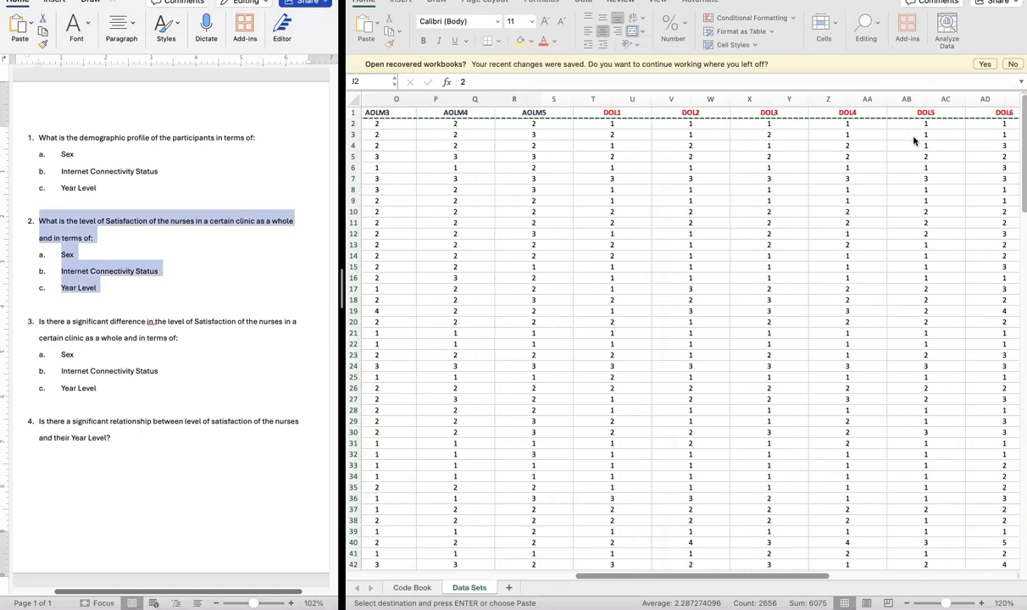
scroll(981, 155, right, 5)
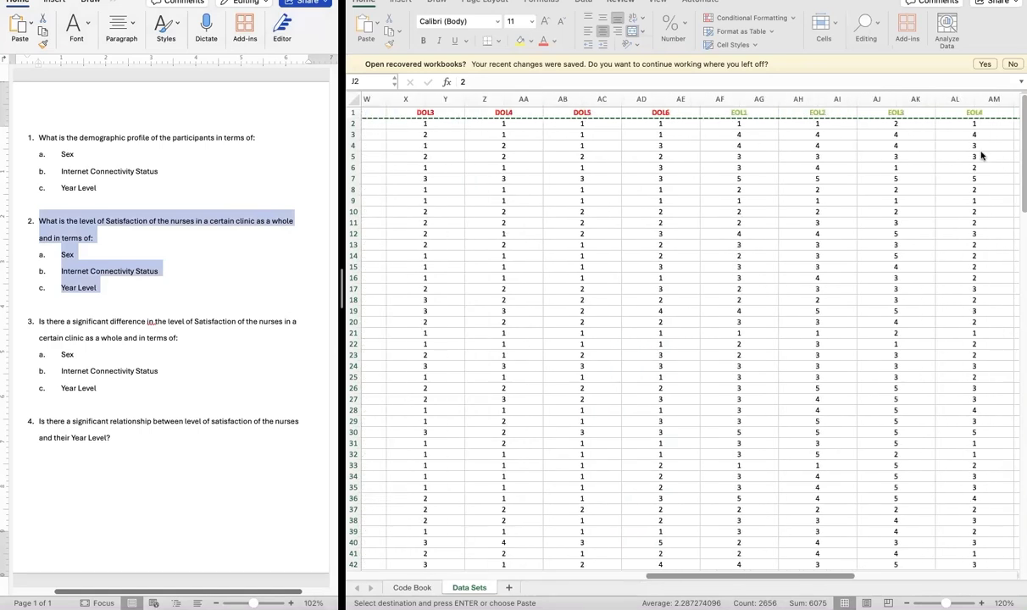
scroll(661, 137, right, 6)
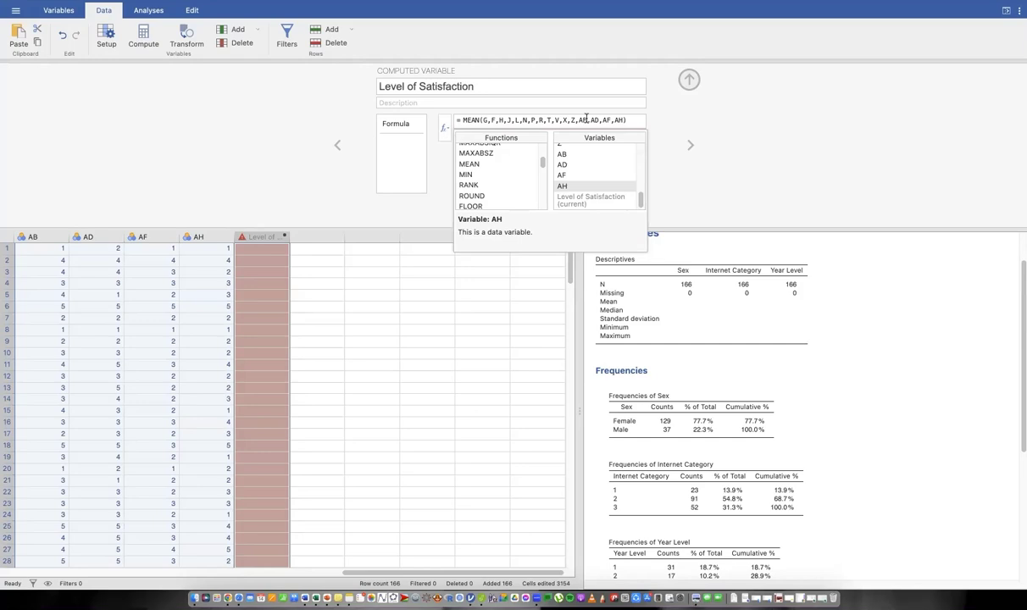
Step: Apply the MEAN formula in jamovi, widen the Level of Satisfaction column to fit its full name, and close the variable setup
key(Return)
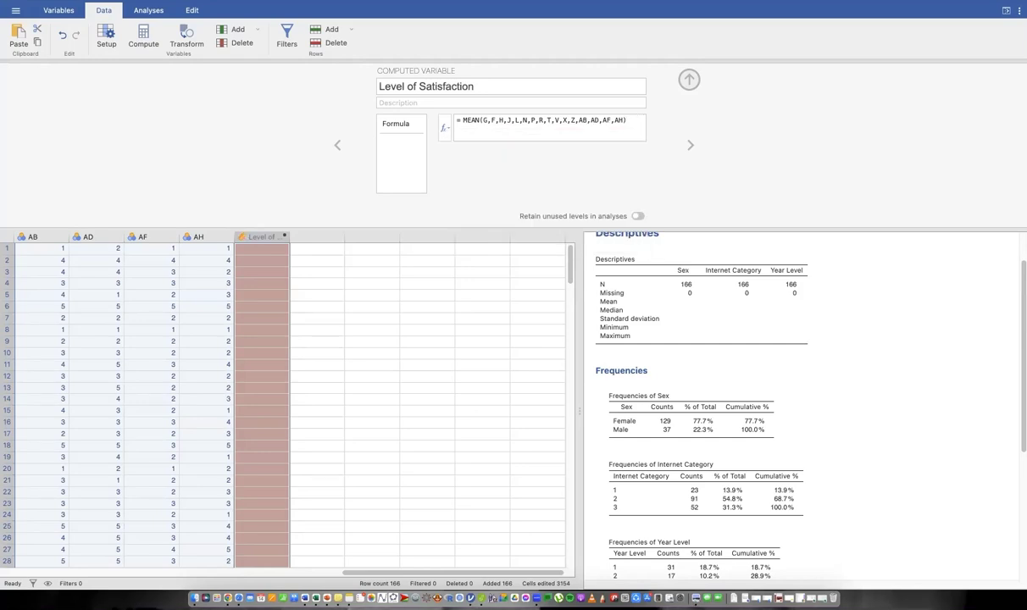
click(287, 237)
drag(321, 239, 328, 240)
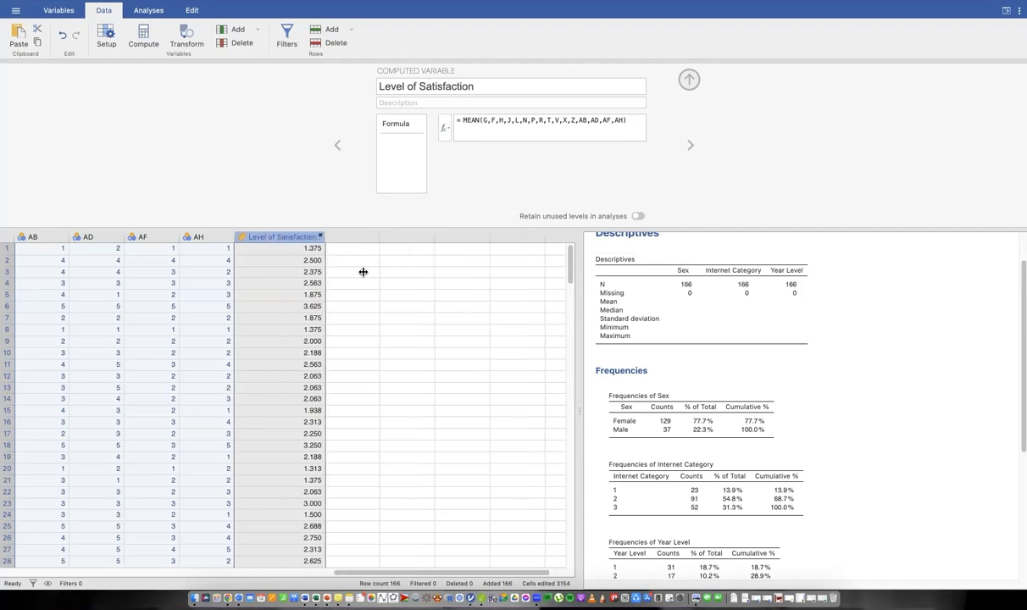
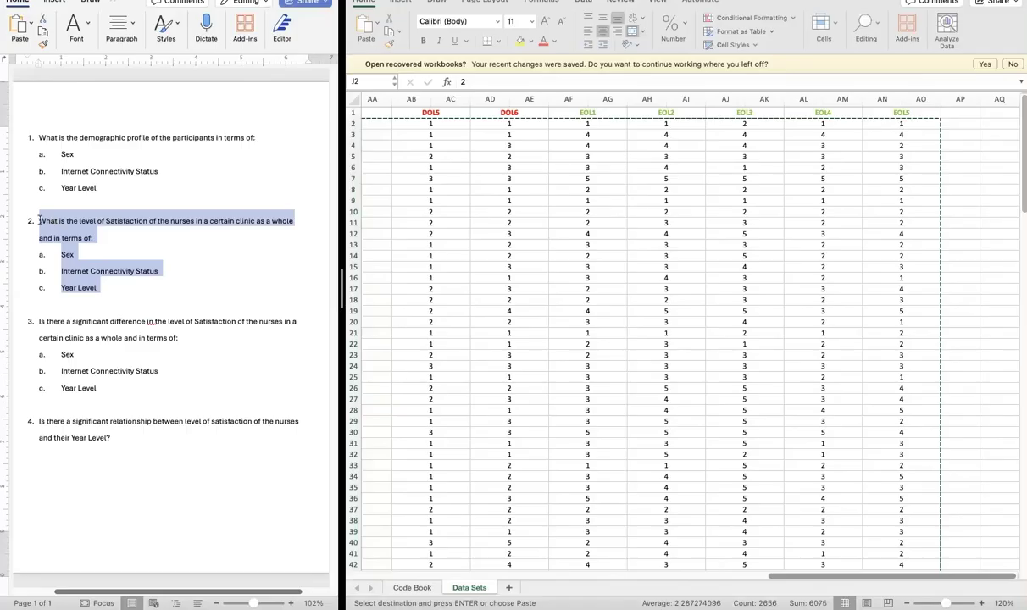
click(233, 215)
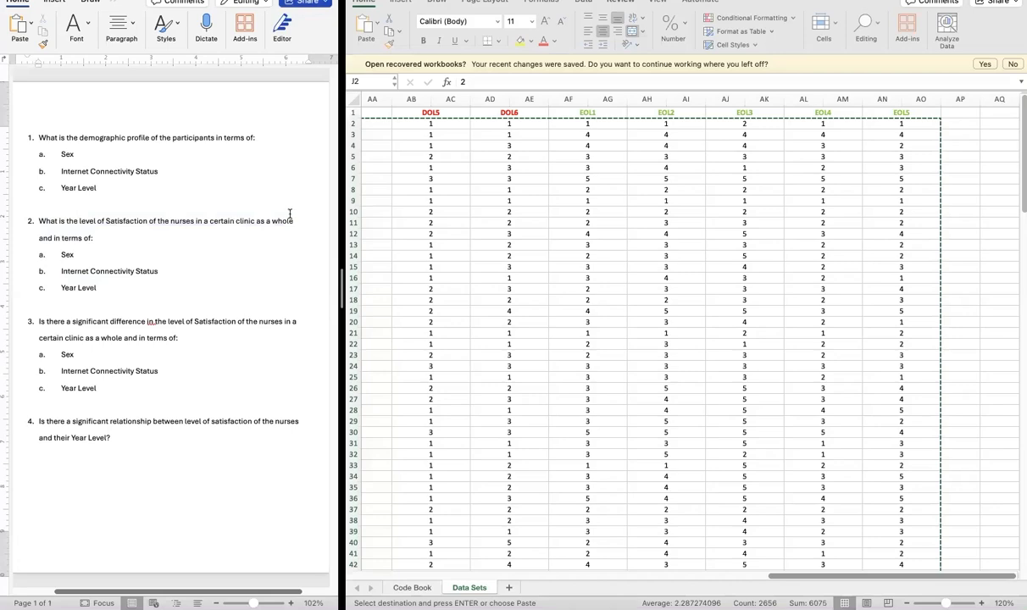
drag(290, 214, 293, 212)
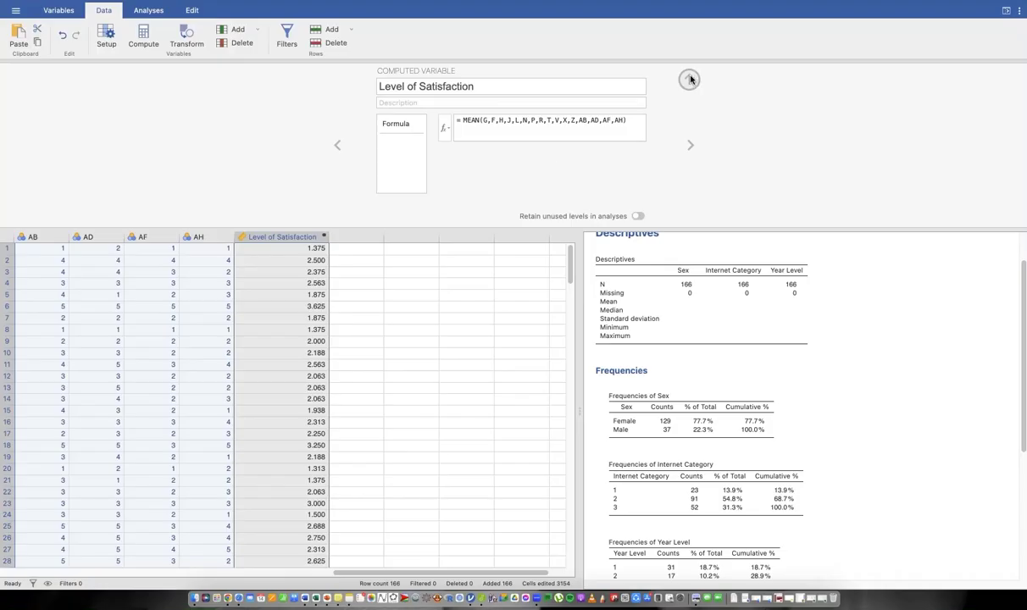
click(689, 79)
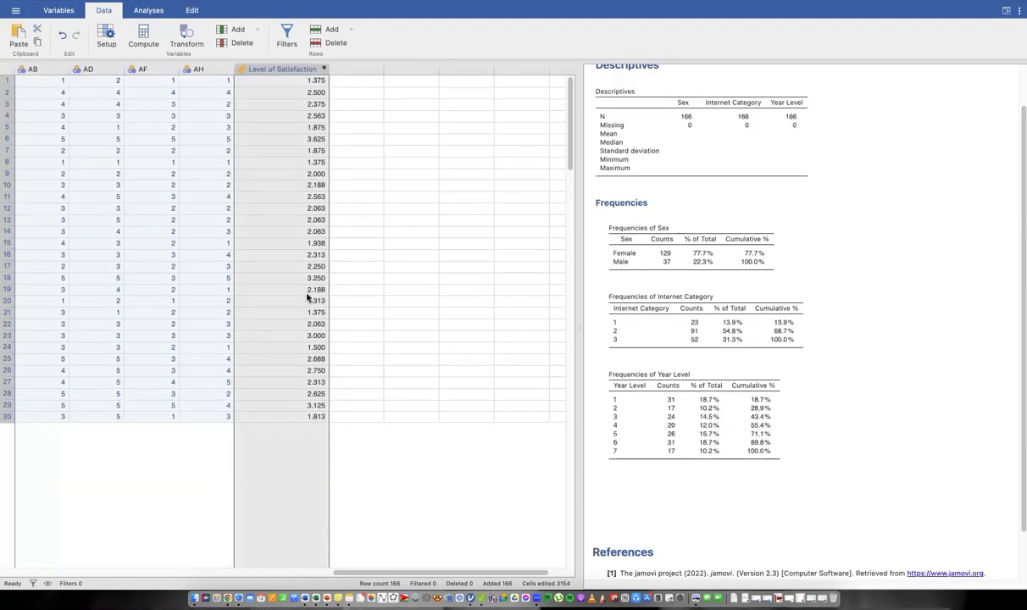
Step: Create a Descriptives analysis for the Level of Satisfaction variable
click(150, 11)
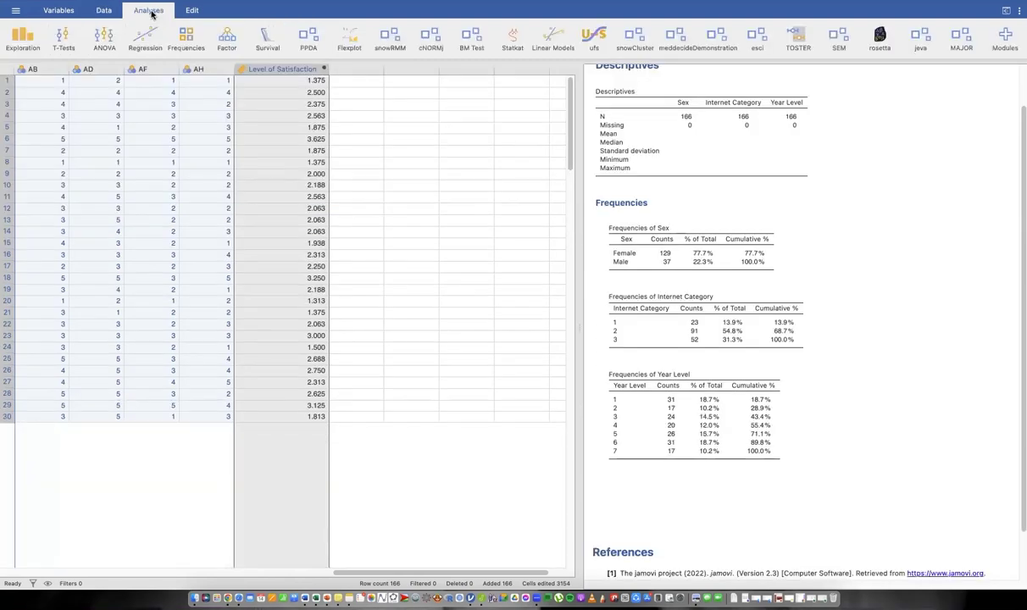
click(23, 38)
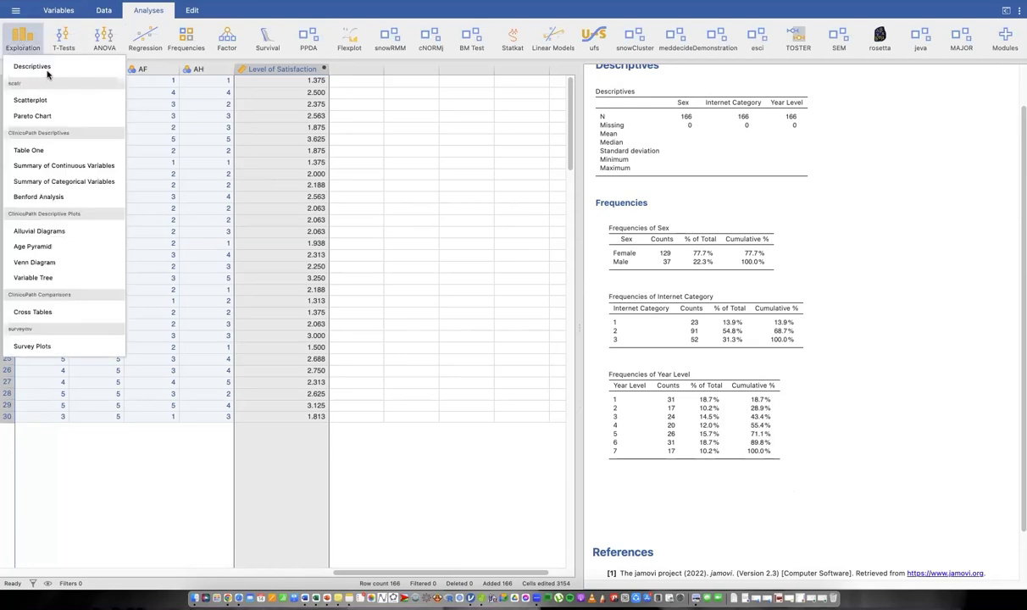
click(34, 66)
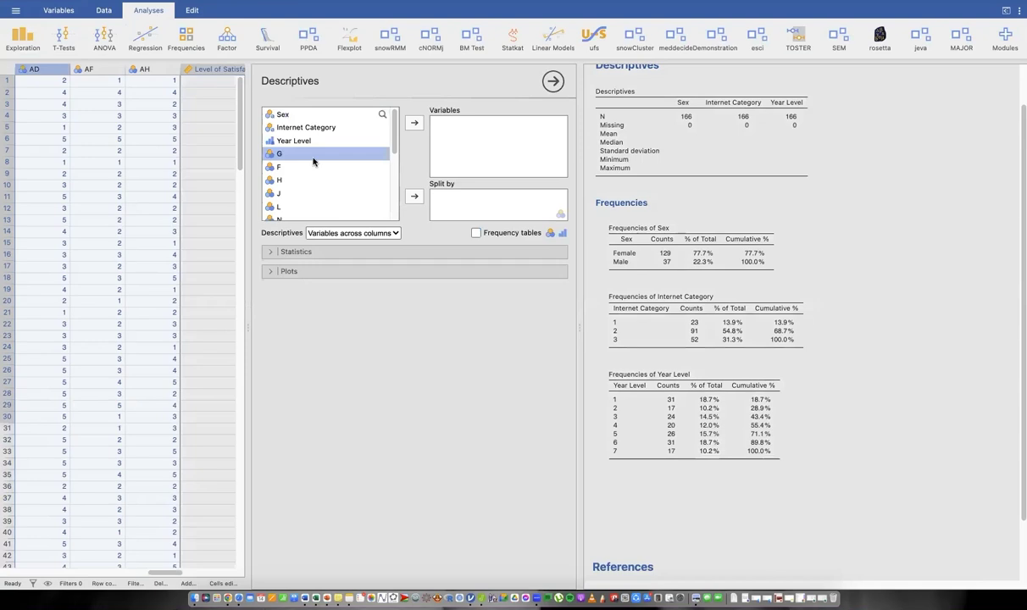
scroll(313, 161, down, 5)
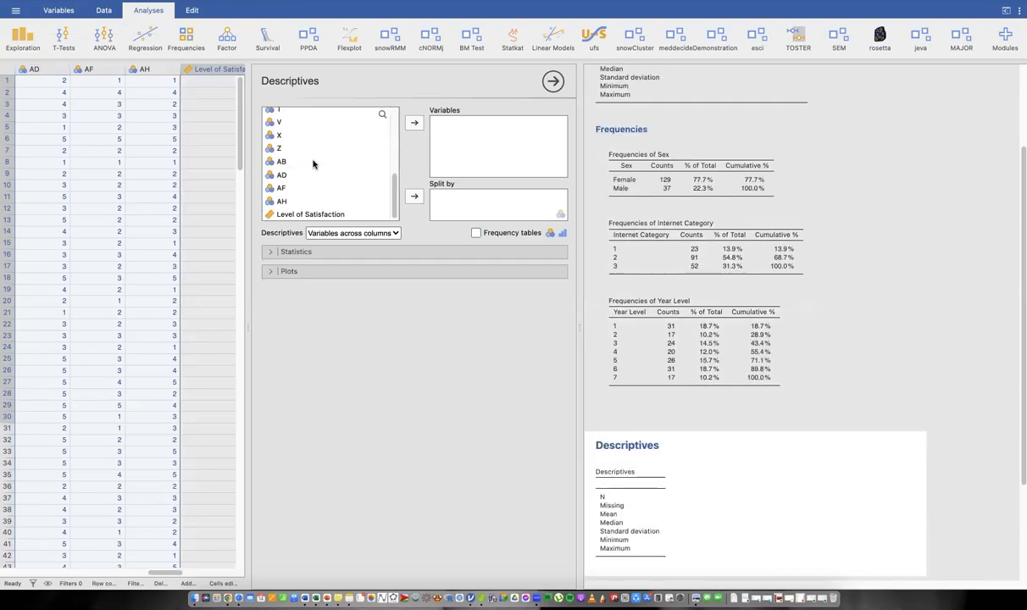
click(338, 212)
click(412, 125)
scroll(751, 373, down, 3)
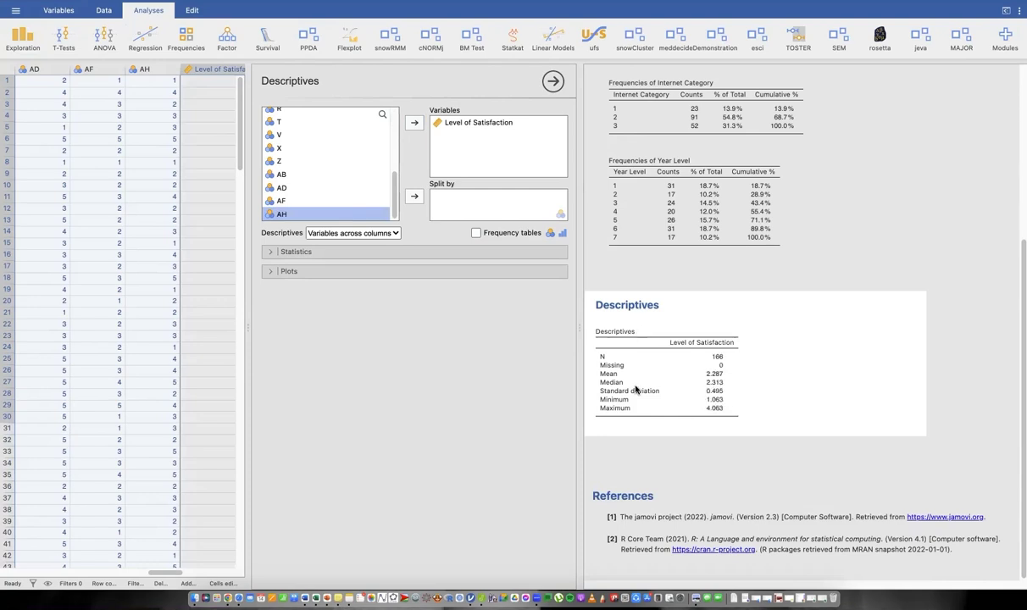
Step: Lay out the descriptives table with variables across rows and keep only N, mean and standard deviation
click(362, 227)
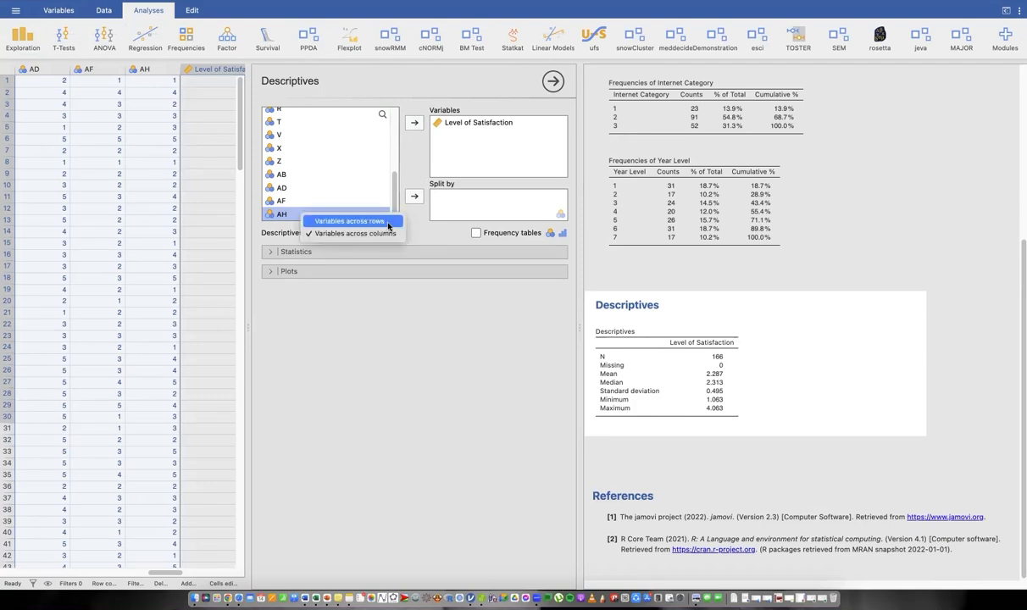
click(389, 223)
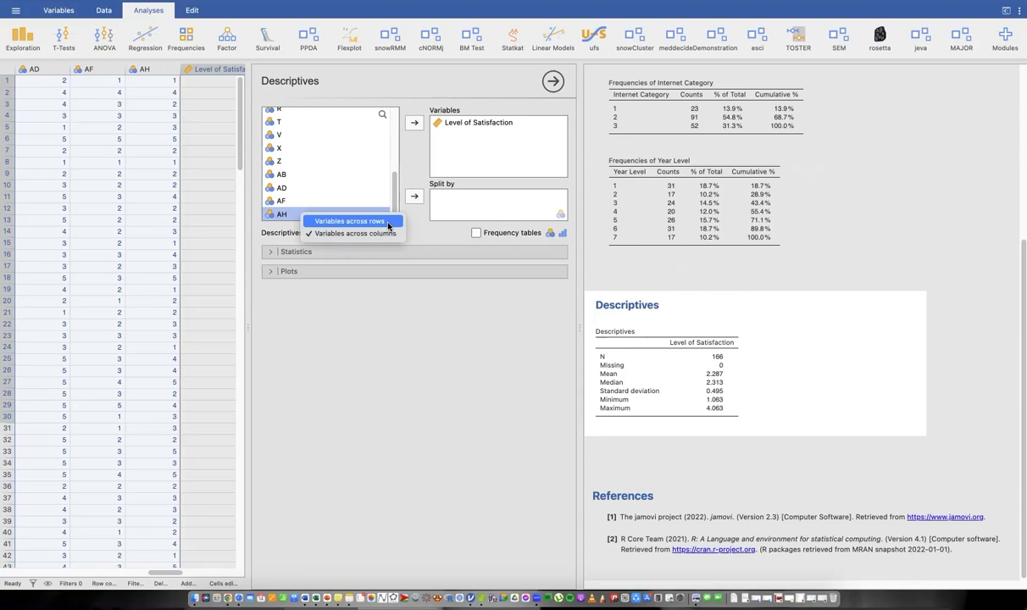
click(271, 251)
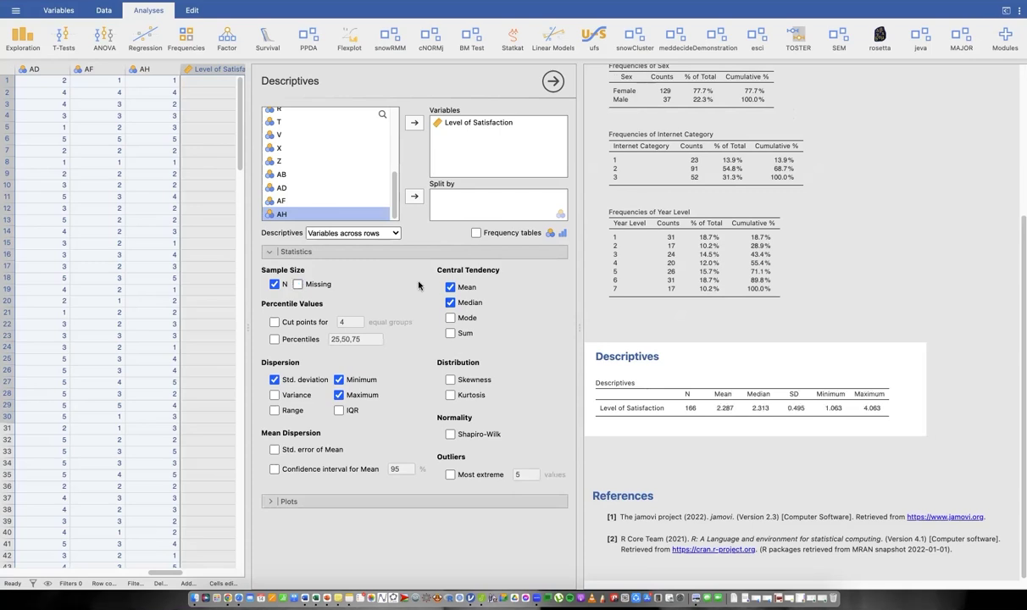
click(451, 303)
click(339, 394)
click(339, 380)
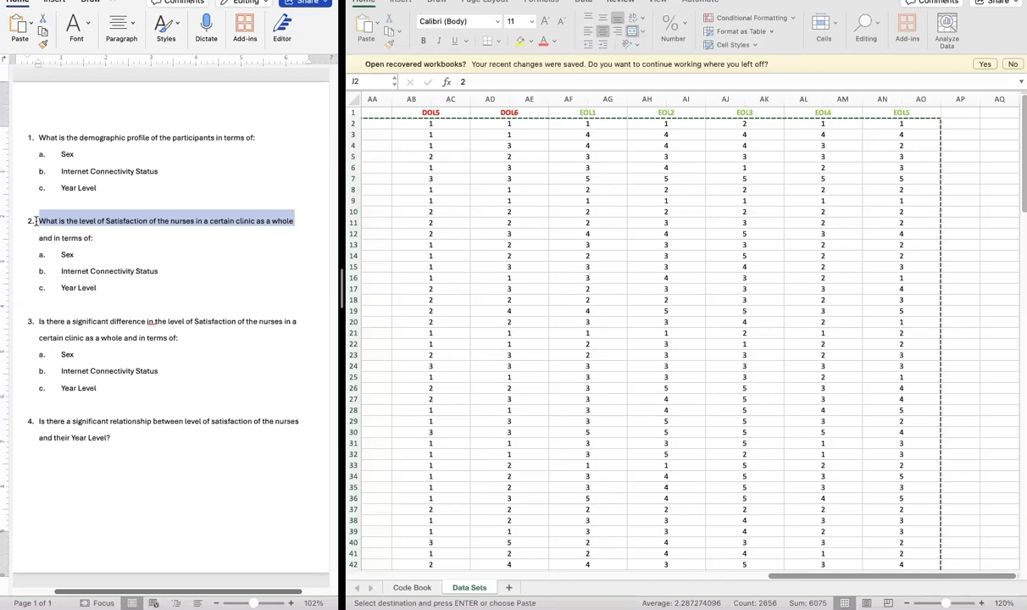
Step: Highlight the first line of research question 2 and create a second Descriptives analysis in jamovi for Level of Satisfaction
click(166, 220)
drag(39, 220, 295, 220)
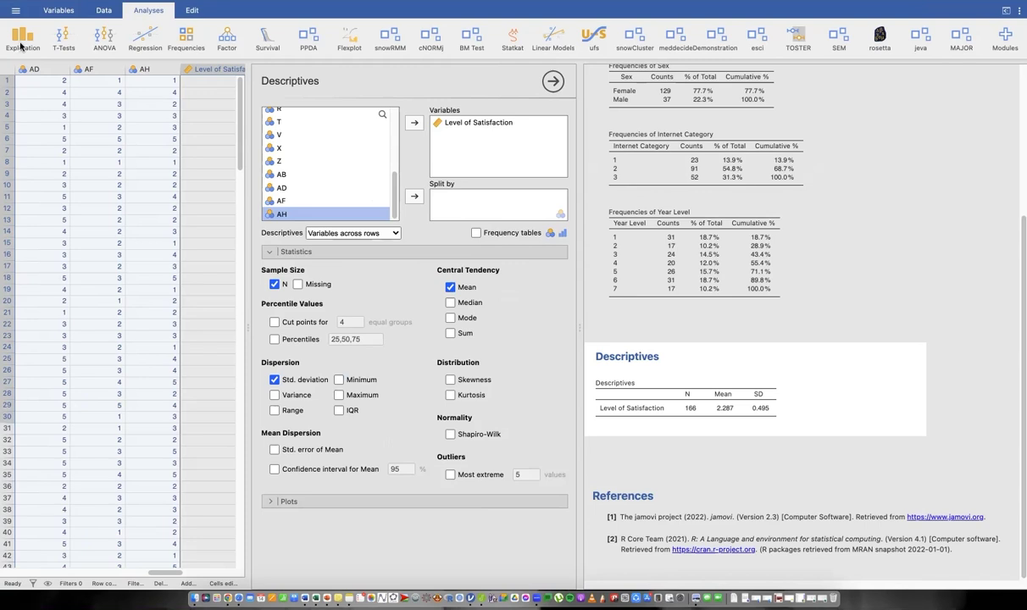
click(22, 44)
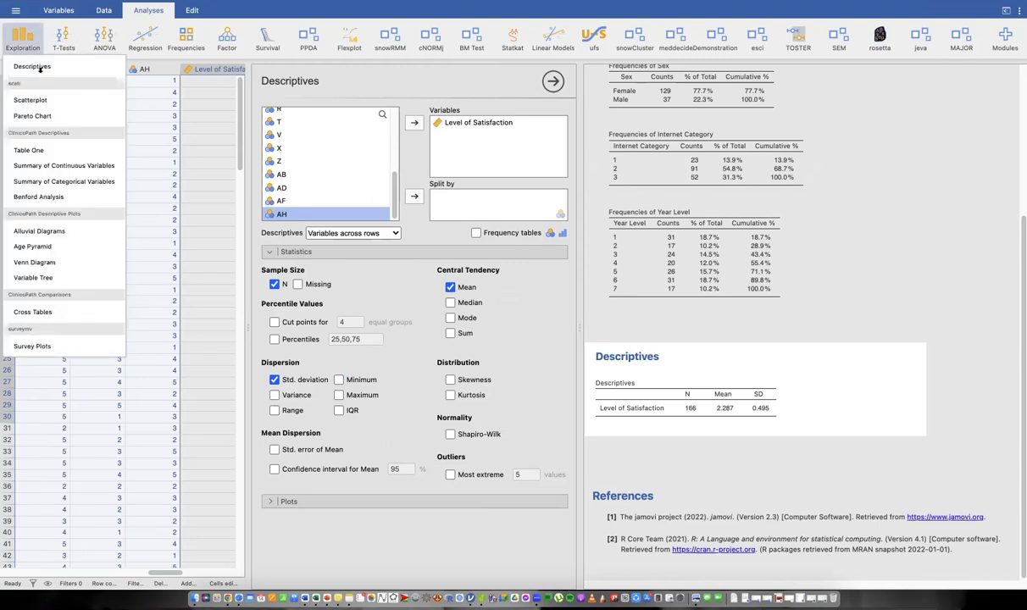
click(73, 74)
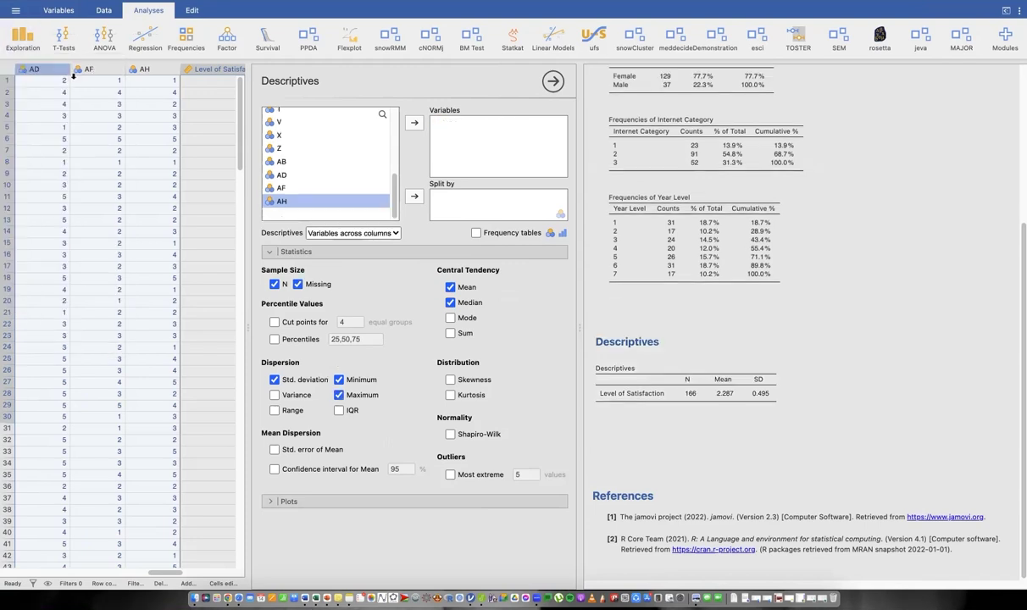
click(360, 213)
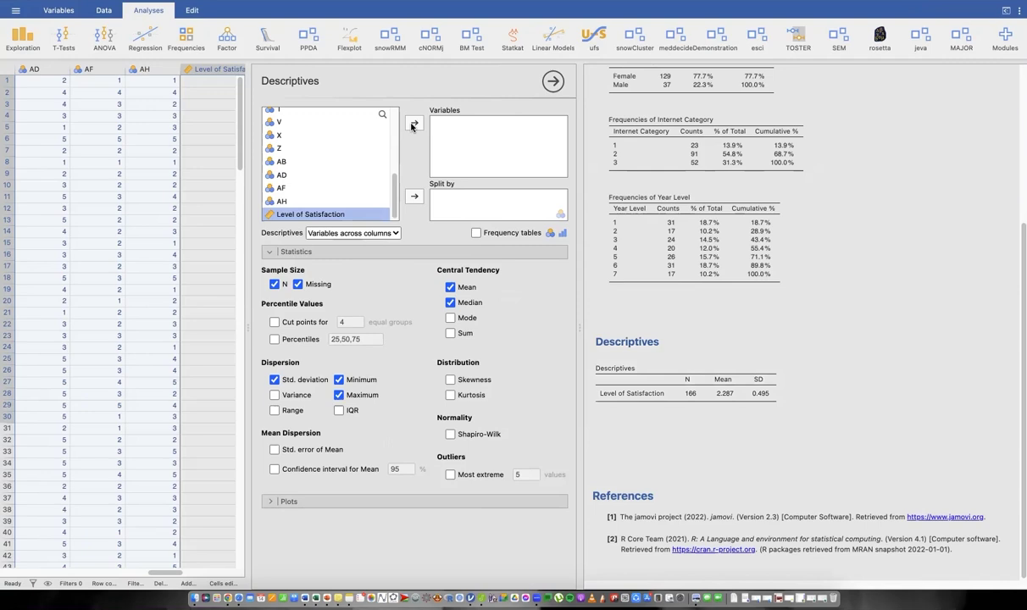
click(413, 123)
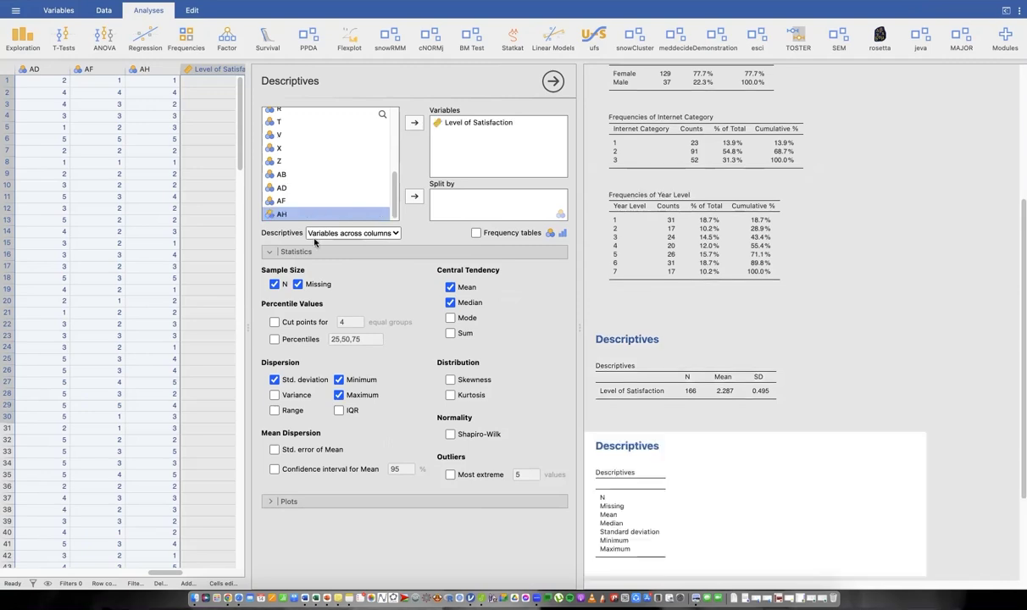
Step: Set the second descriptives table to variables across rows, showing only N, mean and standard deviation
click(379, 233)
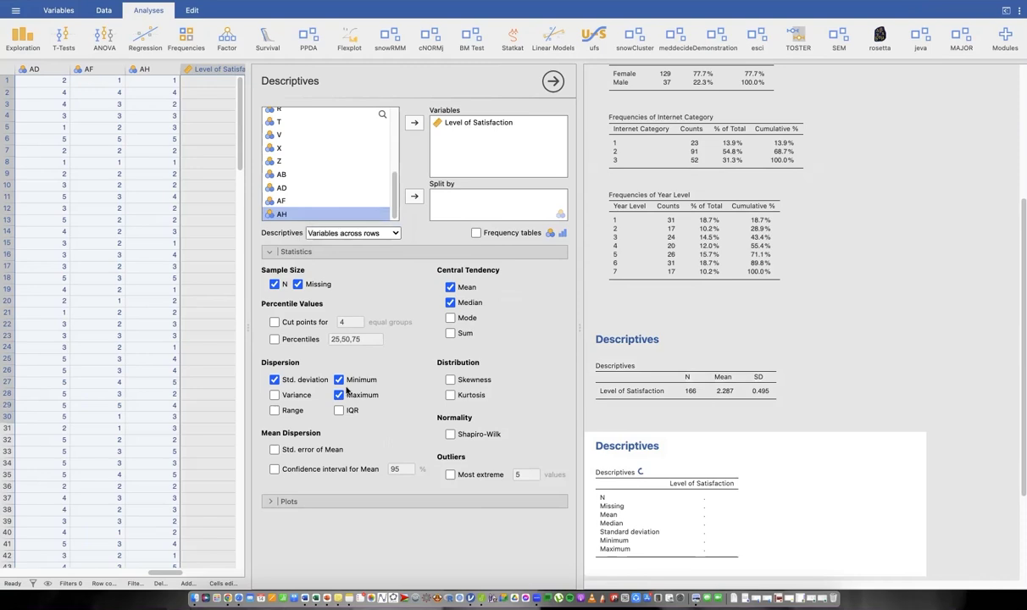
click(346, 390)
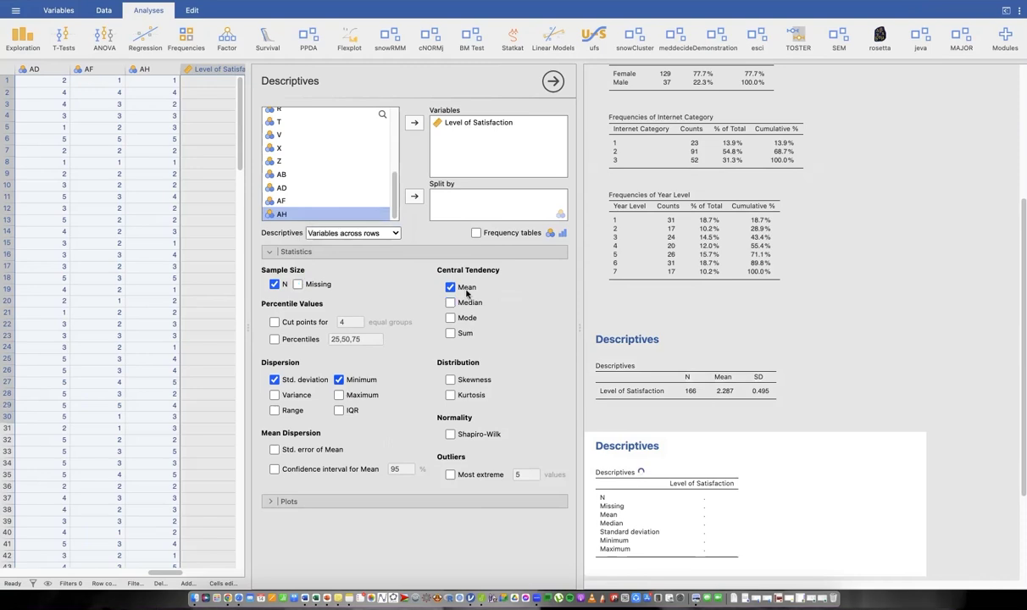
click(339, 380)
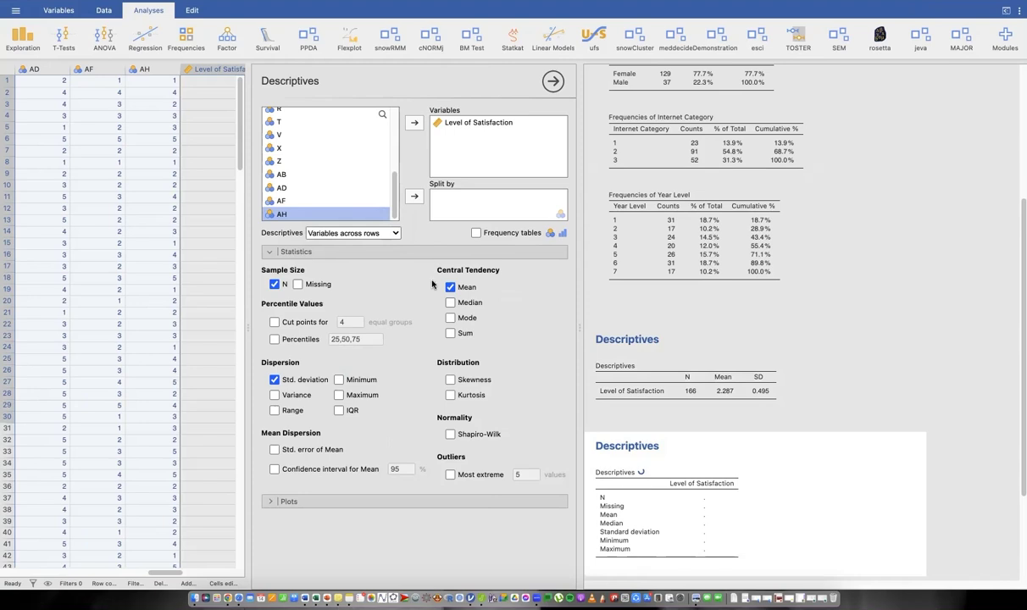
Step: Split the second Level of Satisfaction descriptives by Sex
scroll(291, 121, up, 10)
click(282, 114)
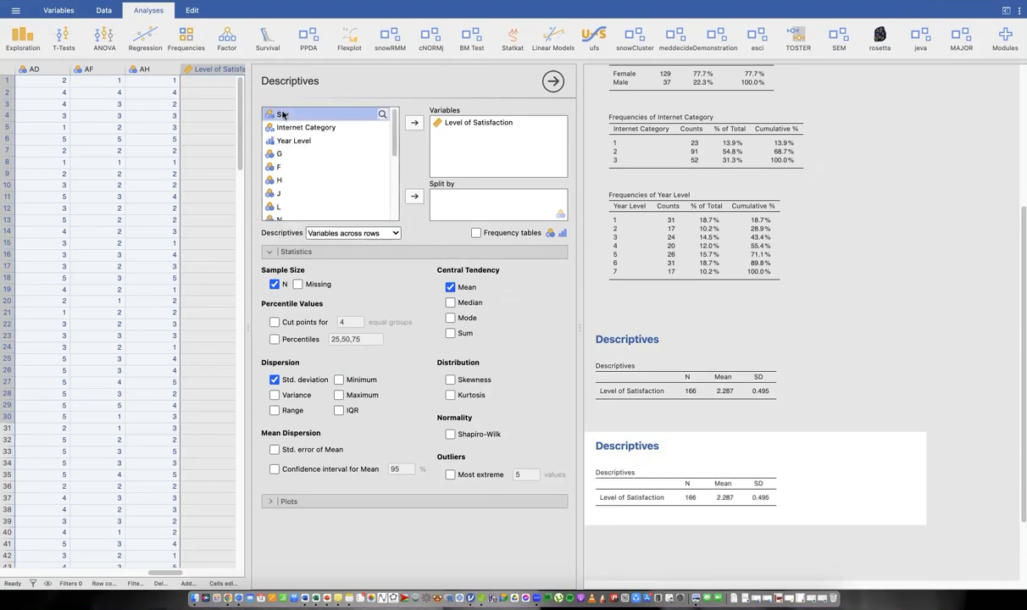
click(416, 197)
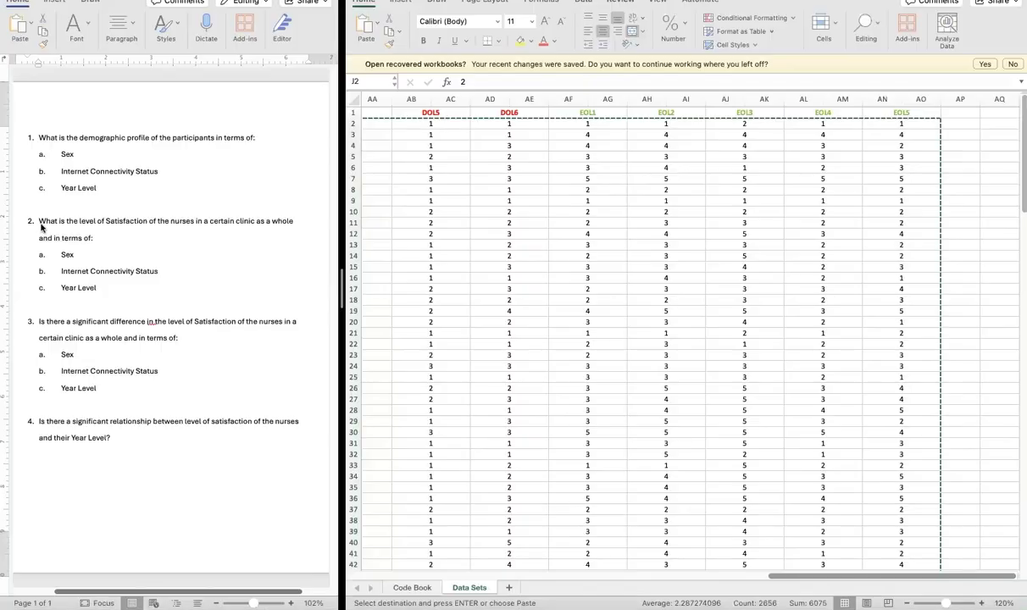
Step: Check the wording of research question 2 and start a third Descriptives analysis in jamovi
click(39, 221)
shift+click(85, 248)
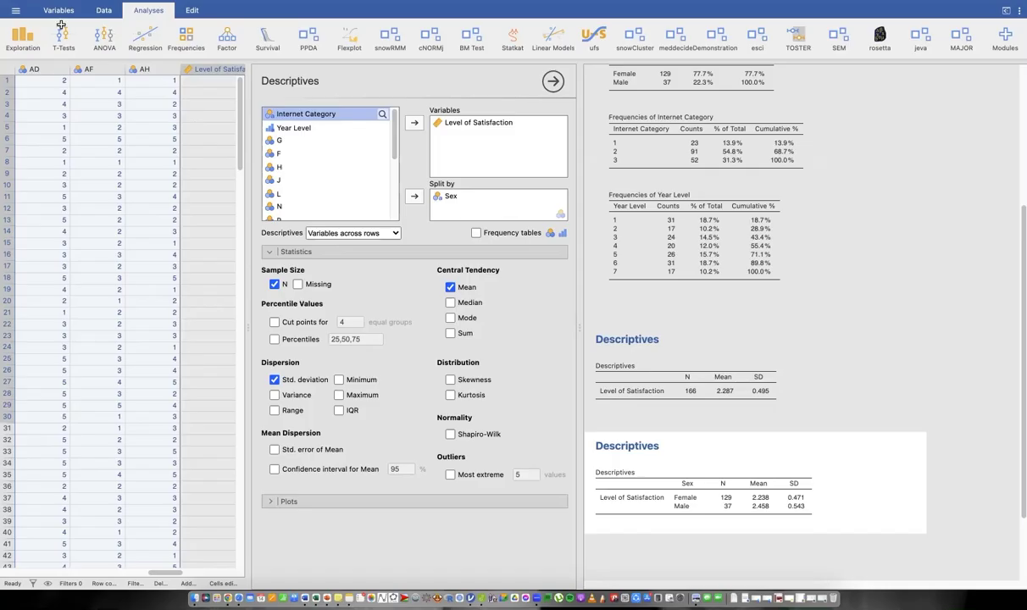
click(24, 48)
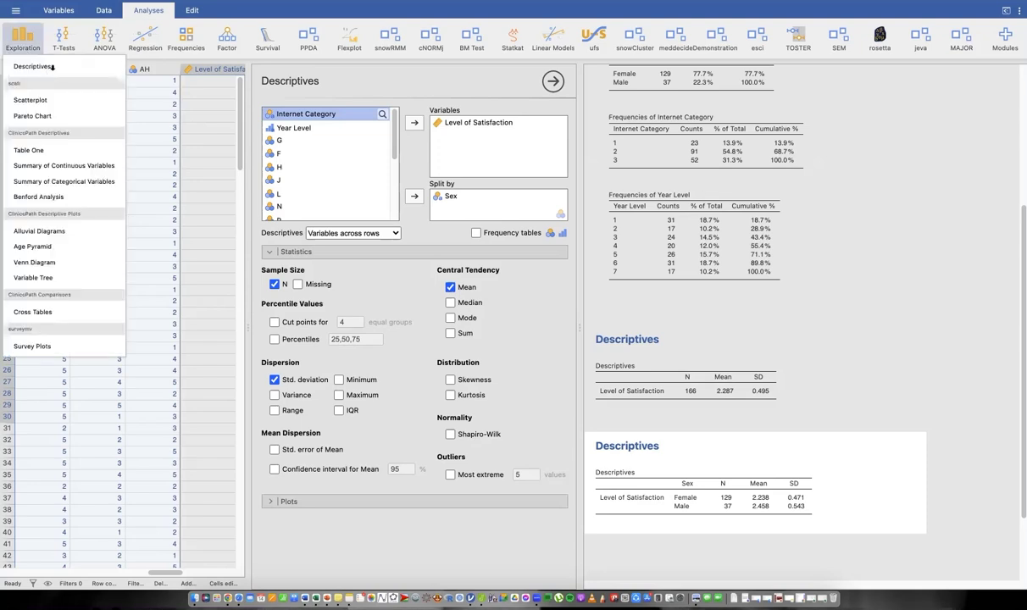
click(49, 67)
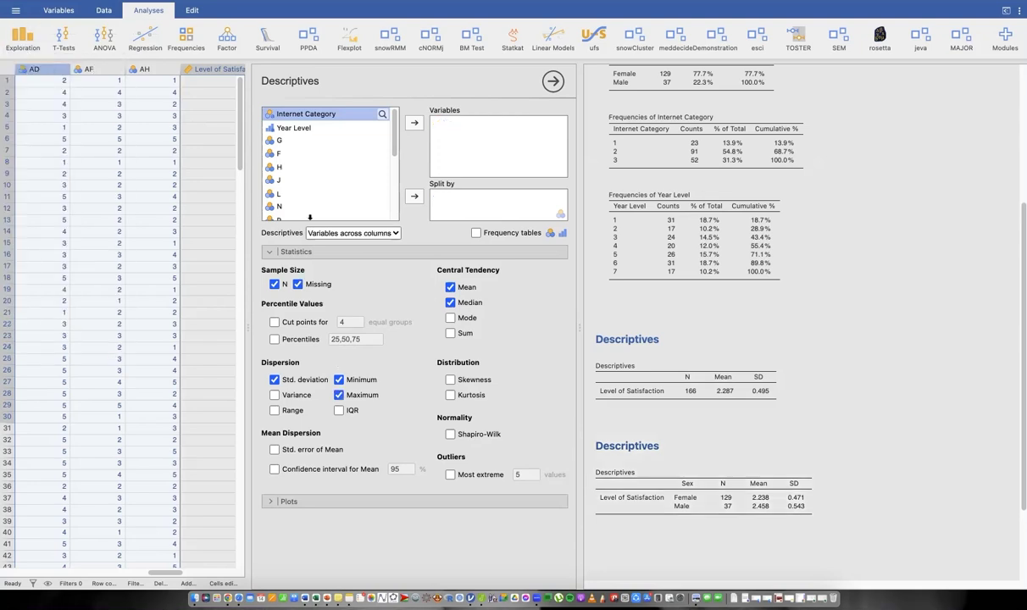
scroll(312, 170, down, 1)
scroll(312, 170, down, 10)
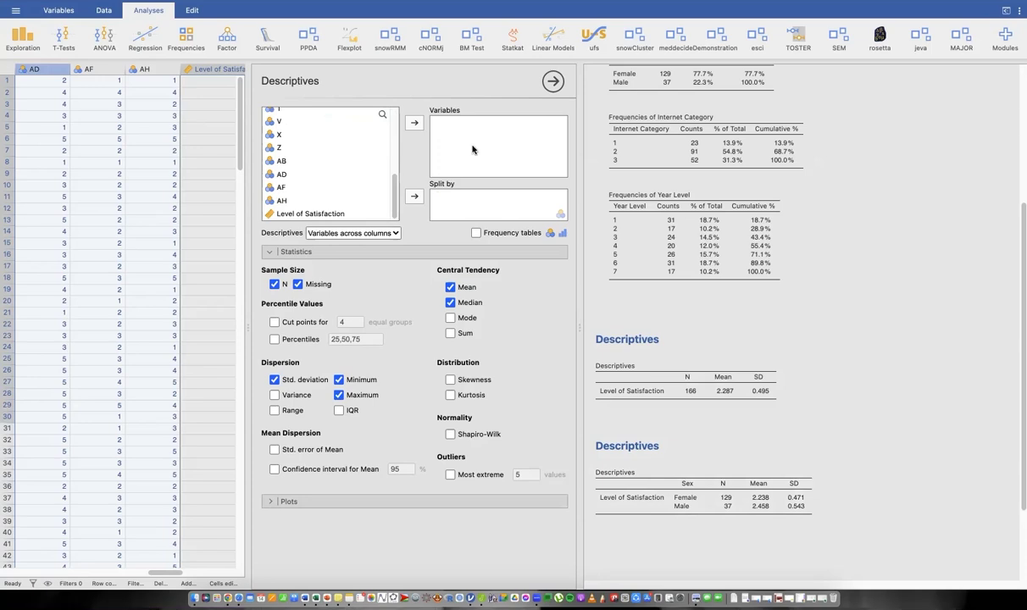
mouse_move(473, 146)
mouse_down()
mouse_move(480, 139)
mouse_move(471, 134)
mouse_up()
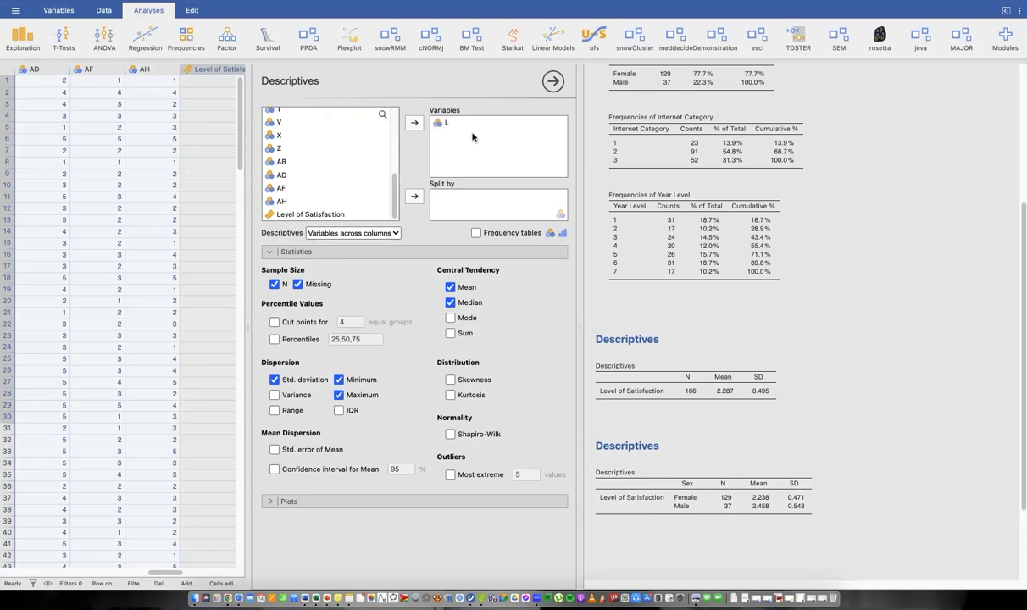
click(435, 125)
click(413, 123)
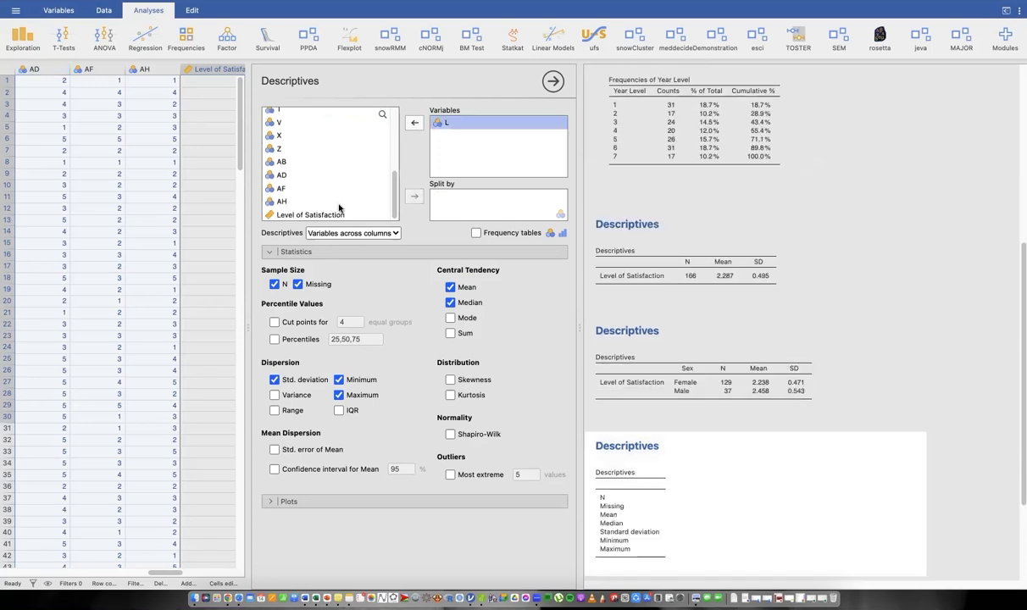
Step: Add Level of Satisfaction to the third Descriptives analysis and split it by Internet Category
click(335, 213)
click(414, 123)
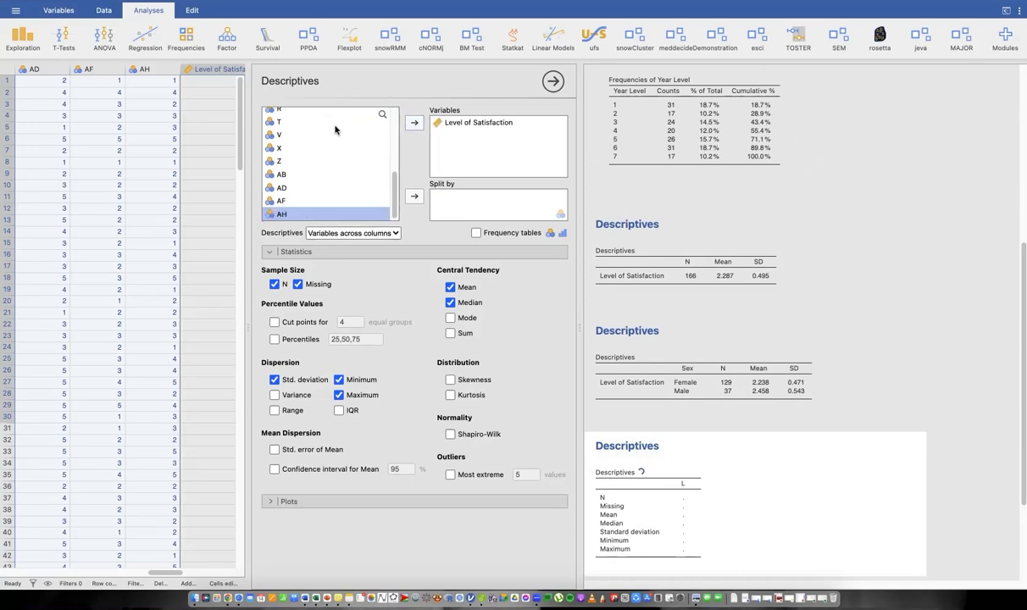
click(306, 127)
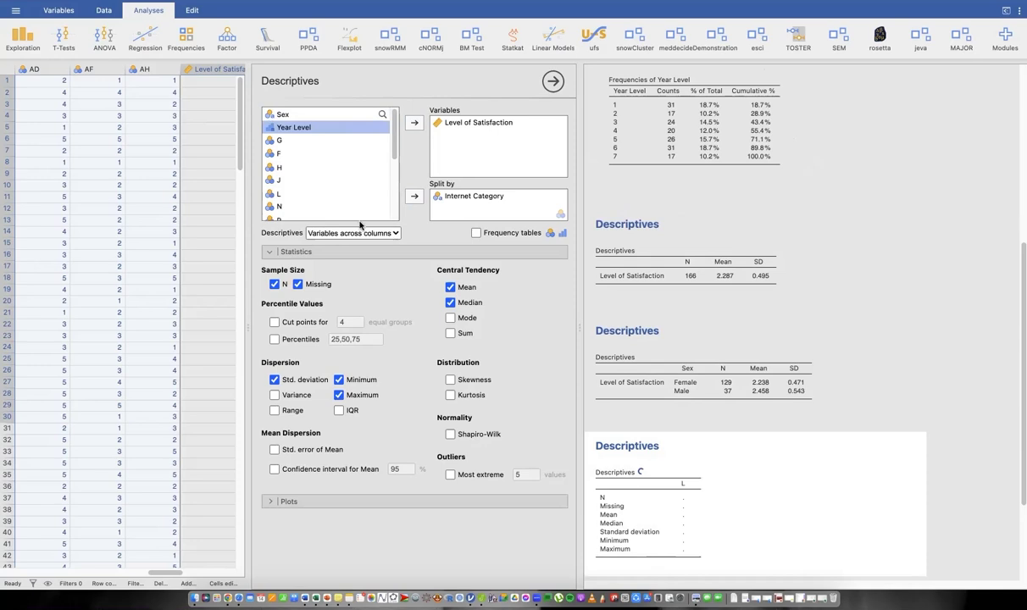
Step: Set the Internet Category descriptives table to variables across rows, showing only N, mean and standard deviation
click(393, 233)
click(305, 286)
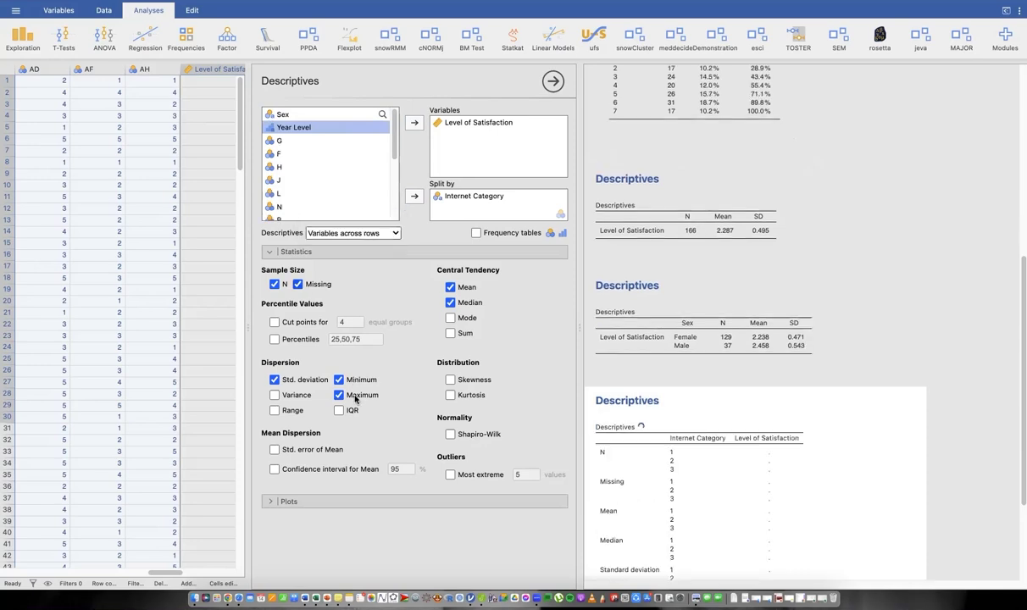
click(355, 399)
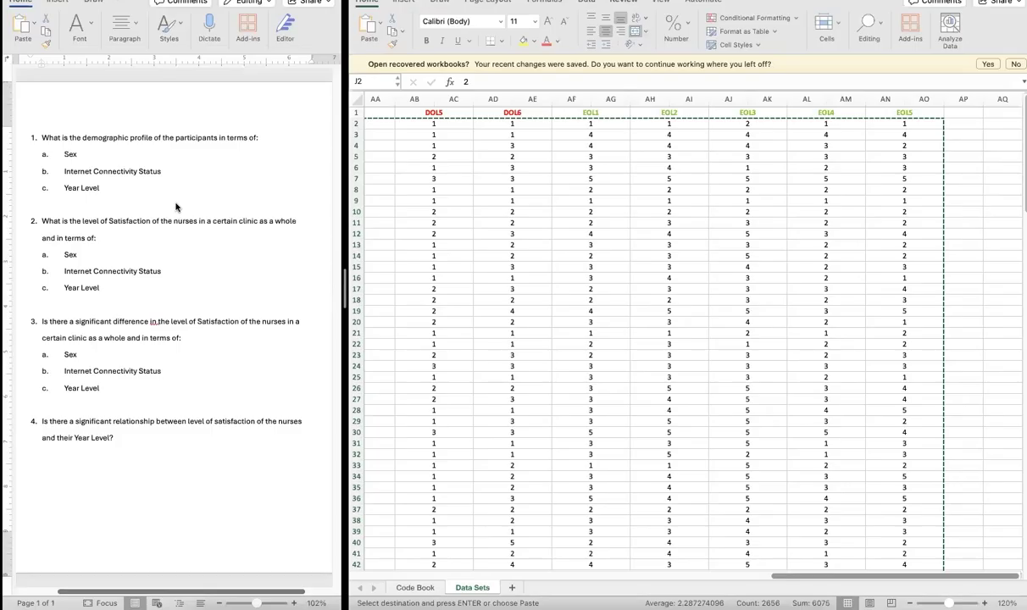
Step: Check research question 2 in the Word document and create a fourth Descriptives analysis in jamovi for Level of Satisfaction split by Year Level
drag(40, 221, 78, 255)
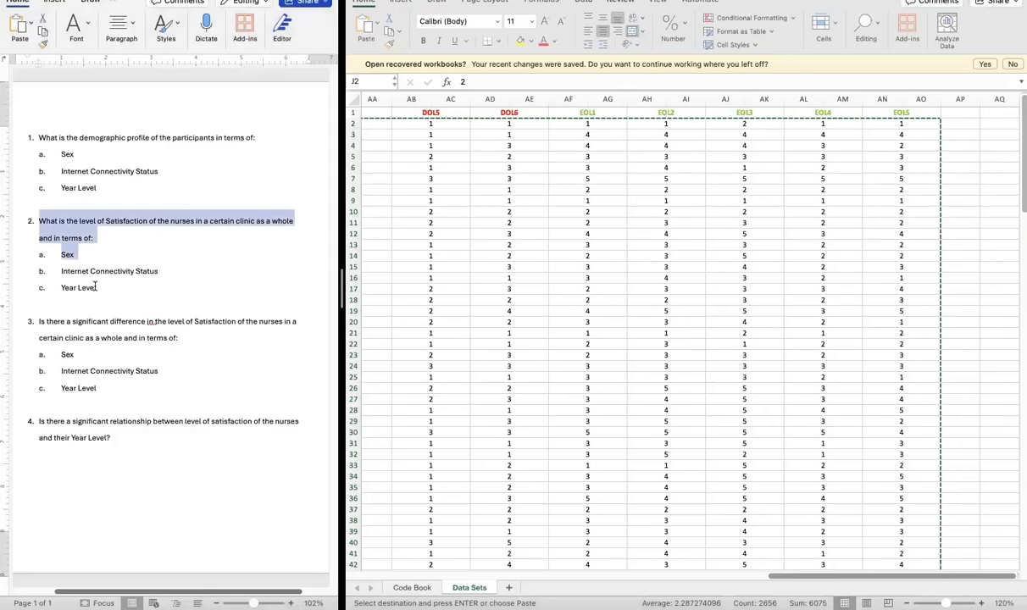
click(98, 289)
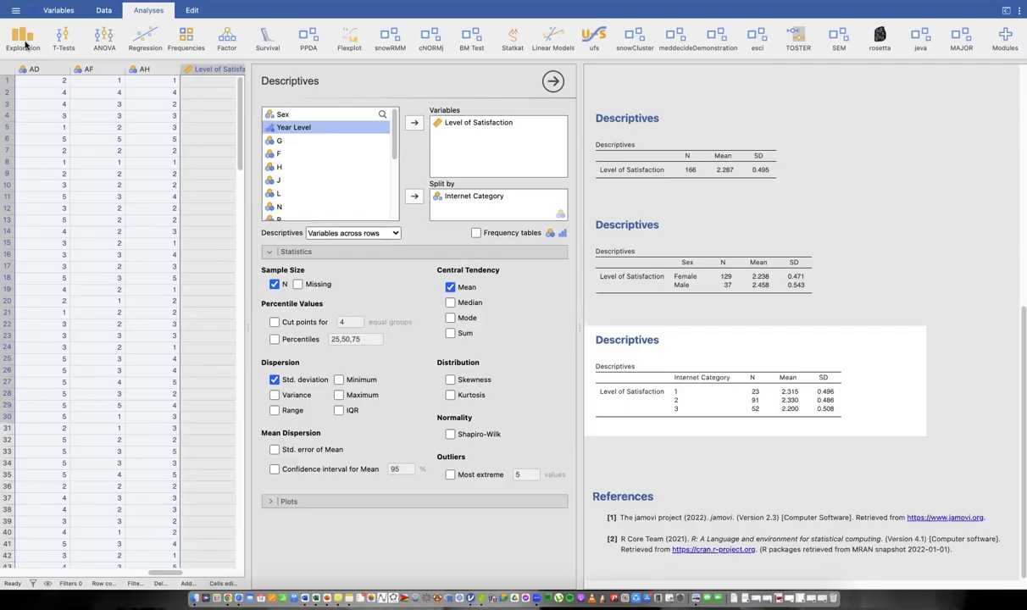
click(25, 43)
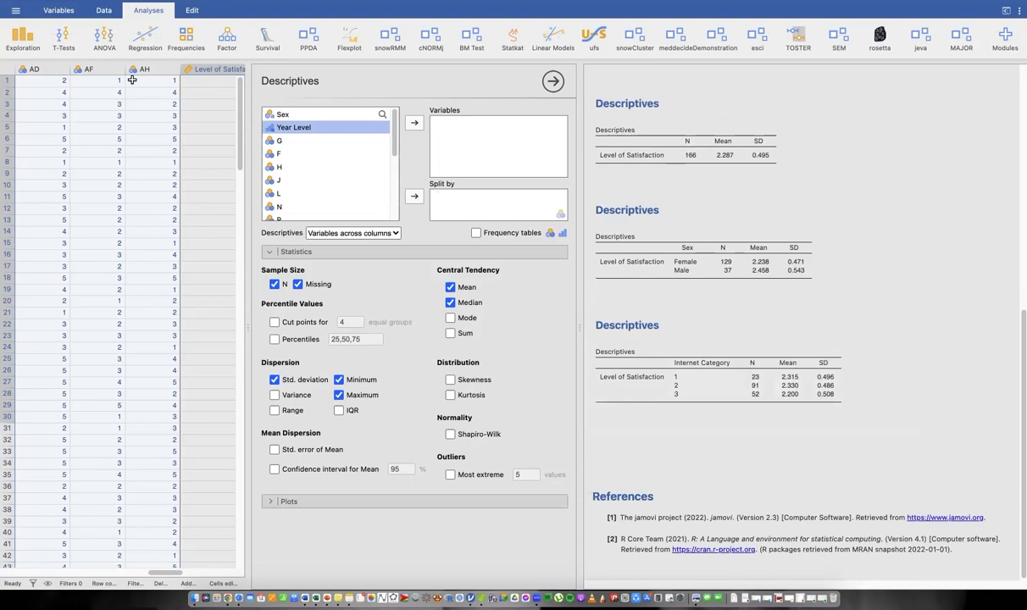
scroll(349, 202, down, 10)
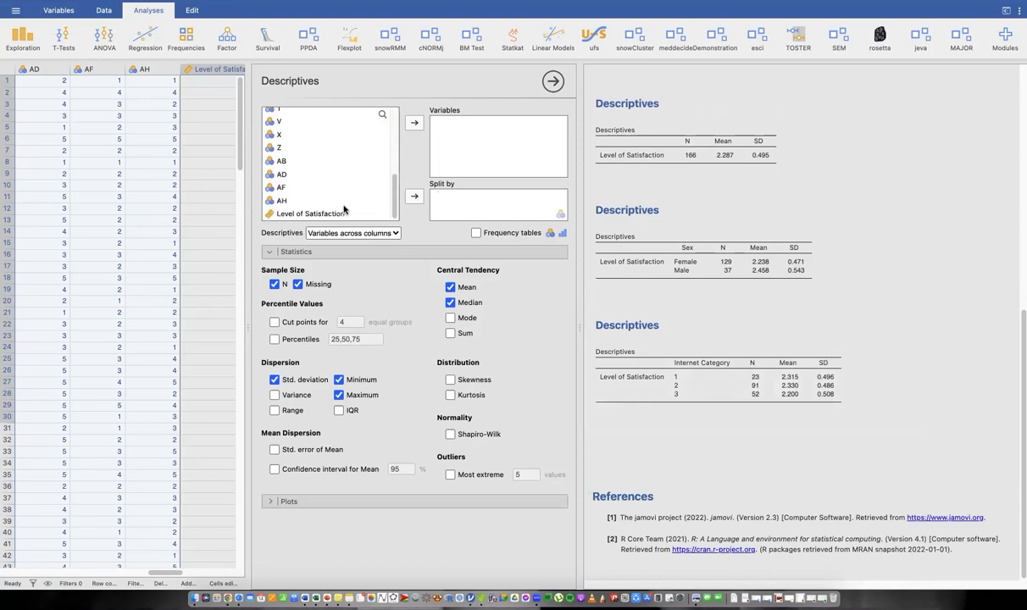
click(413, 125)
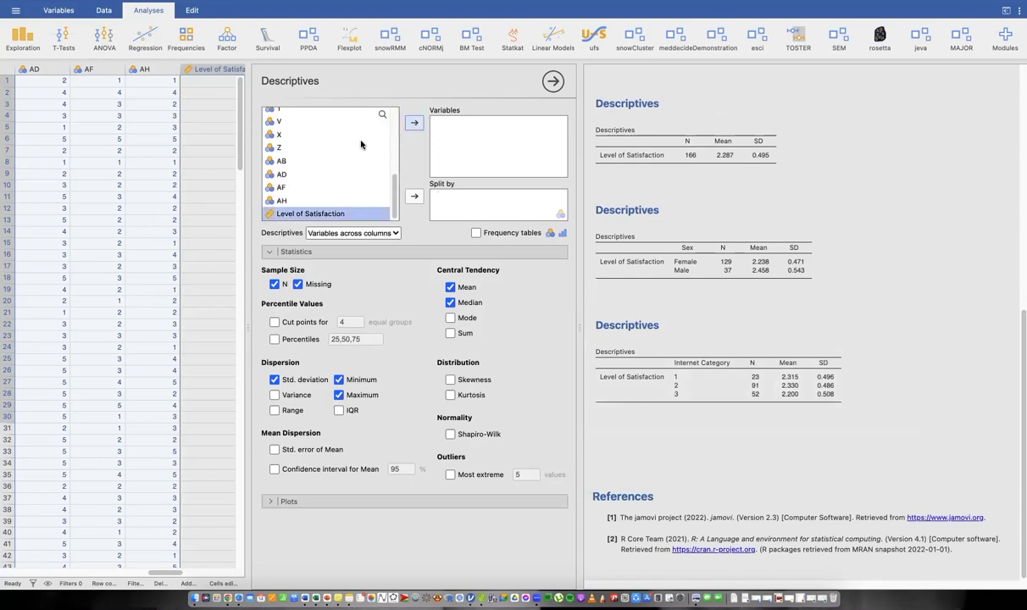
scroll(329, 148, up, 10)
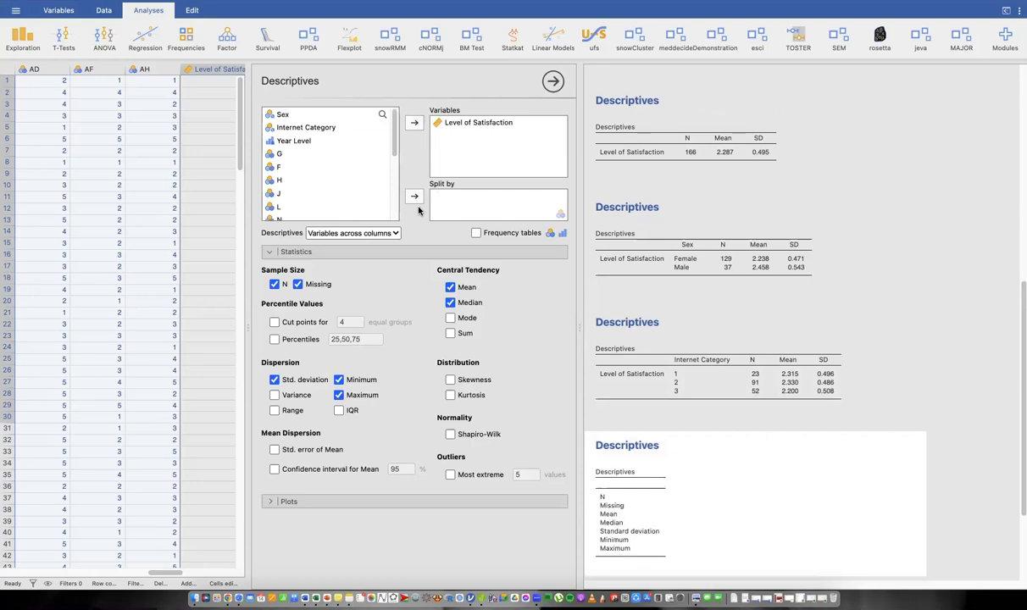
click(296, 141)
click(414, 198)
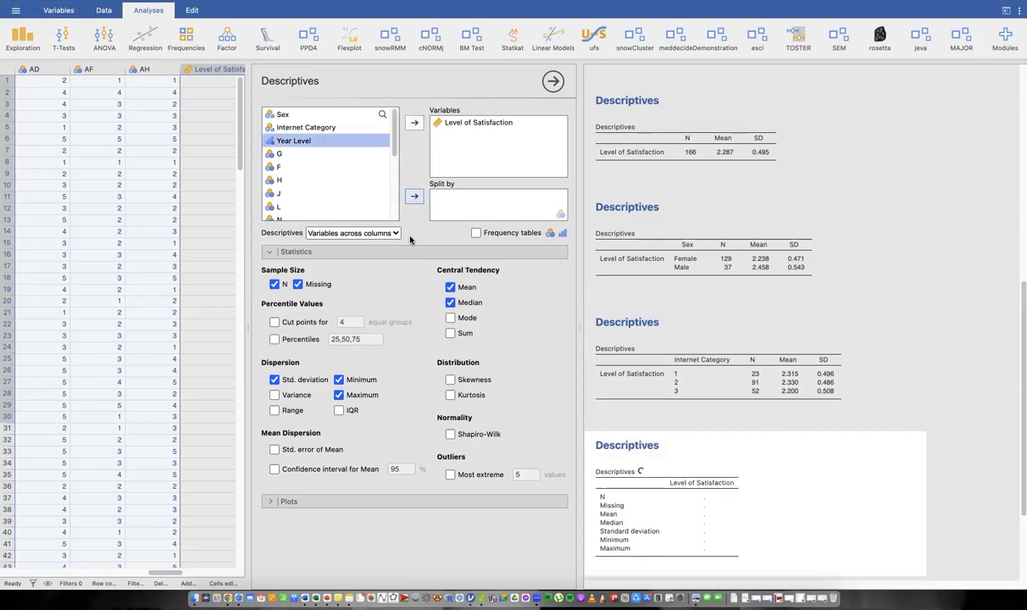
Step: Set the Year Level descriptives table to variables across rows, showing only N, mean and standard deviation
click(386, 234)
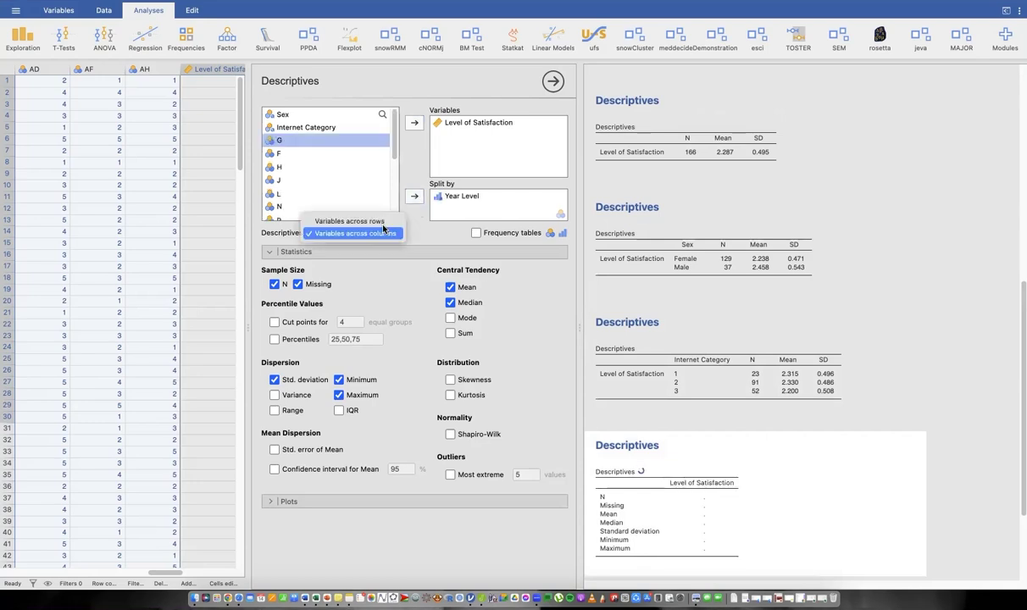
click(308, 289)
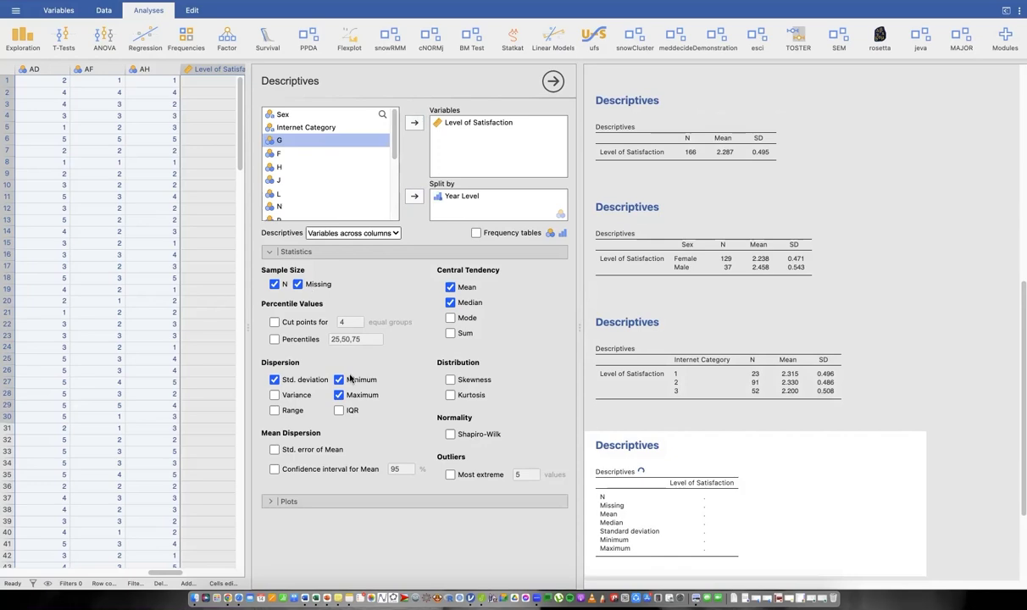
click(349, 379)
click(362, 394)
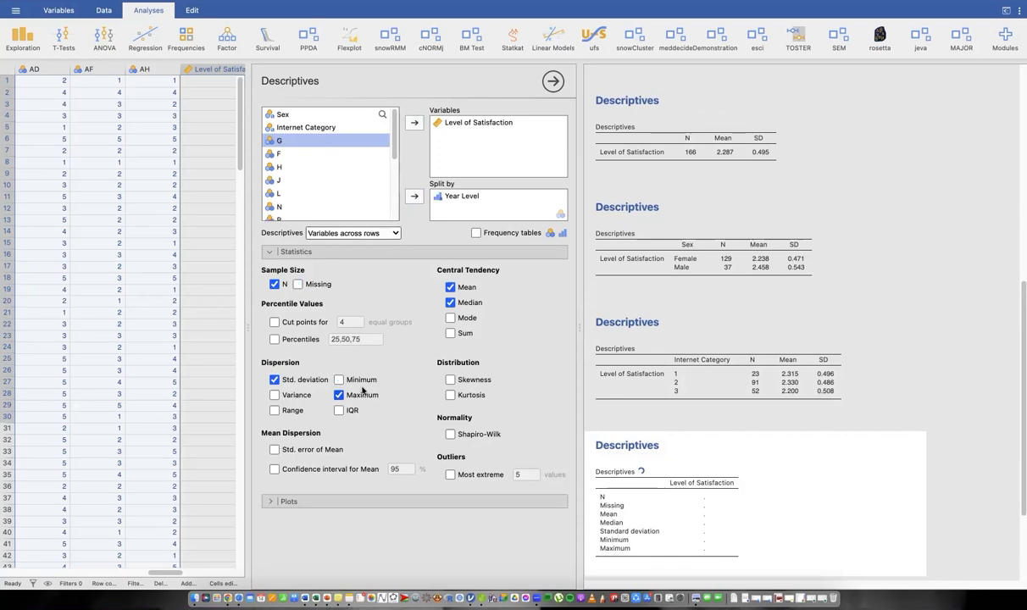
click(462, 306)
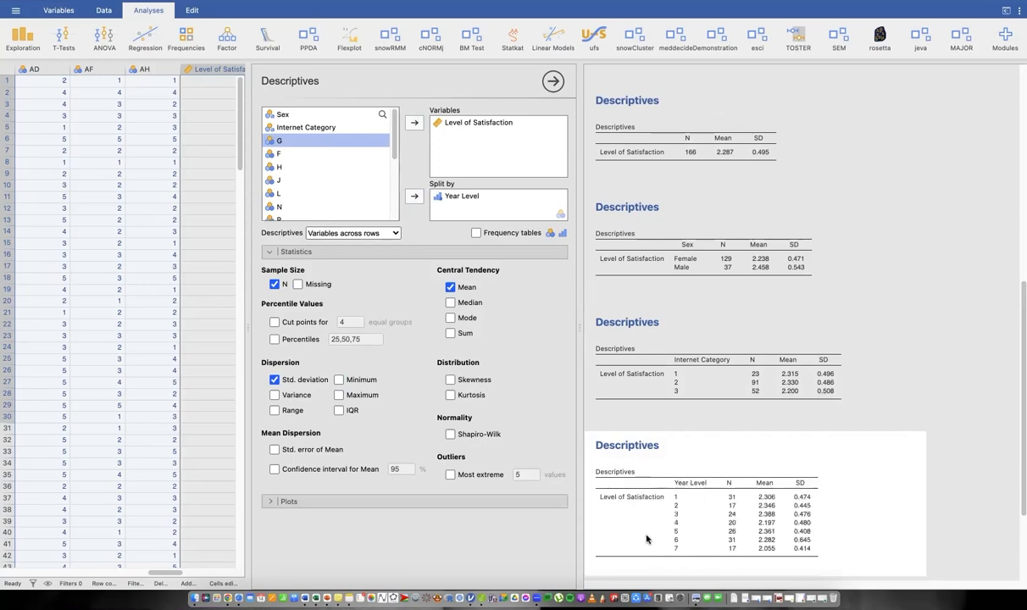
scroll(695, 494, down, 2)
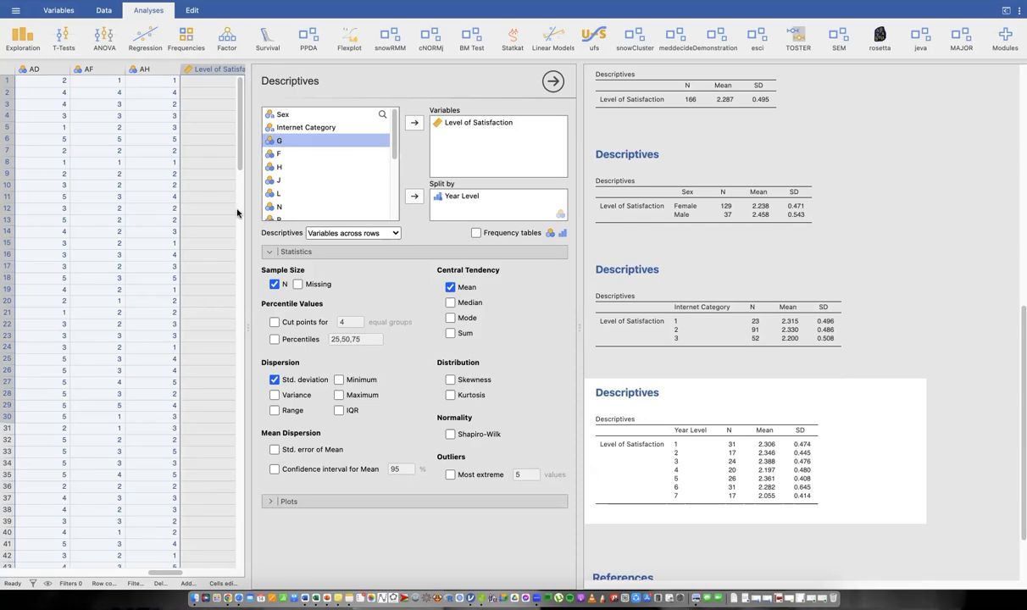
Step: Switch to the Word document and examine the wording and grouping variables of research question 3 on significant differences in satisfaction
key(ctrl+Right)
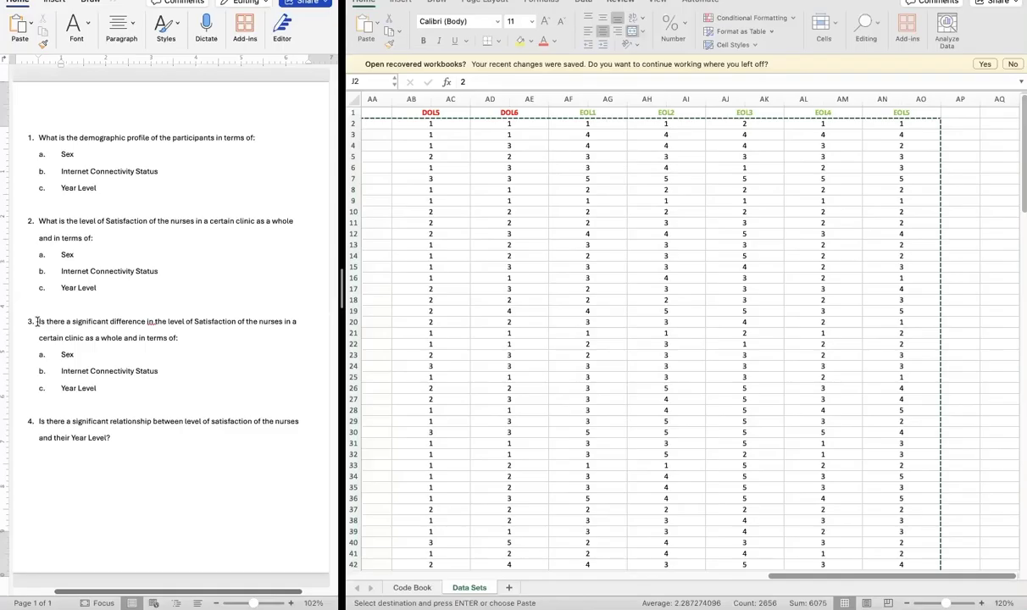
shift+click(125, 373)
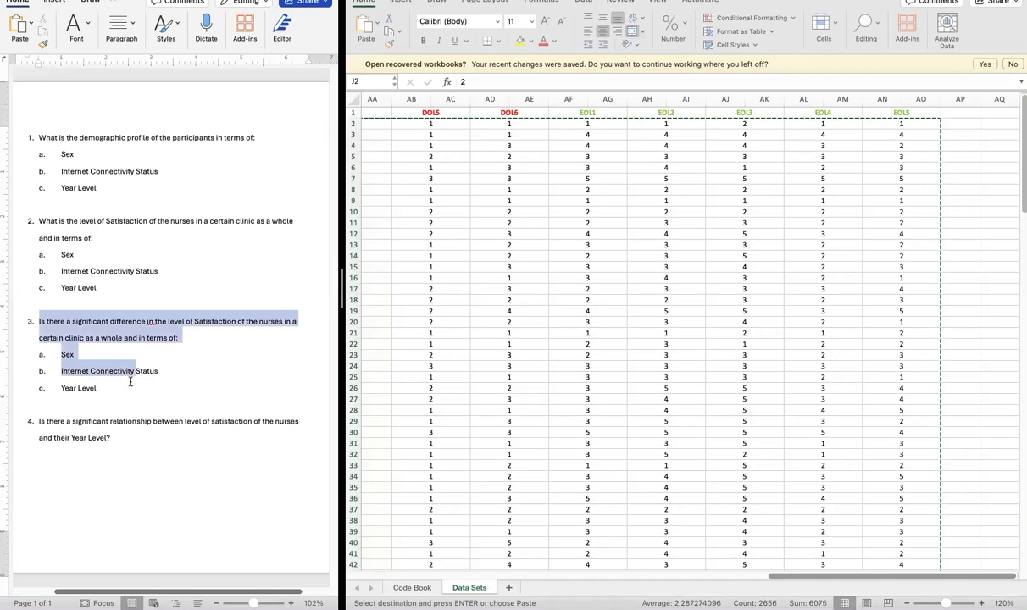
shift+click(132, 383)
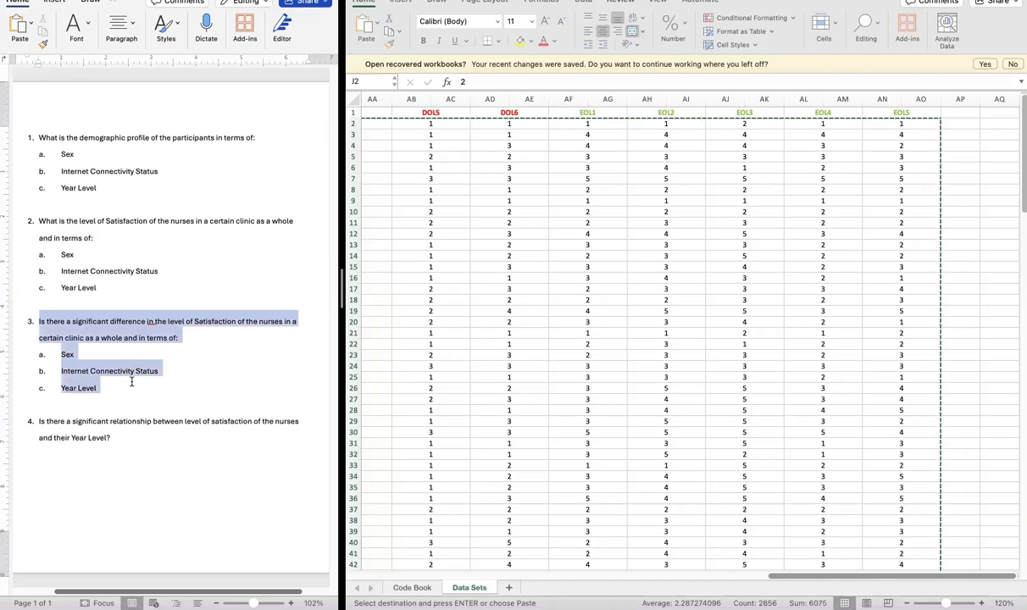
shift+click(185, 325)
shift+click(199, 355)
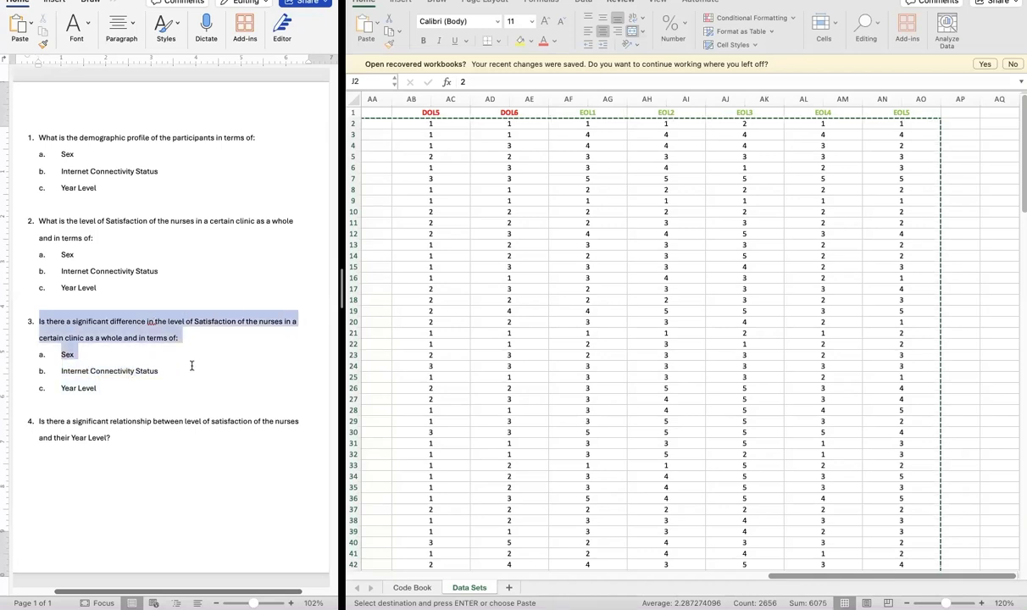
click(192, 365)
key(ctrl+Left)
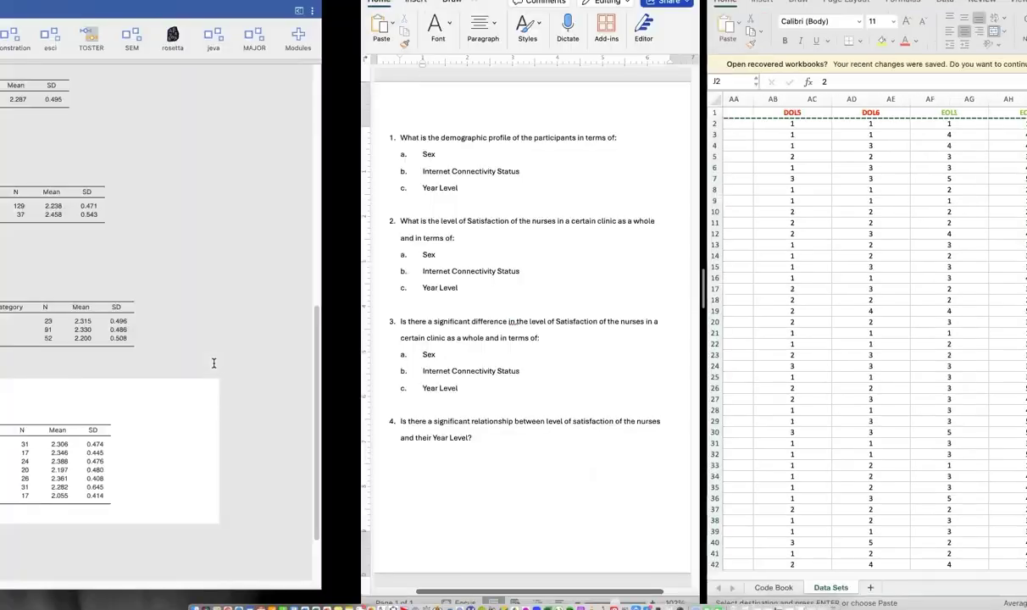
key(ctrl+Right)
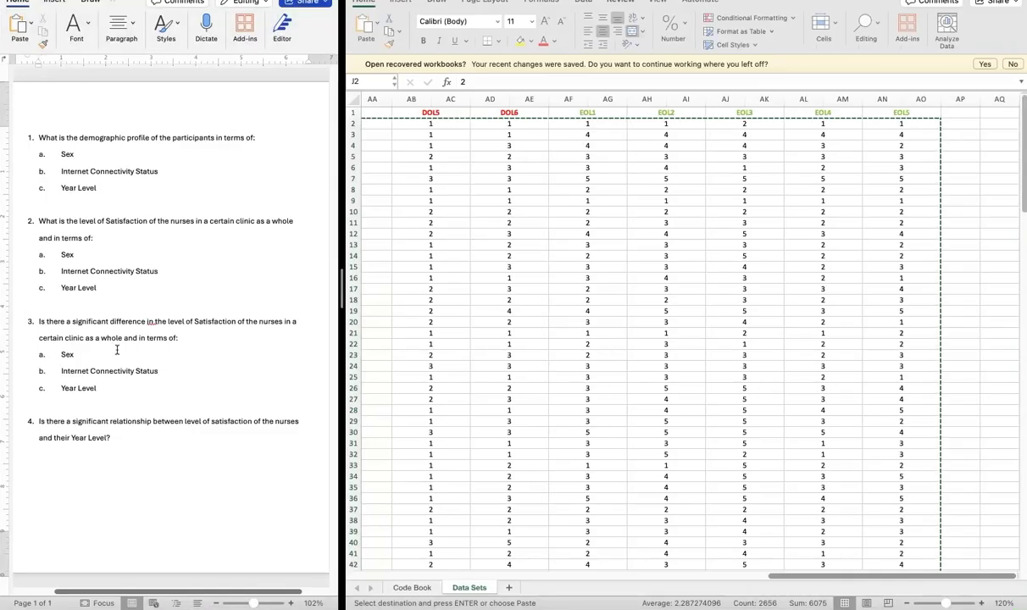
click(29, 321)
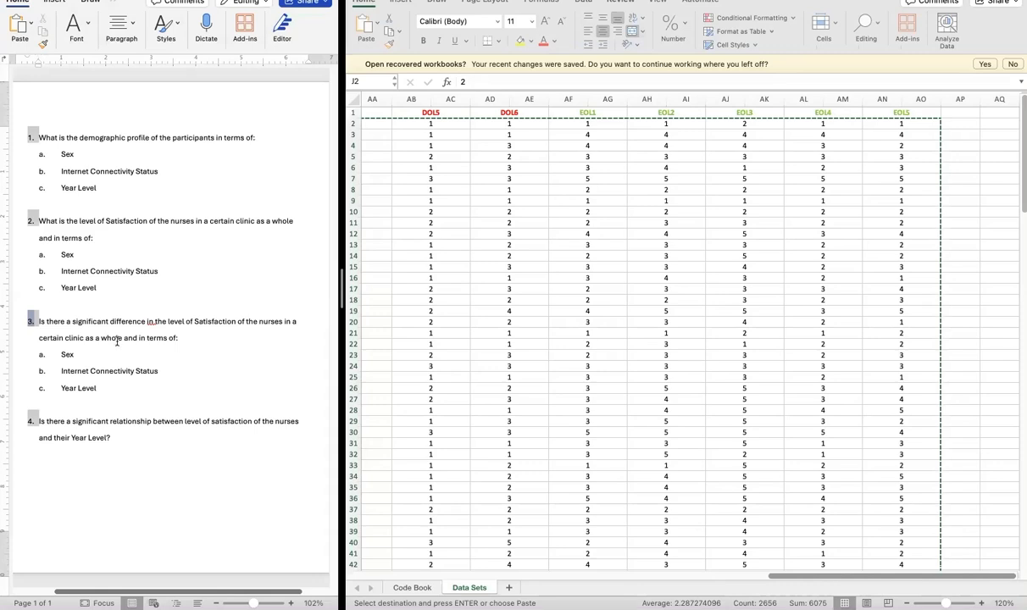
click(172, 349)
drag(169, 371, 38, 323)
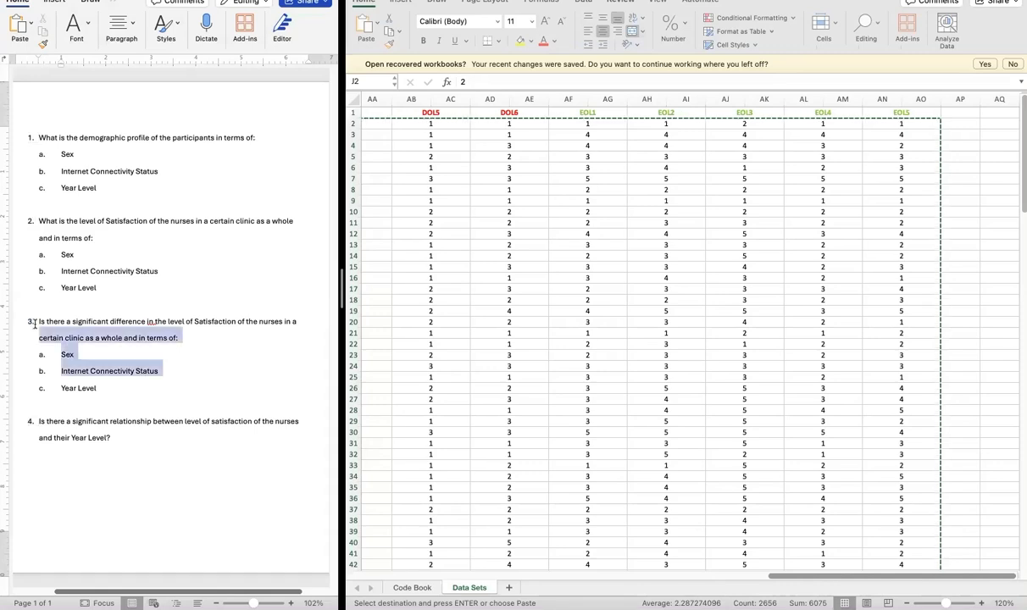
click(133, 370)
drag(160, 370, 85, 330)
click(86, 323)
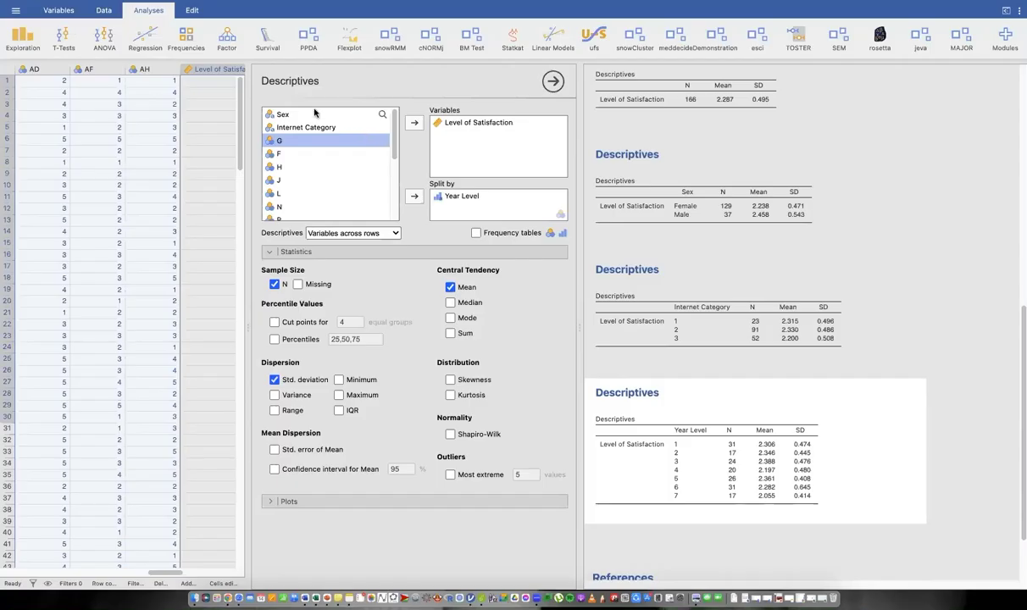
Step: Start an Independent Samples T-Test in jamovi and select Level of Satisfaction in its variable list
click(314, 113)
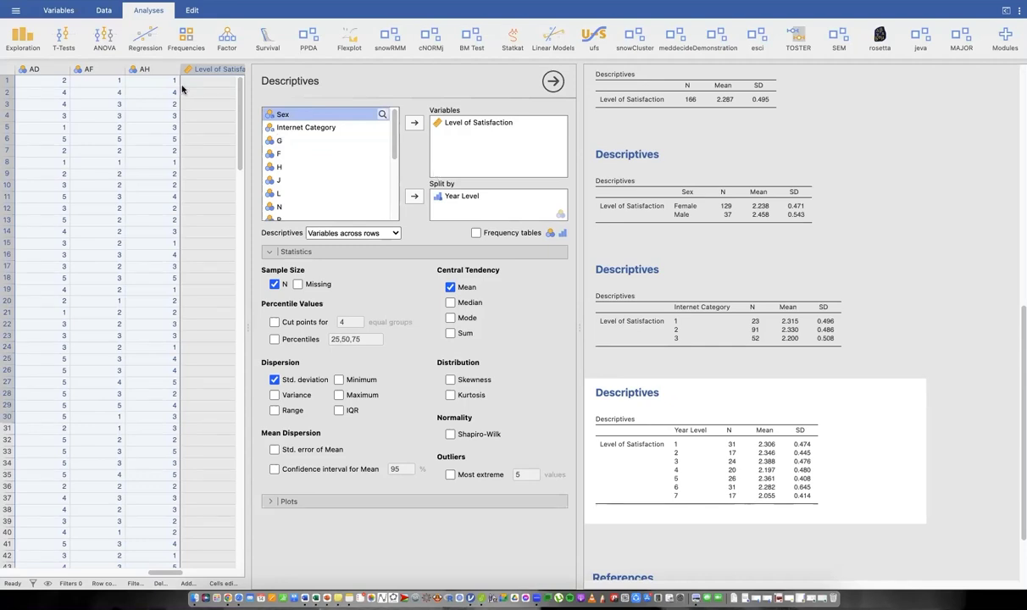
click(65, 36)
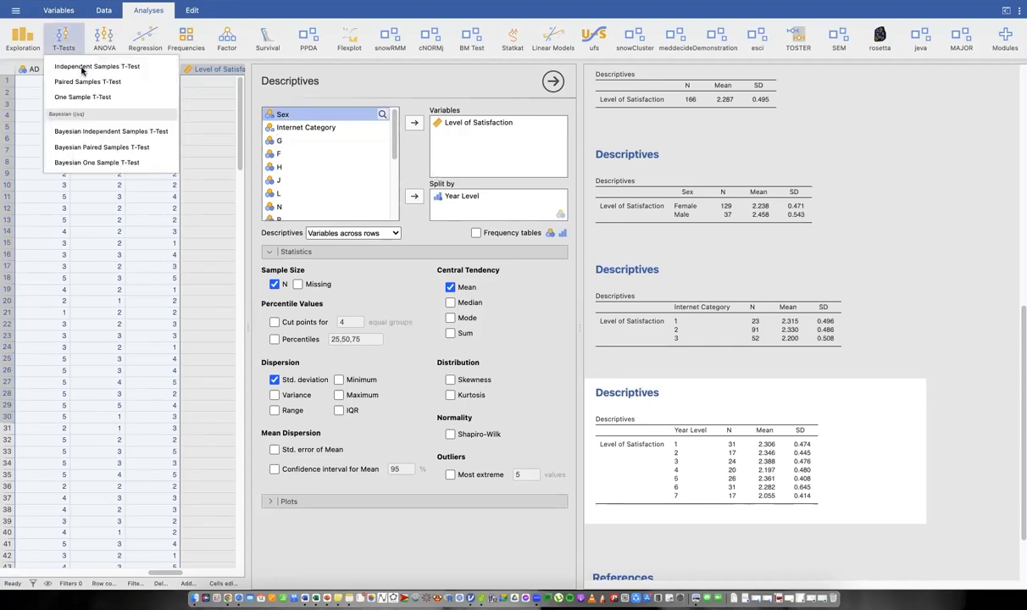
click(85, 67)
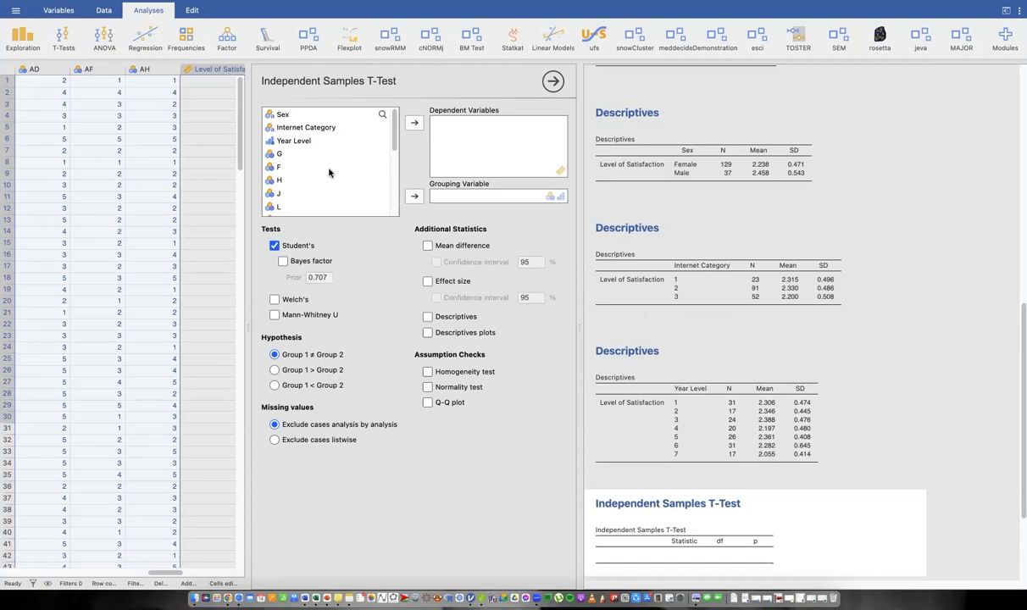
scroll(329, 172, down, 5)
click(321, 211)
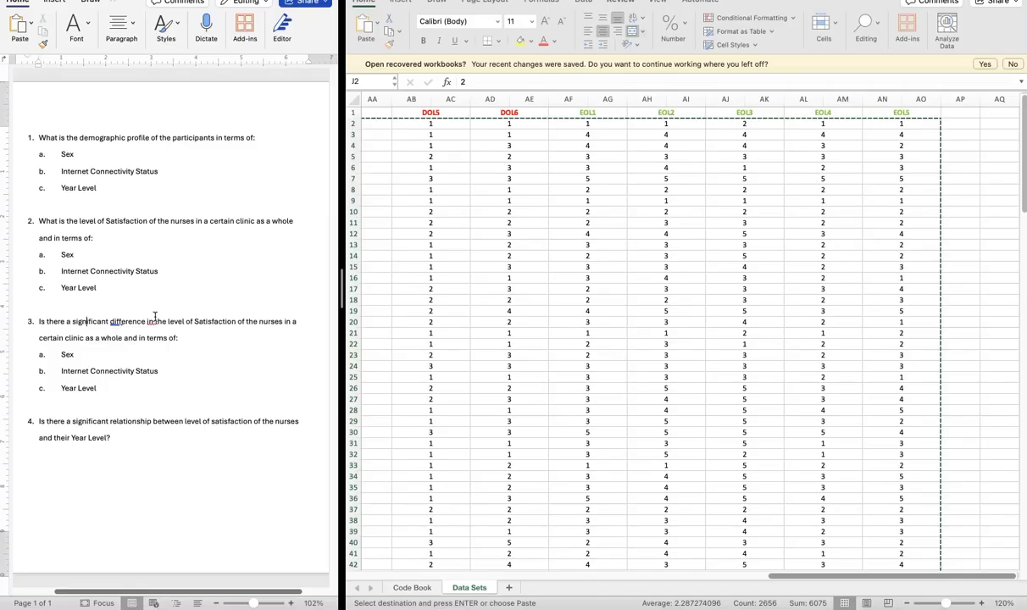
Step: In the Word document, reword the ending of research question 3 after "certain clinic" to "when grouped according to:"
drag(168, 321, 238, 322)
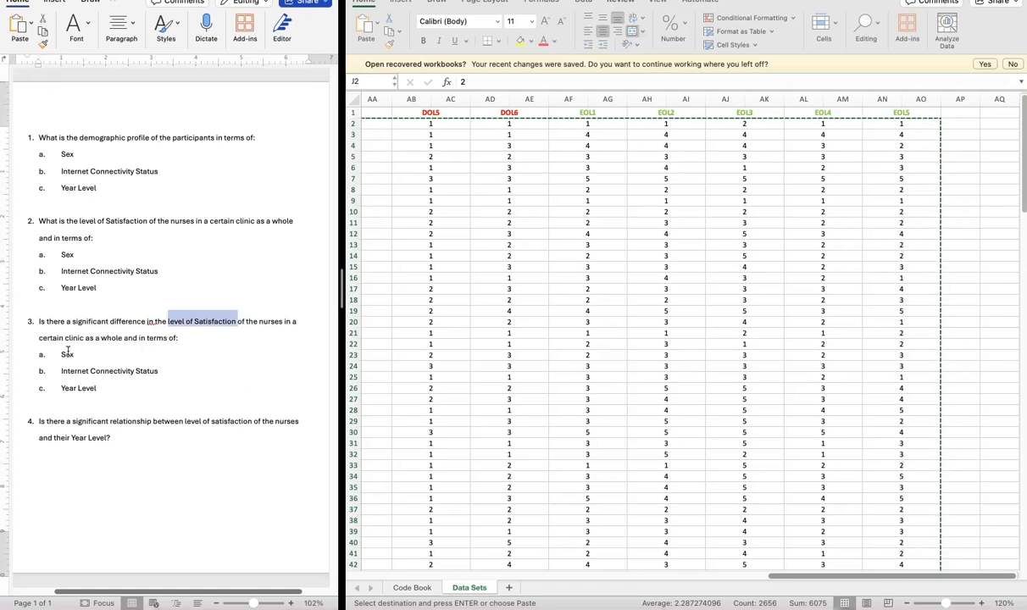
drag(62, 355, 103, 368)
drag(86, 337, 111, 335)
key(BackSpace)
double_click(87, 338)
key(BackSpace)
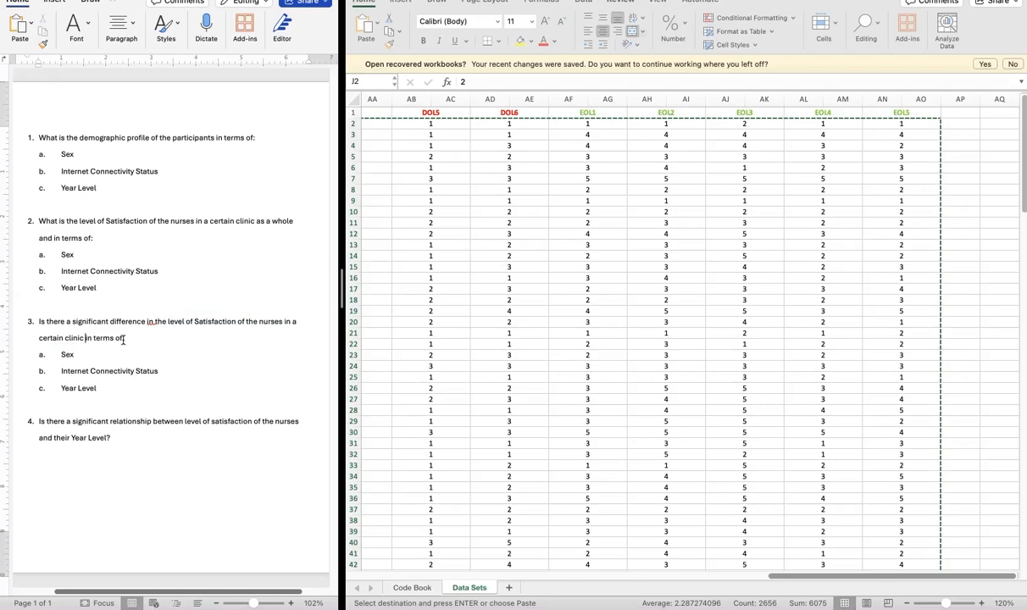
shift+click(124, 339)
text(when grouped according to)
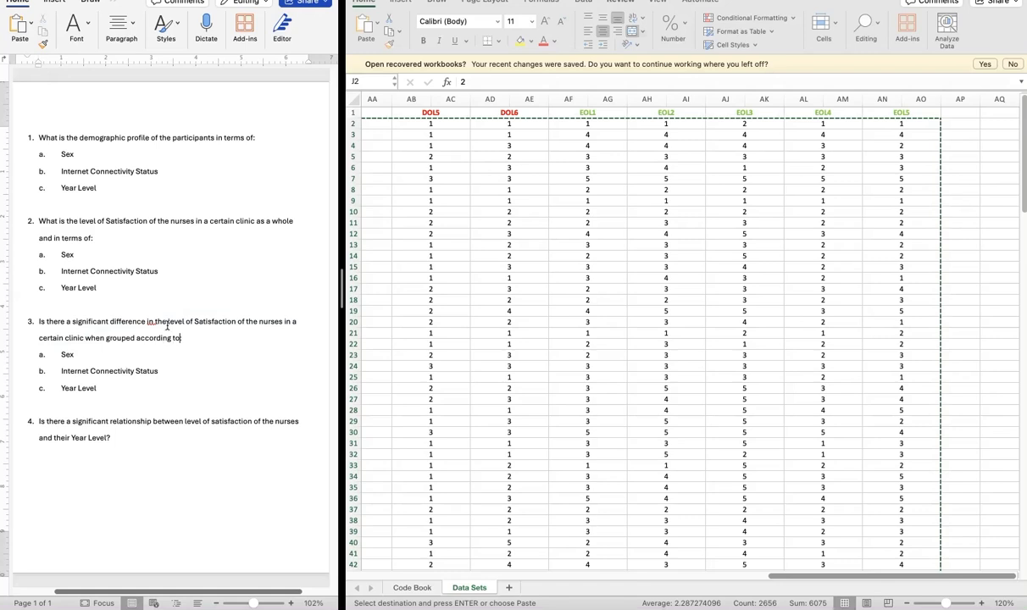
text(:)
Step: Highlight the satisfaction and Sex terms in question 3, and assign Level of Satisfaction as the t-test's dependent variable in jamovi
drag(168, 322, 237, 322)
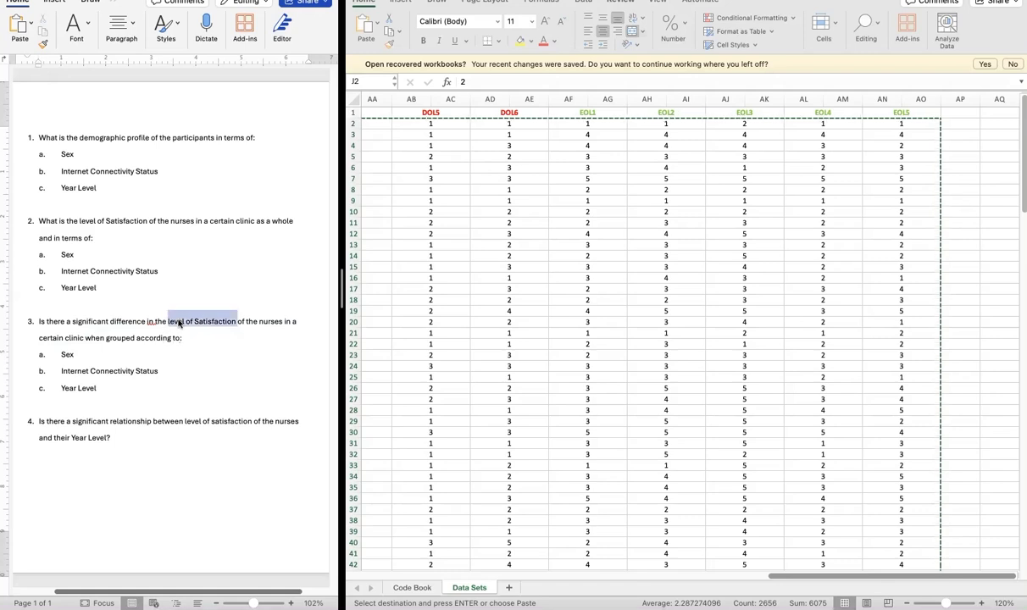
double_click(71, 353)
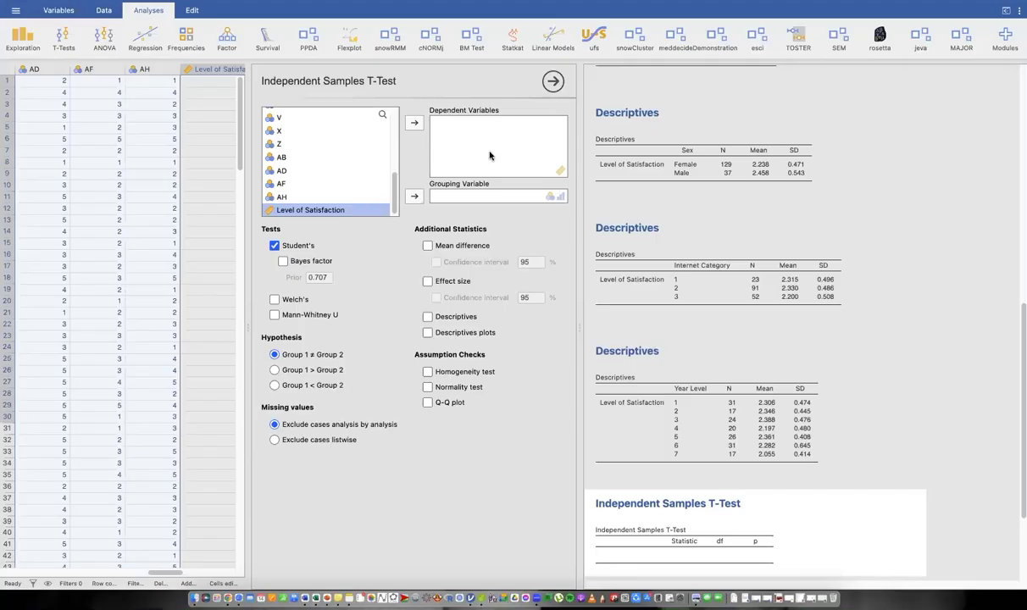
drag(343, 210, 489, 155)
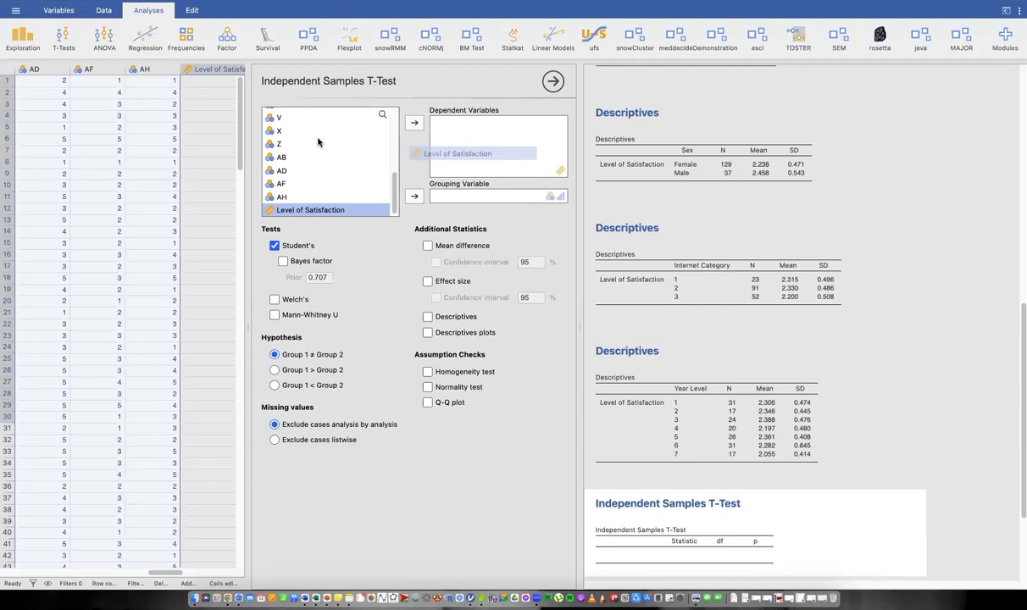
Step: Set Sex as the grouping variable of the Independent Samples T-Test
scroll(295, 117, up, 10)
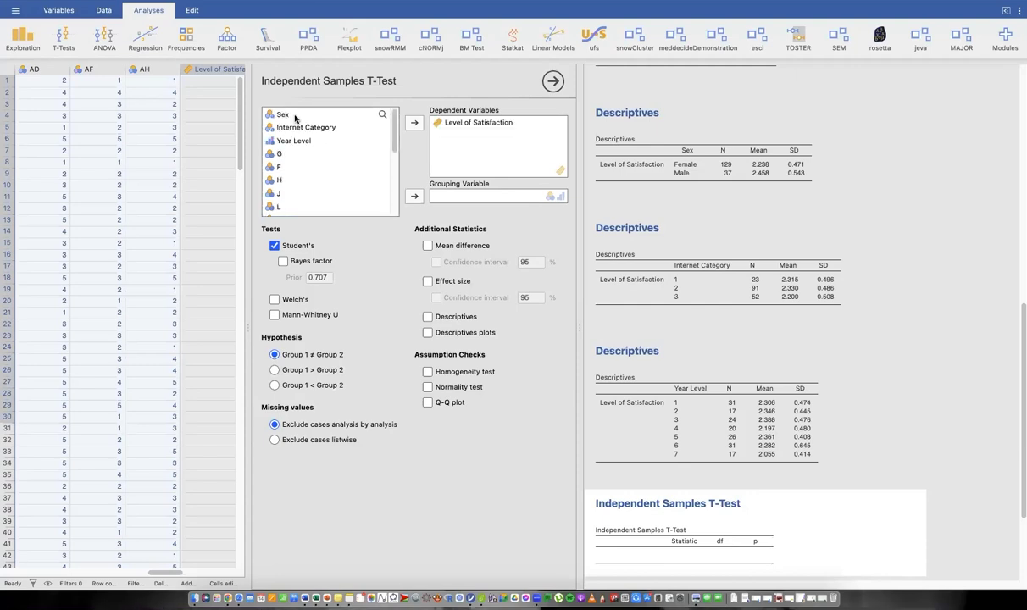
click(295, 115)
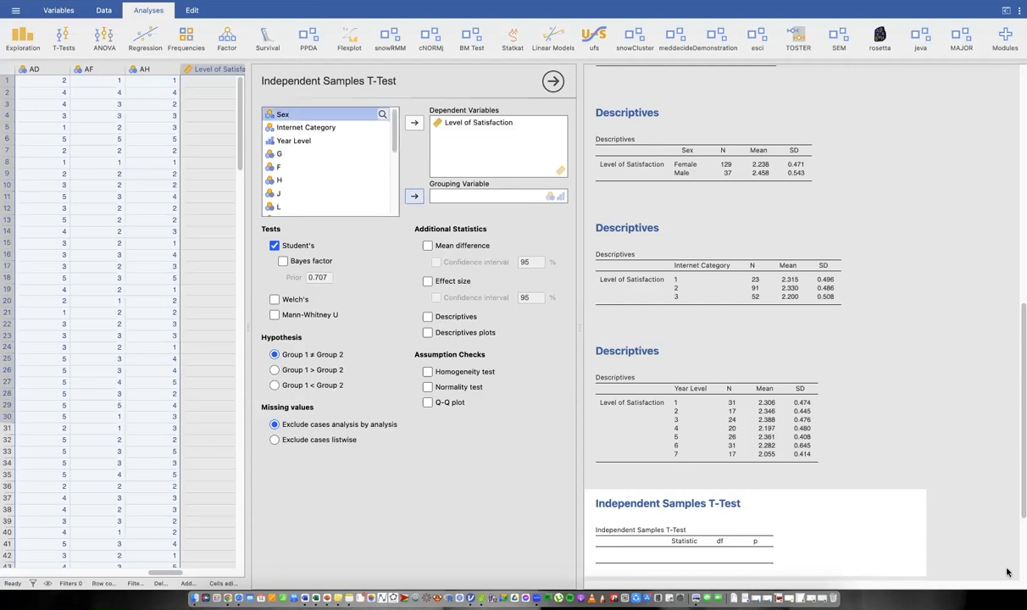
click(415, 196)
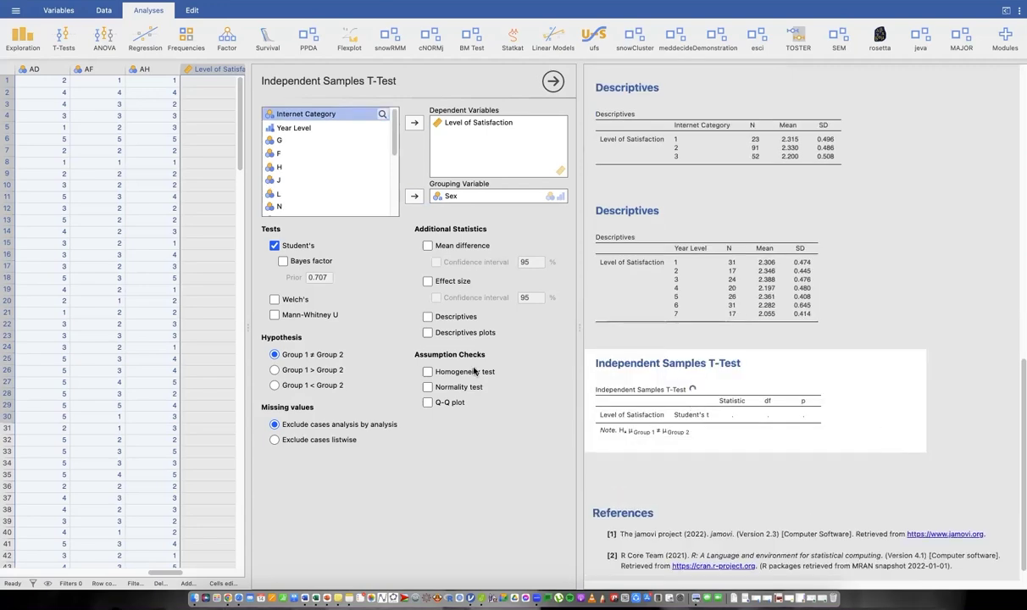
Step: Enable the Q-Q plot, normality test and homogeneity test as assumption checks for the t-test and review their results
click(428, 402)
click(427, 387)
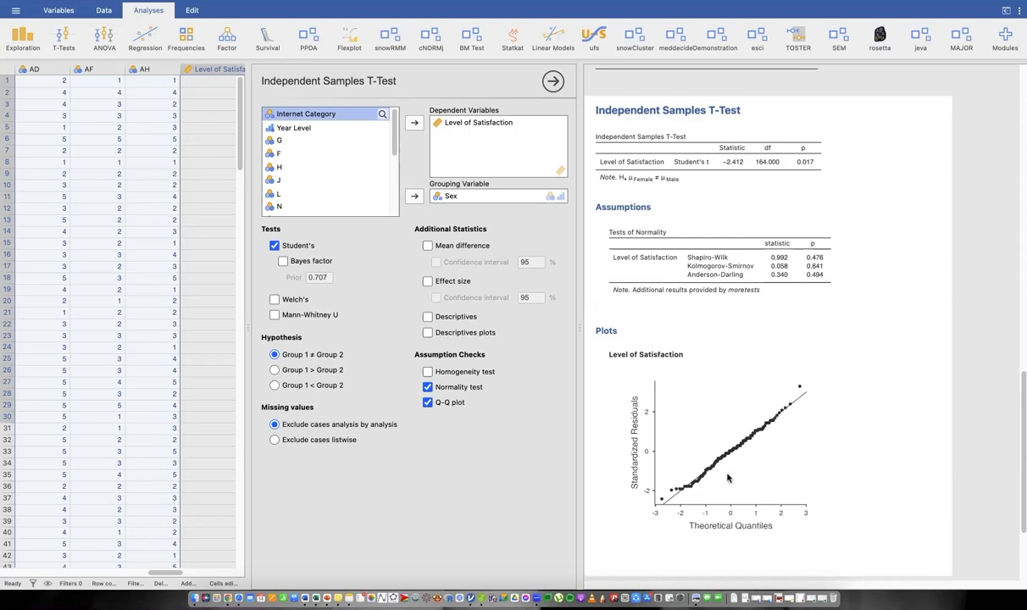
click(448, 378)
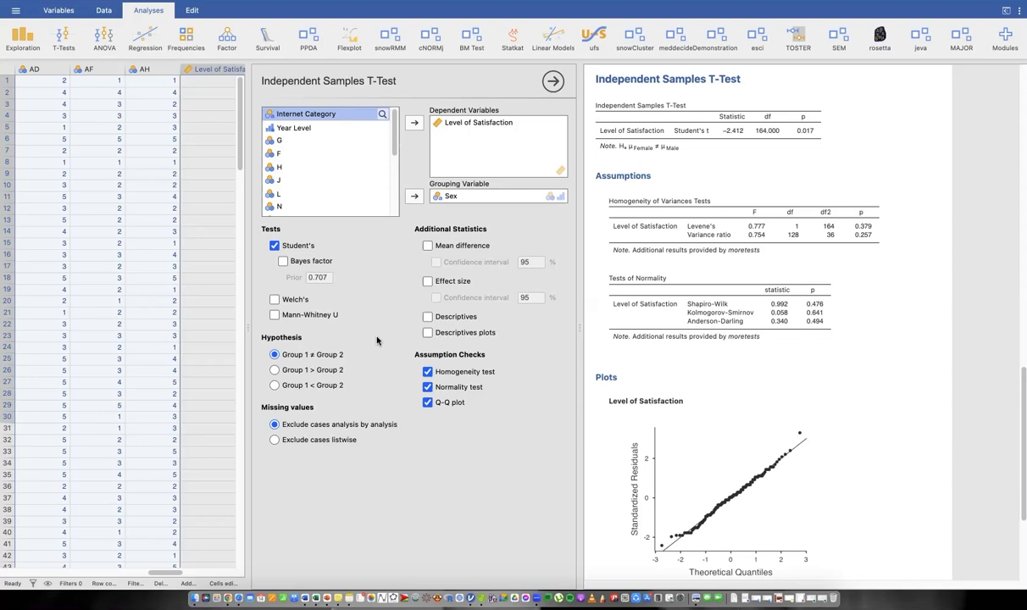
scroll(773, 175, up, 2)
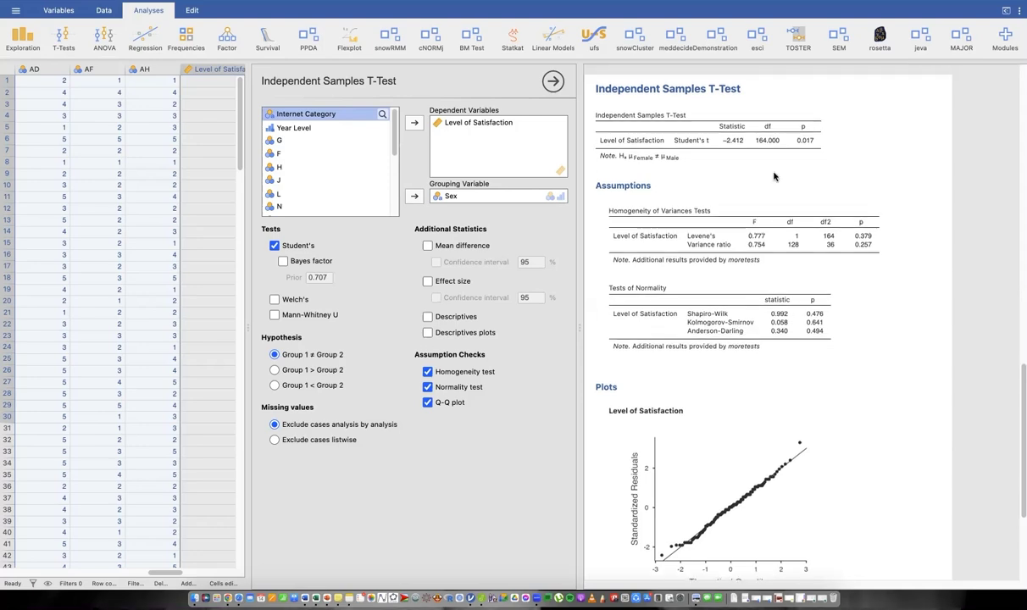
Step: Add mean difference, effect size, descriptives and descriptives plots to the t-test output and review the results
click(427, 245)
click(428, 282)
click(428, 316)
click(428, 333)
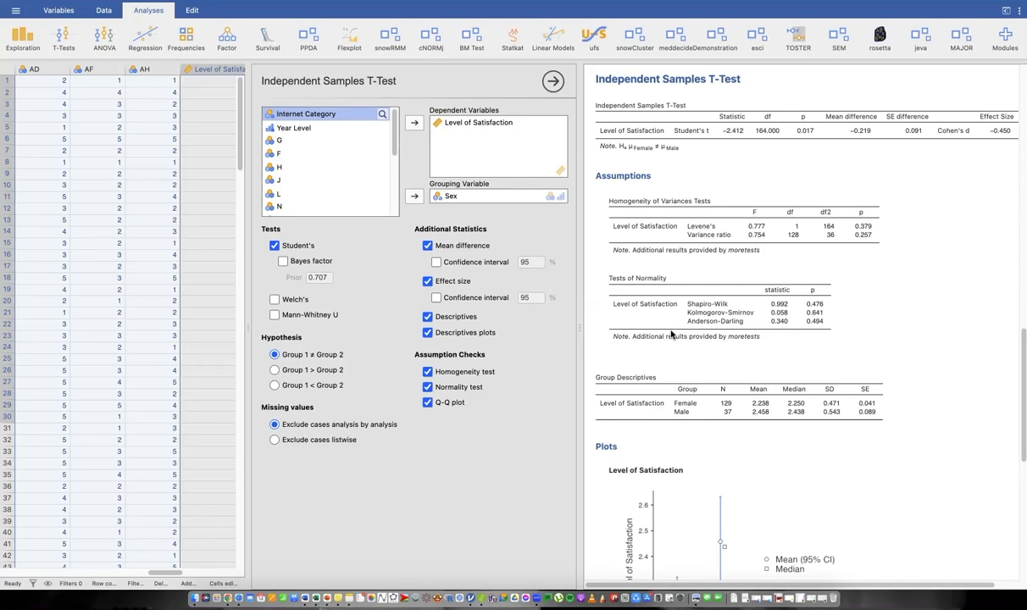
scroll(670, 335, down, 2)
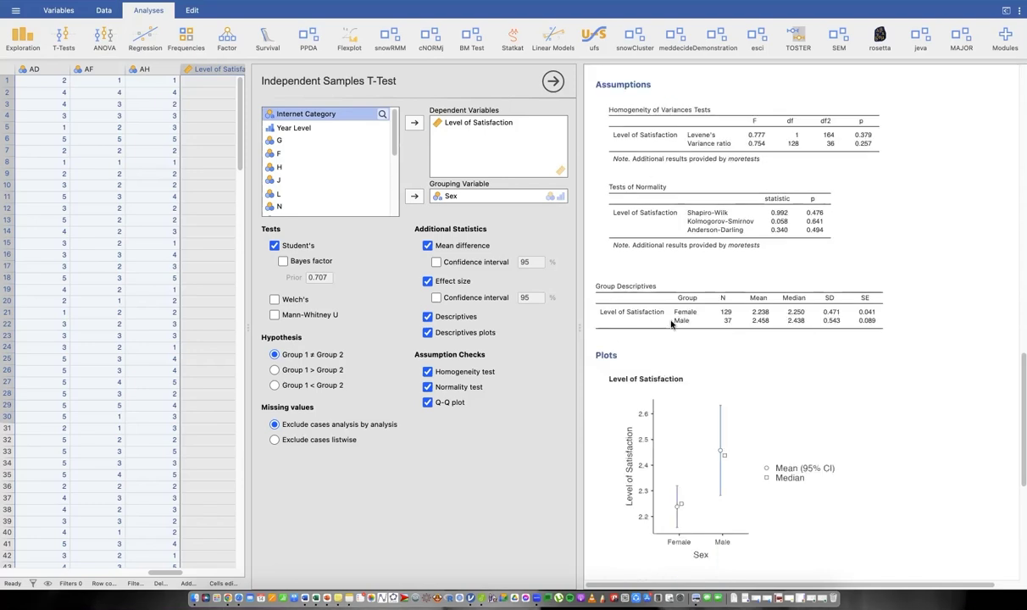
scroll(671, 321, up, 4)
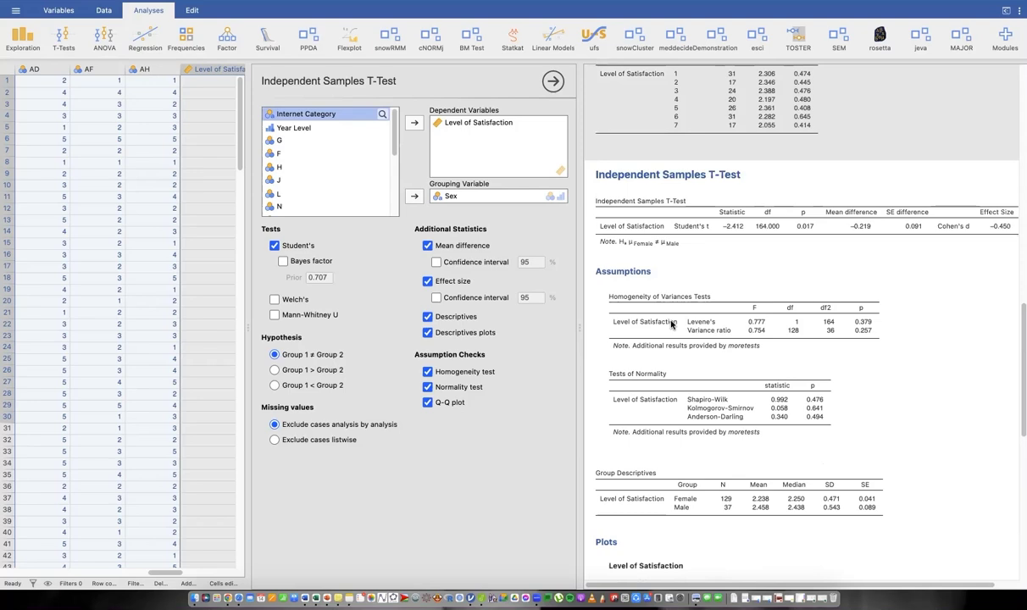
scroll(670, 323, down, 2)
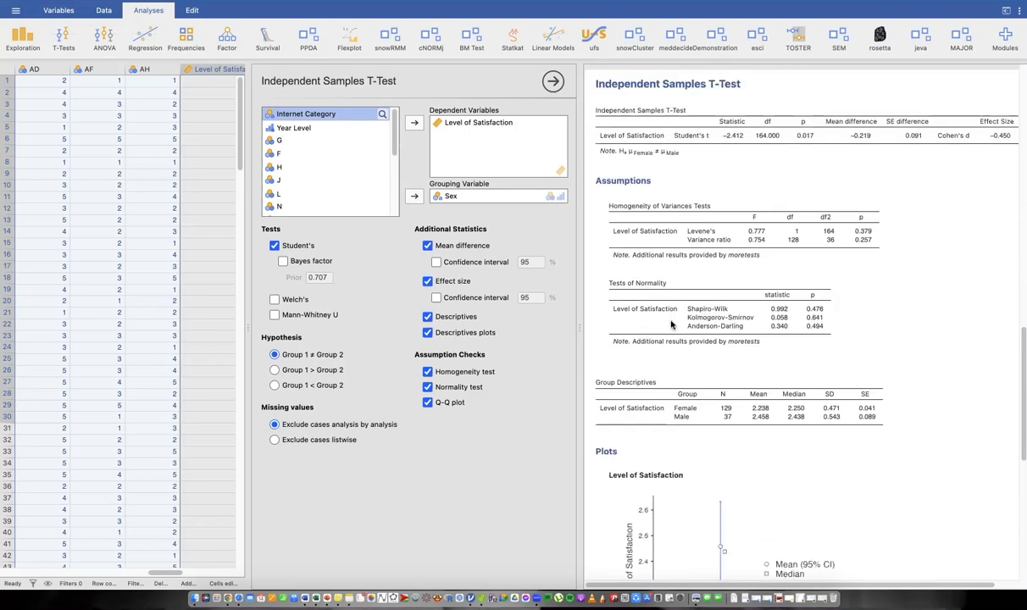
scroll(670, 324, down, 1)
scroll(671, 324, up, 1)
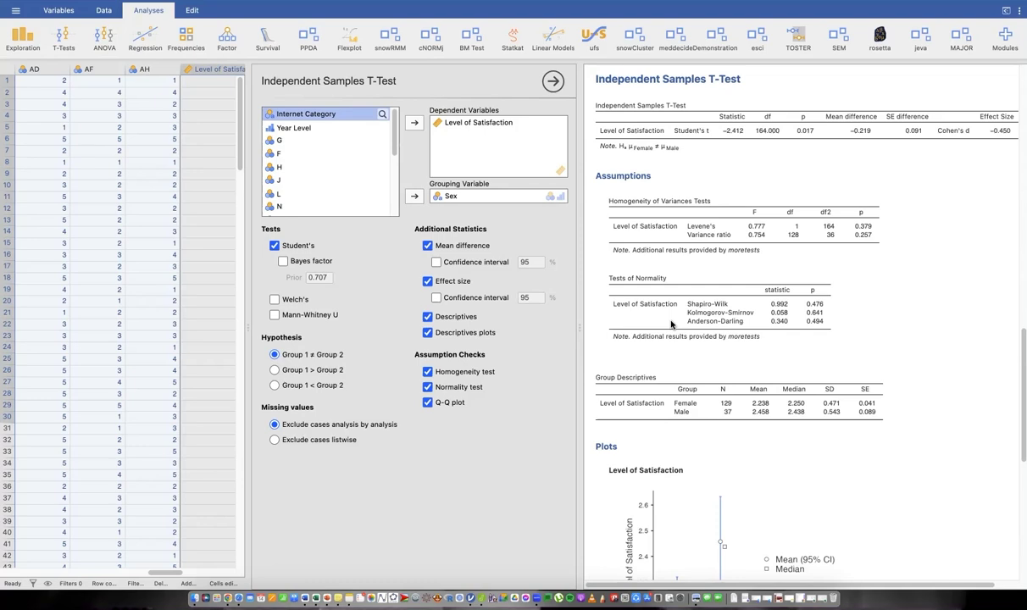
Step: Highlight level of Satisfaction and Internet Connectivity Status in question 3 of the Word document, then check the Internet Category groups in the jamovi results
key(ctrl+Right)
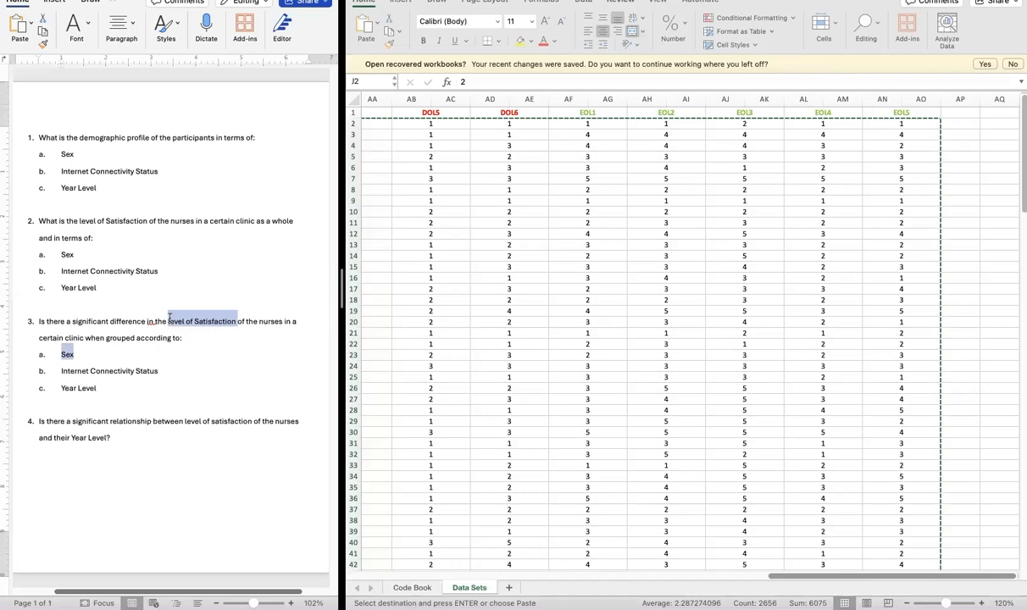
click(169, 318)
drag(168, 322, 236, 322)
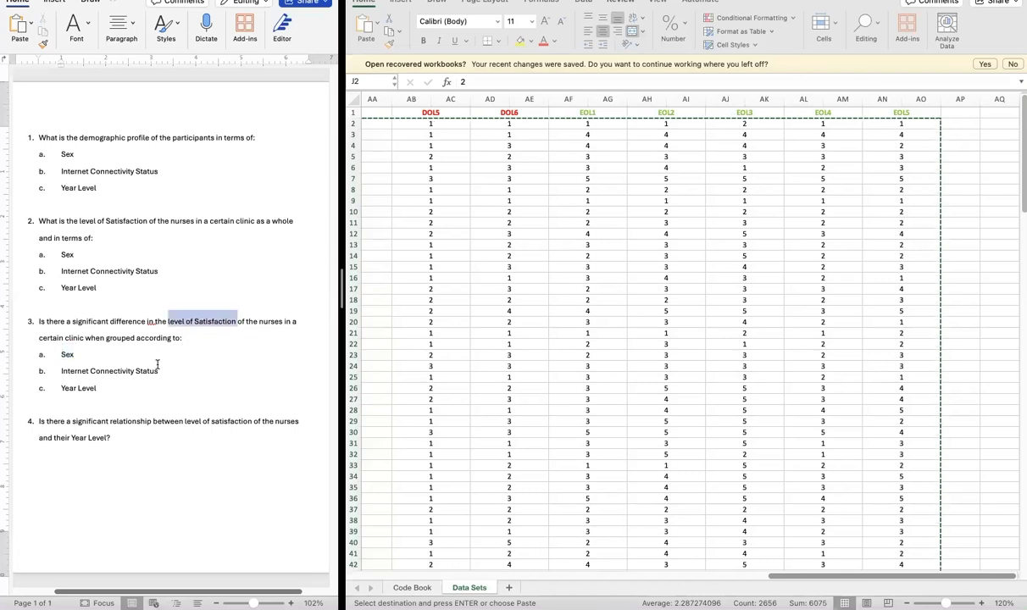
super+click(71, 371)
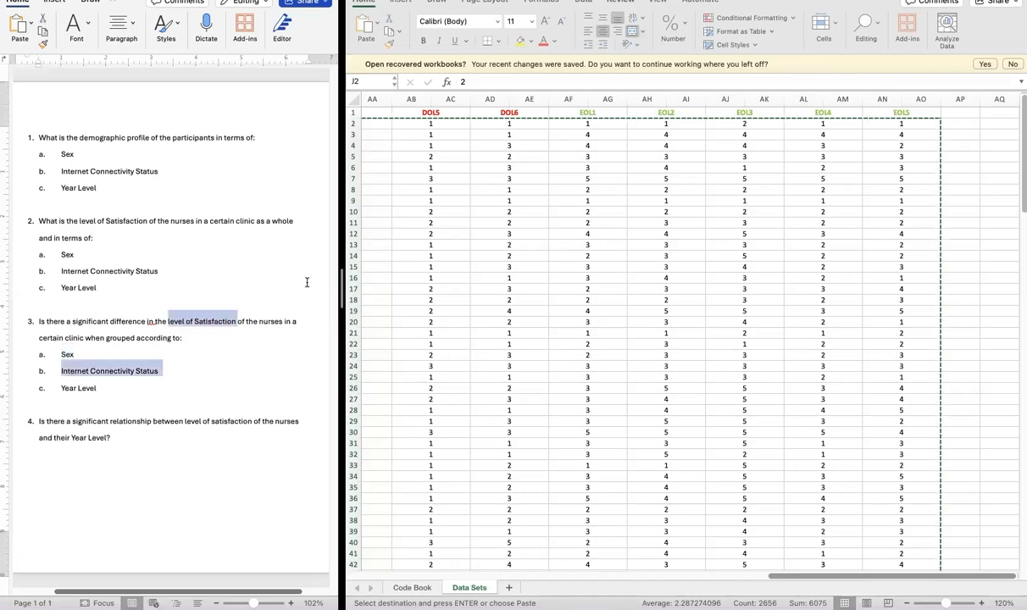
key(ctrl+Left)
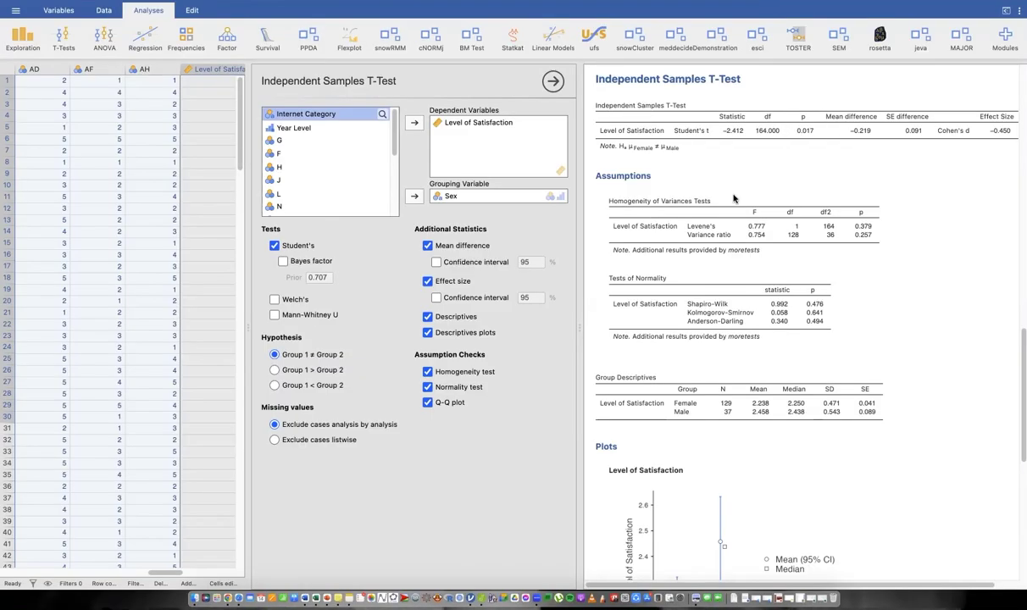
scroll(681, 307, up, 12)
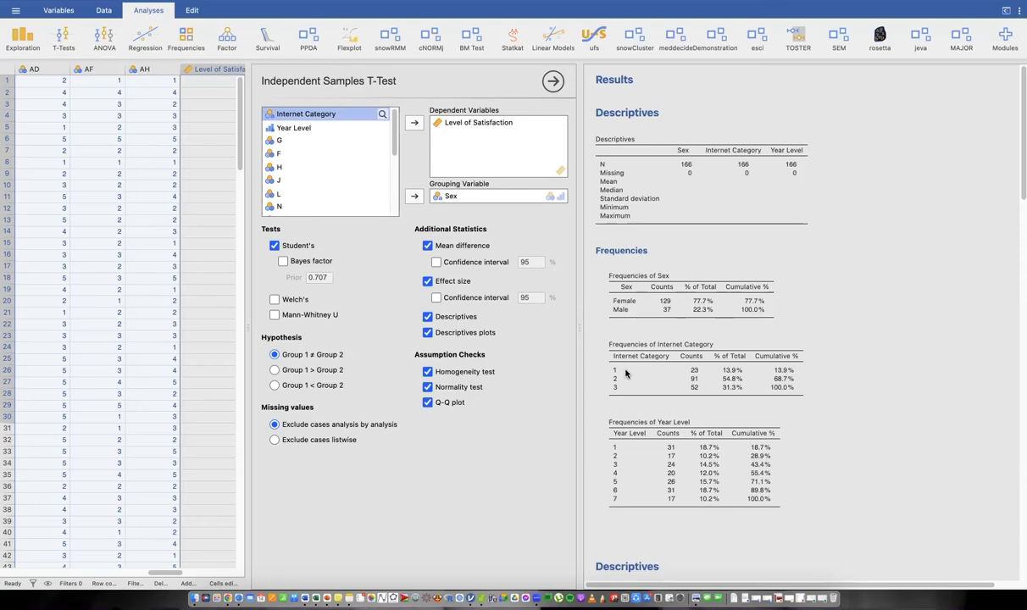
scroll(625, 374, down, 15)
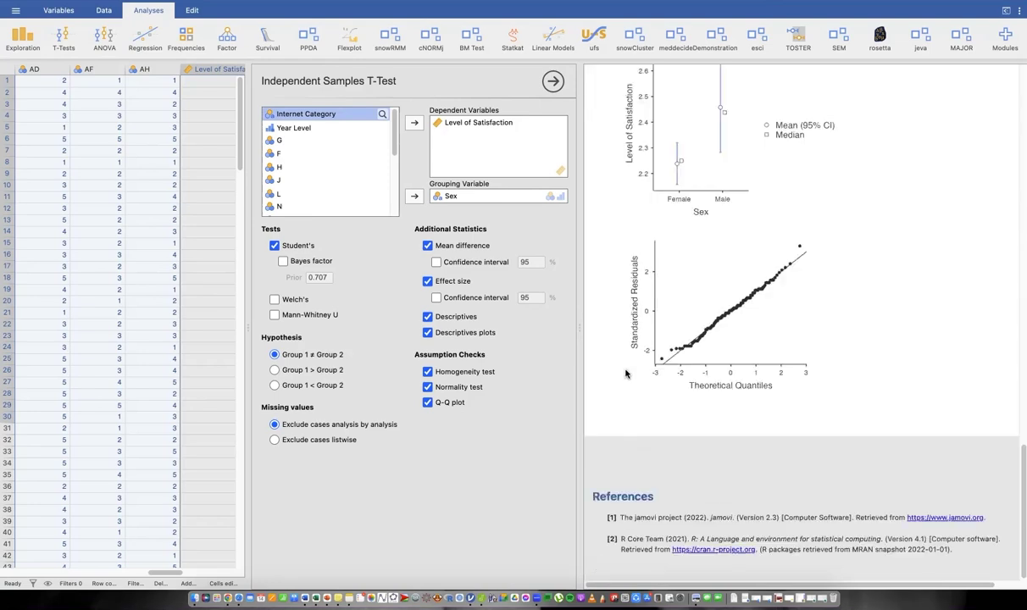
Step: Start a One-Way ANOVA with Level of Satisfaction as the dependent variable and Internet Category as the grouping variable
click(100, 41)
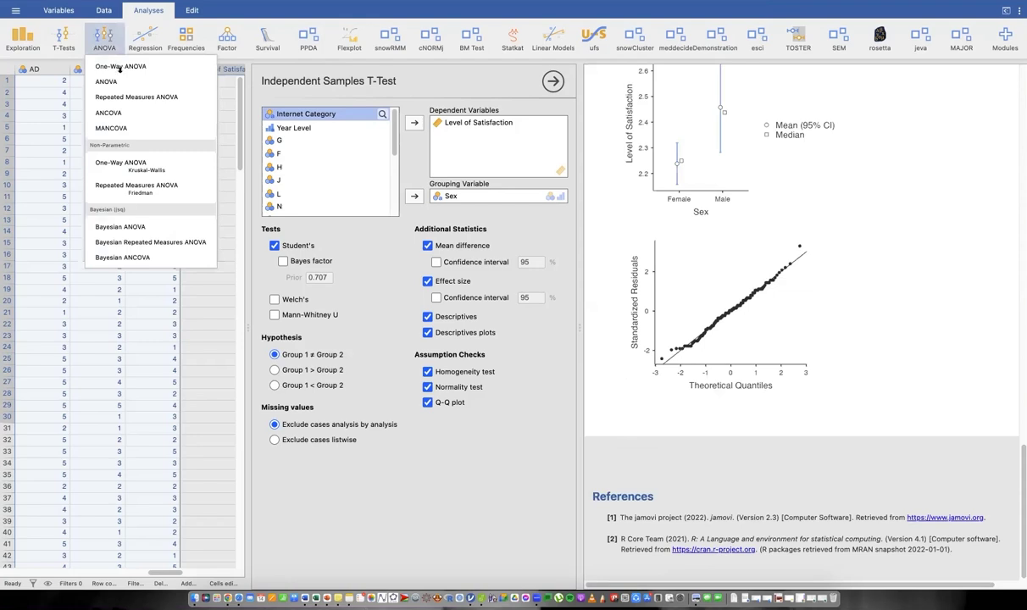
click(120, 67)
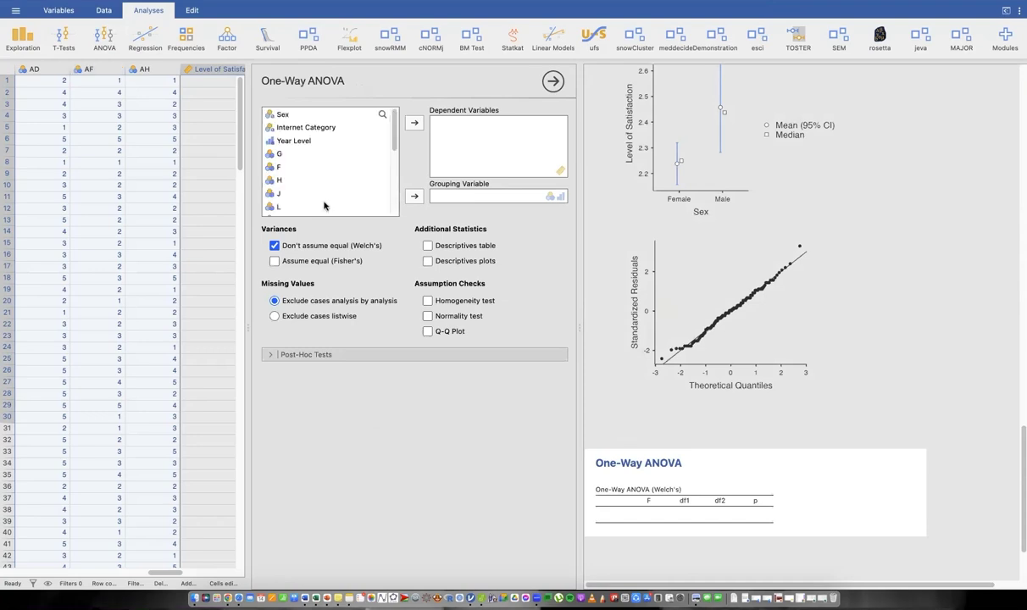
scroll(325, 205, down, 10)
double_click(325, 205)
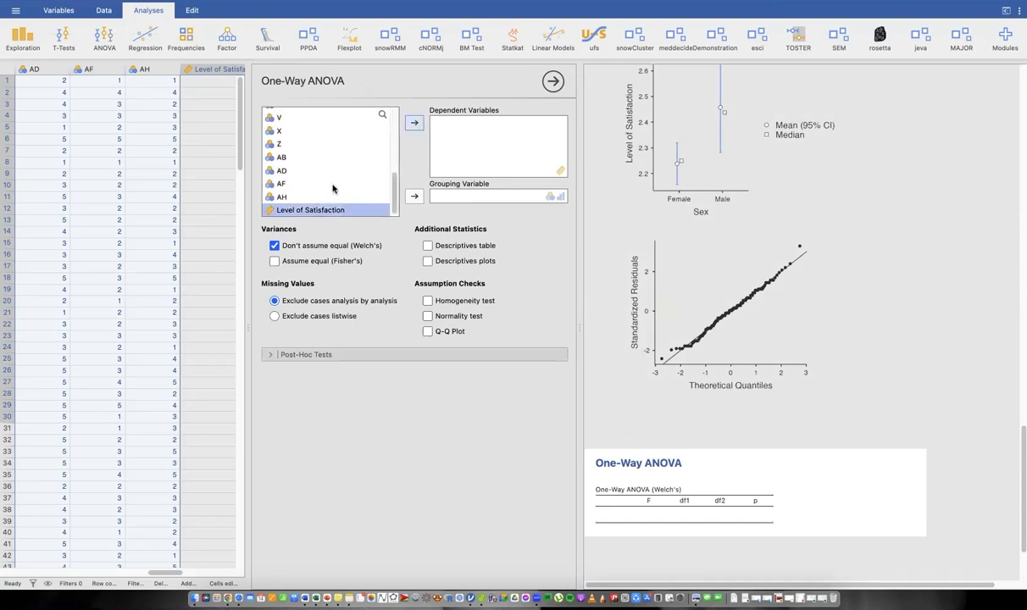
scroll(307, 138, up, 10)
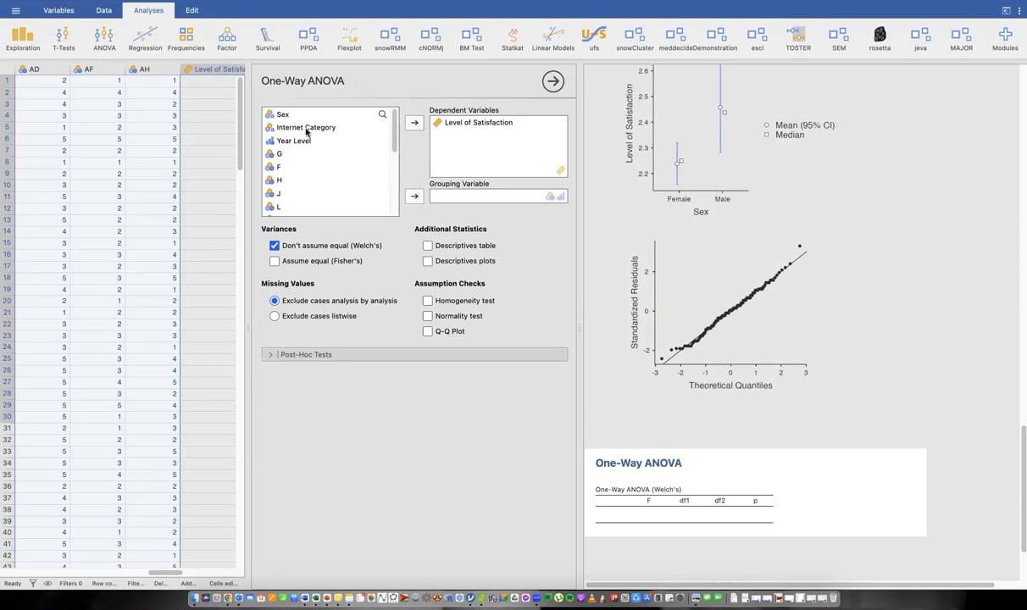
click(306, 127)
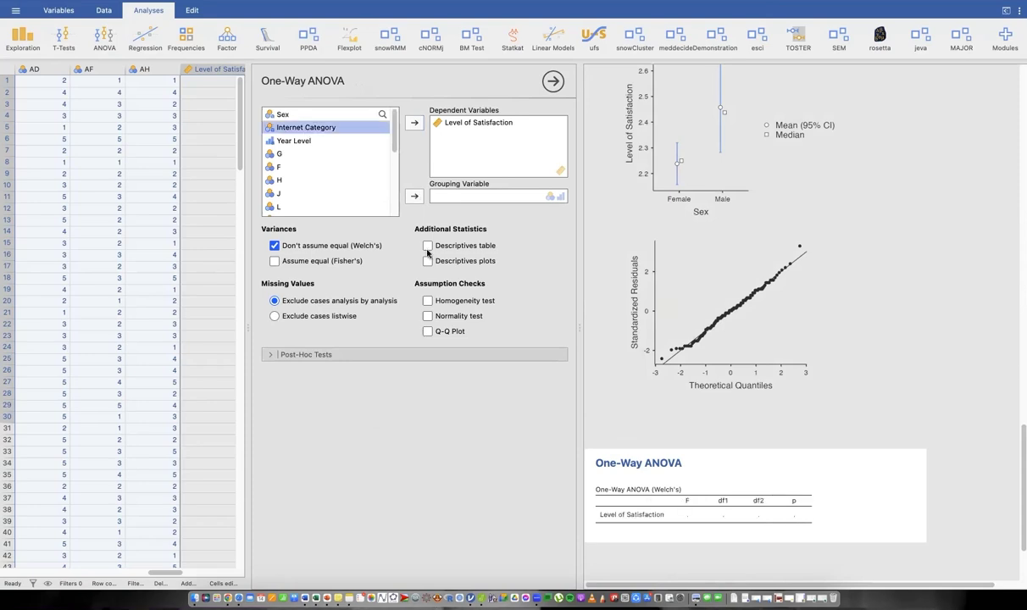
click(414, 195)
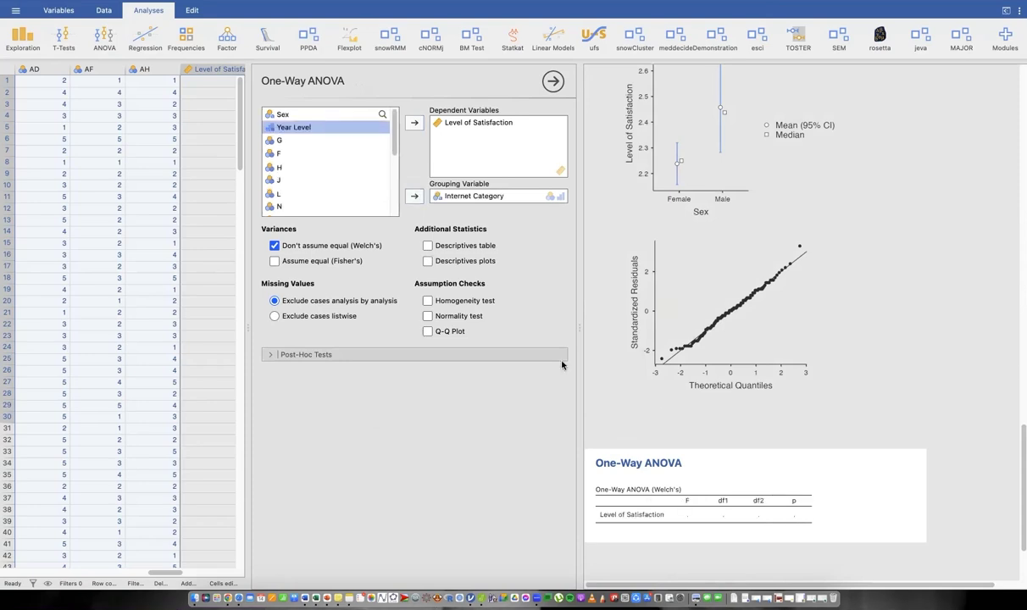
Step: Enable the normality, Q-Q plot and homogeneity checks for the ANOVA, and assume equal variances (Fisher's) instead of Welch's
click(427, 316)
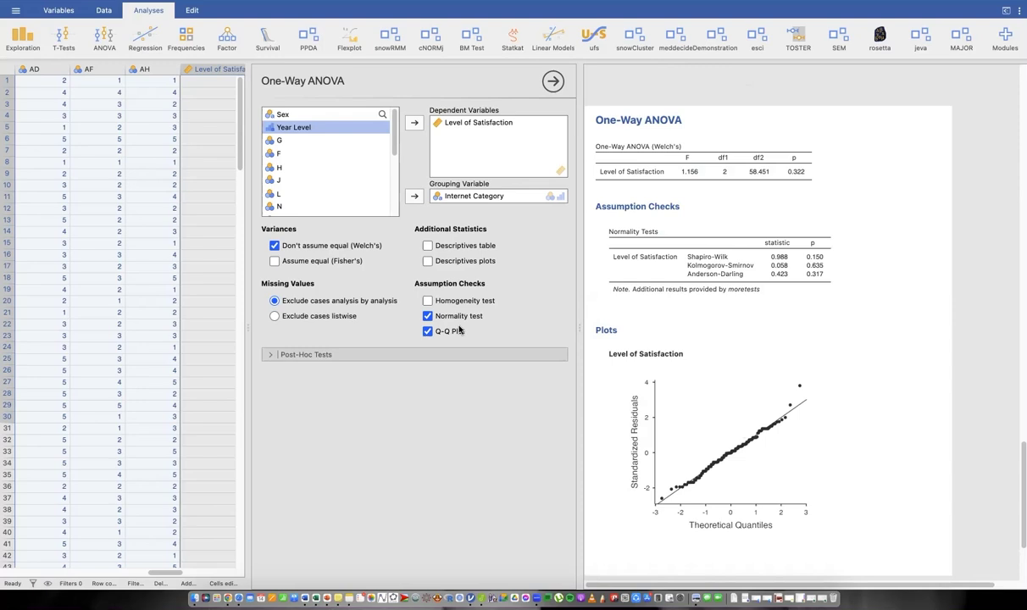
click(428, 301)
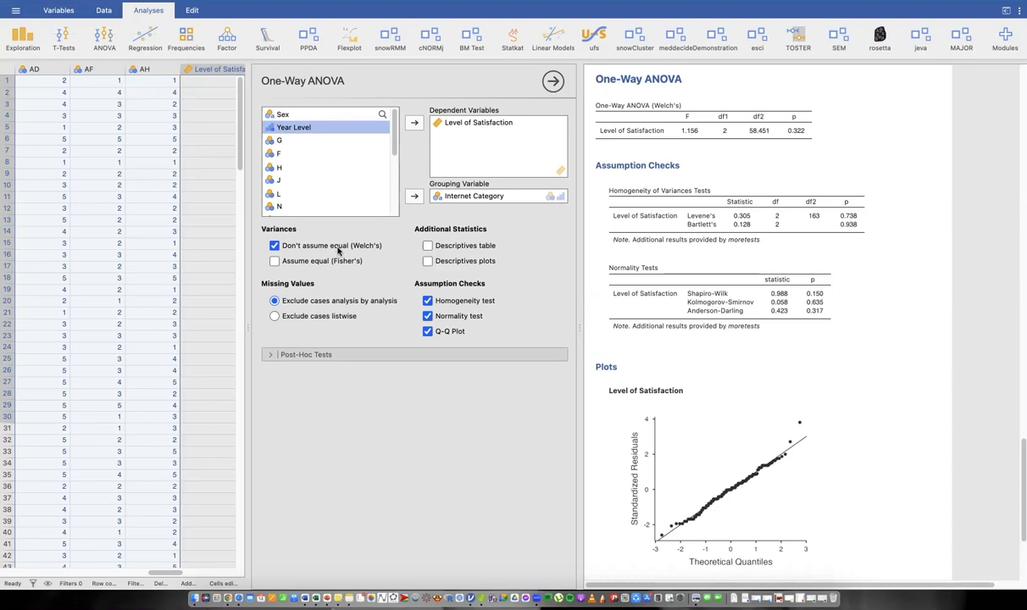
click(275, 260)
Step: Add the descriptives table and descriptives plots to the ANOVA, review the output and look through the post-hoc test options
click(428, 245)
click(428, 260)
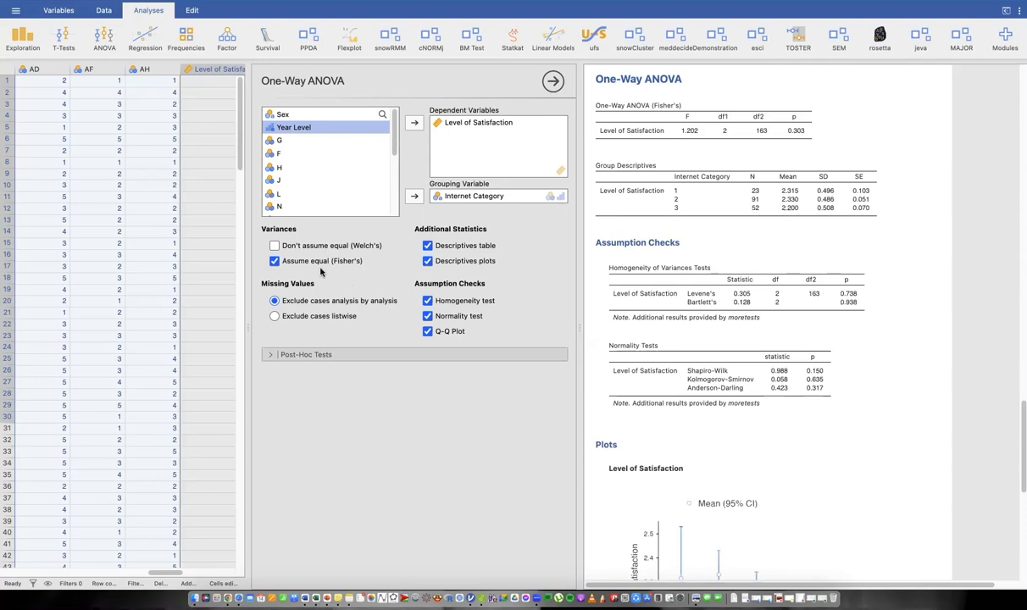
scroll(827, 279, down, 1)
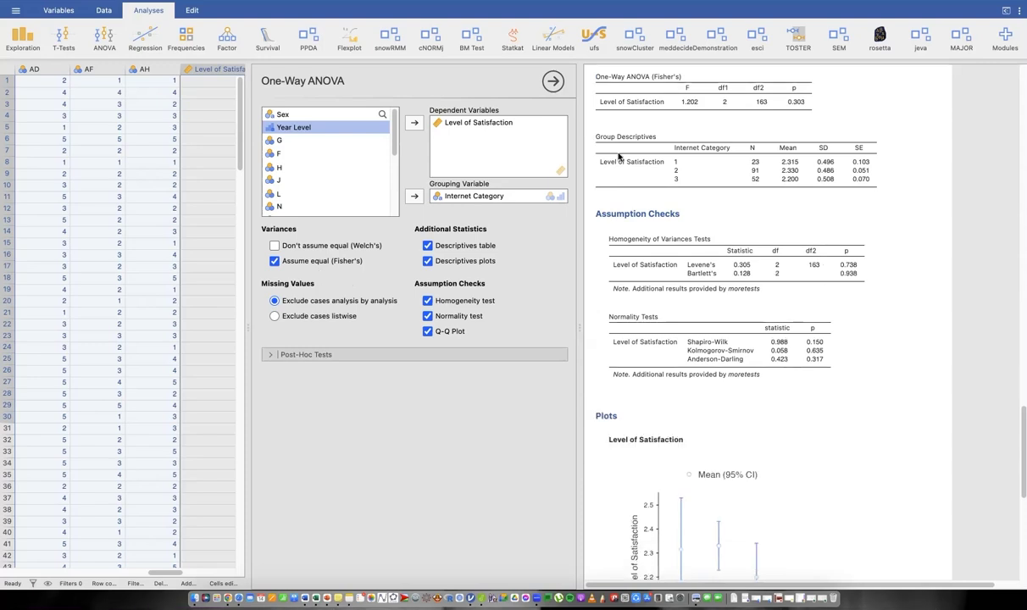
scroll(618, 158, up, 2)
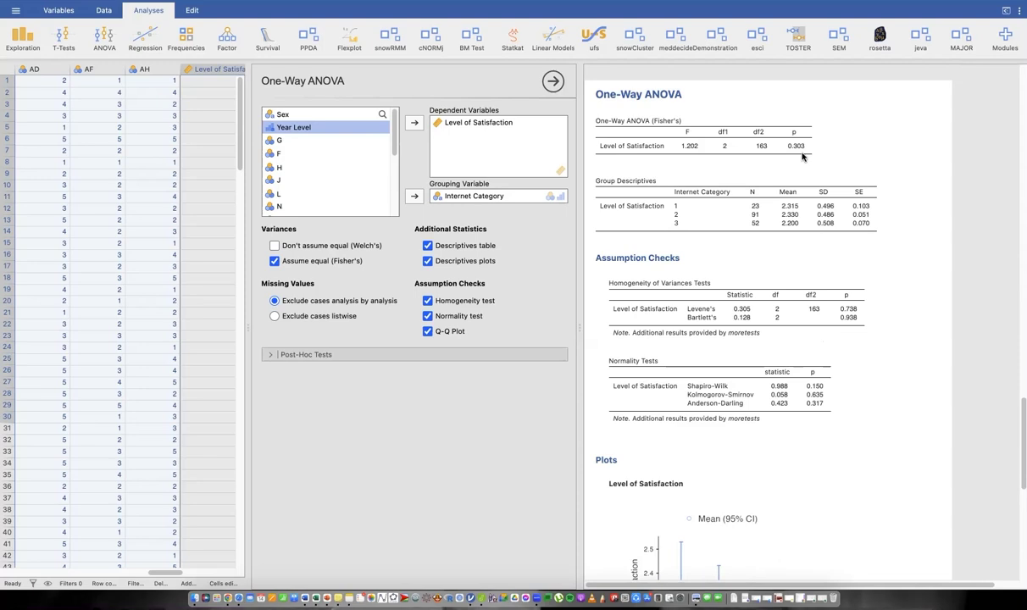
click(270, 355)
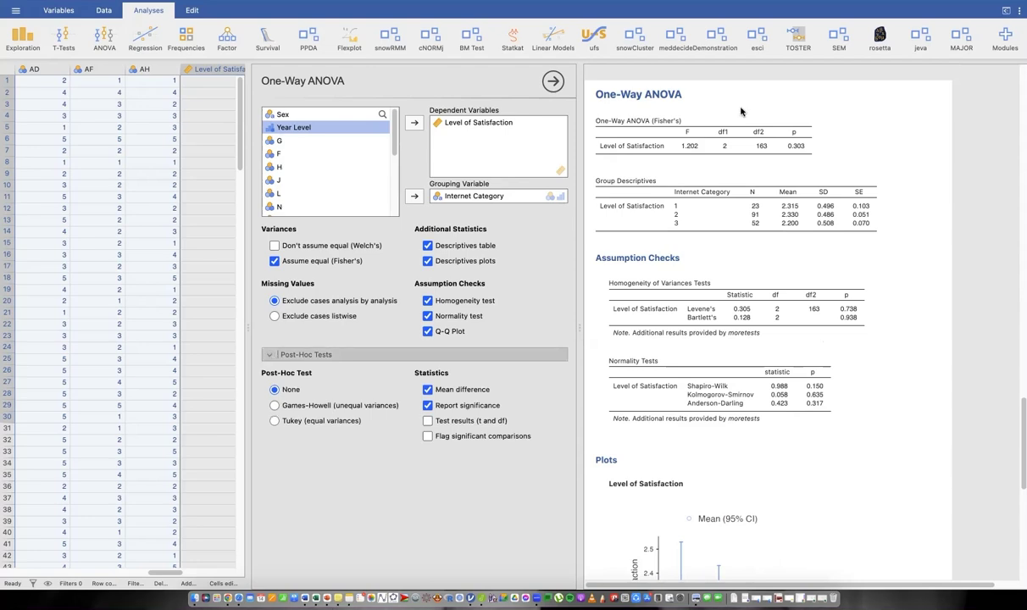
click(270, 355)
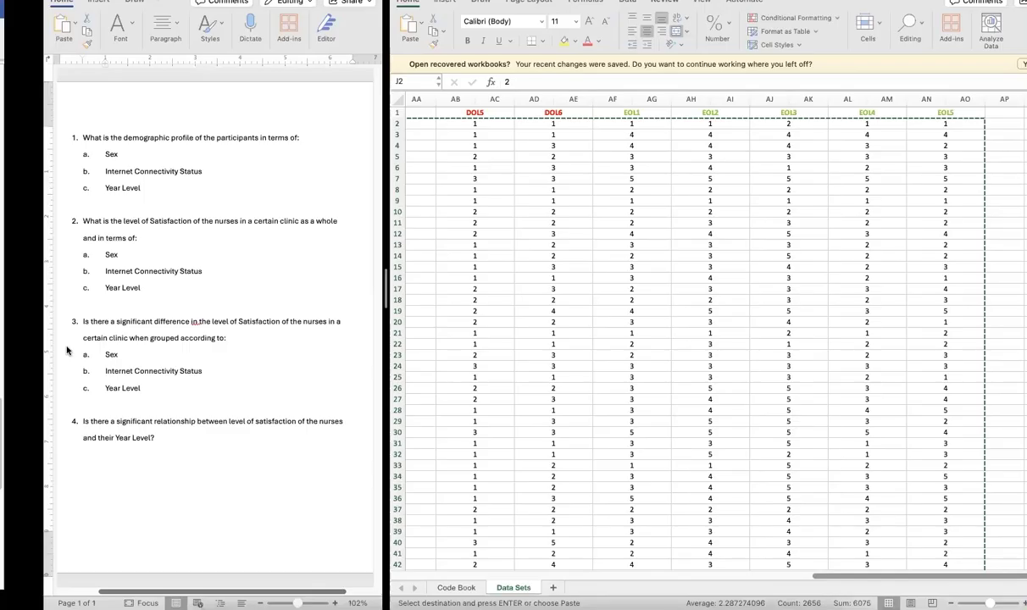
Step: Switch to the Word document and highlight the whole of research question 3 with its three grouping variables
click(108, 390)
drag(35, 318, 116, 384)
drag(65, 334, 133, 379)
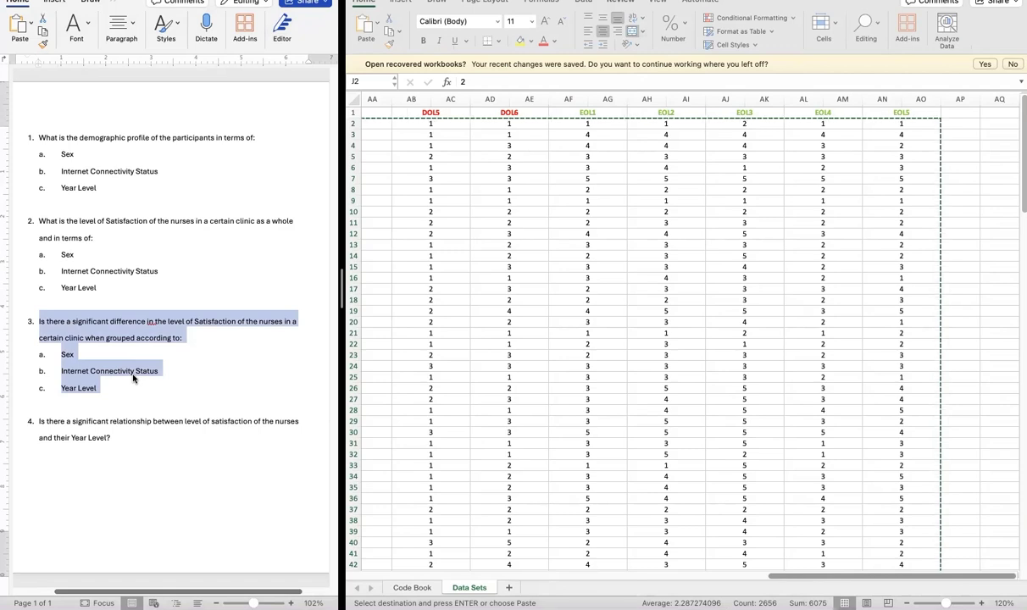
Step: Examine research question 4 on the significant relationship, highlighting its two variables, level of satisfaction and Year Level
click(120, 441)
drag(124, 440, 40, 415)
triple_click(97, 428)
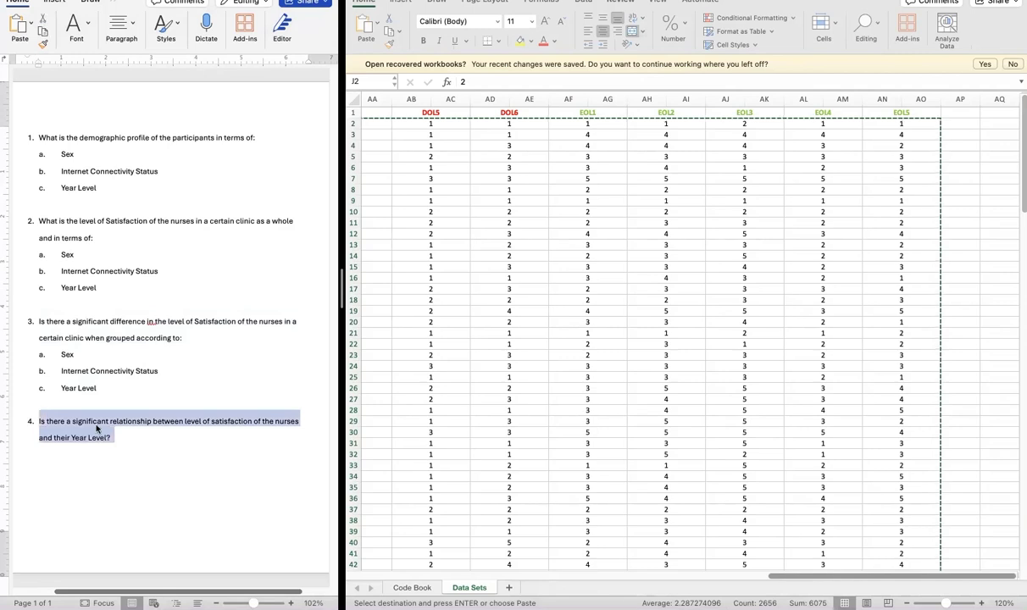
click(150, 421)
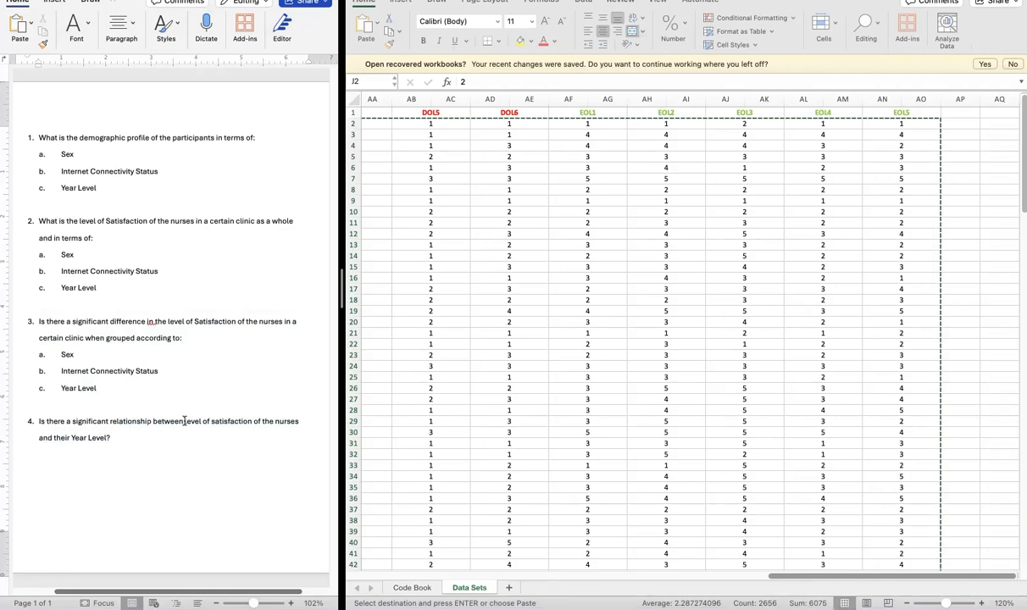
drag(185, 421, 236, 425)
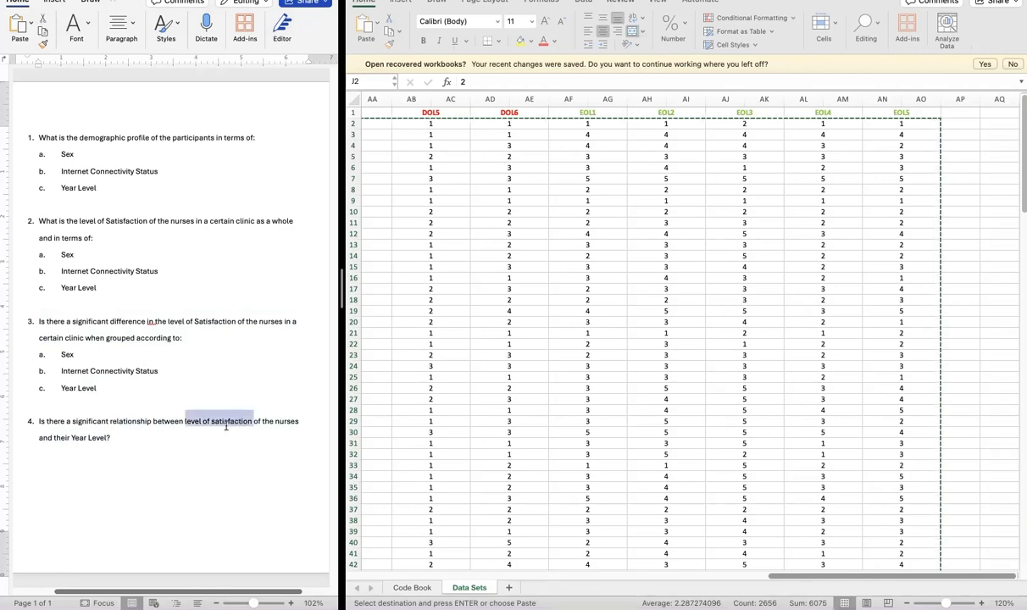
drag(71, 438, 108, 438)
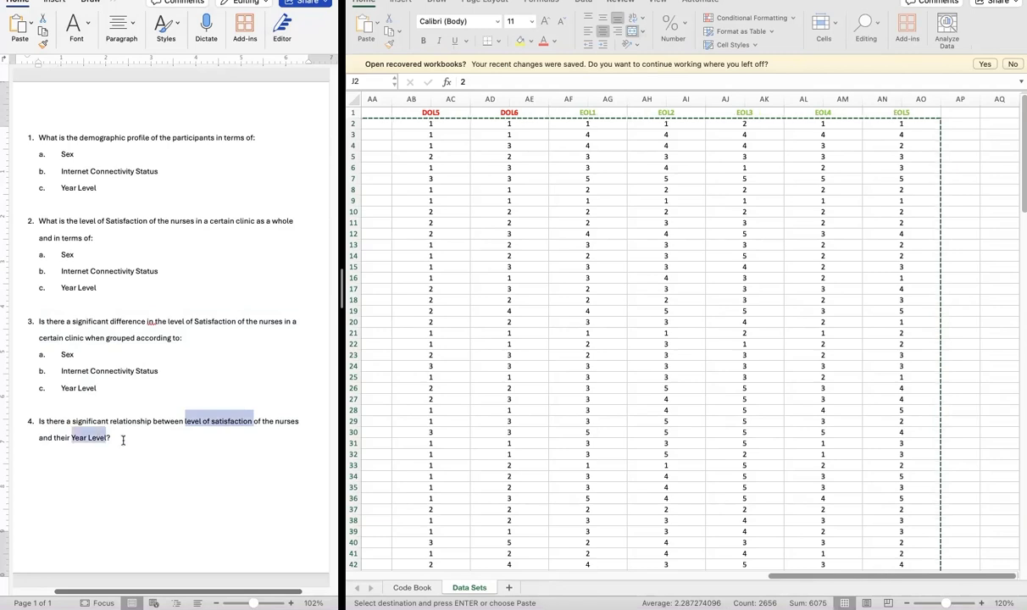
Step: Switch back to jamovi and review the results from the first descriptives and frequency tables down to the ANOVA plots
triple_click(51, 386)
key(BackSpace)
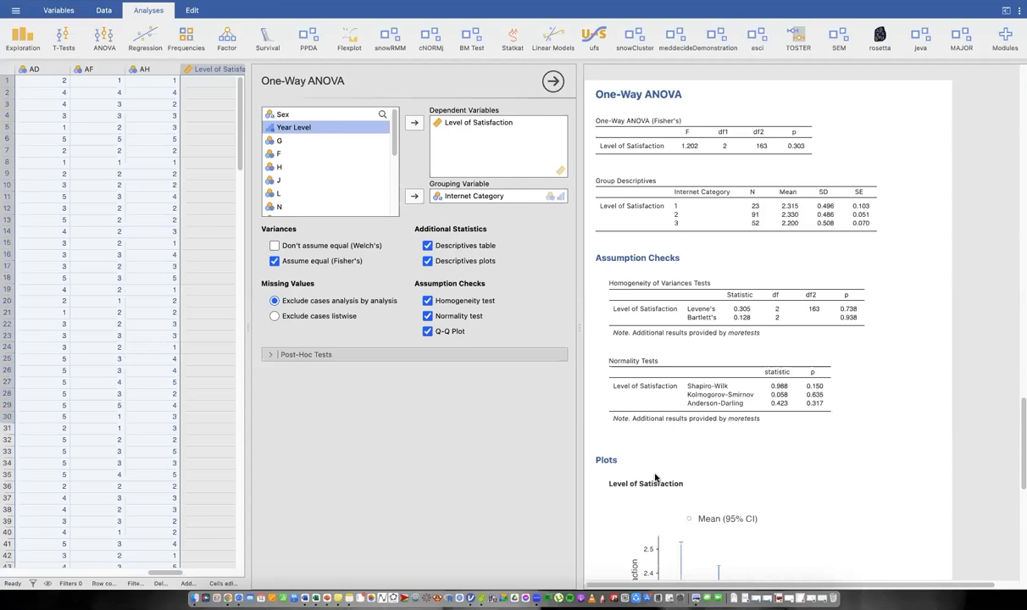
scroll(649, 209, up, 10)
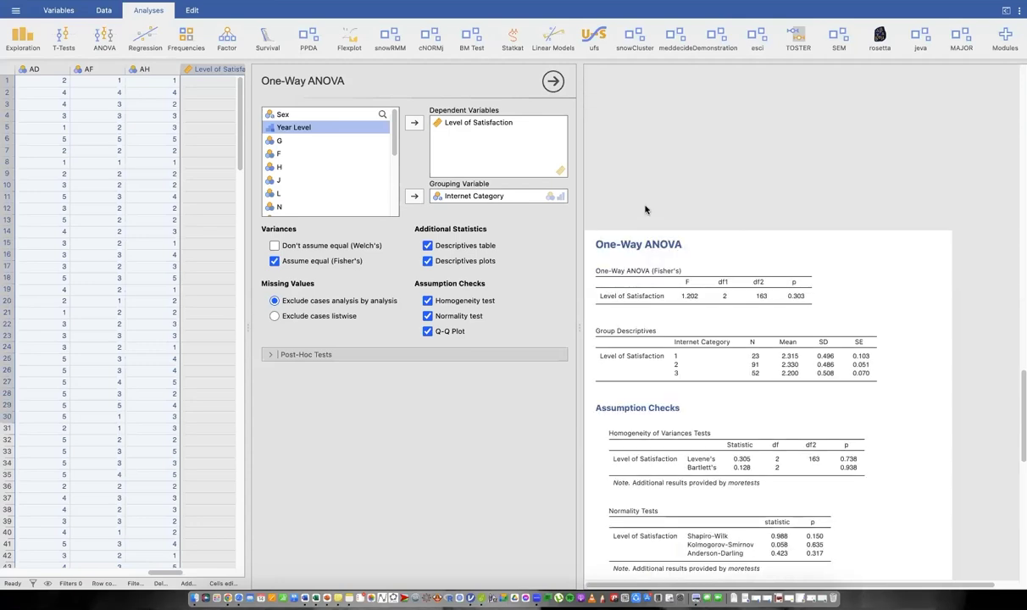
scroll(645, 209, up, 1)
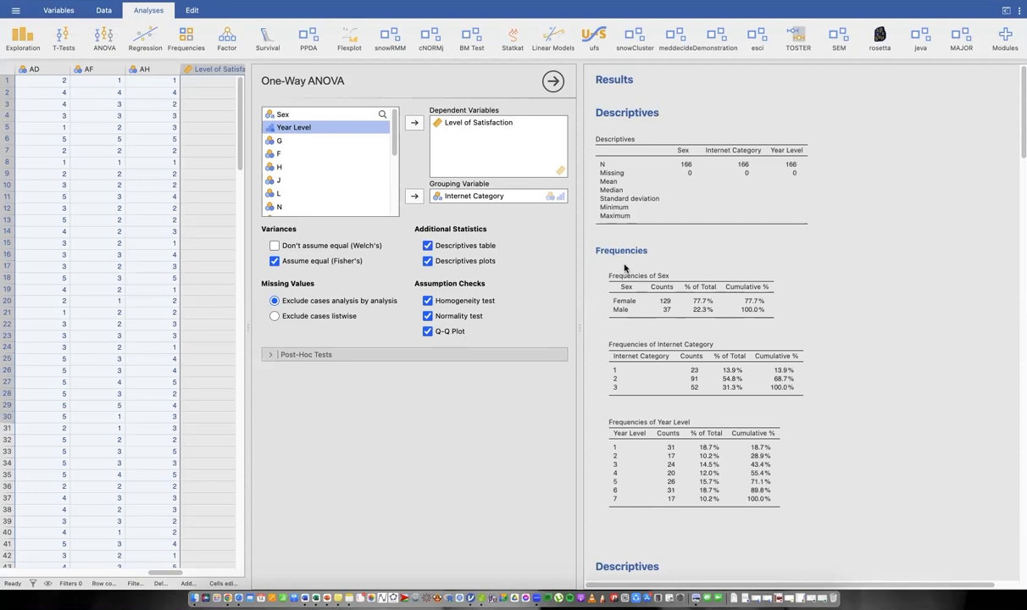
scroll(631, 338, down, 3)
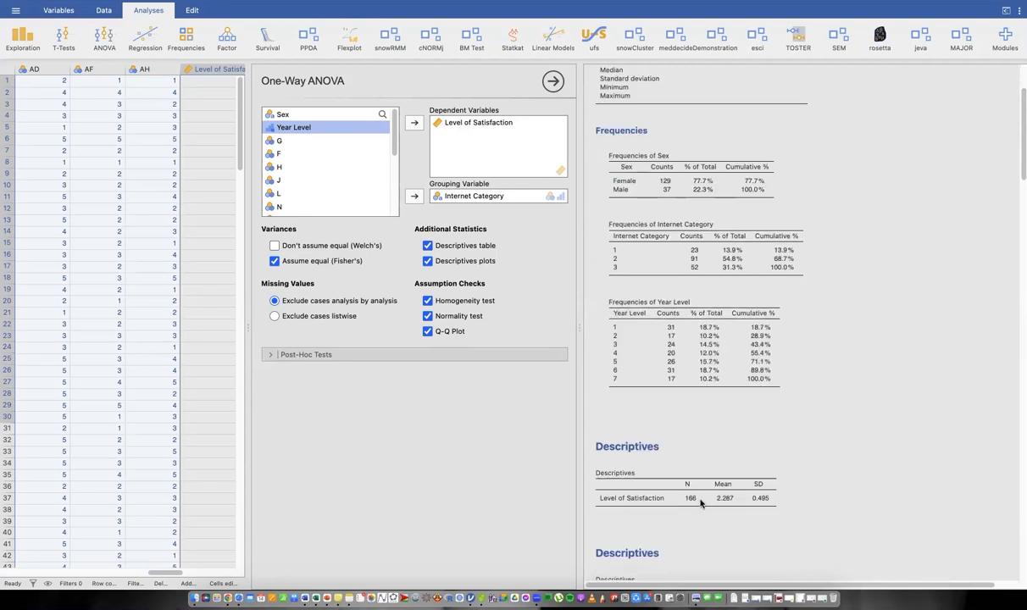
scroll(700, 503, up, 3)
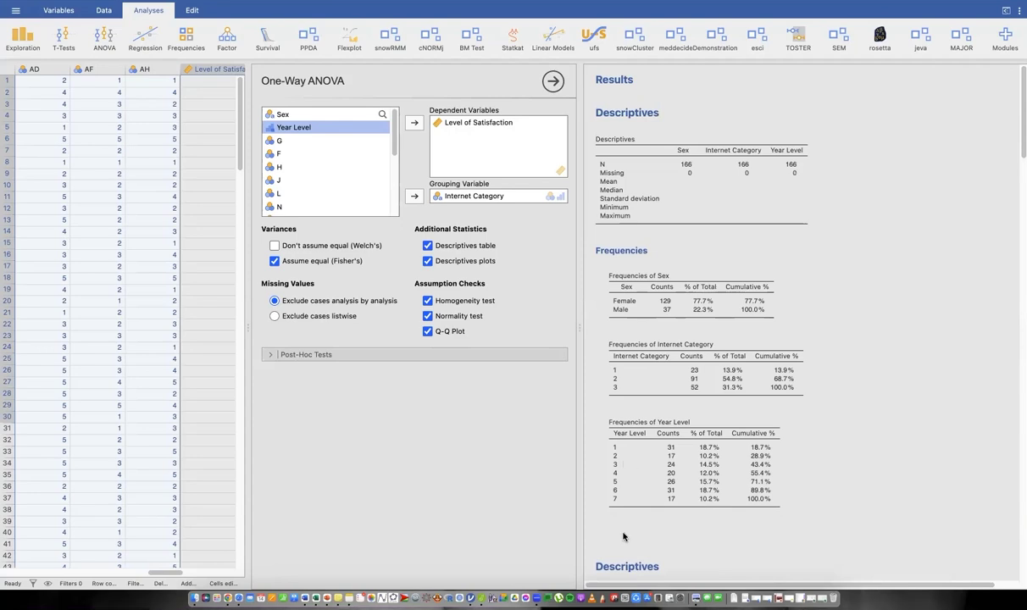
scroll(625, 533, down, 5)
scroll(624, 532, down, 10)
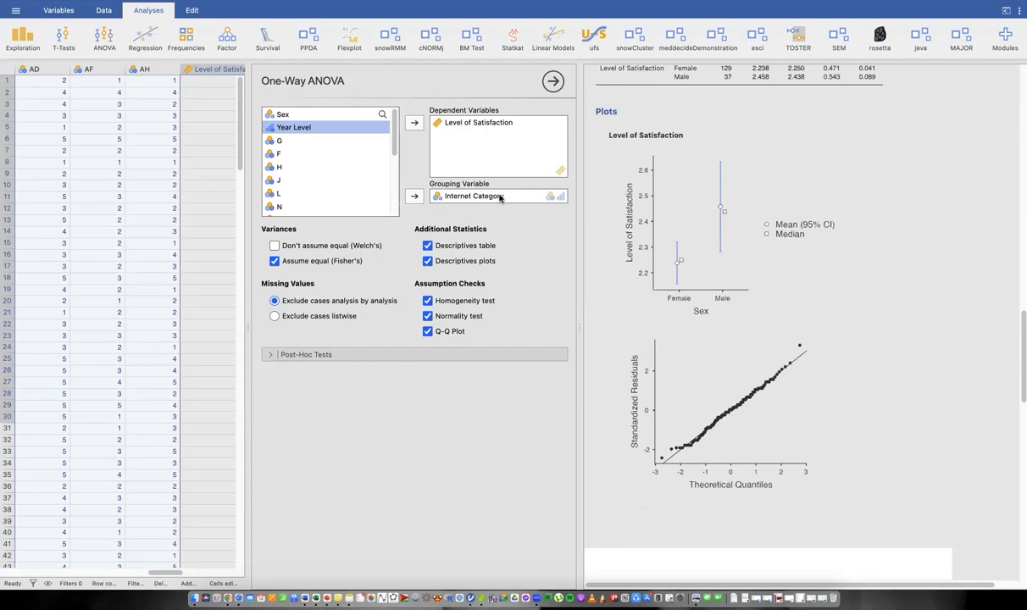
click(23, 46)
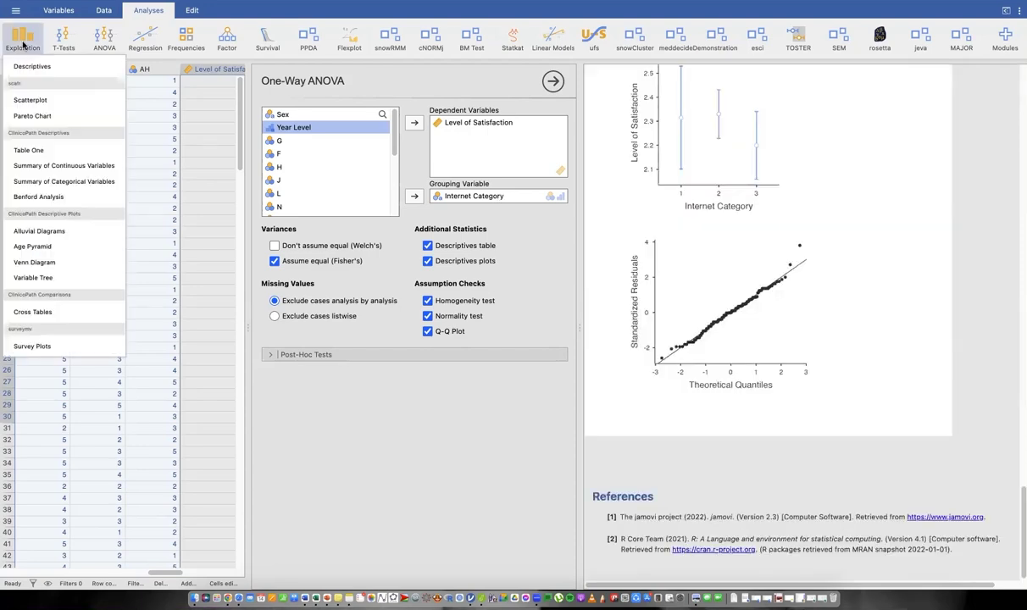
click(61, 103)
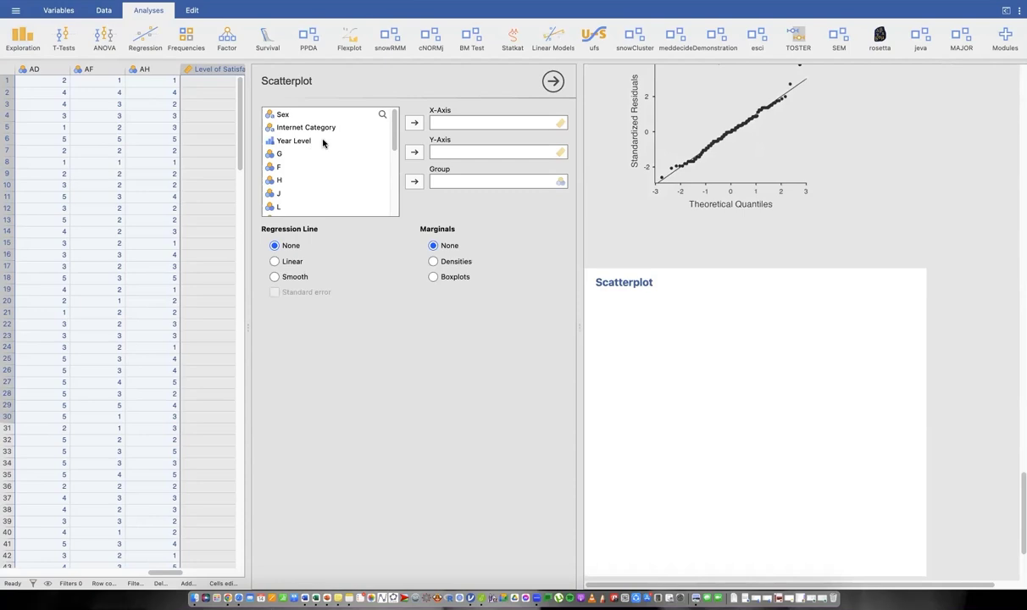
click(322, 142)
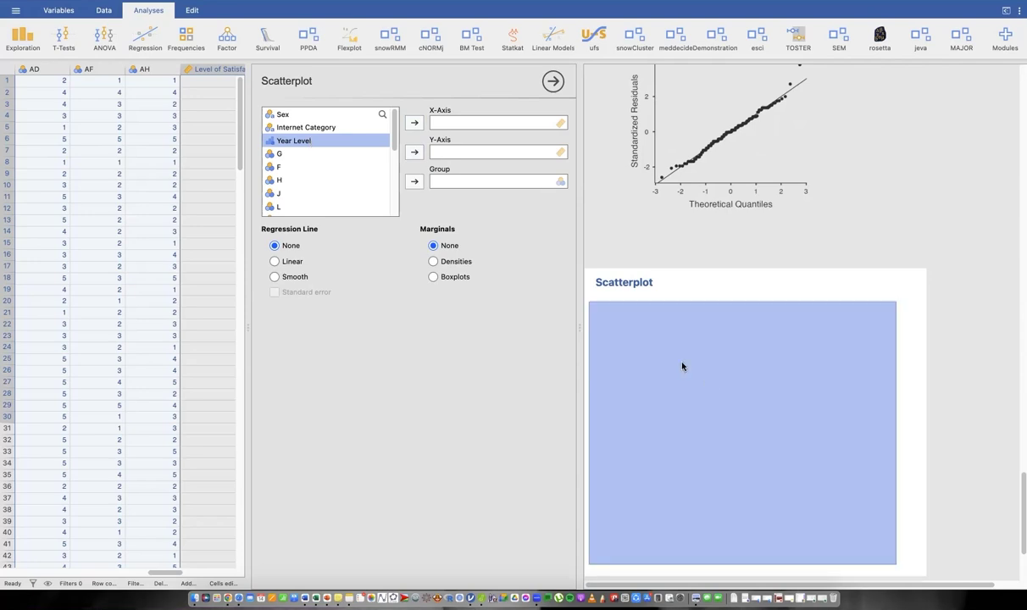
right_click(683, 366)
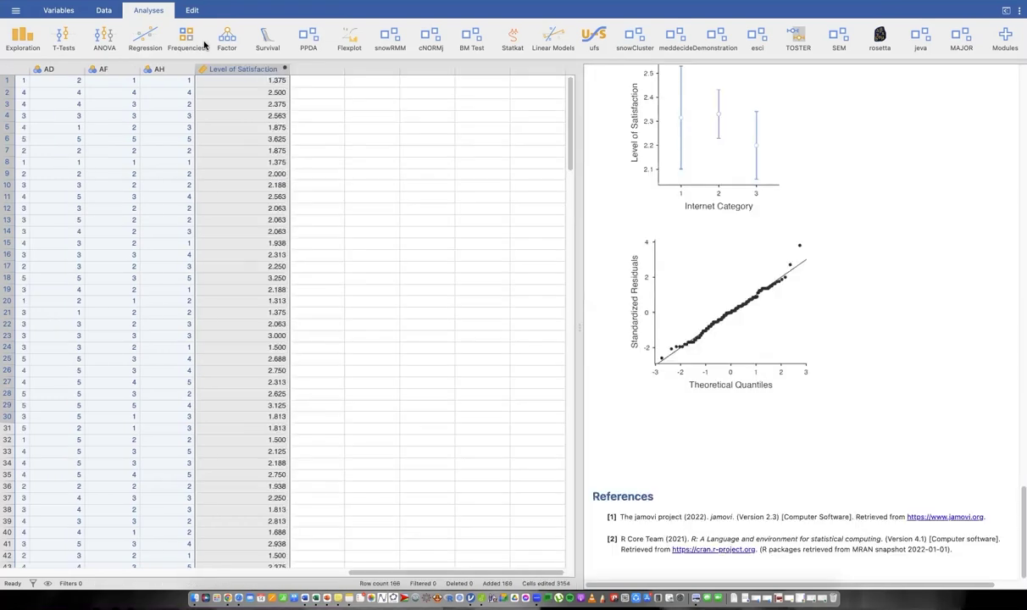
Step: Try to set up a correlation matrix for Year Level and Level of Satisfaction, adding Level of Satisfaction as a variable
click(185, 38)
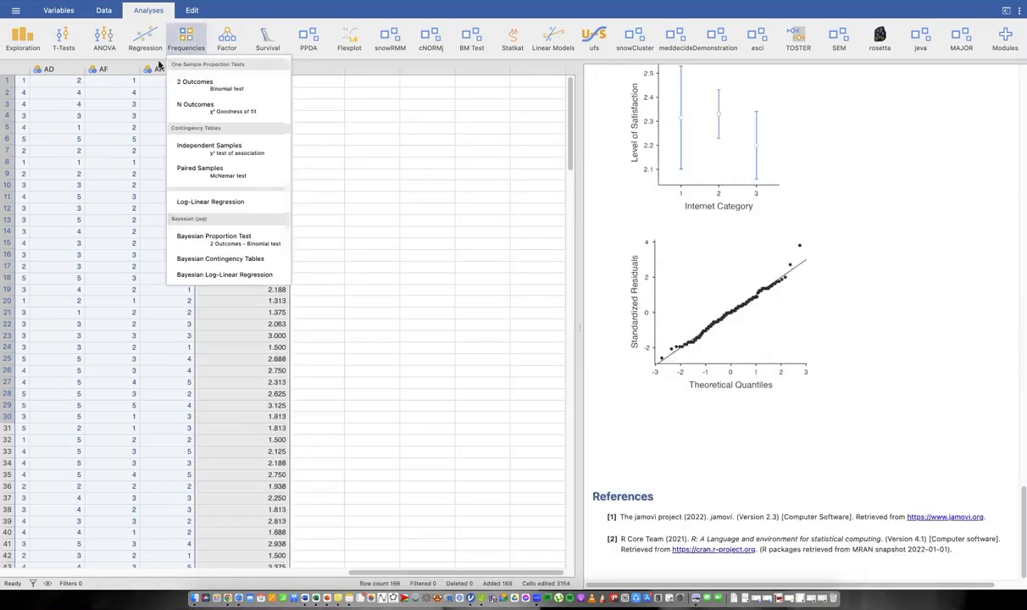
click(145, 41)
click(158, 66)
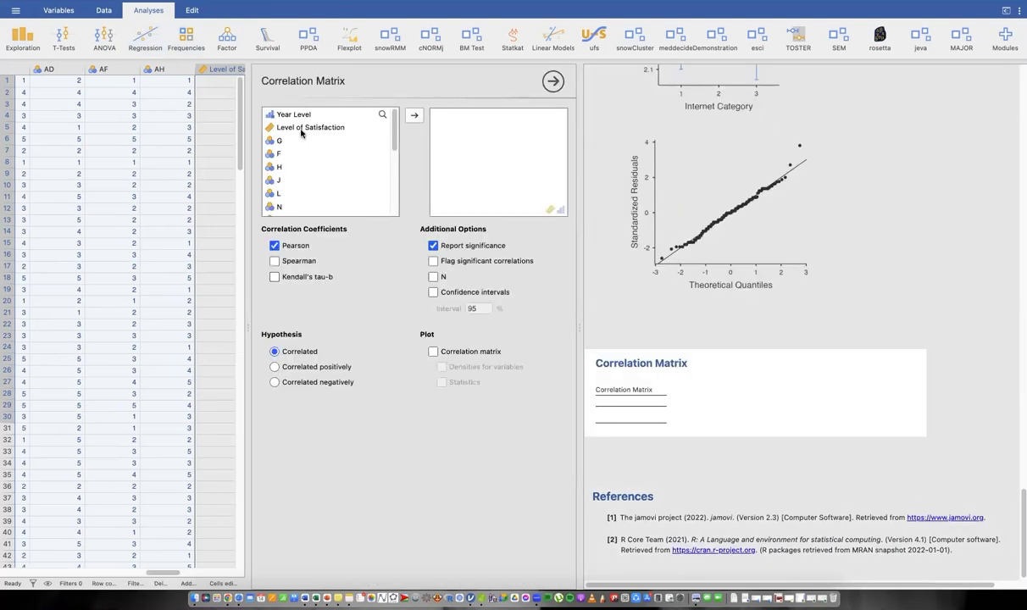
click(365, 114)
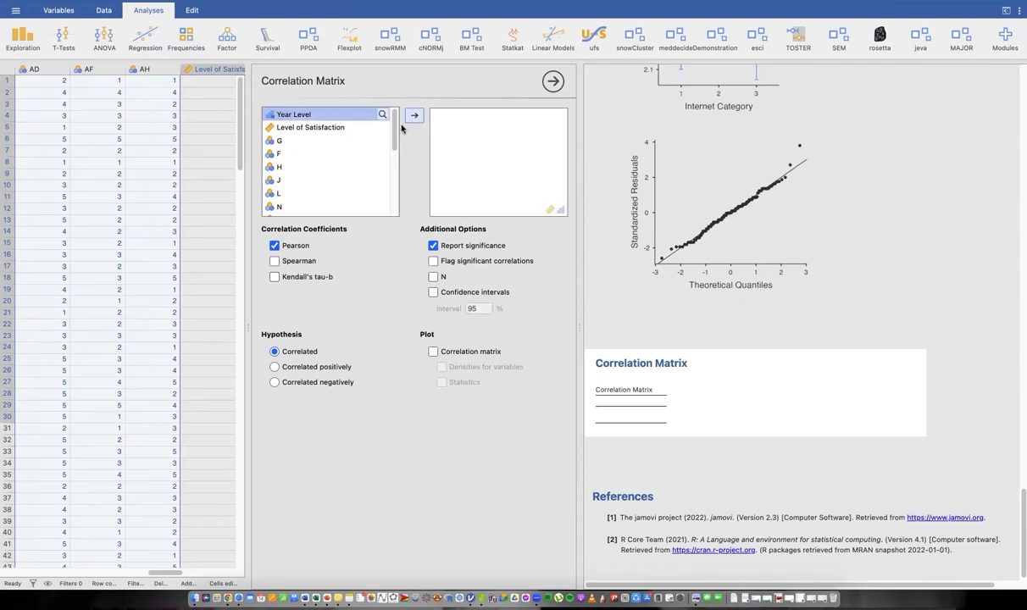
click(352, 125)
click(415, 115)
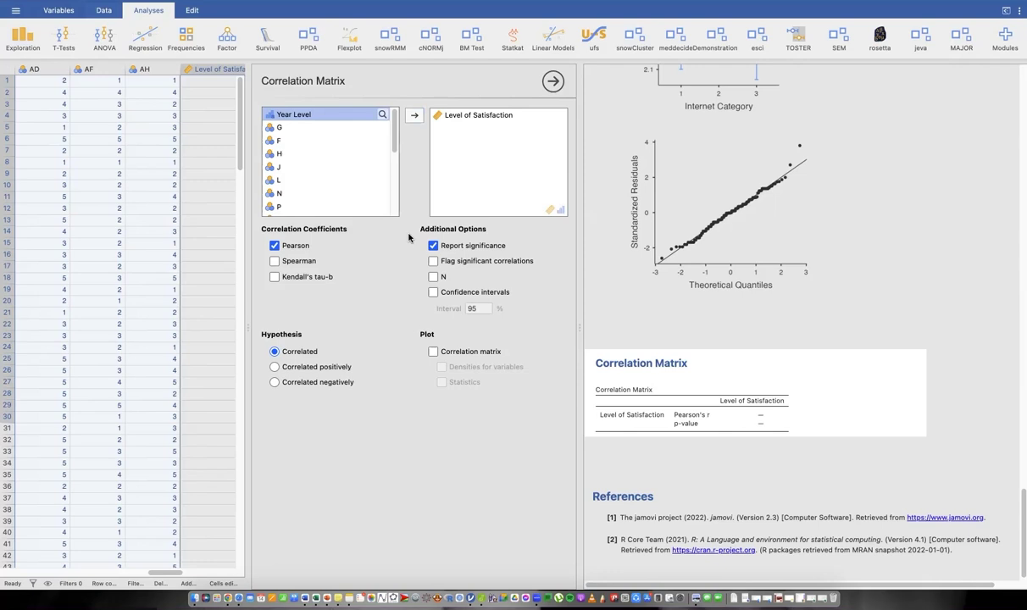
Step: Try the Integer data type for the Year Level variable, restore Text, and check its levels
click(174, 153)
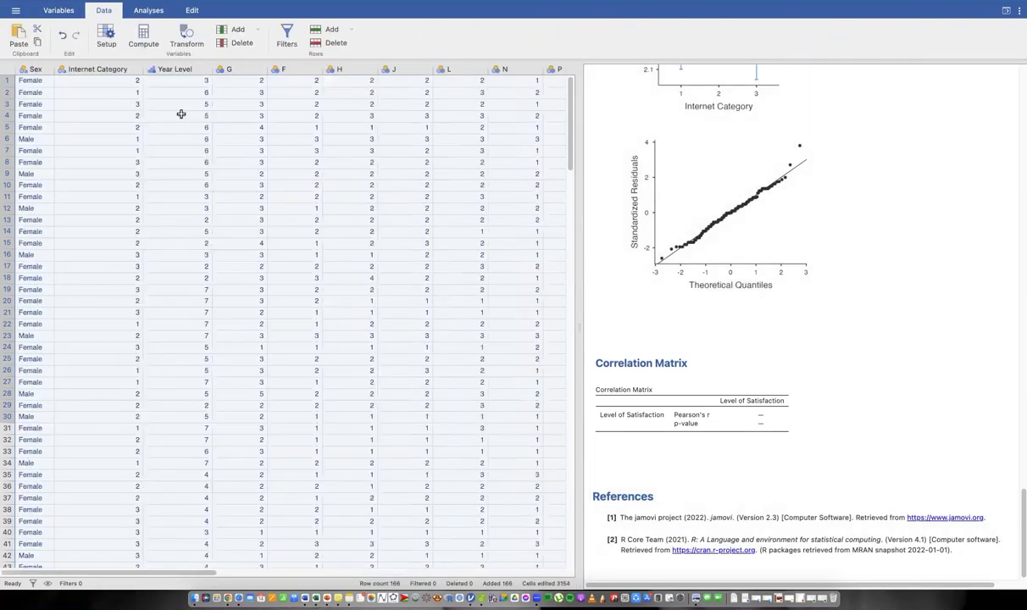
click(190, 70)
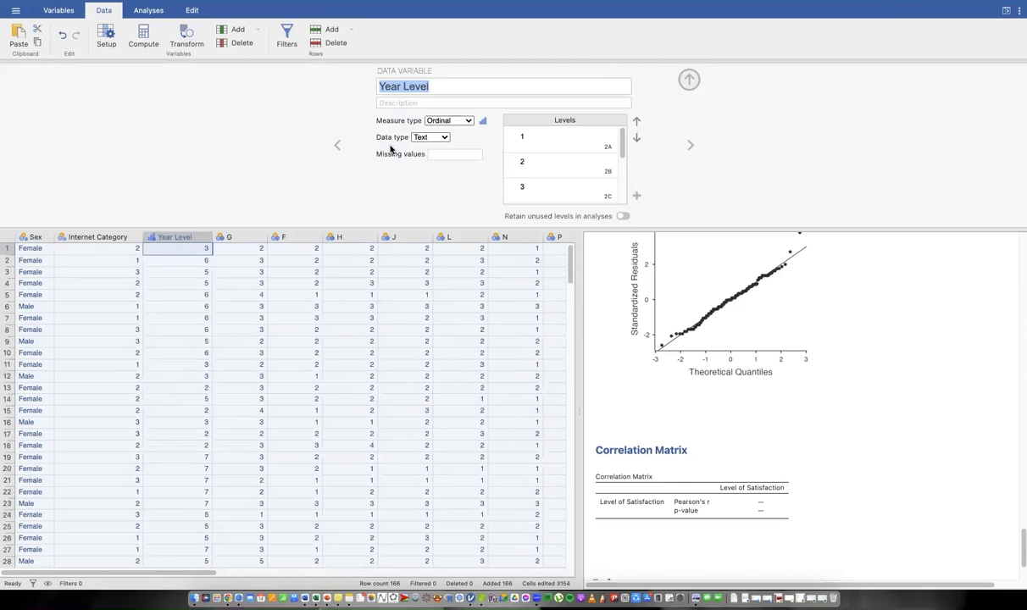
click(444, 138)
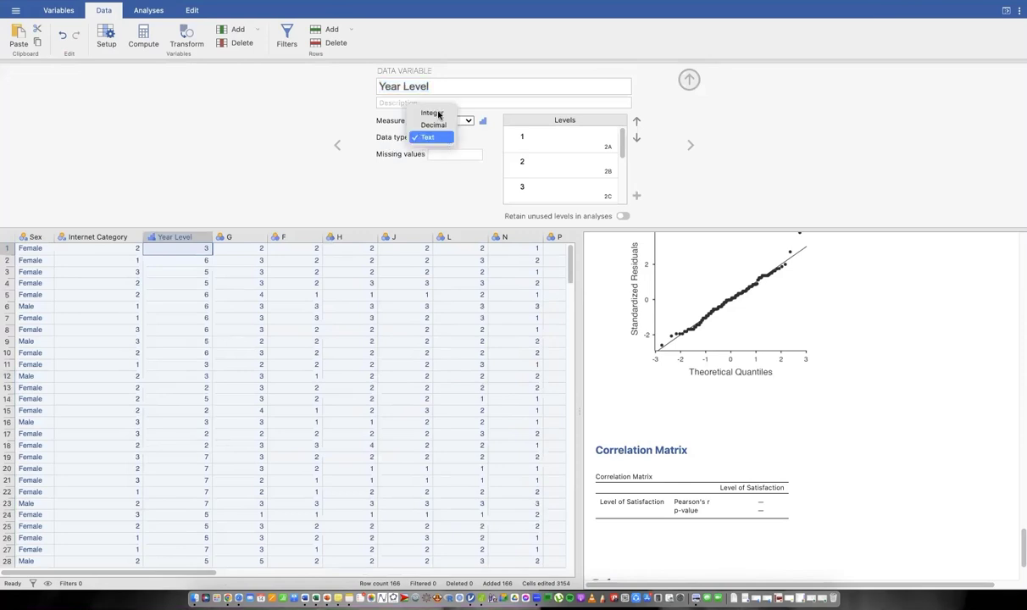
click(434, 114)
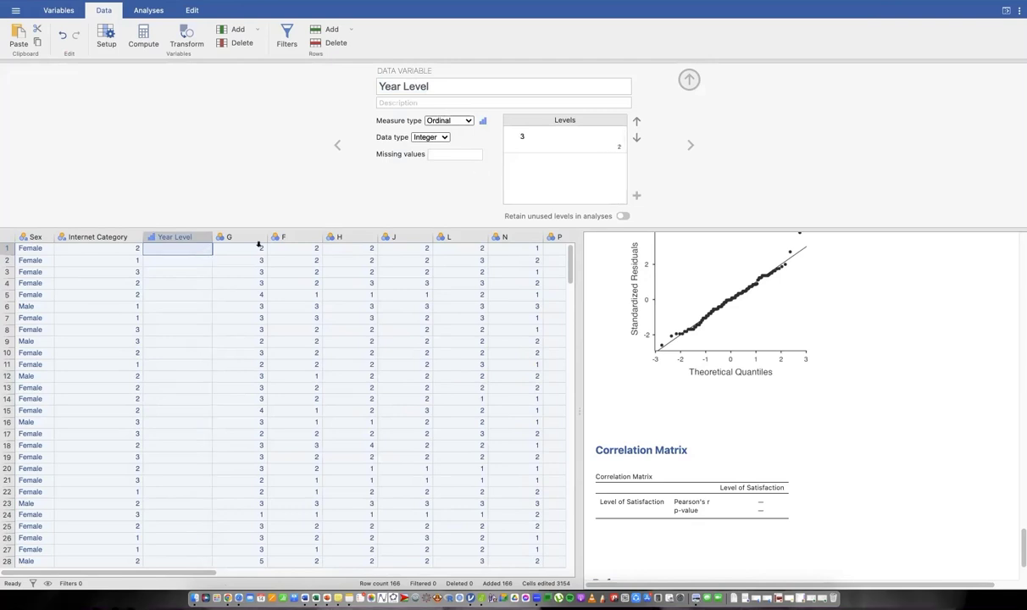
click(429, 137)
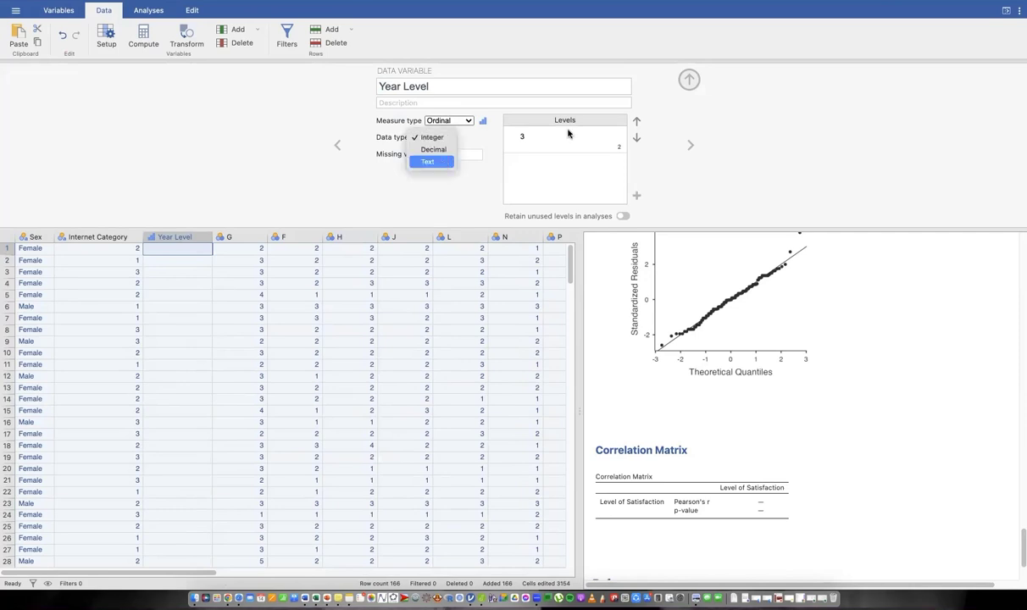
click(429, 162)
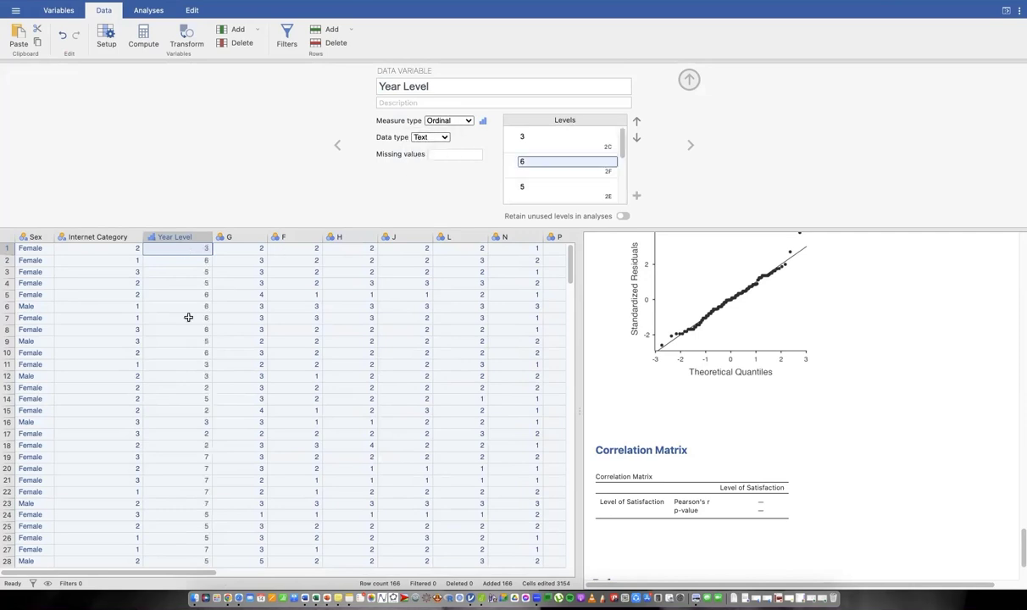
click(189, 406)
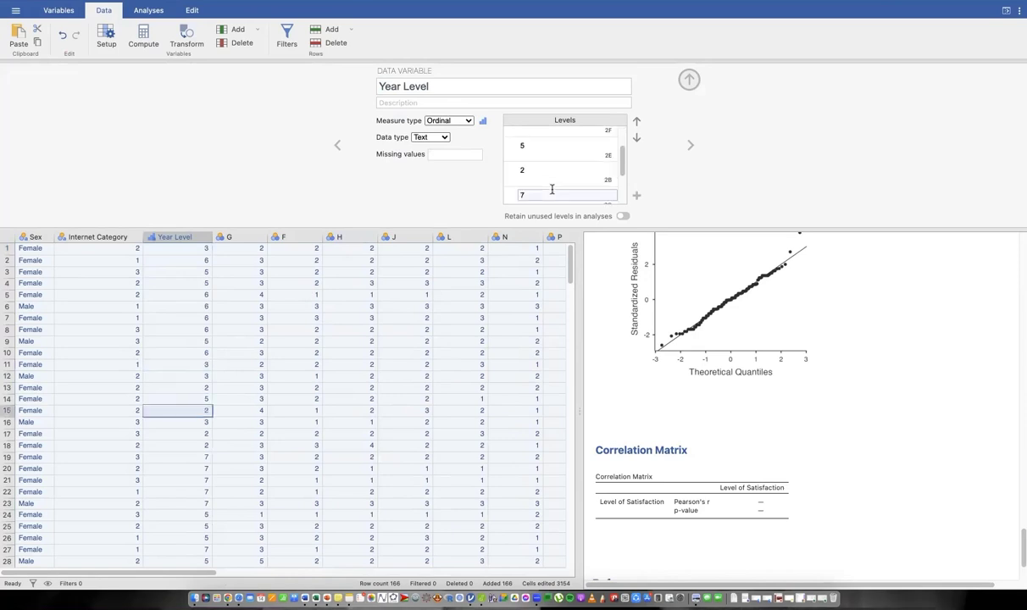
Step: Insert a new data variable before G and name it "Year Level (Ordinal)"
click(247, 237)
right_click(247, 238)
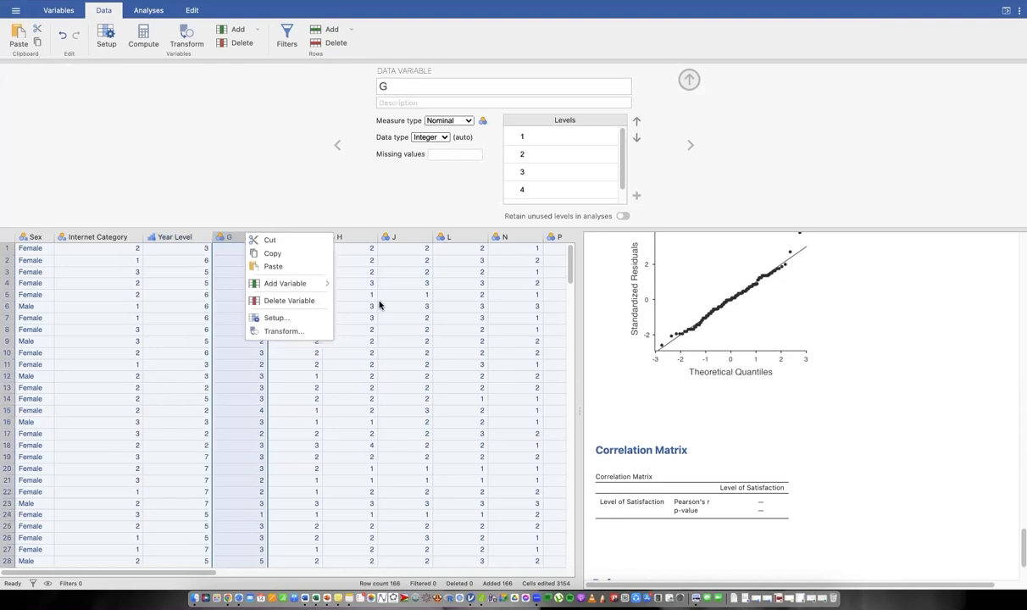
click(254, 236)
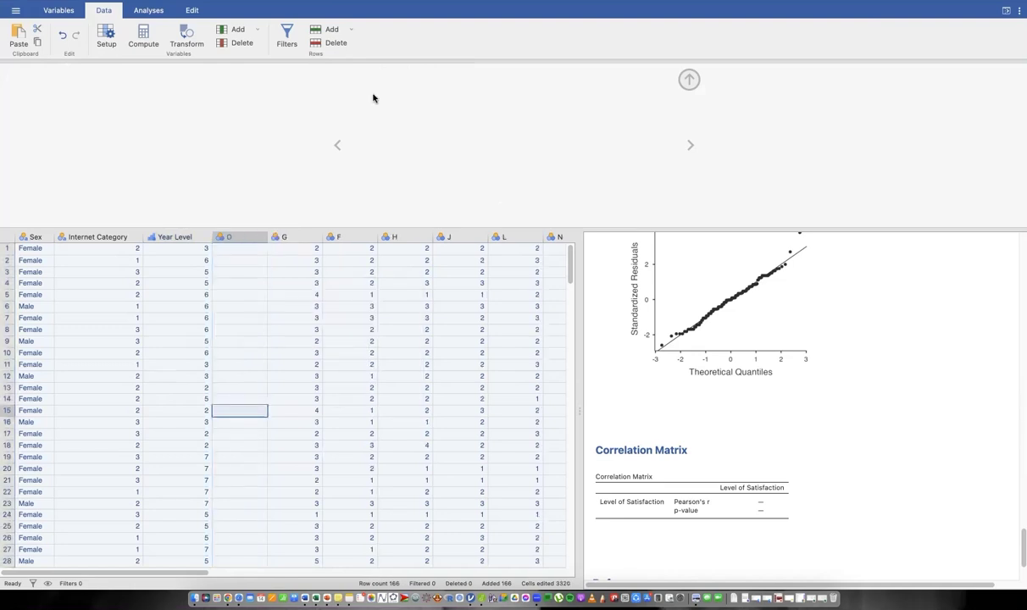
text(Year Level (Ordinal))
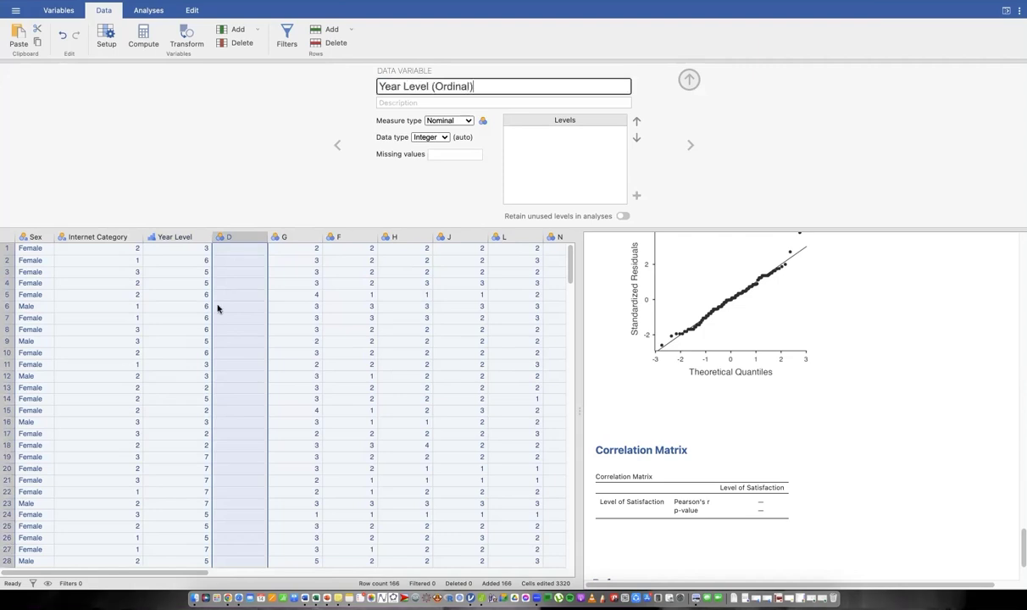
Step: Copy the Year Level values into the Year Level (Ordinal) variable and widen its column to fit the name
click(187, 247)
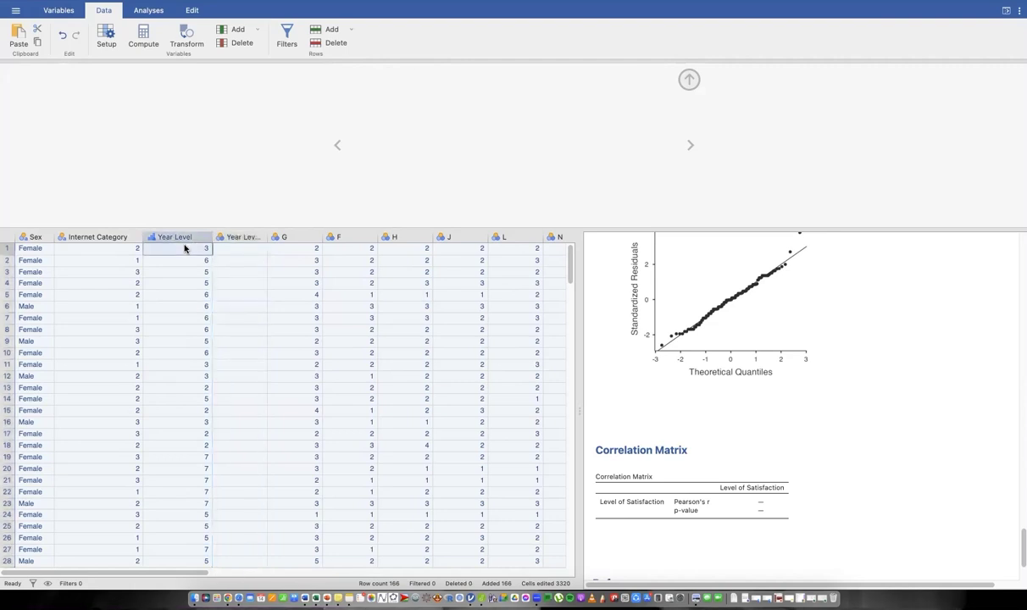
double_click(185, 248)
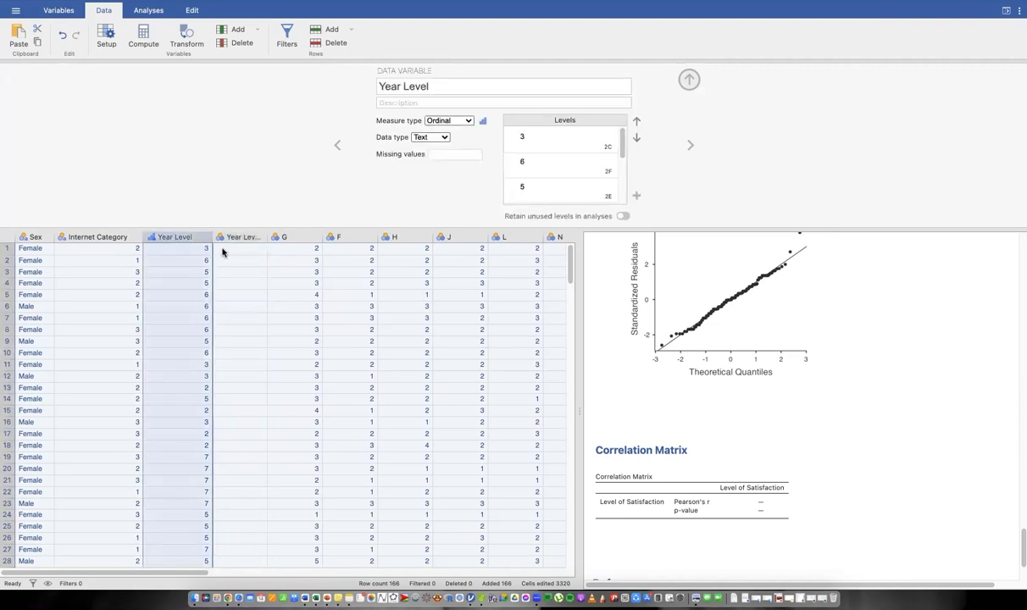
click(222, 252)
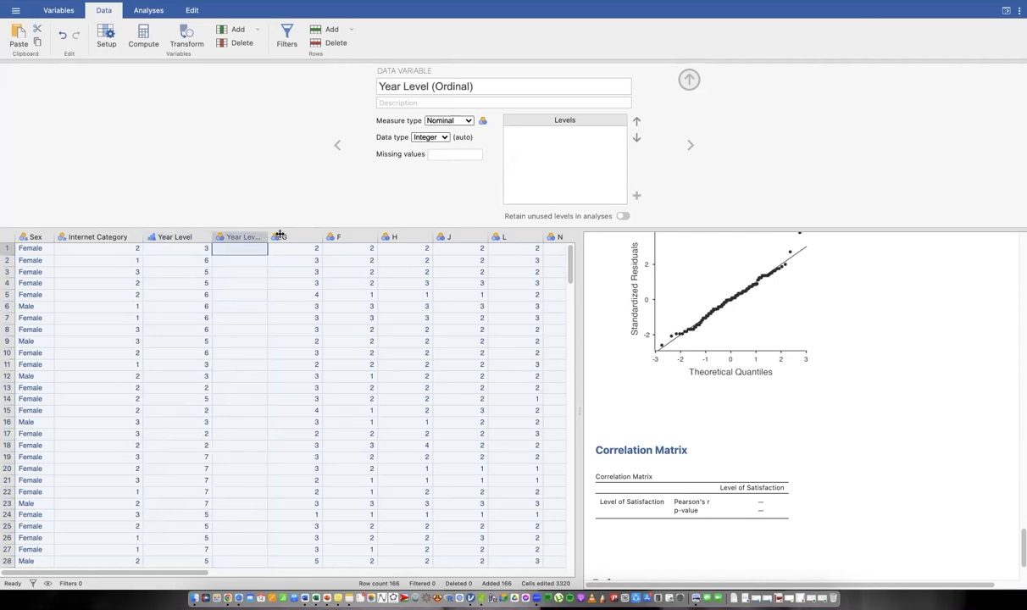
drag(280, 236, 294, 236)
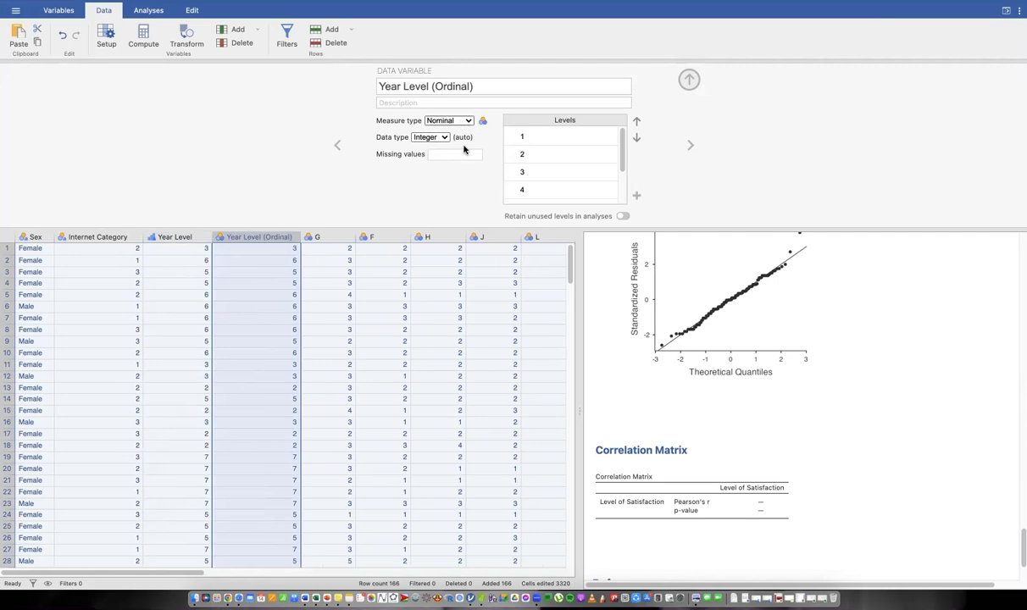
Step: Set the measure type of Year Level (Ordinal) to Continuous and close the variable setup
click(462, 121)
click(466, 161)
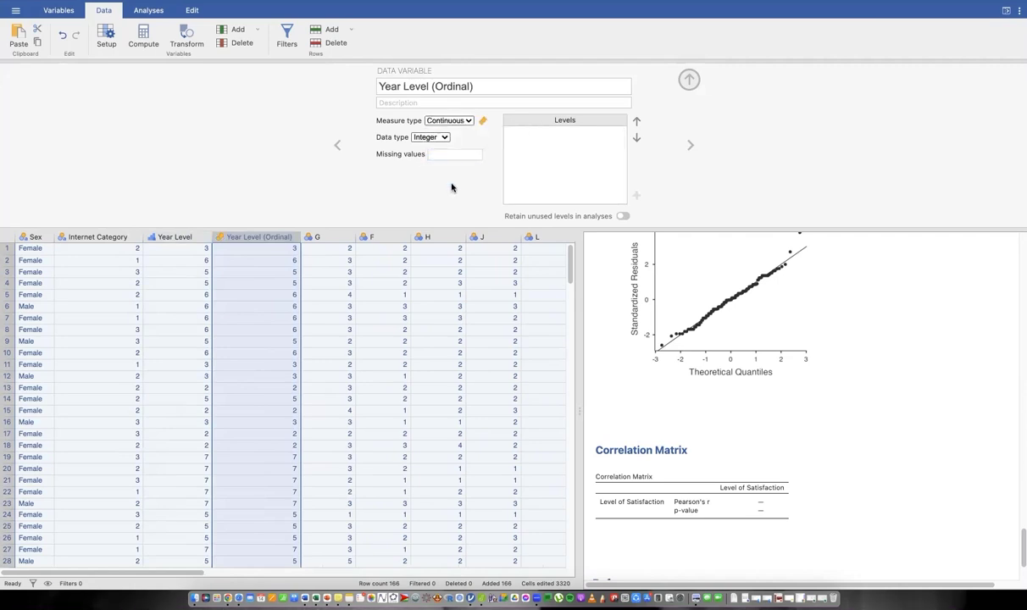
click(659, 439)
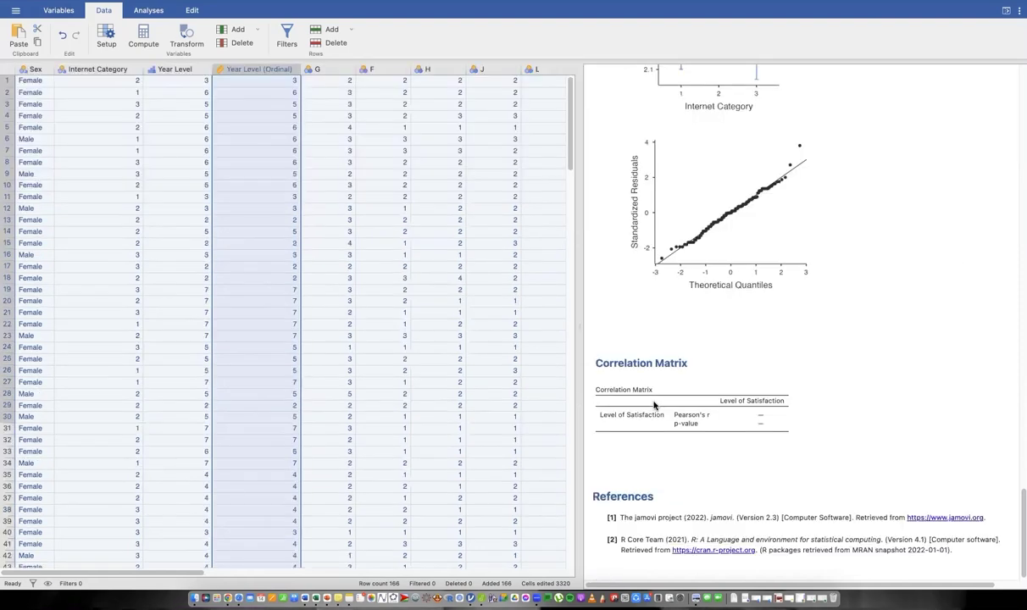
Step: Remove the correlation matrix analysis from the results
click(654, 406)
right_click(650, 402)
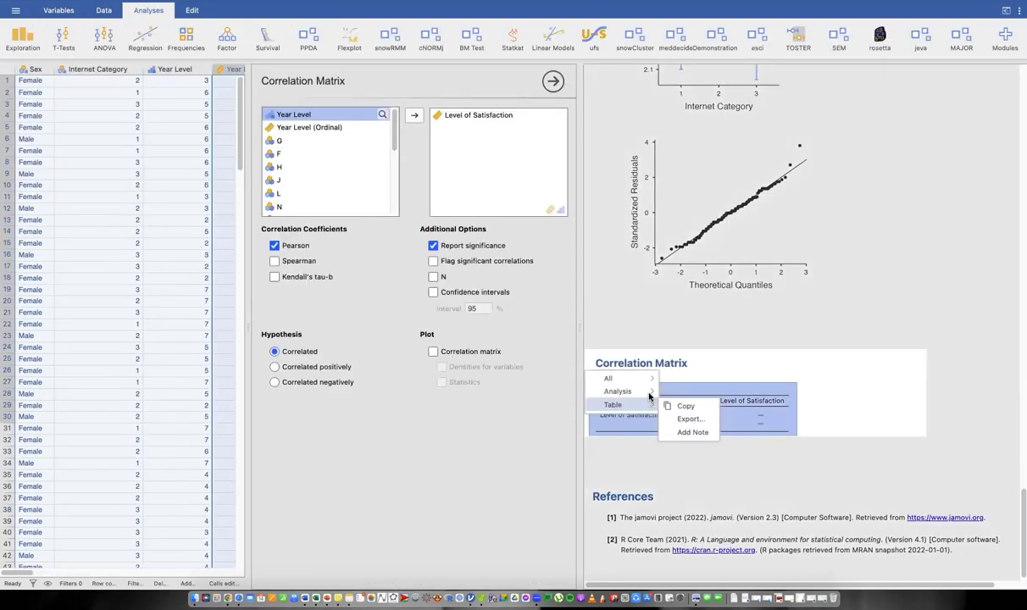
key(Escape)
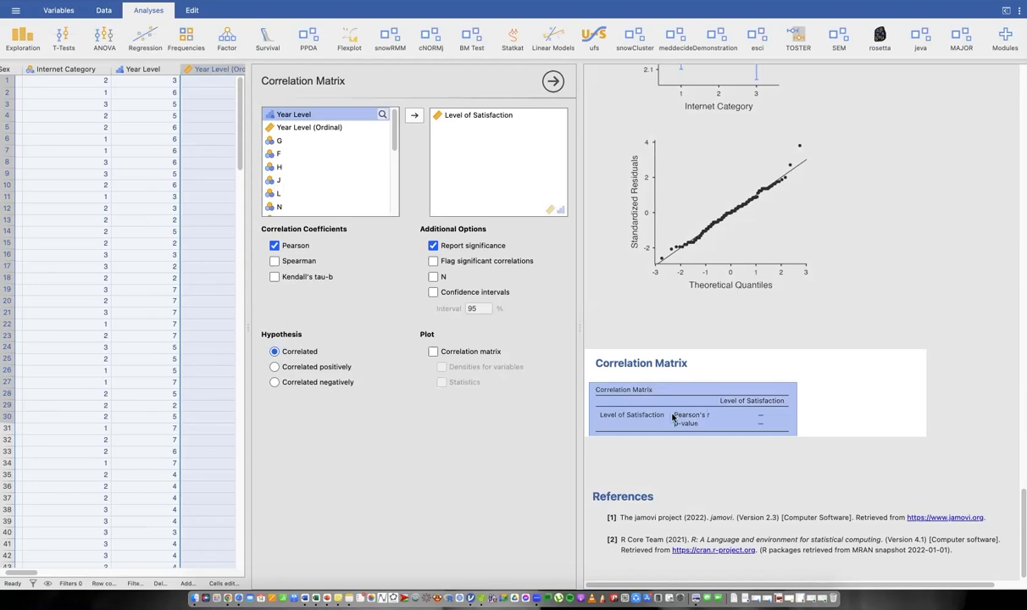
right_click(640, 398)
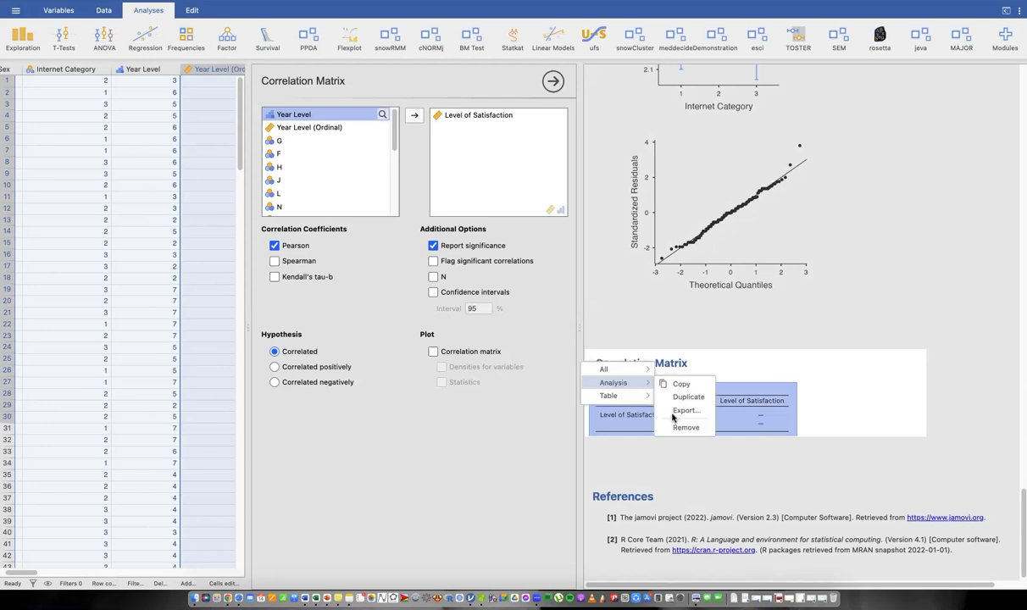
Step: Create a scatterplot with Year Level (Ordinal) on the X-axis and Level of Satisfaction on the Y-axis
click(32, 42)
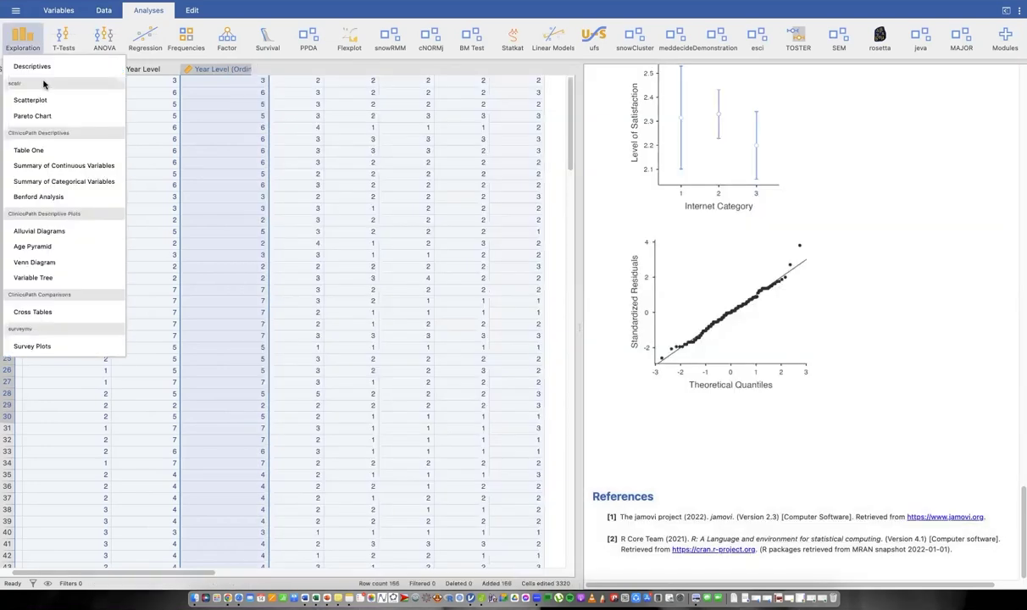
click(158, 119)
click(298, 142)
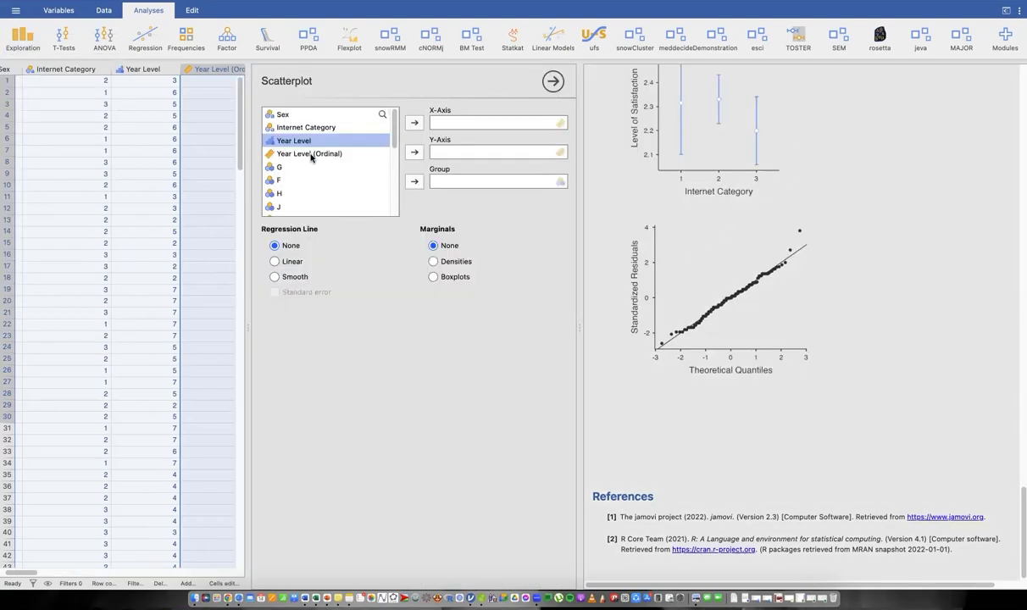
key(Down)
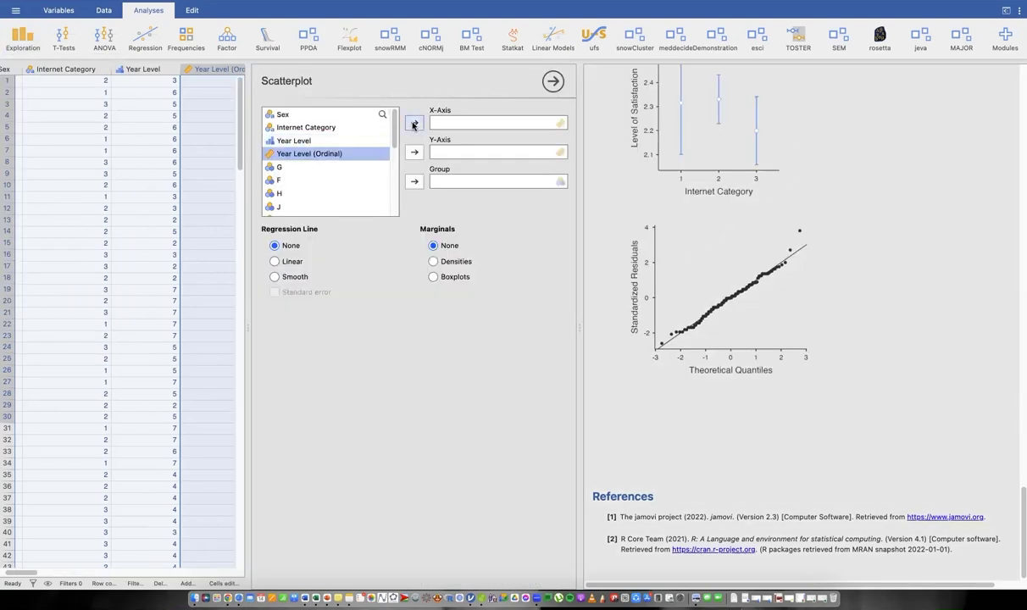
click(413, 124)
scroll(323, 178, down, 5)
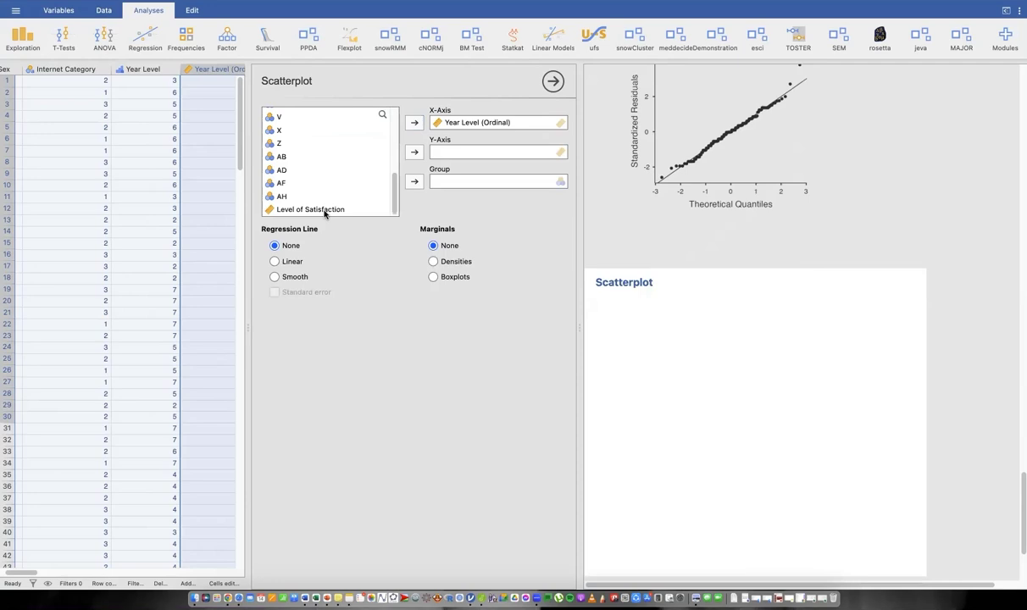
click(323, 211)
click(417, 156)
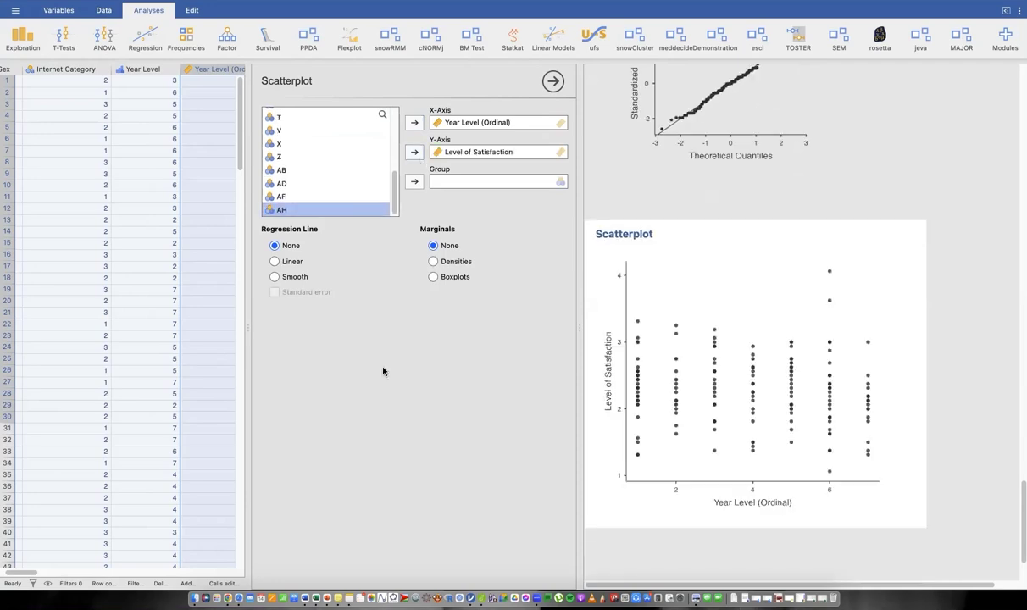
Step: Try linear and smooth regression lines on the scatterplot and return the regression line to None
click(275, 261)
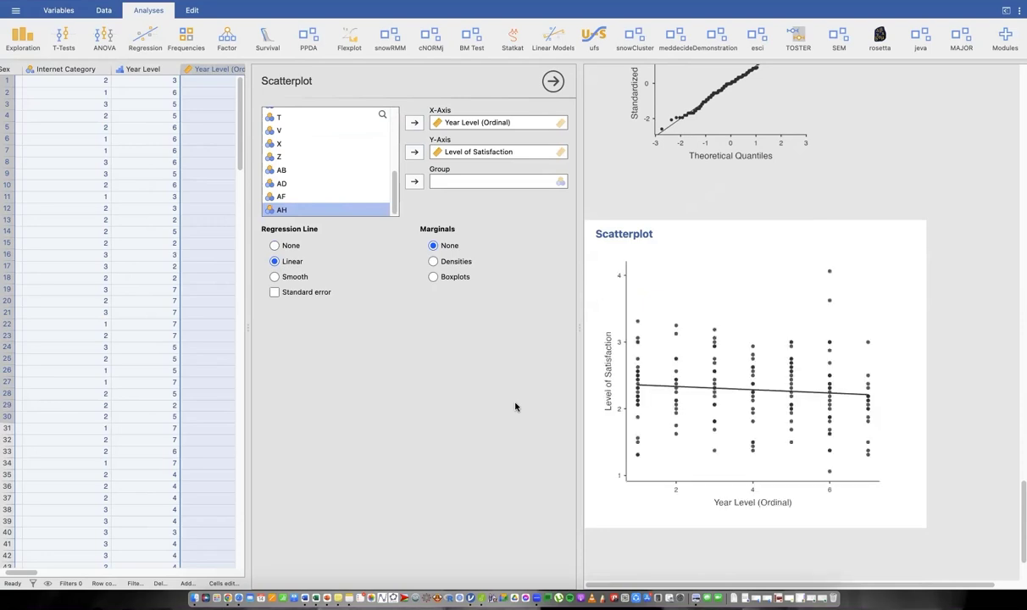
click(290, 277)
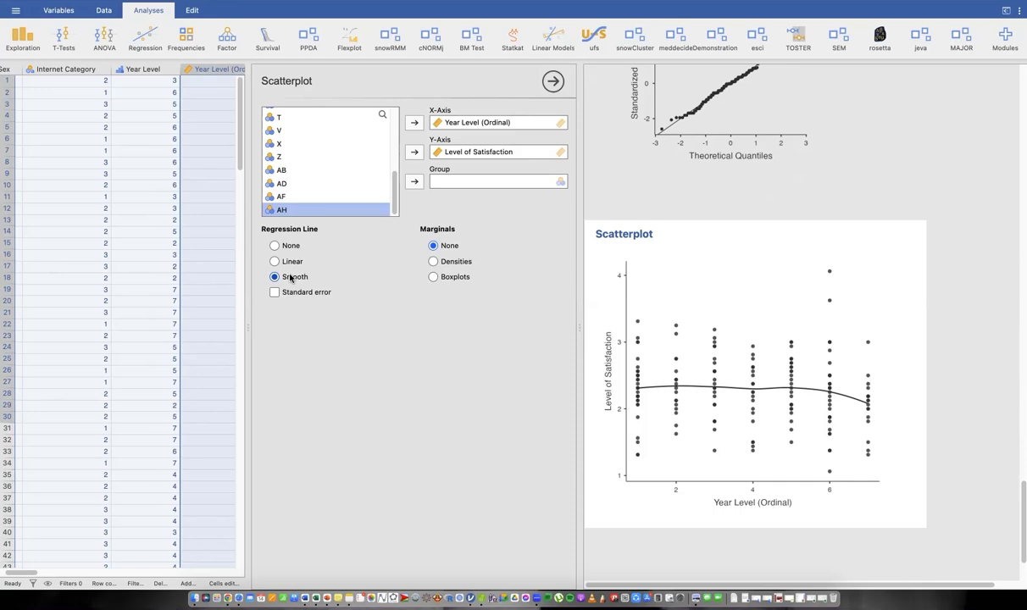
click(290, 261)
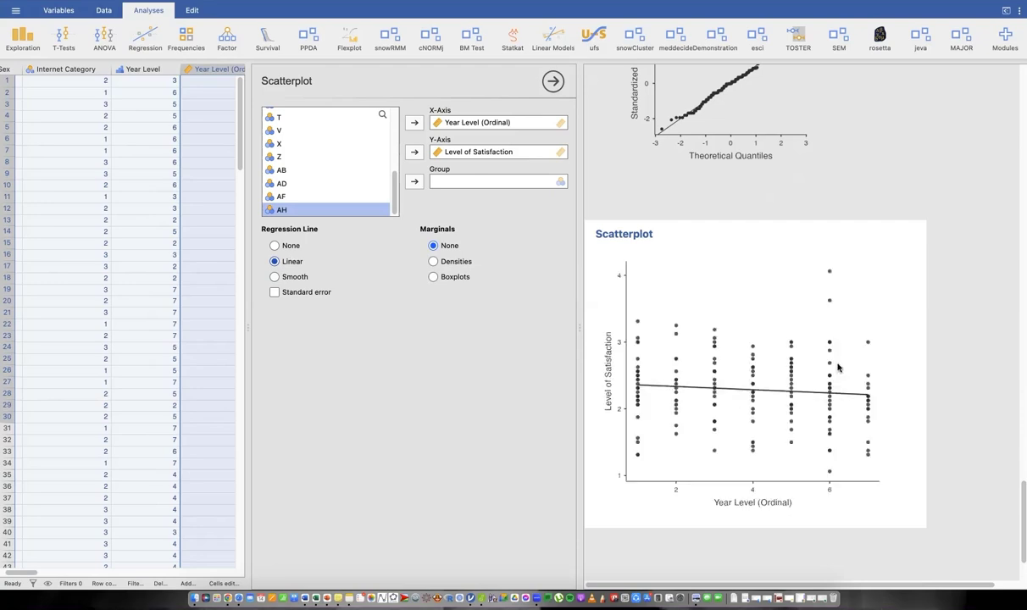
click(283, 246)
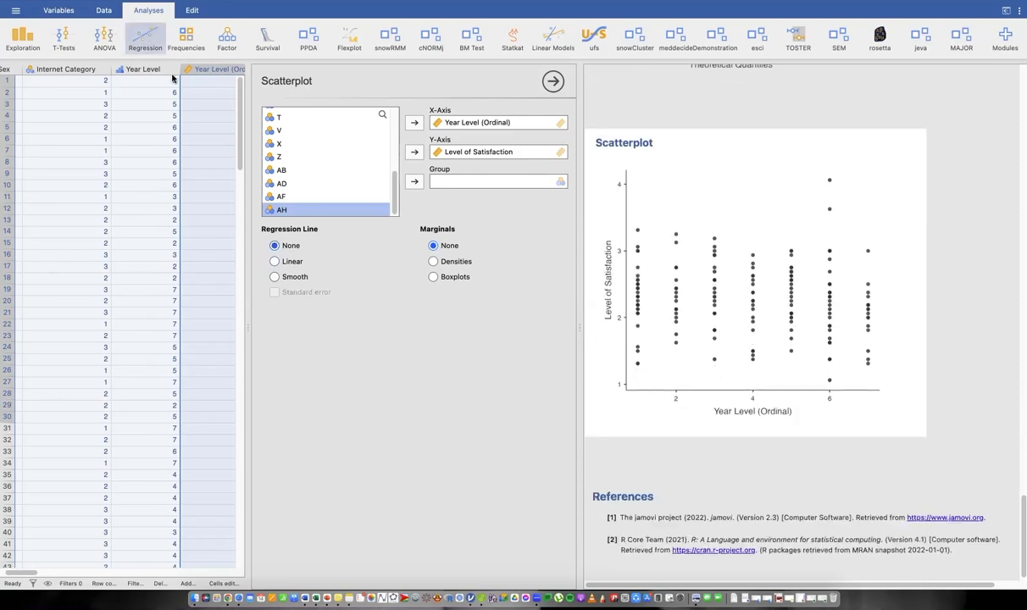
Step: Add a correlation matrix analysis of Year Level (Ordinal) and Level of Satisfaction
click(144, 38)
click(176, 70)
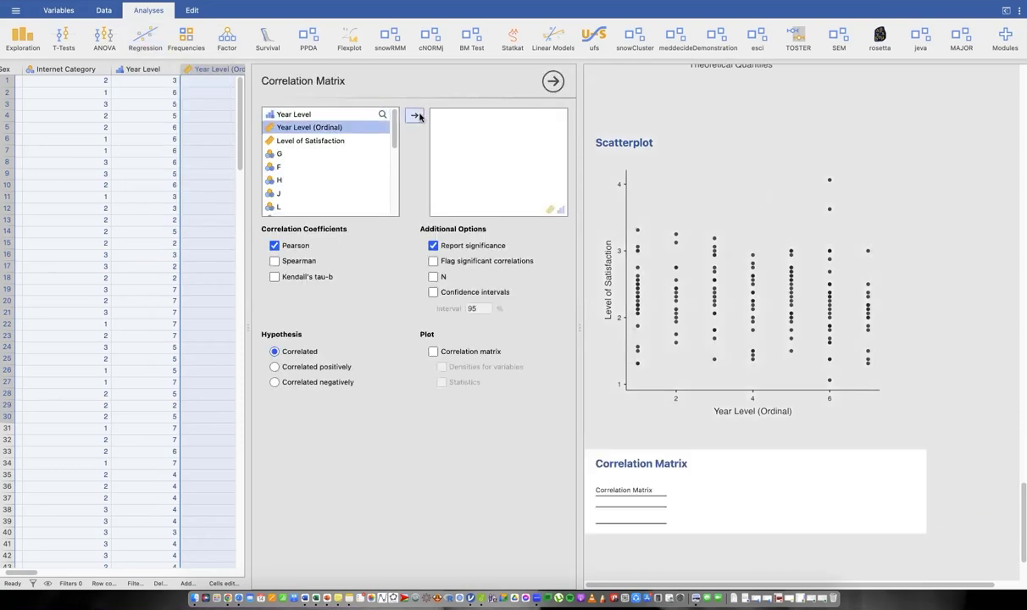
click(415, 115)
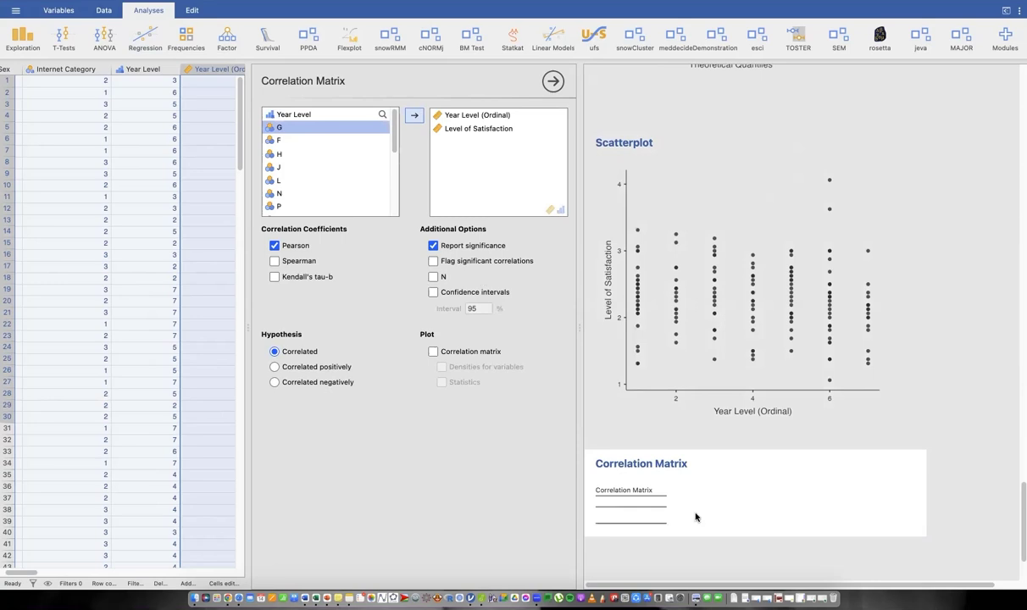
scroll(782, 275, down, 2)
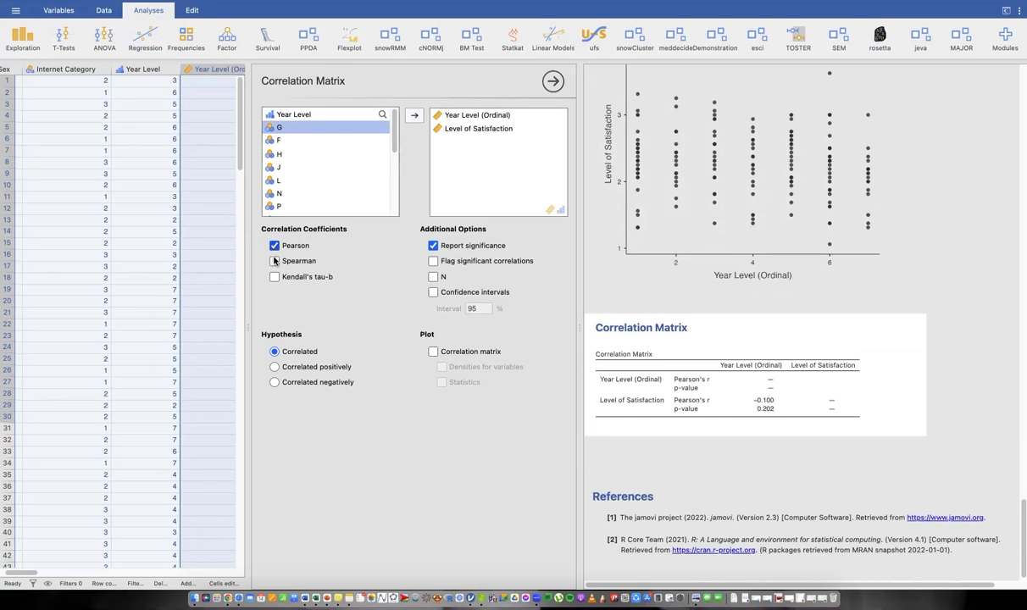
Step: Switch the correlation matrix from Pearson to Spearman, flag significant correlations, report N and add the correlation matrix plot
click(275, 261)
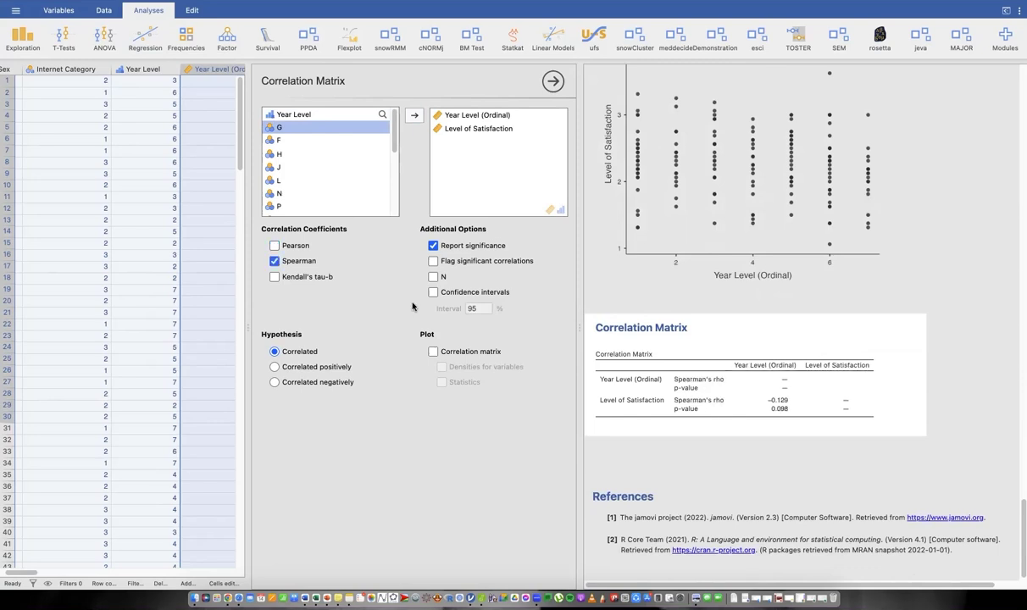
click(433, 261)
click(433, 277)
click(433, 351)
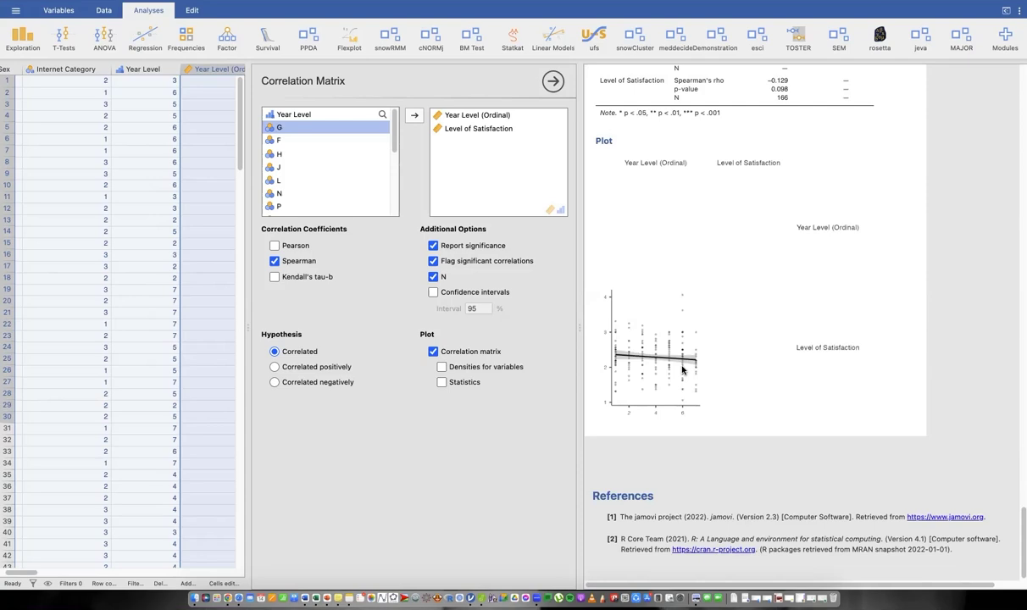
Step: Reopen the scatterplot analysis and add a linear regression line to it
scroll(683, 370, up, 4)
scroll(618, 269, up, 1)
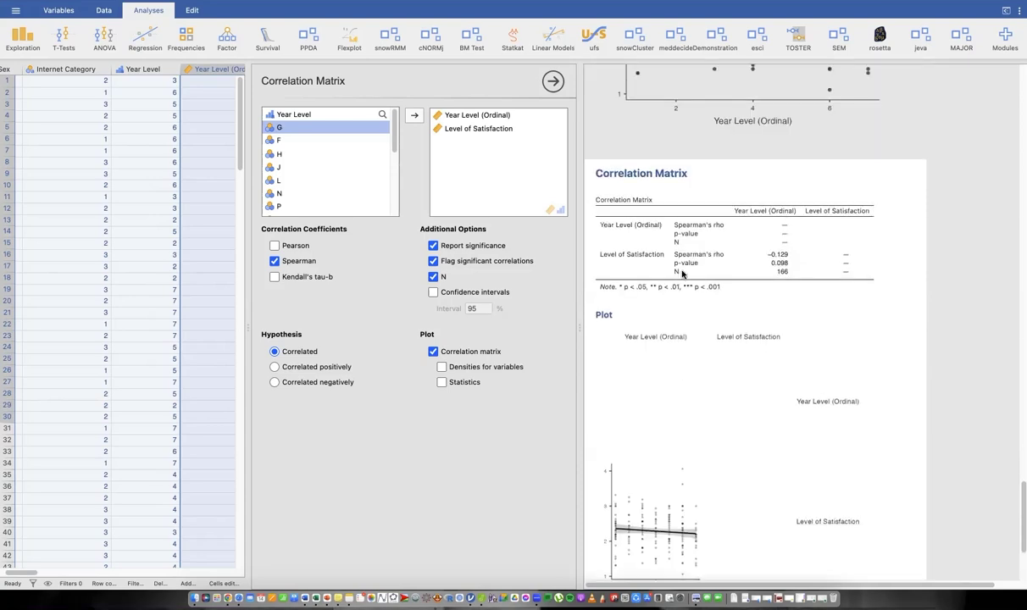
scroll(781, 263, up, 5)
click(768, 272)
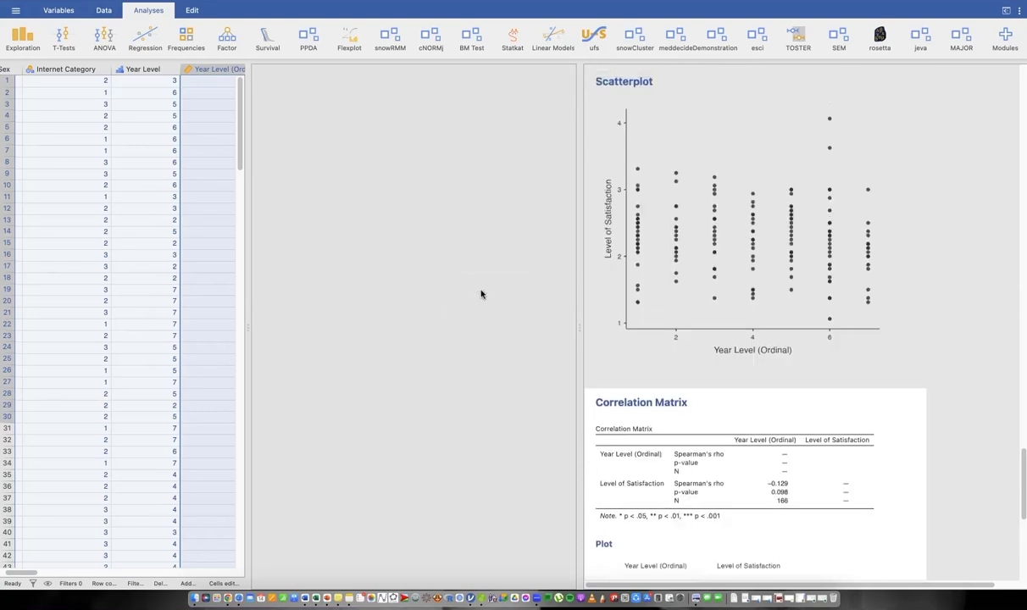
click(275, 262)
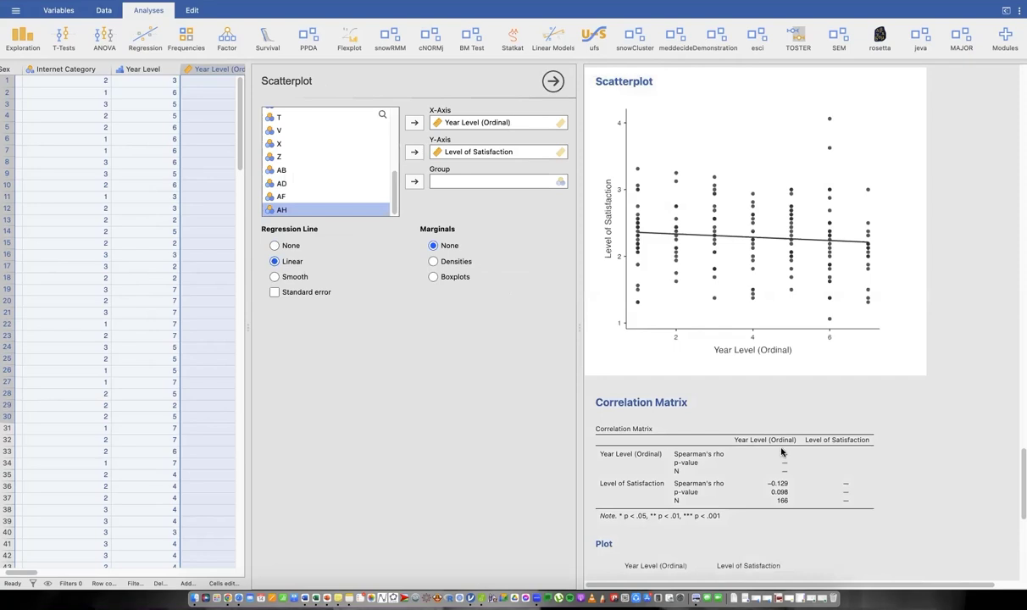
Step: Examine the Spearman correlation table and plot for Year Level (Ordinal) and Level of Satisfaction, and close the analysis options
click(750, 490)
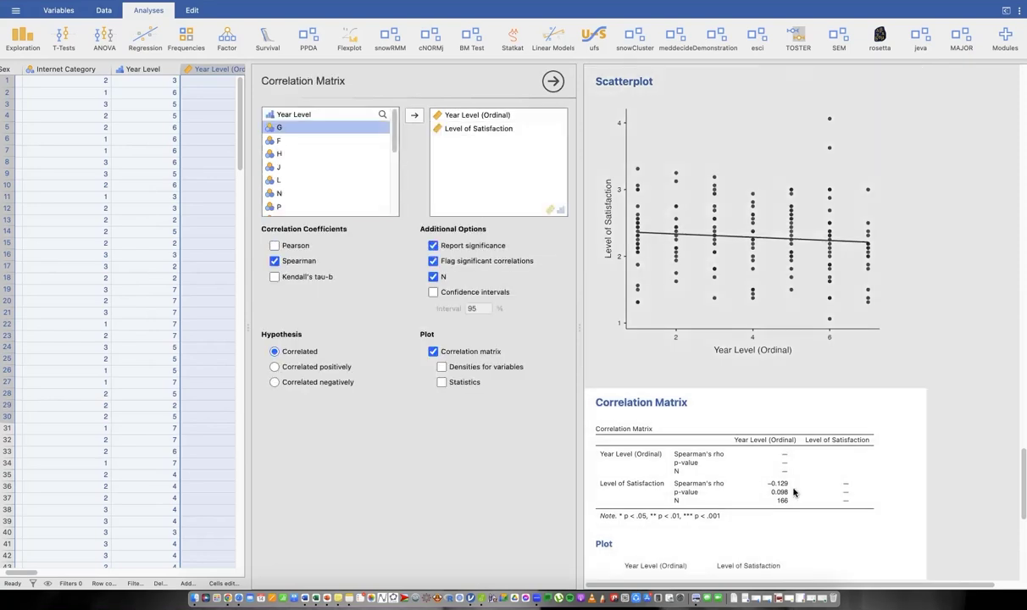
scroll(794, 492, down, 2)
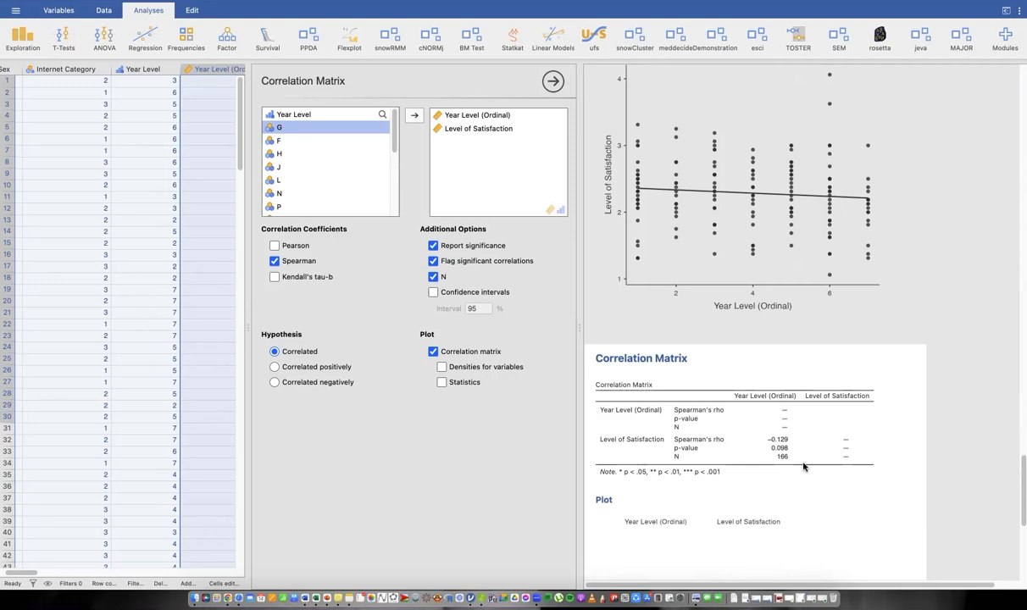
scroll(803, 466, down, 9)
scroll(797, 372, up, 6)
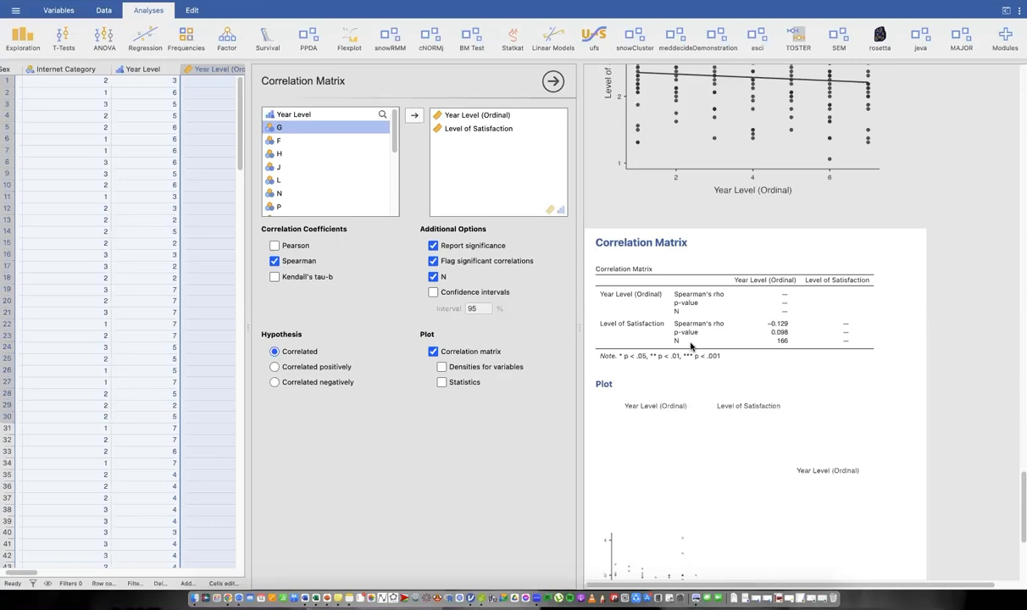
scroll(690, 347, up, 20)
scroll(691, 346, up, 8)
scroll(691, 347, down, 20)
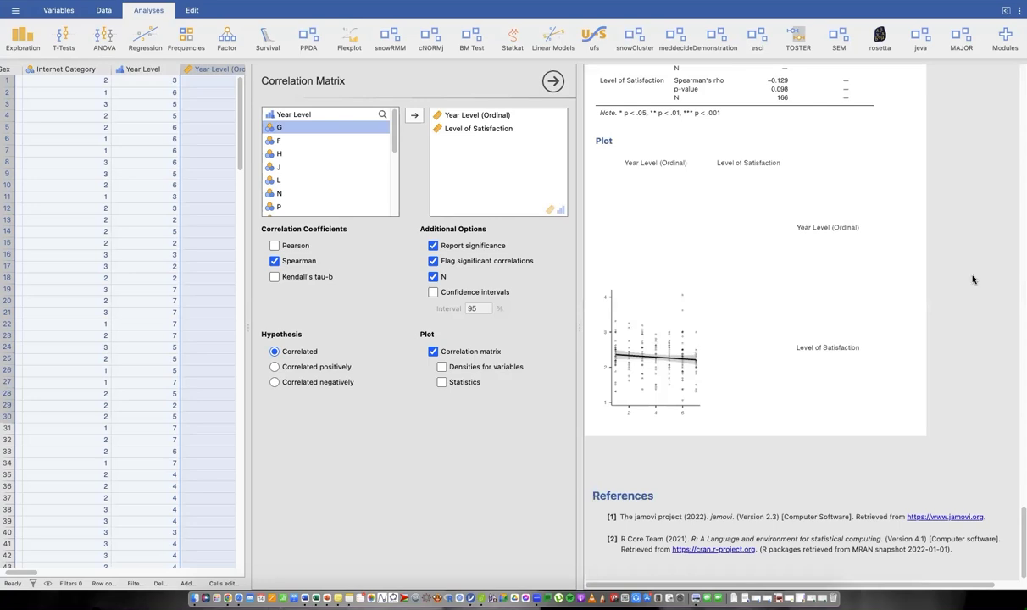
click(973, 279)
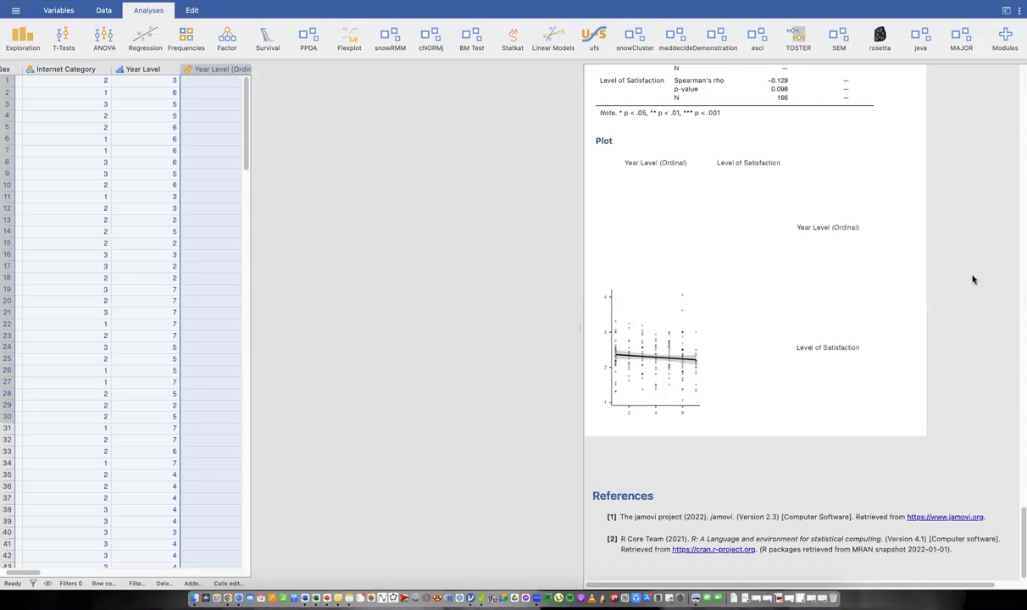